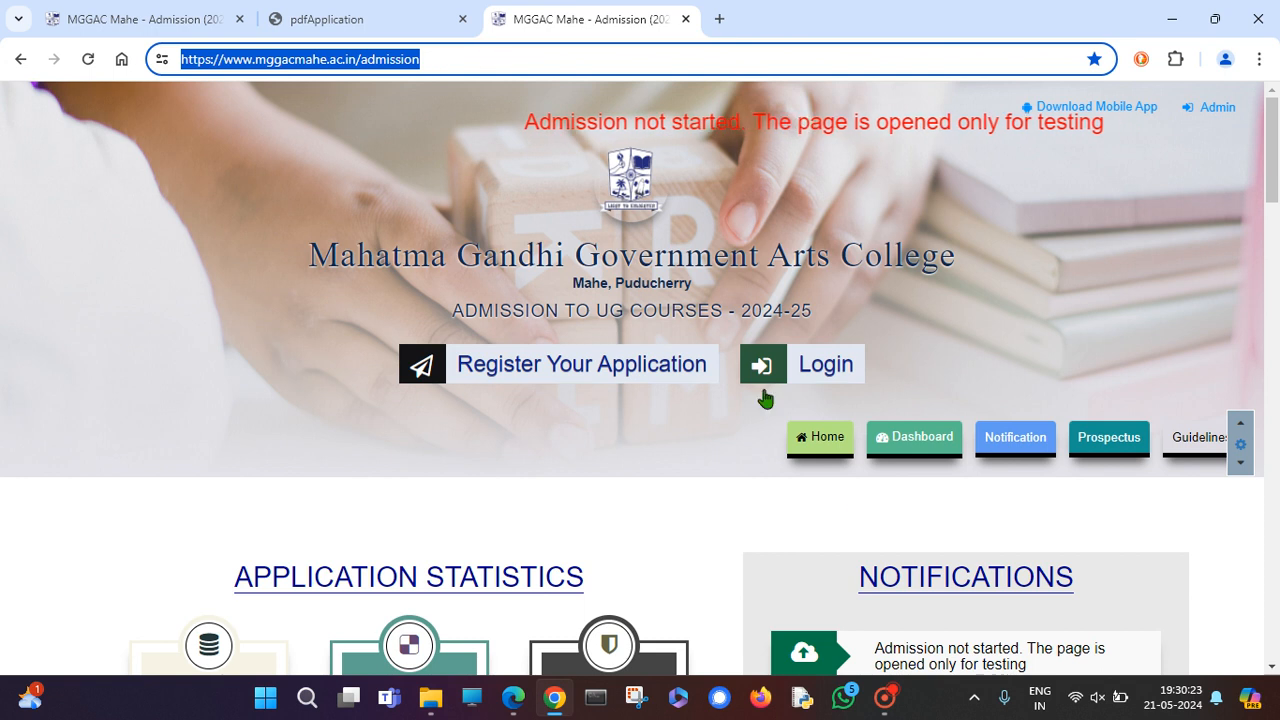
Move the recorder window aside and open the 'Register Your Application' form for UG Courses 2024-25.
left_click(885, 697)
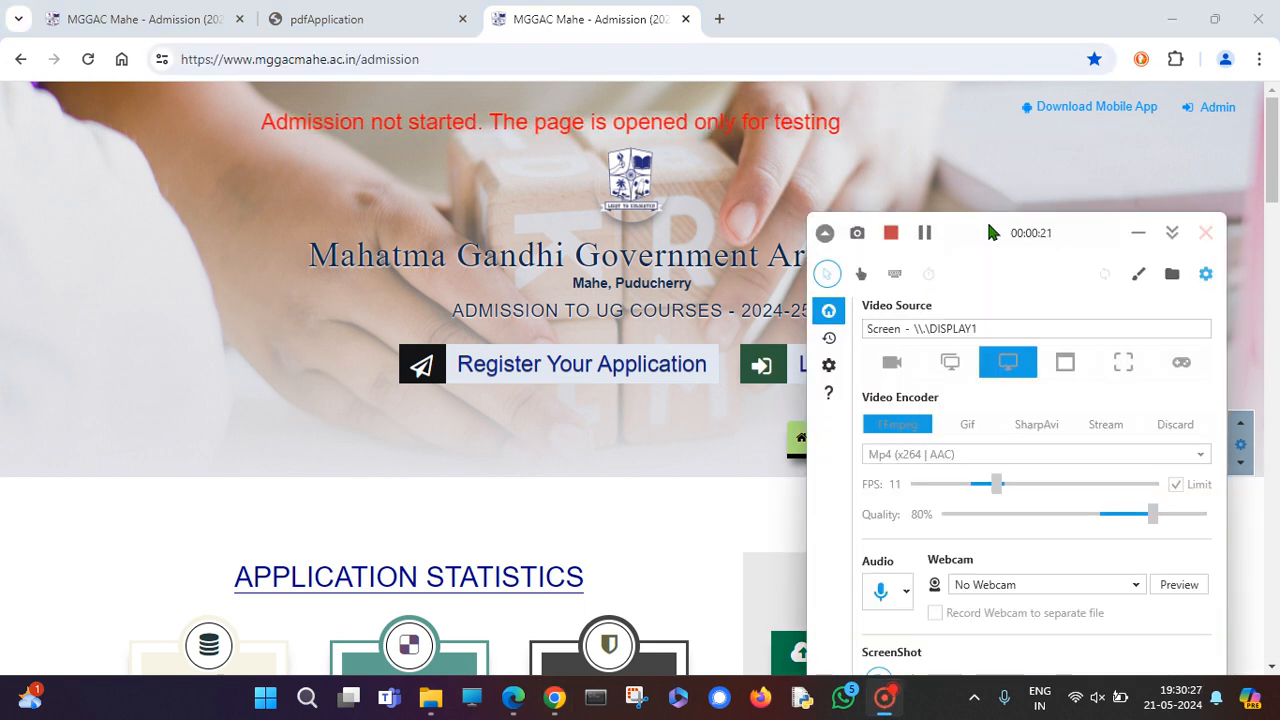
left_click_drag(986, 218, 1047, 165)
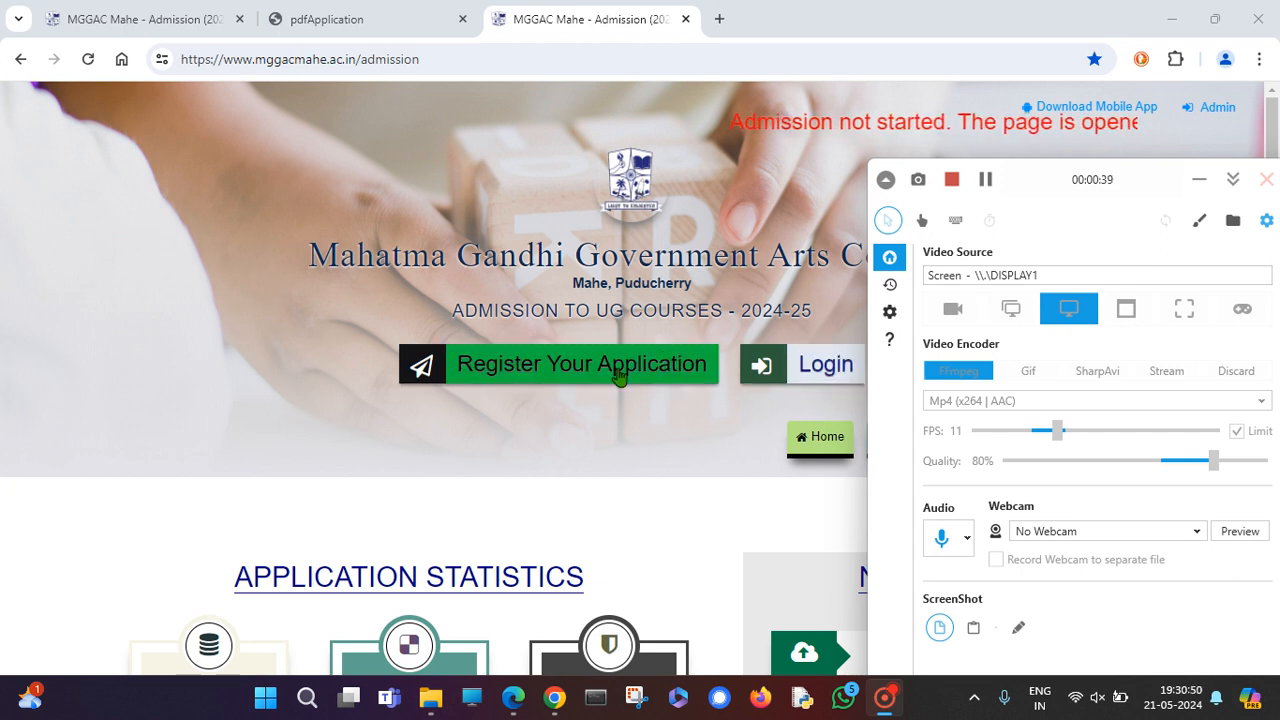
scroll(500, 412, "down", 4)
scroll(500, 412, "up", 3)
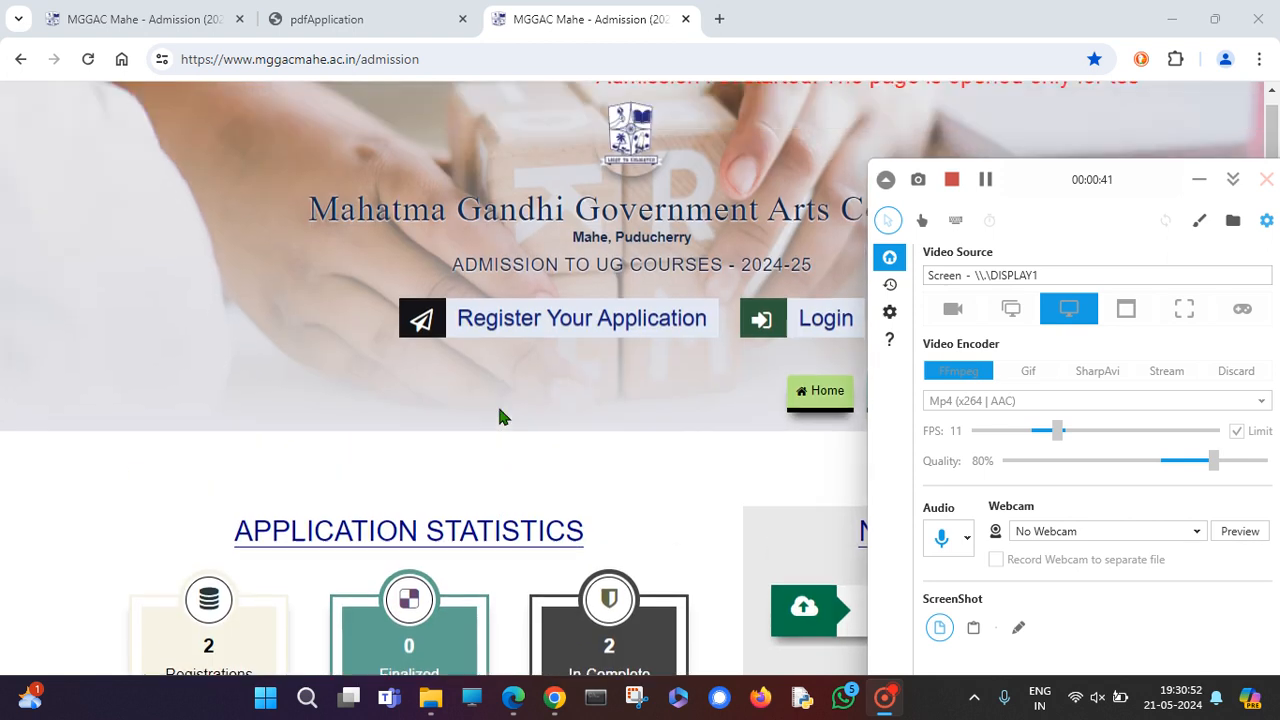
scroll(499, 410, "up", 1)
left_click(567, 367)
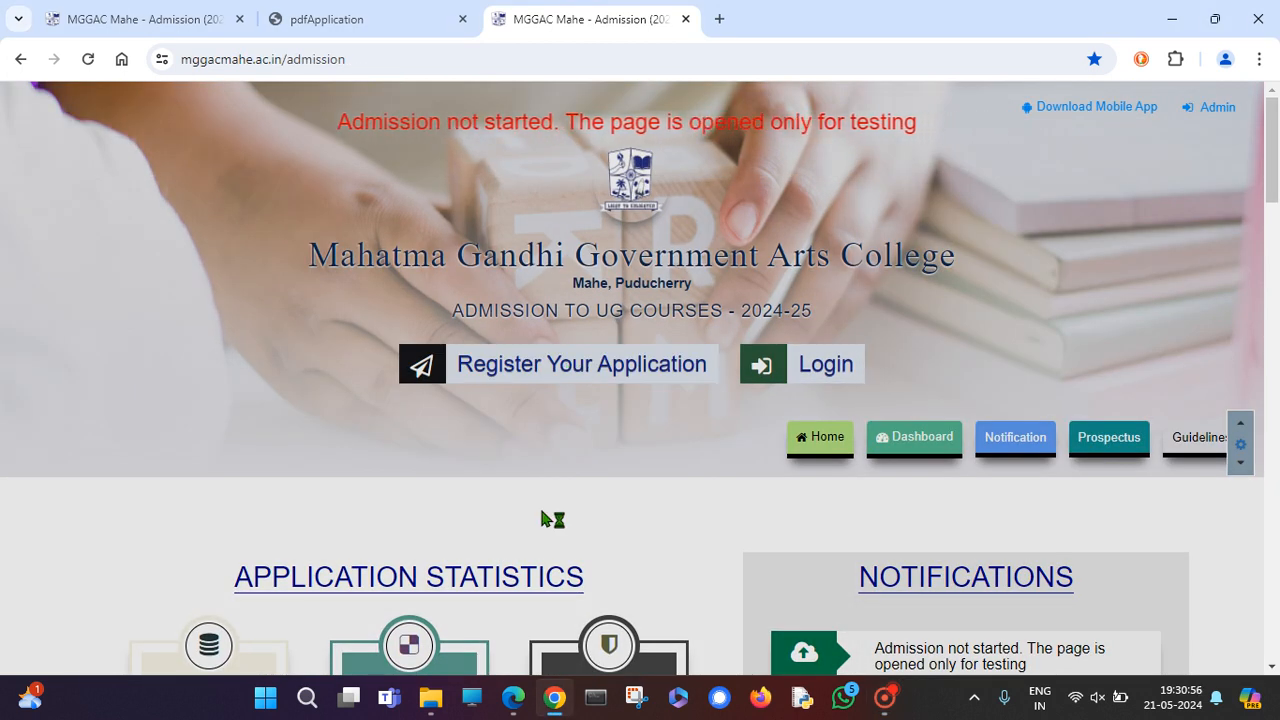
scroll(541, 511, "down", 3)
Choose the title Mr. in the registration form's title dropdown.
scroll(692, 428, "down", 2)
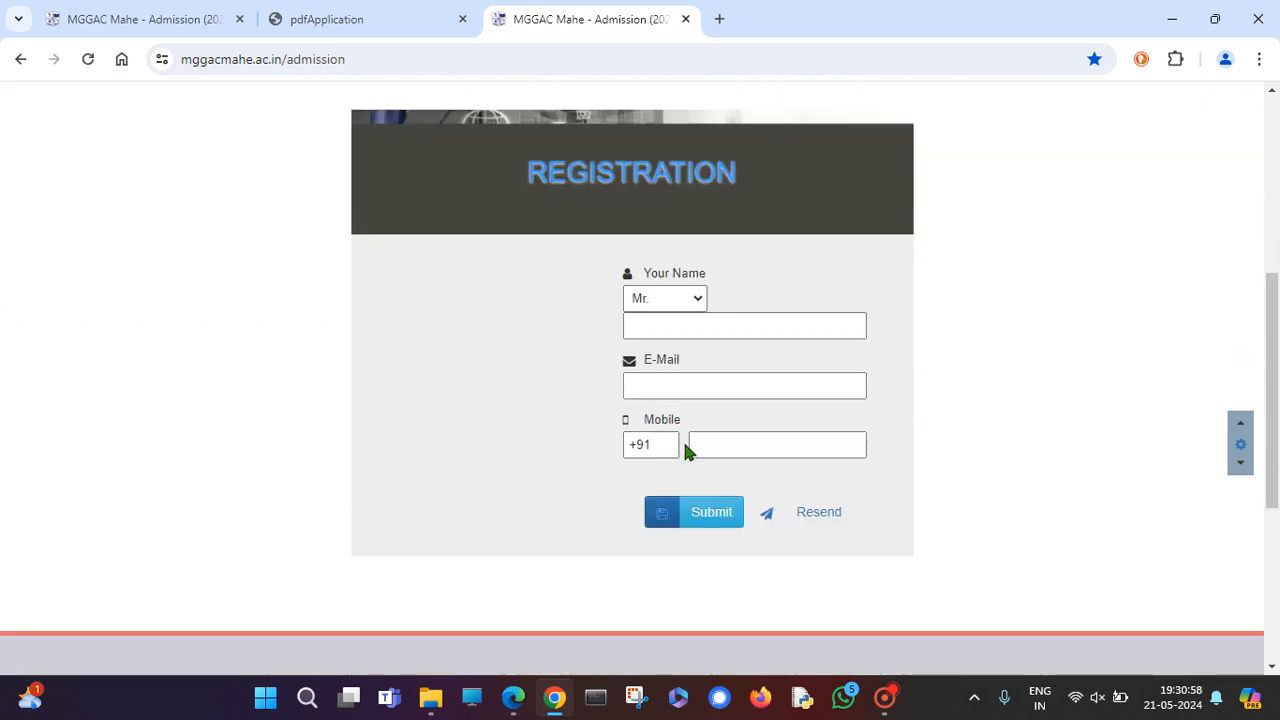
left_click(885, 698)
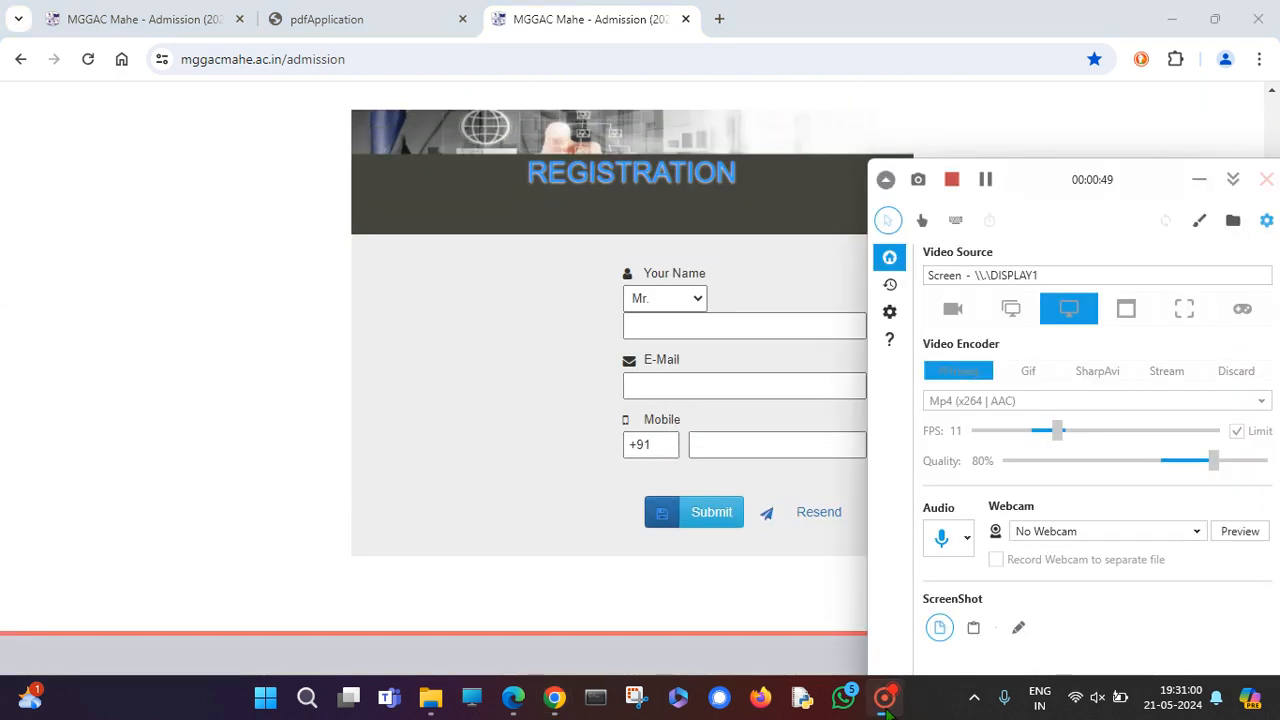
left_click(885, 698)
scroll(690, 480, "up", 2)
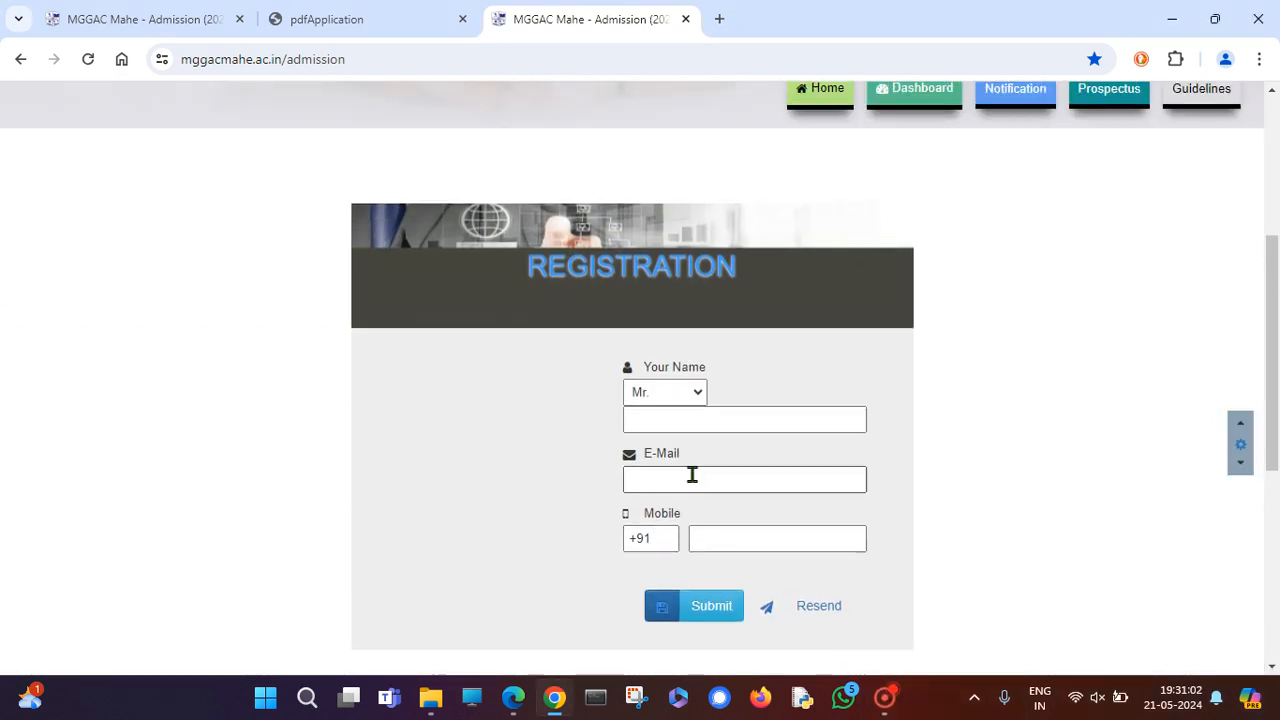
left_click(722, 513)
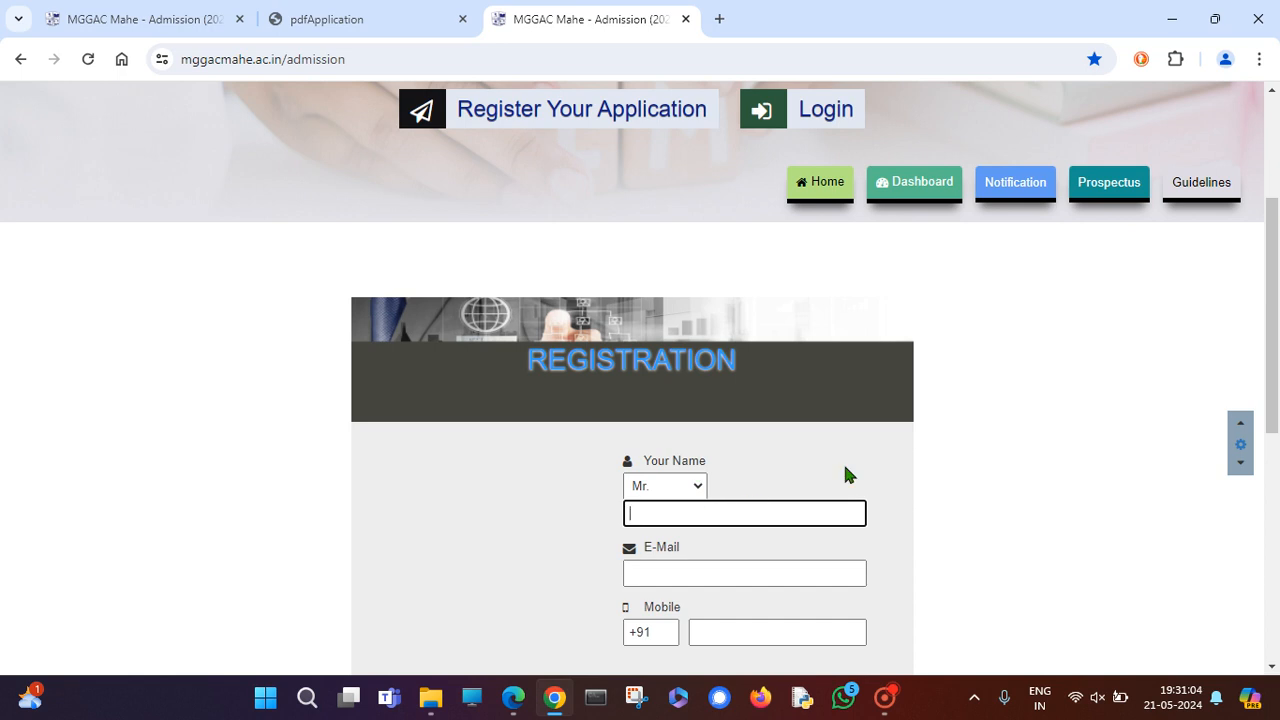
left_click(686, 492)
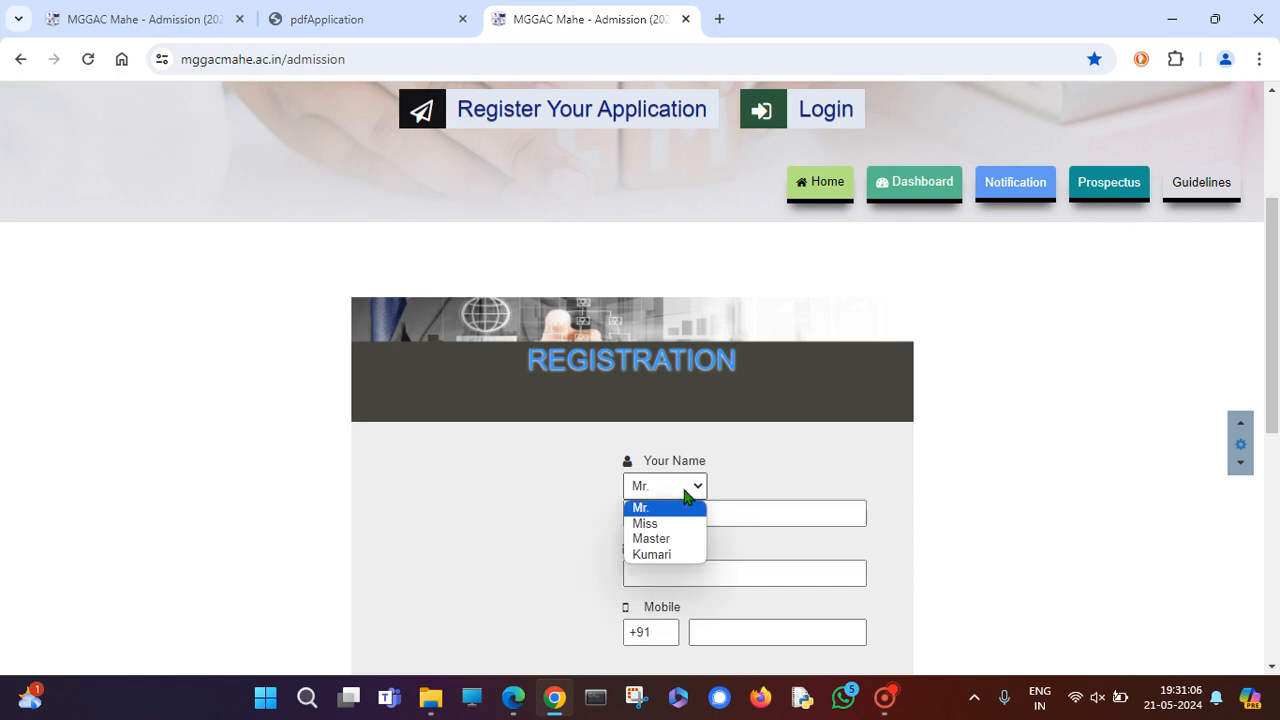
left_click(686, 492)
left_click(688, 494)
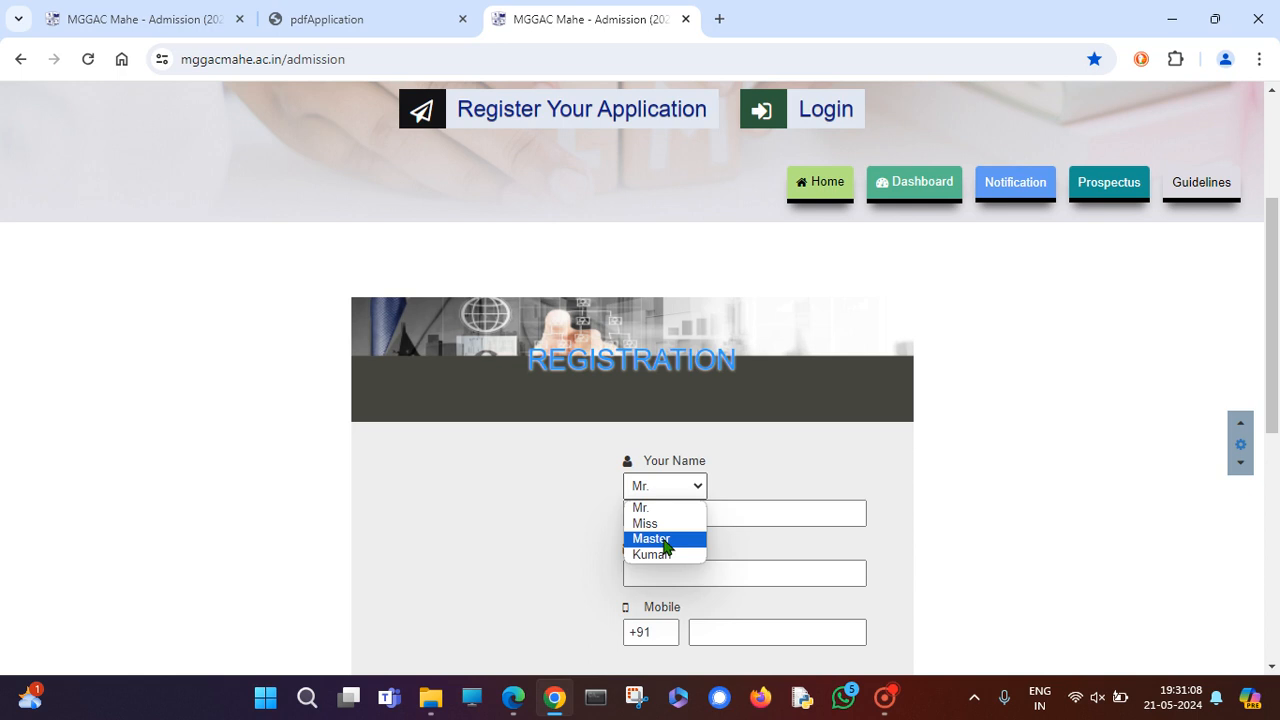
left_click(749, 514)
left_click(677, 490)
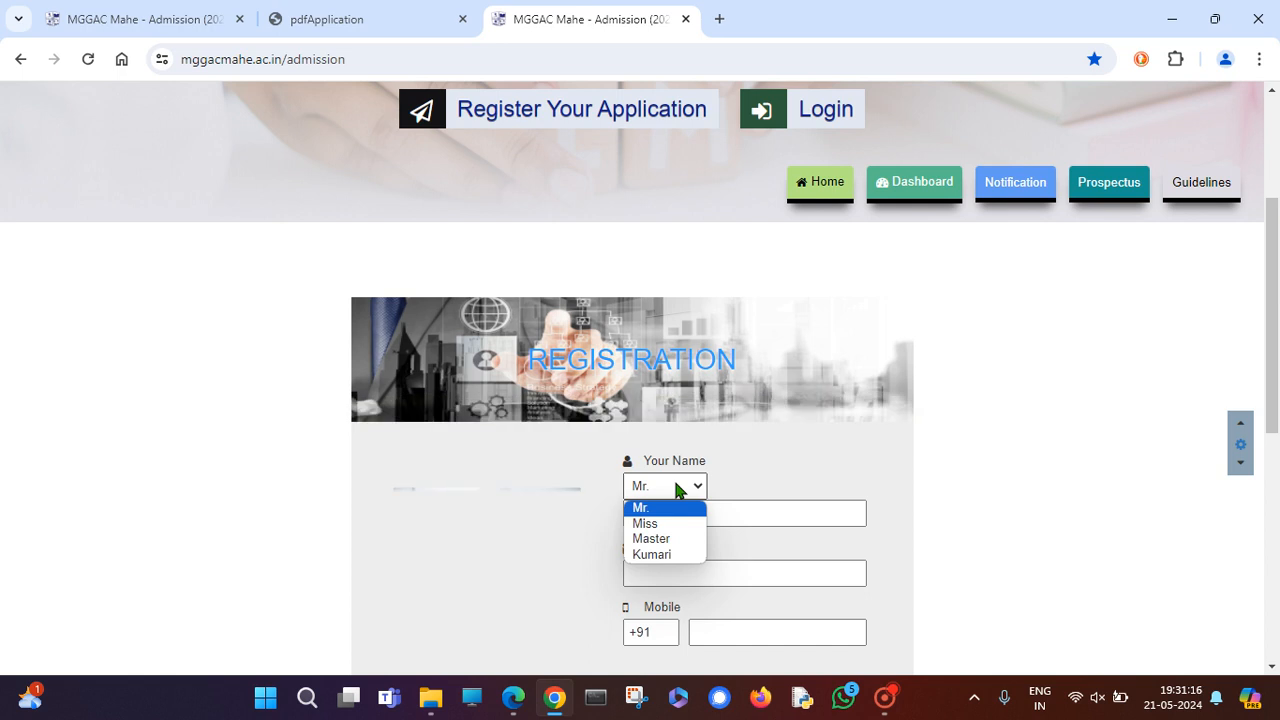
left_click(885, 697)
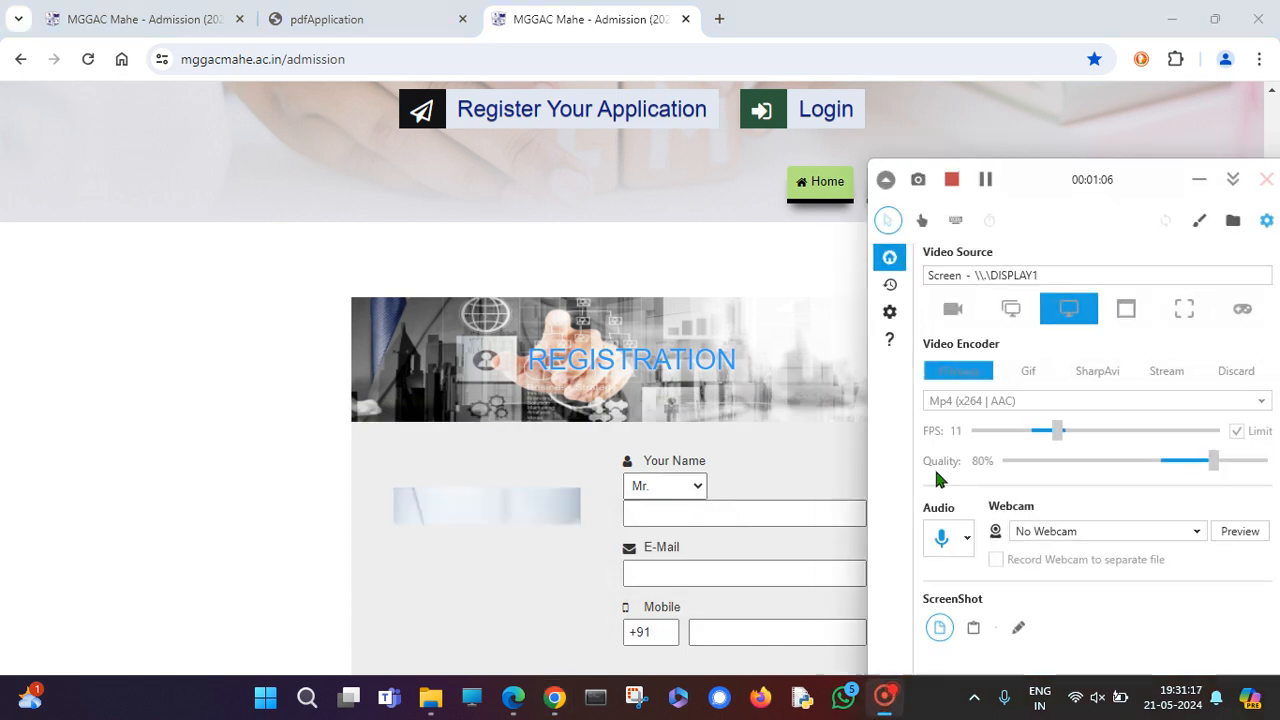
left_click(986, 181)
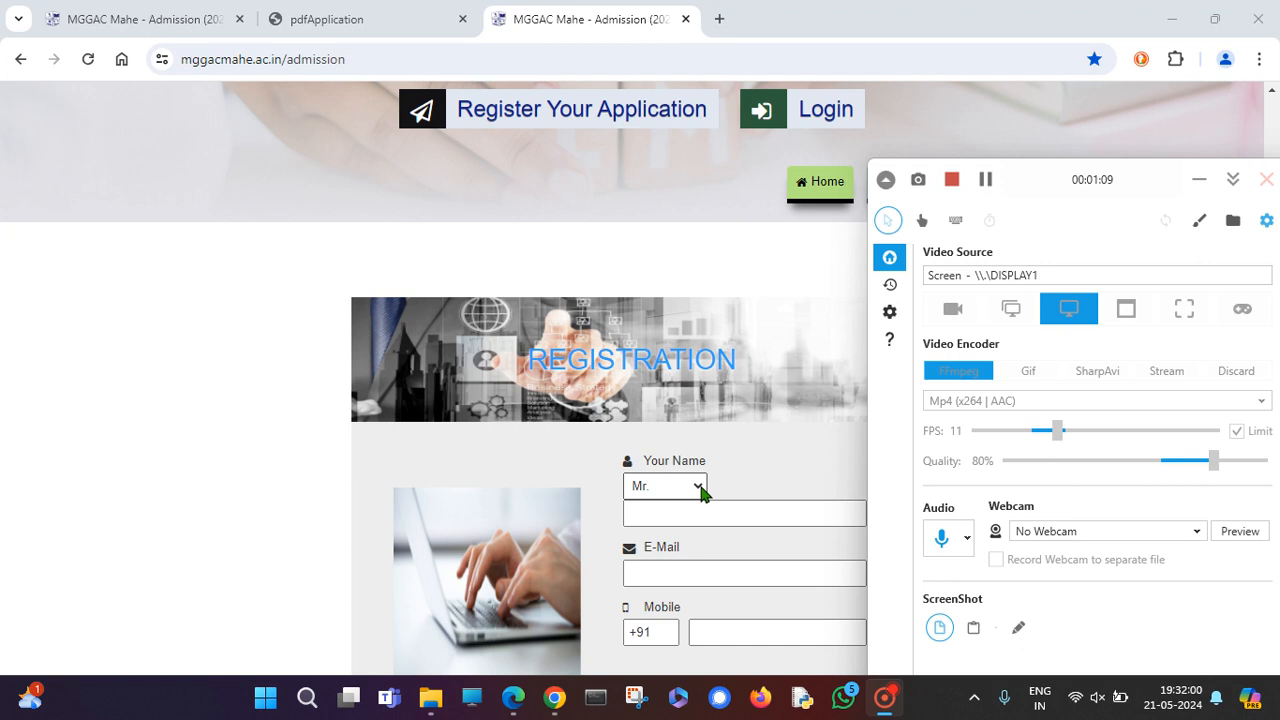
left_click(699, 487)
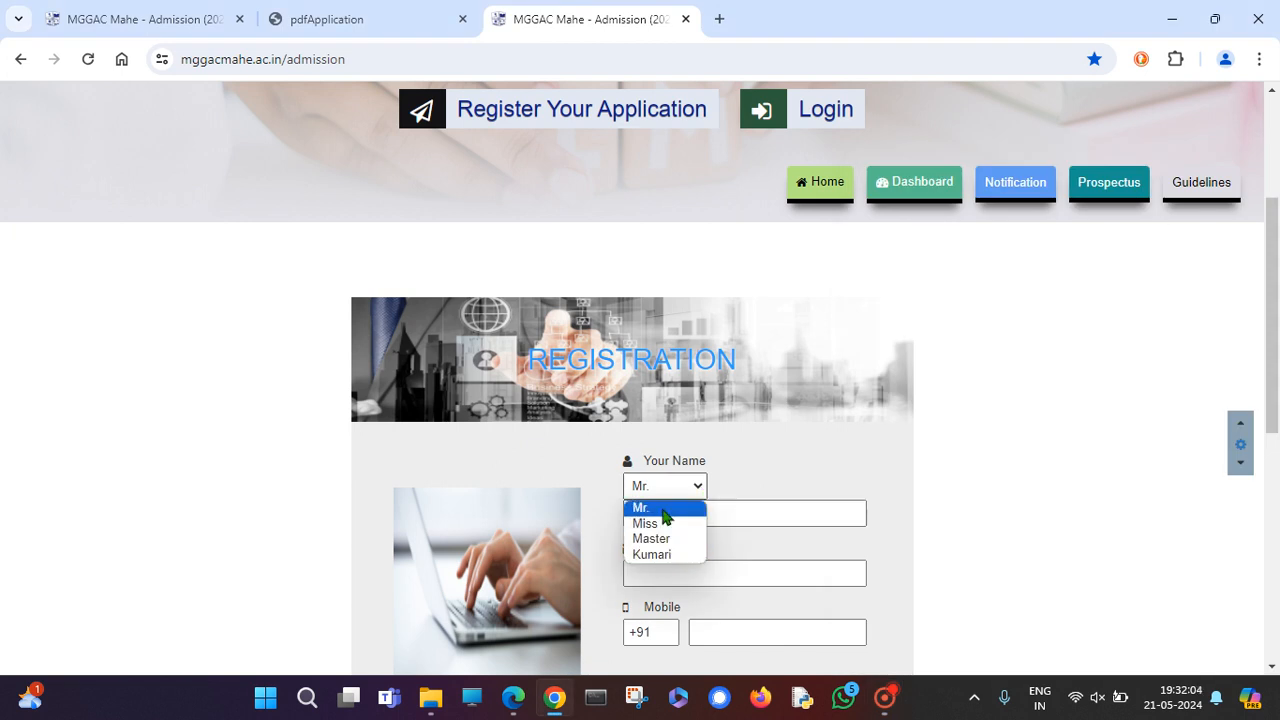
left_click(662, 508)
Enter the candidate's full name, e-mail address and mobile number, then submit the registration.
left_click(668, 516)
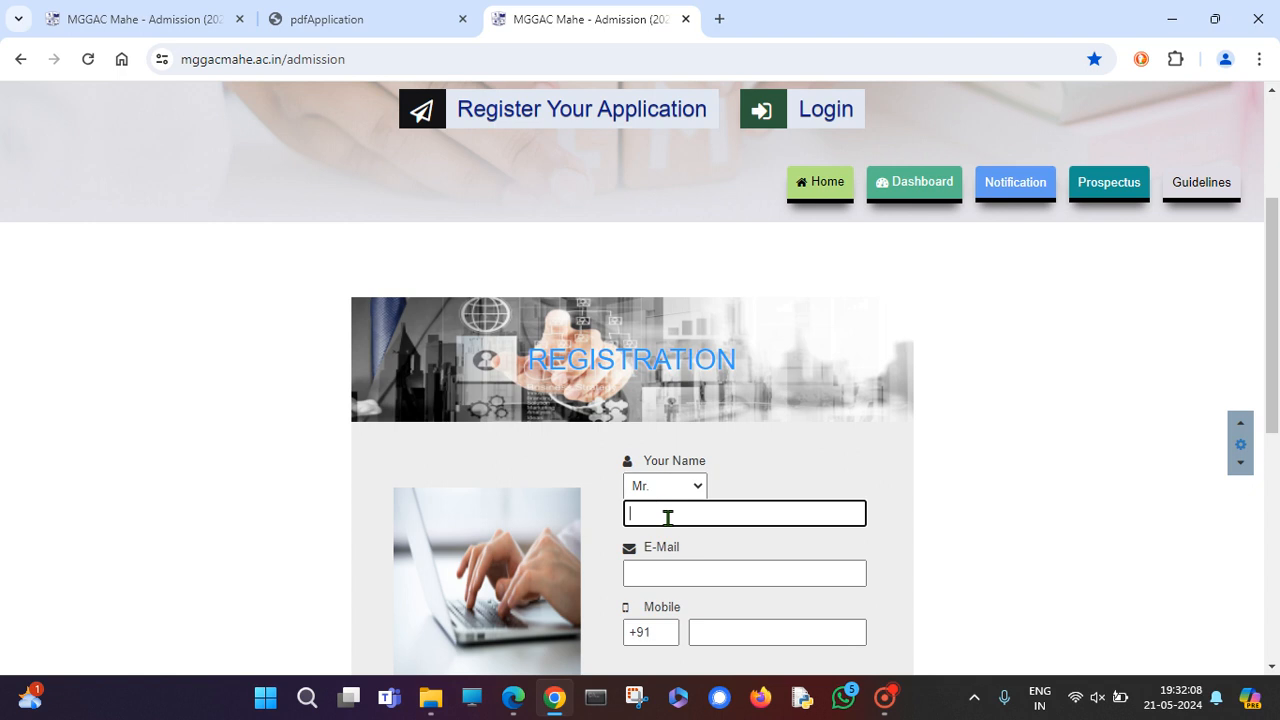
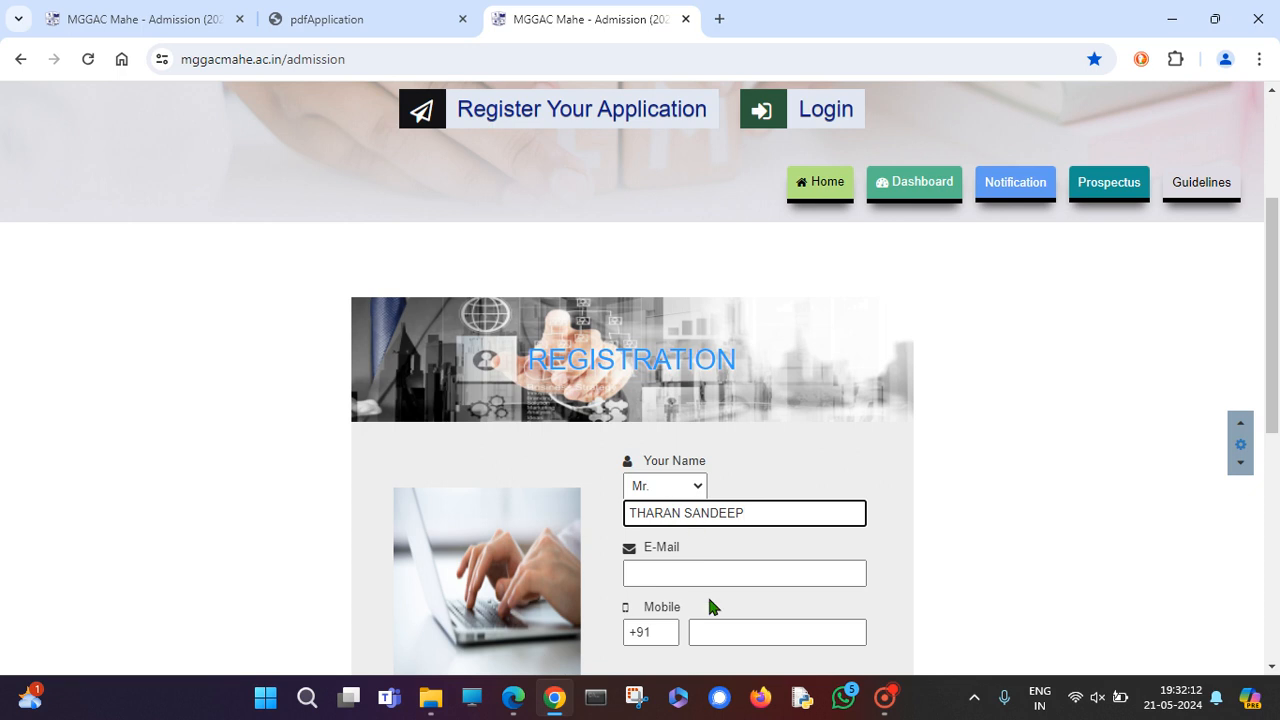
left_click(704, 572)
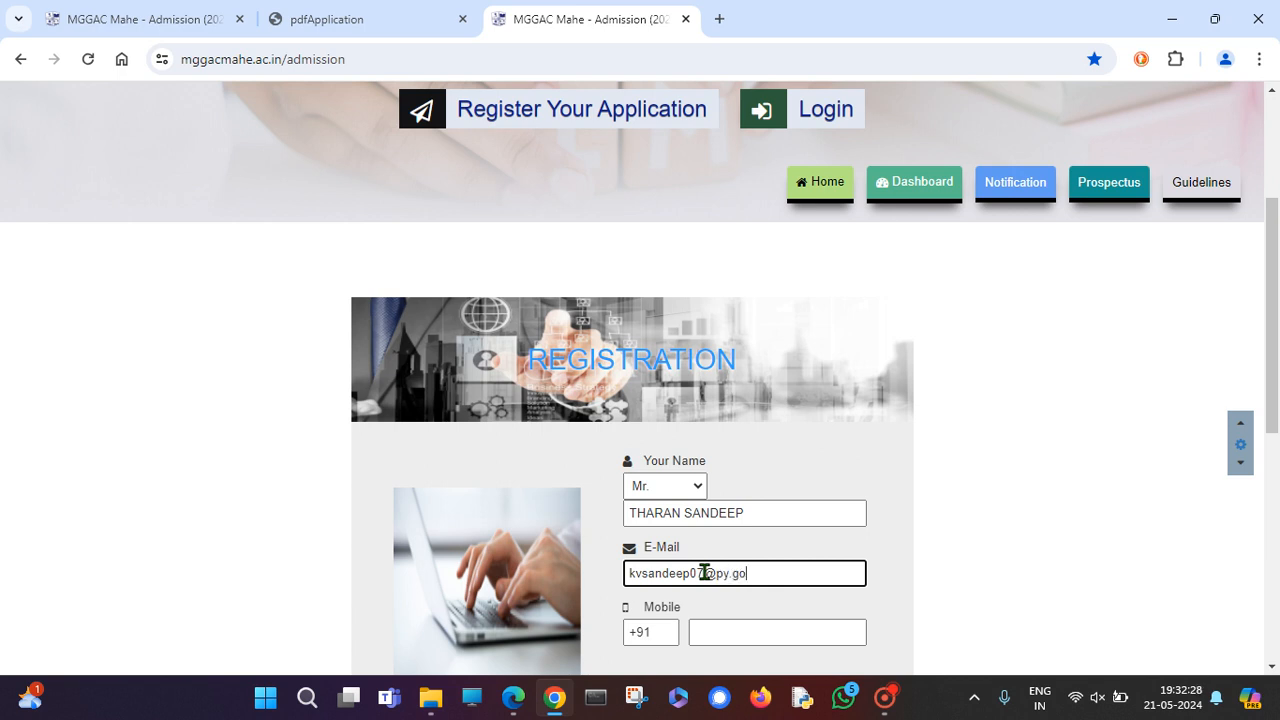
left_click(771, 640)
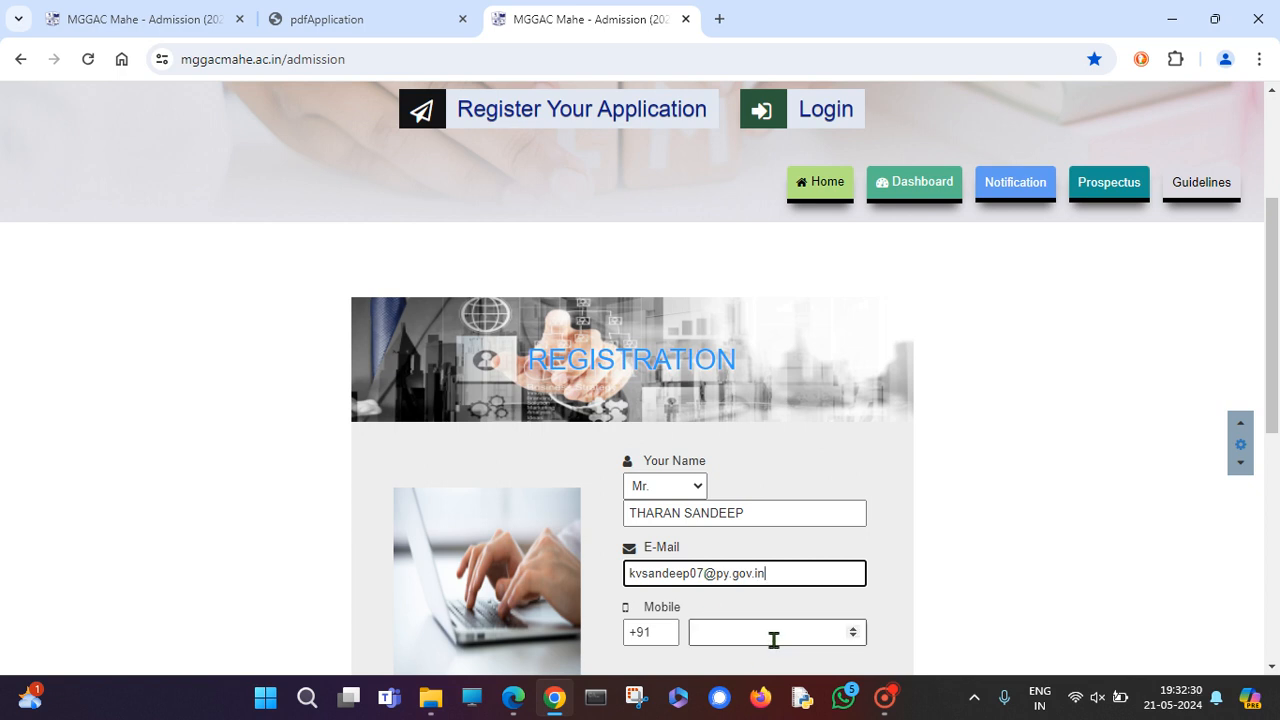
scroll(1017, 600, "down", 1)
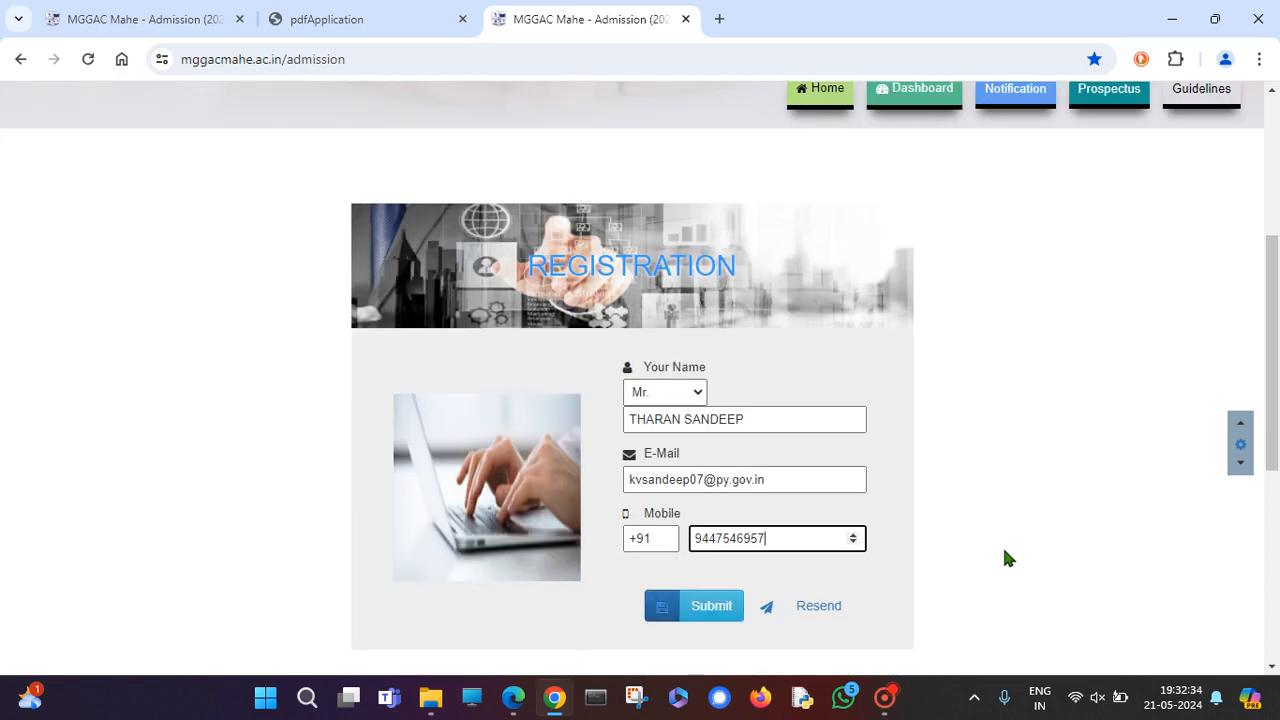
left_click(710, 607)
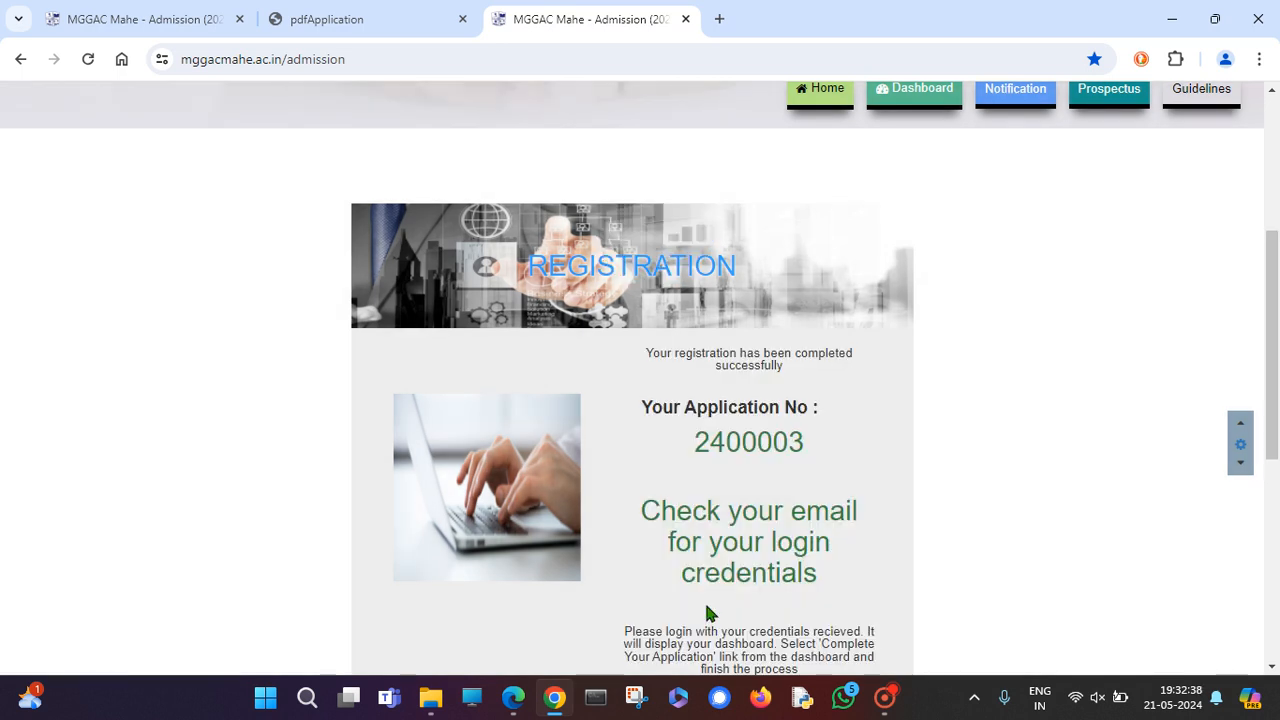
Read the confirmation and issued application number, then return to the header with the Login button.
scroll(800, 520, "down", 1)
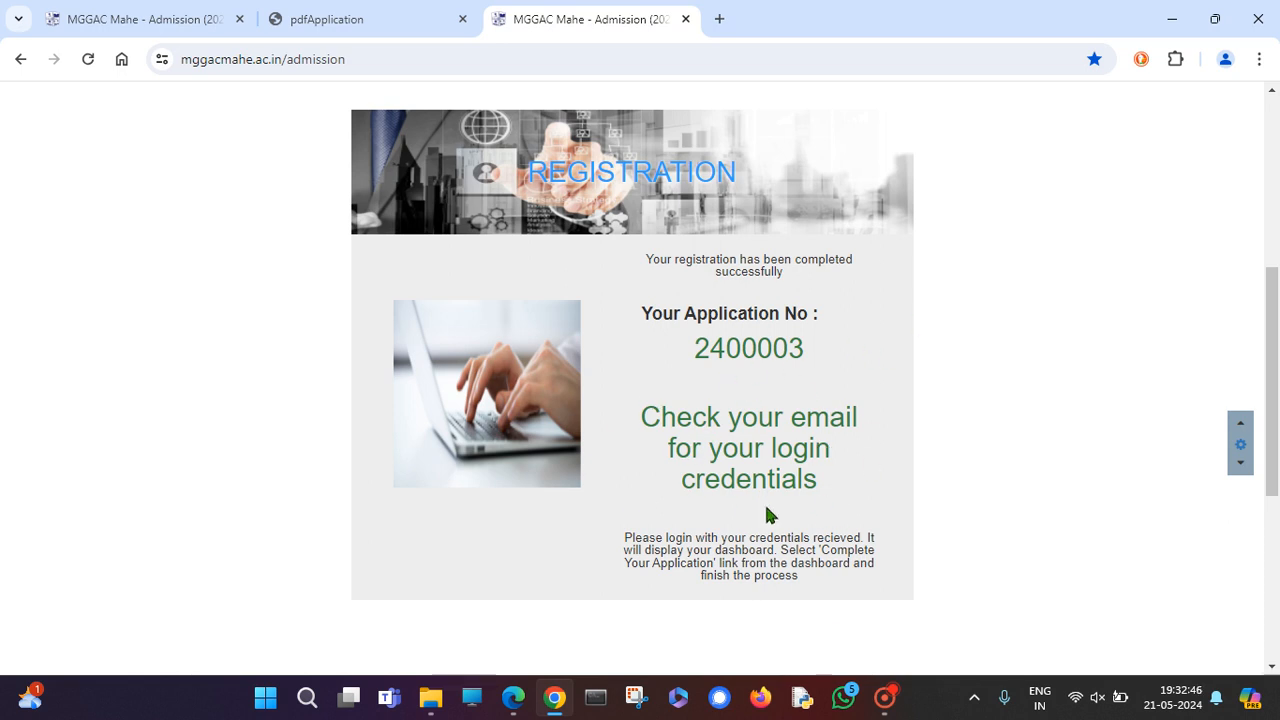
left_click(884, 706)
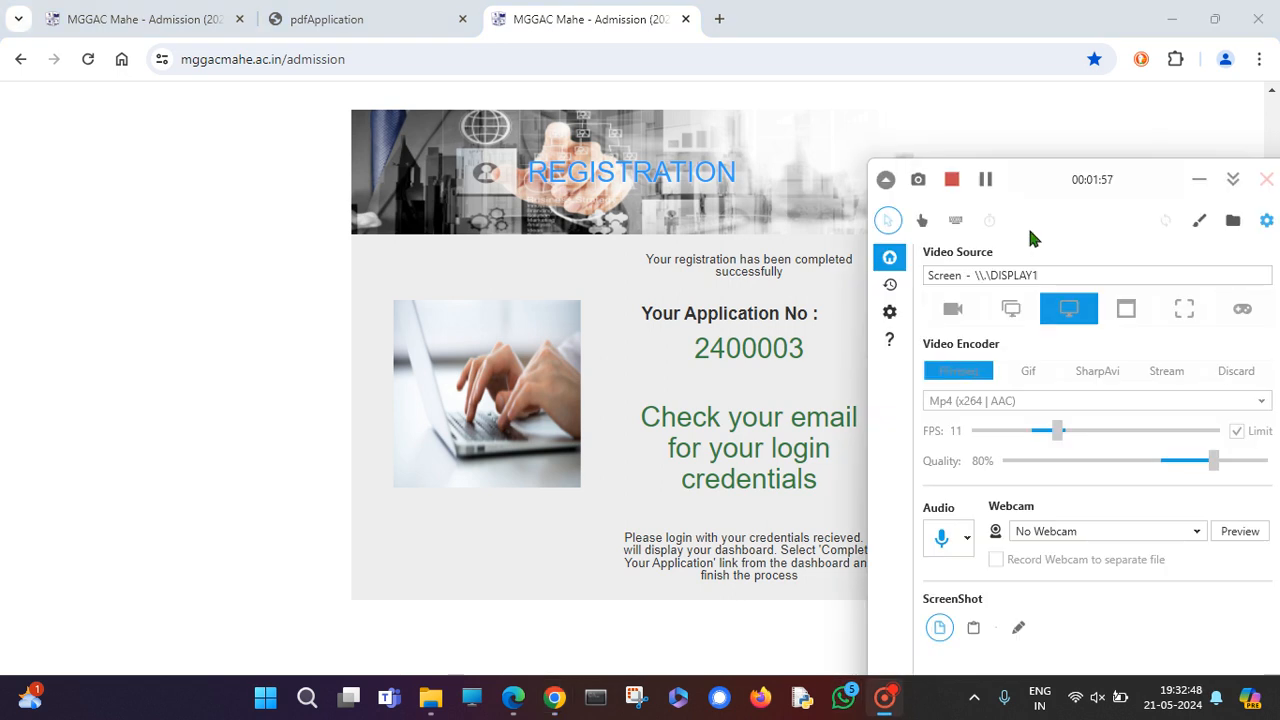
left_click(985, 179)
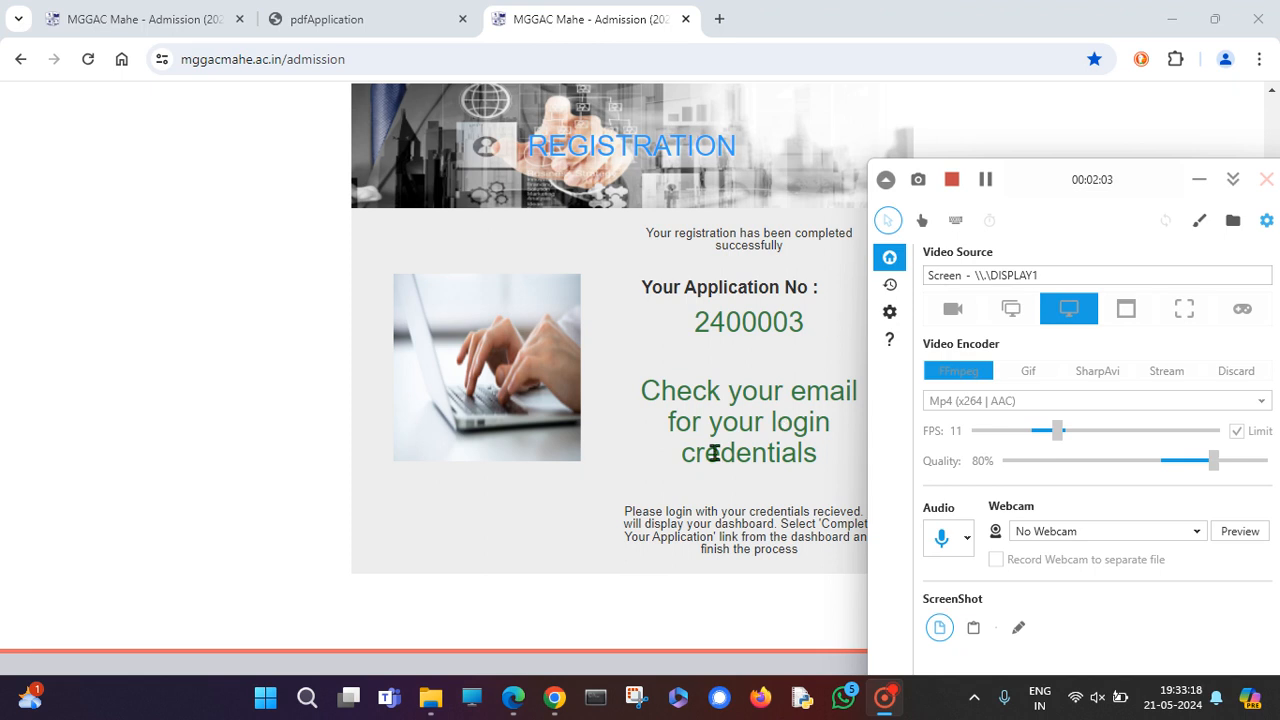
scroll(714, 453, "up", 1)
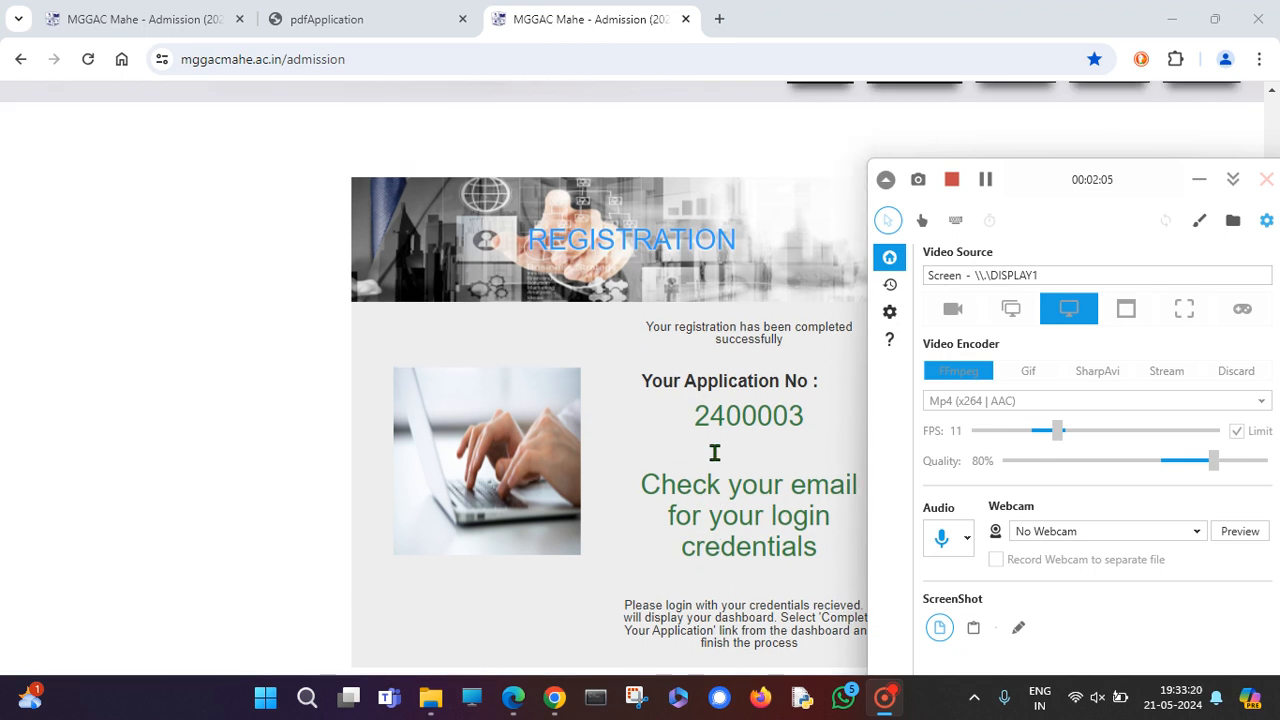
scroll(714, 453, "up", 1)
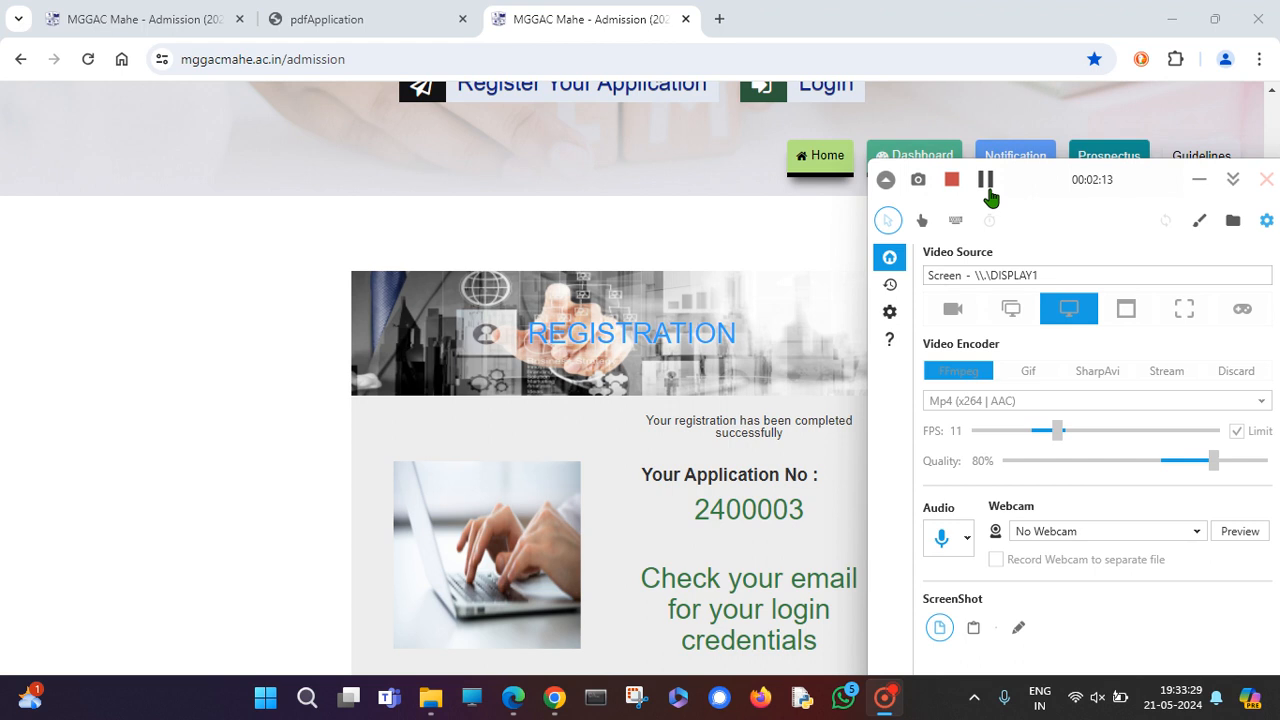
scroll(825, 380, "up", 3)
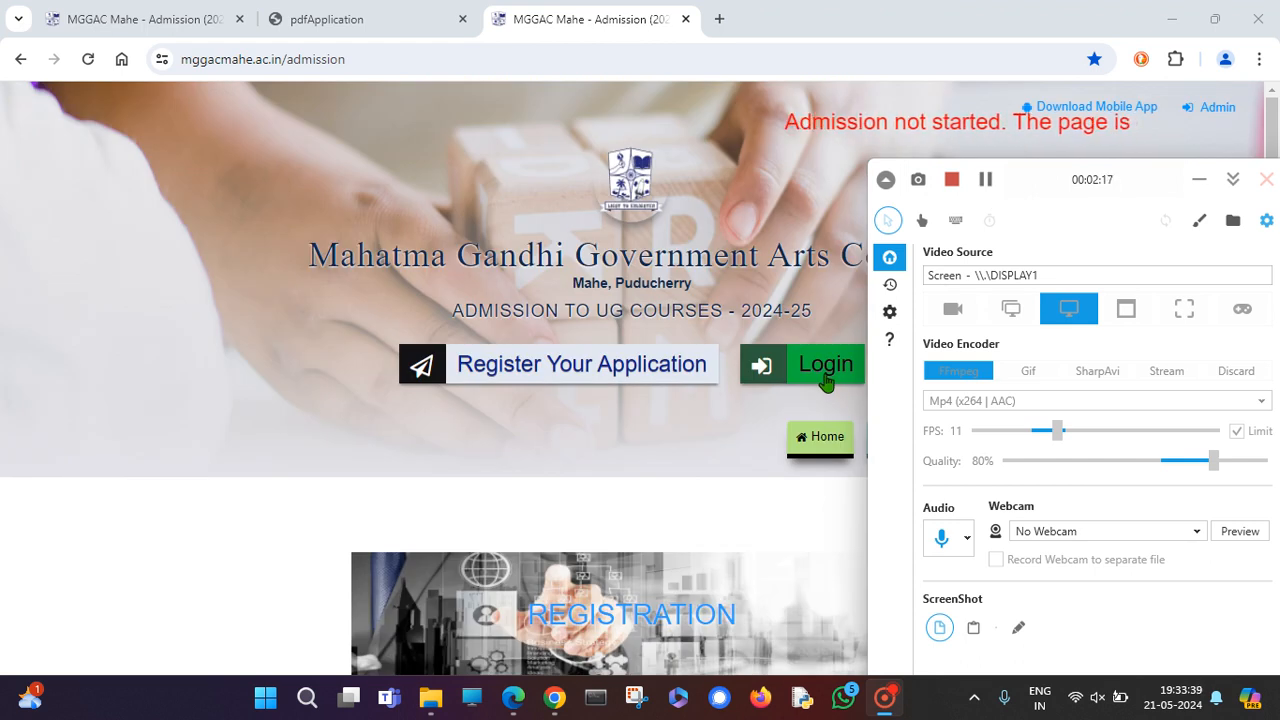
Sign in as the candidate using the application number, password and captcha security code.
left_click(840, 362)
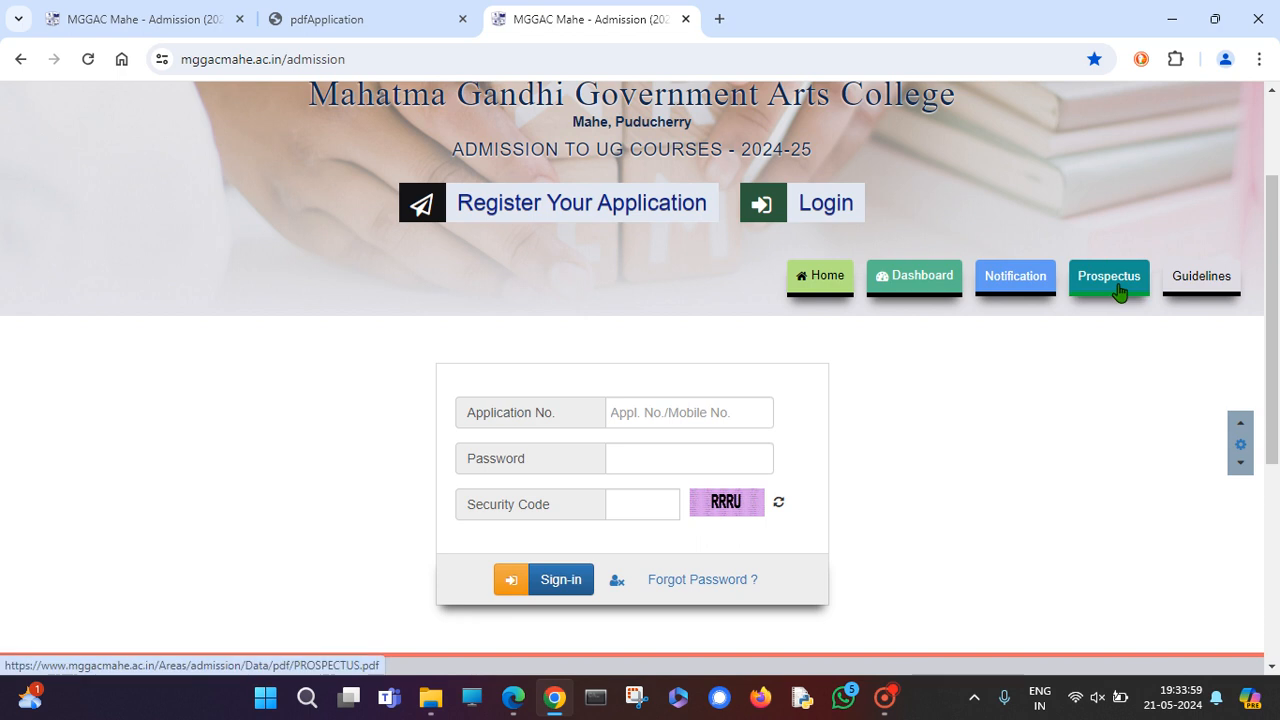
left_click(715, 417)
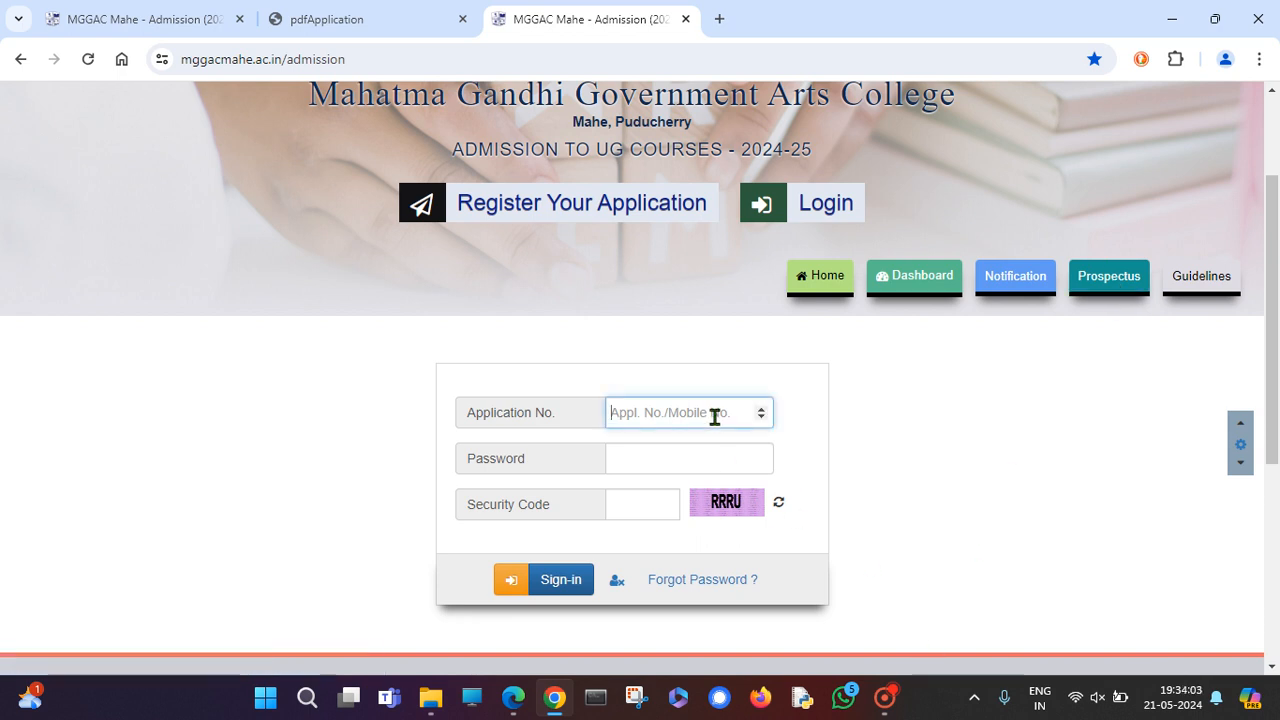
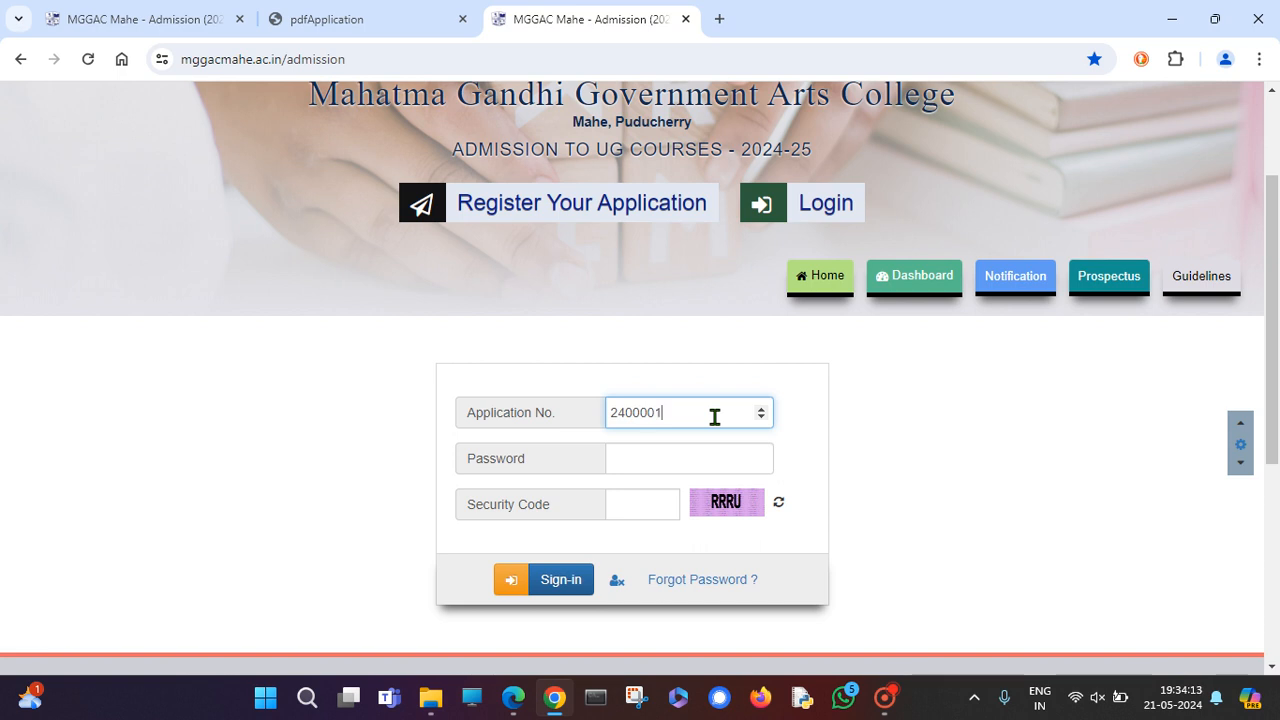
left_click(686, 454)
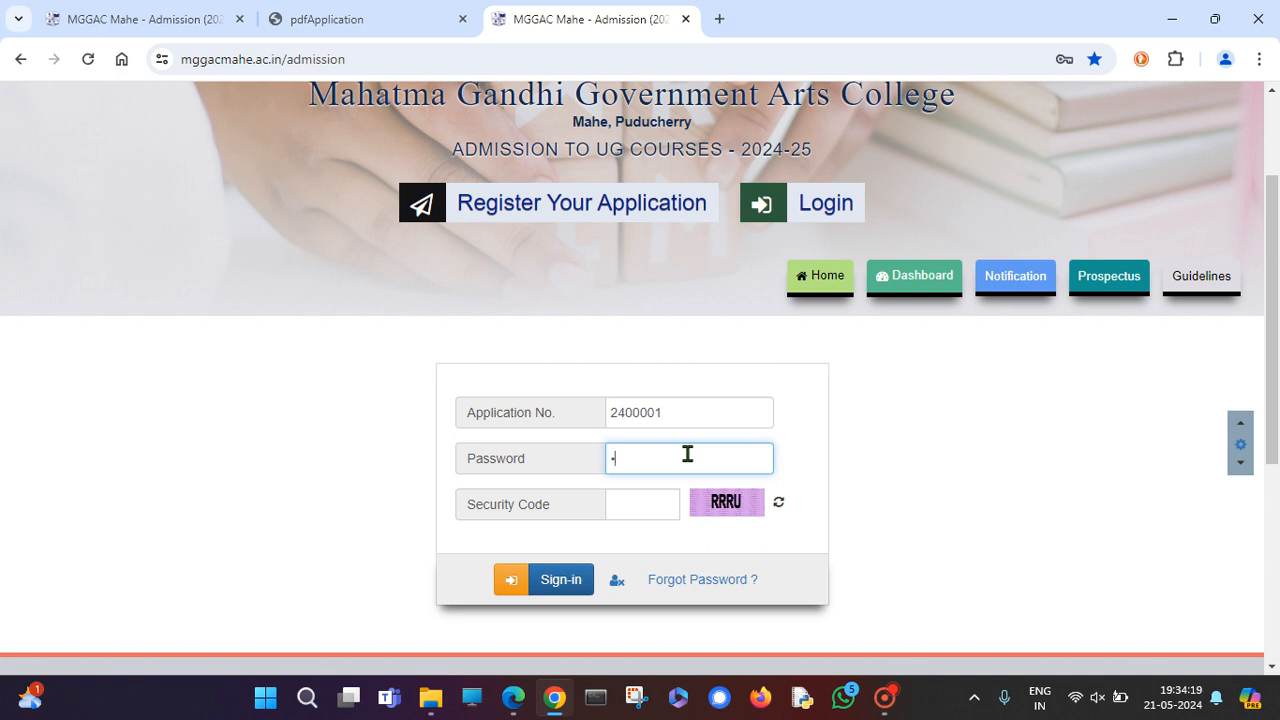
type("••••")
left_click(655, 501)
type("RRRU")
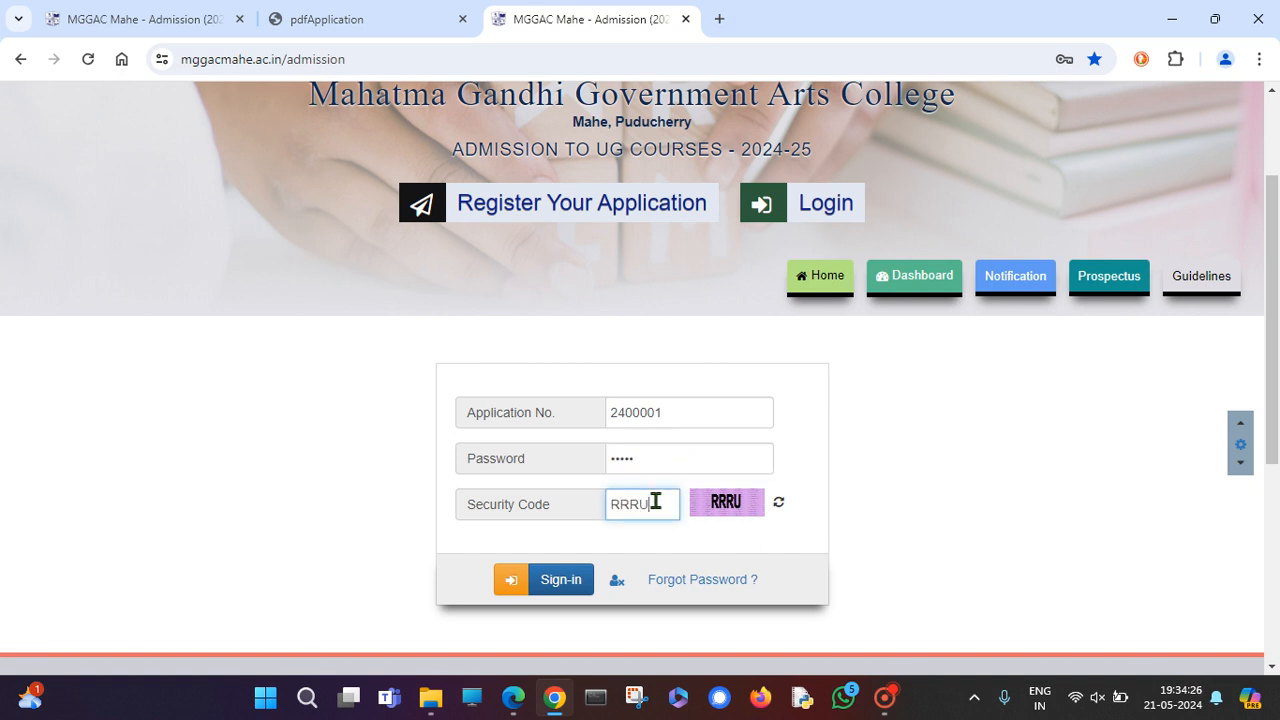
left_click(553, 580)
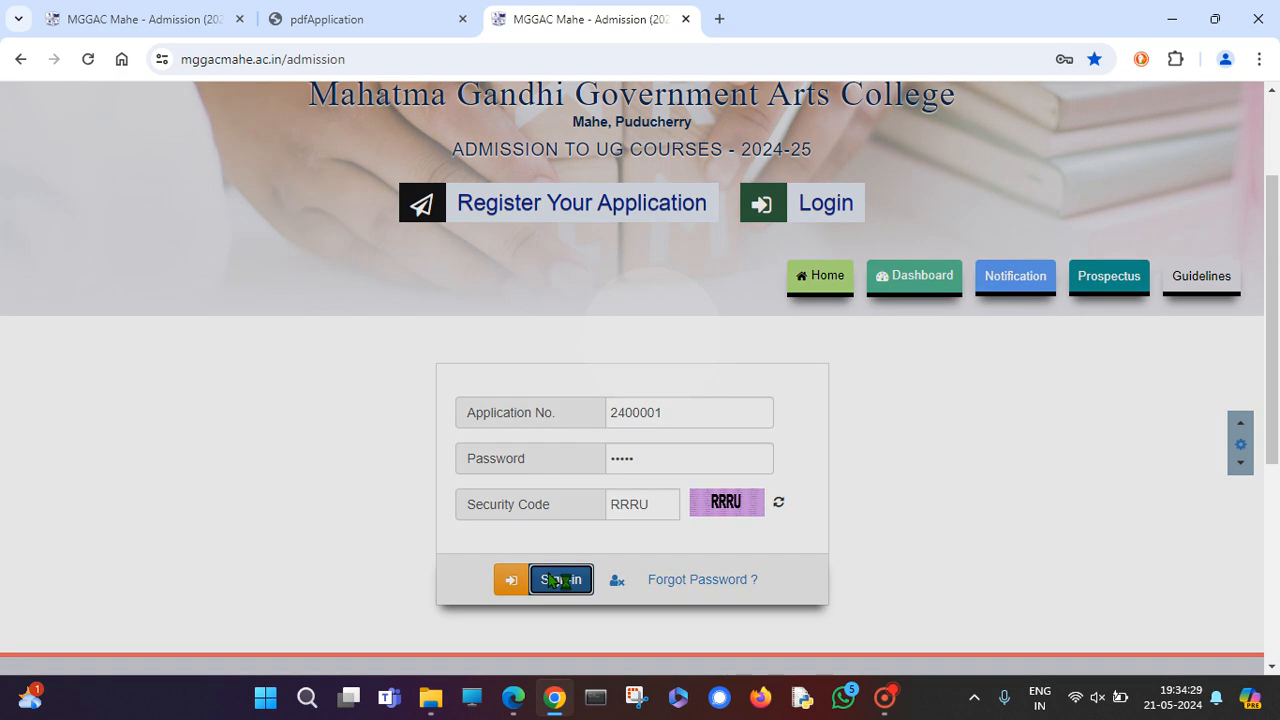
Open the Complete Application form from the candidate dashboard.
scroll(703, 479, "down", 2)
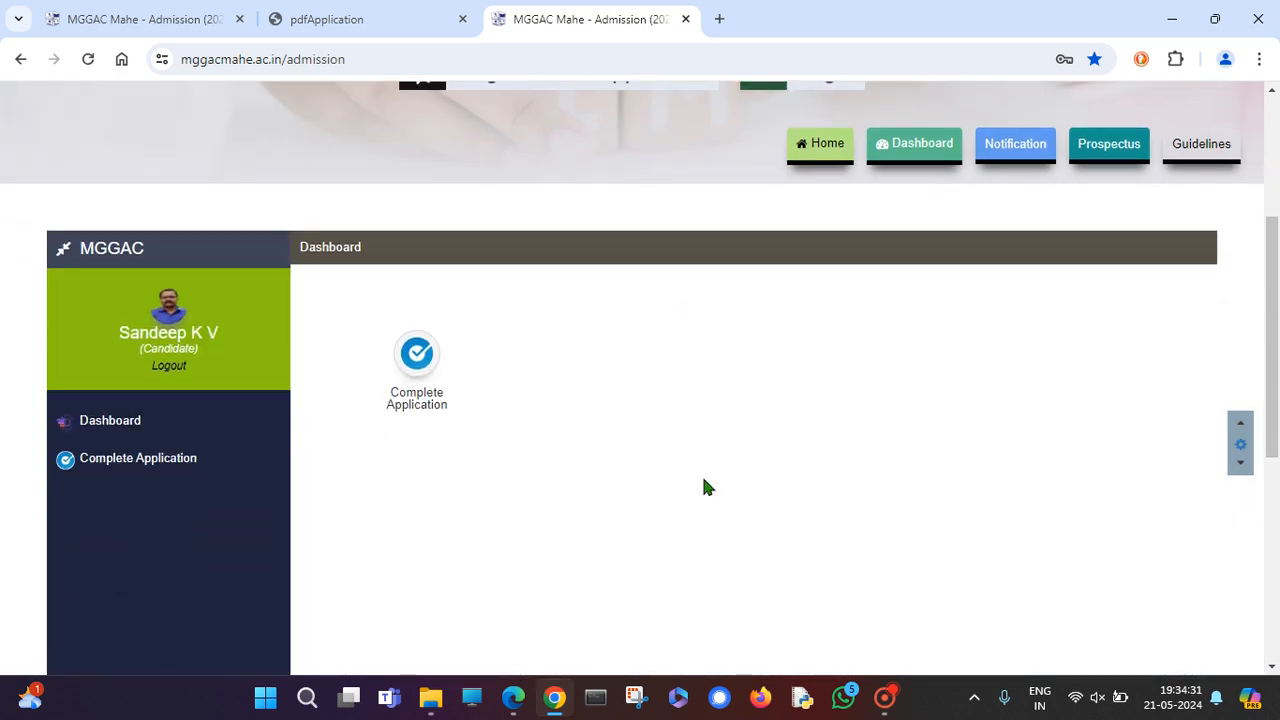
scroll(703, 487, "down", 3)
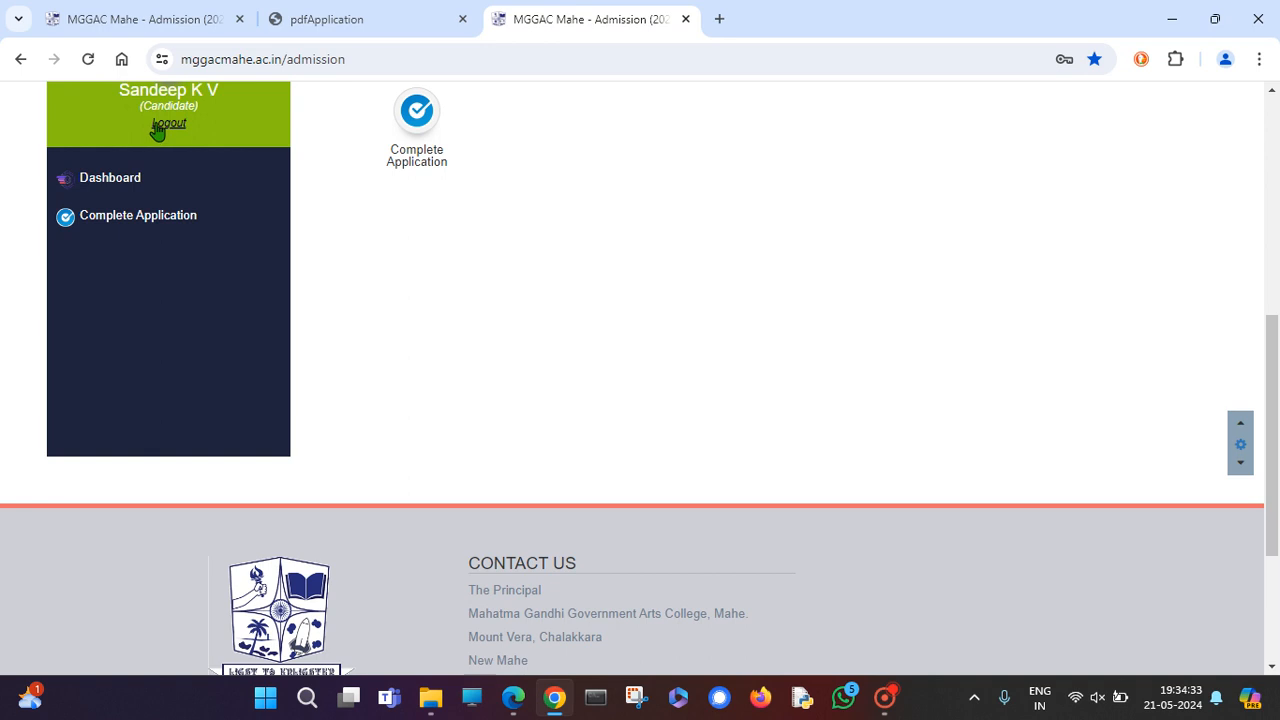
scroll(158, 132, "up", 1)
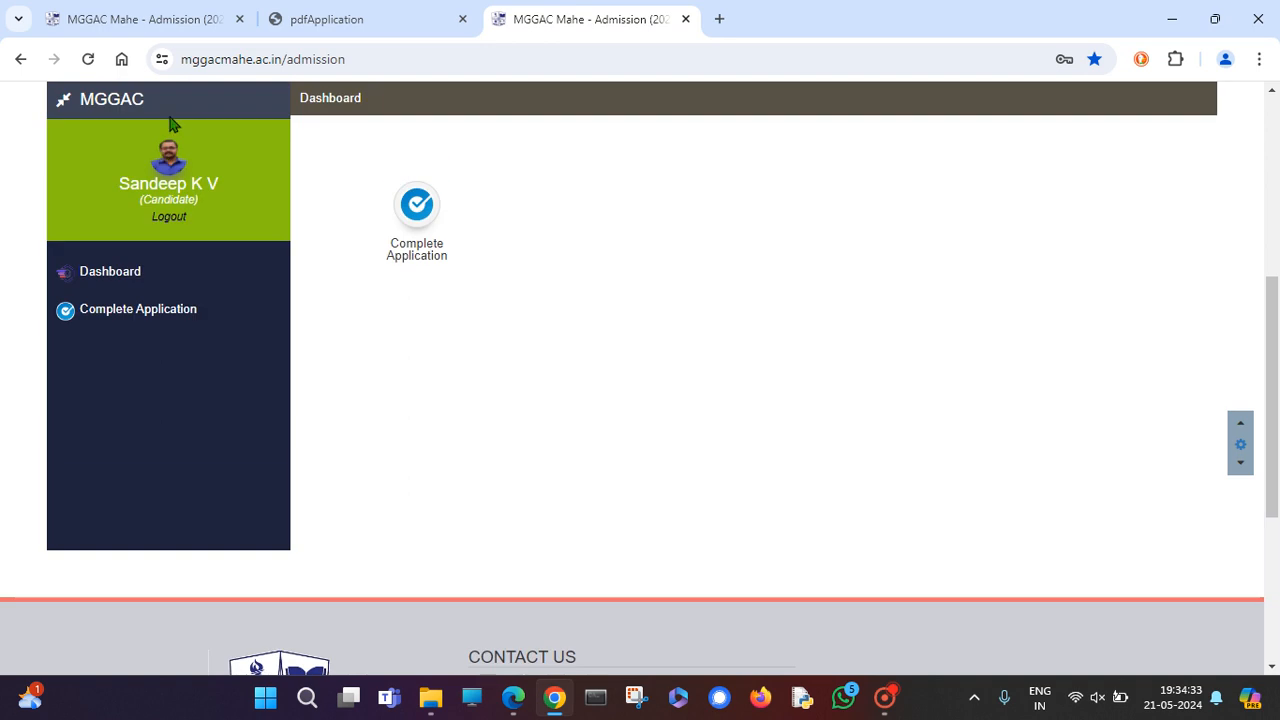
left_click(885, 697)
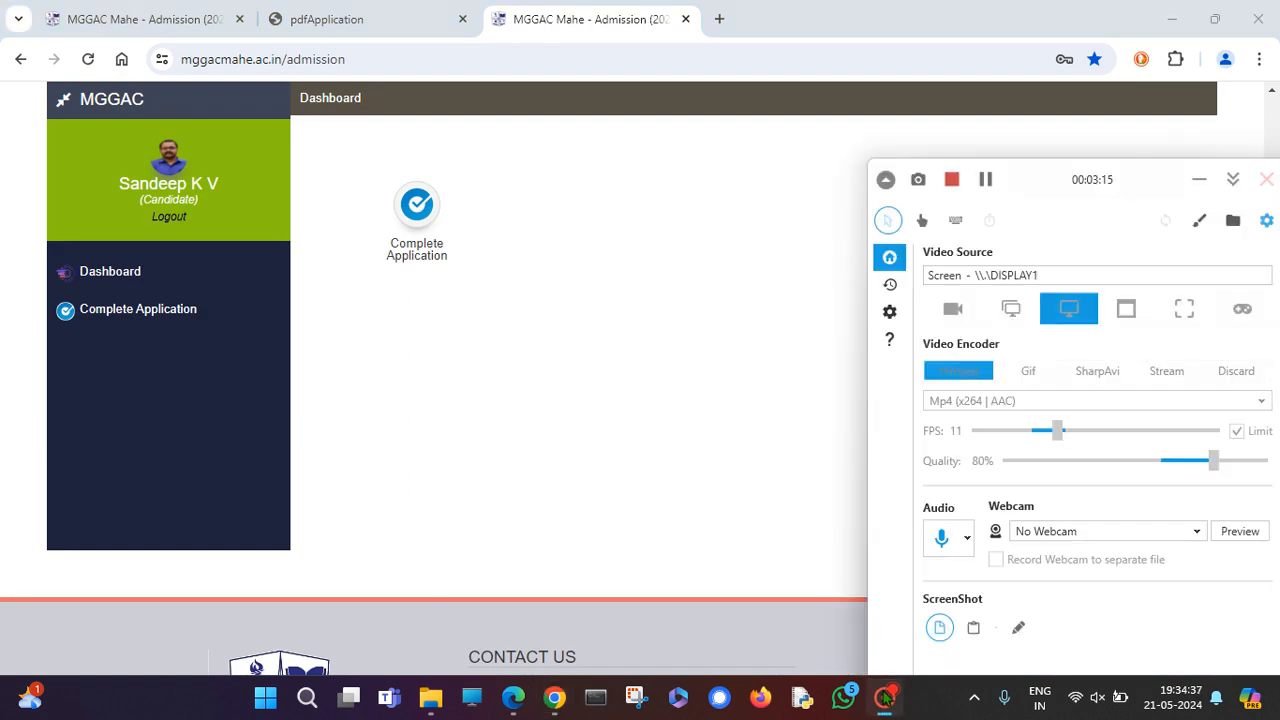
left_click(885, 697)
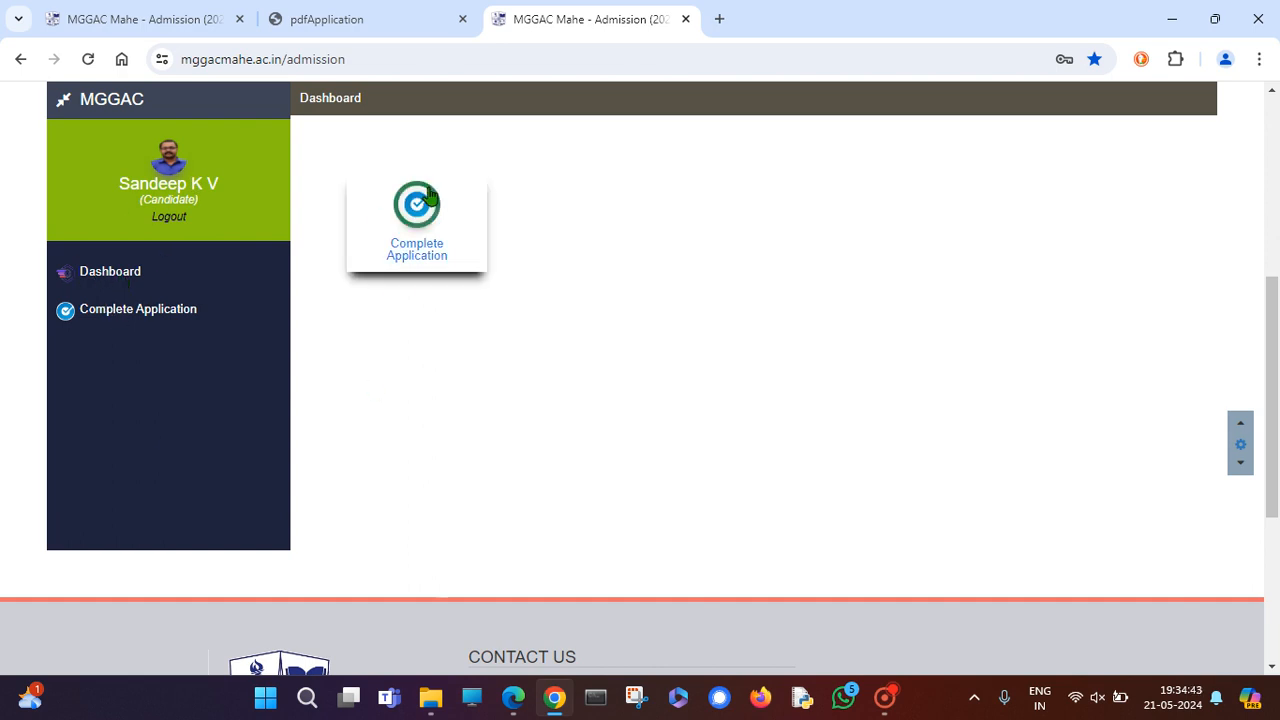
scroll(418, 220, "up", 1)
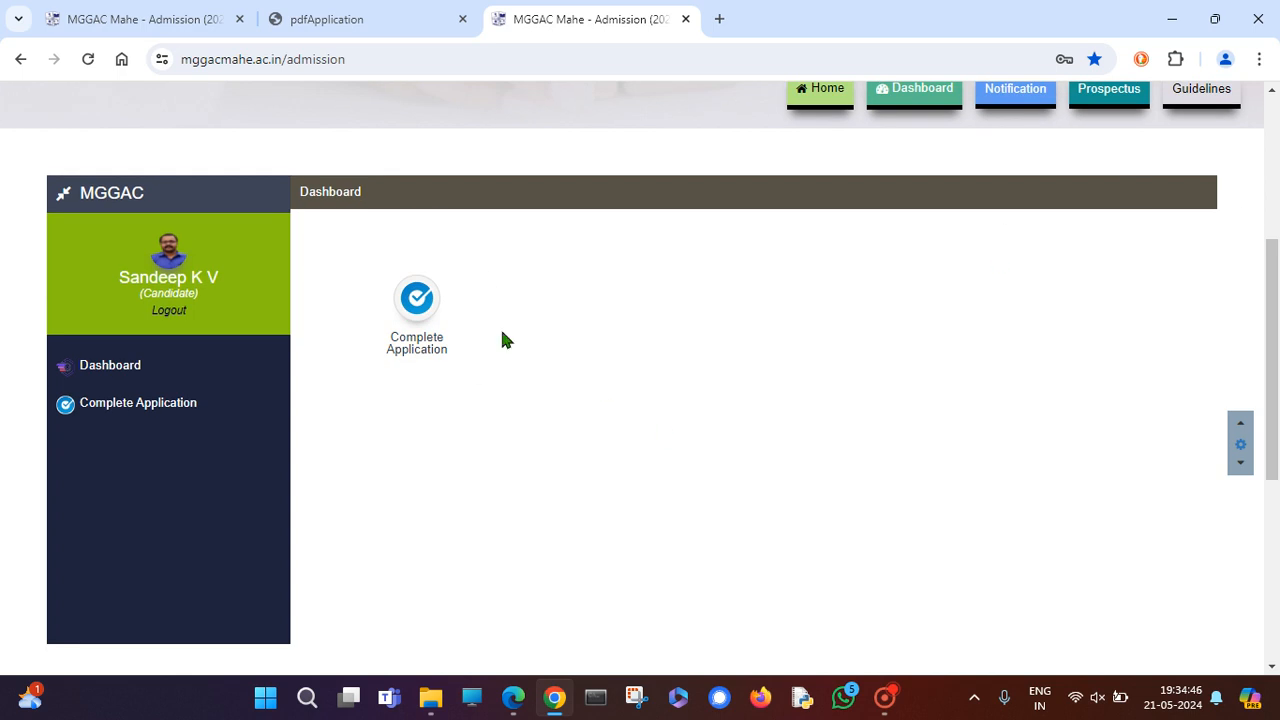
left_click(422, 318)
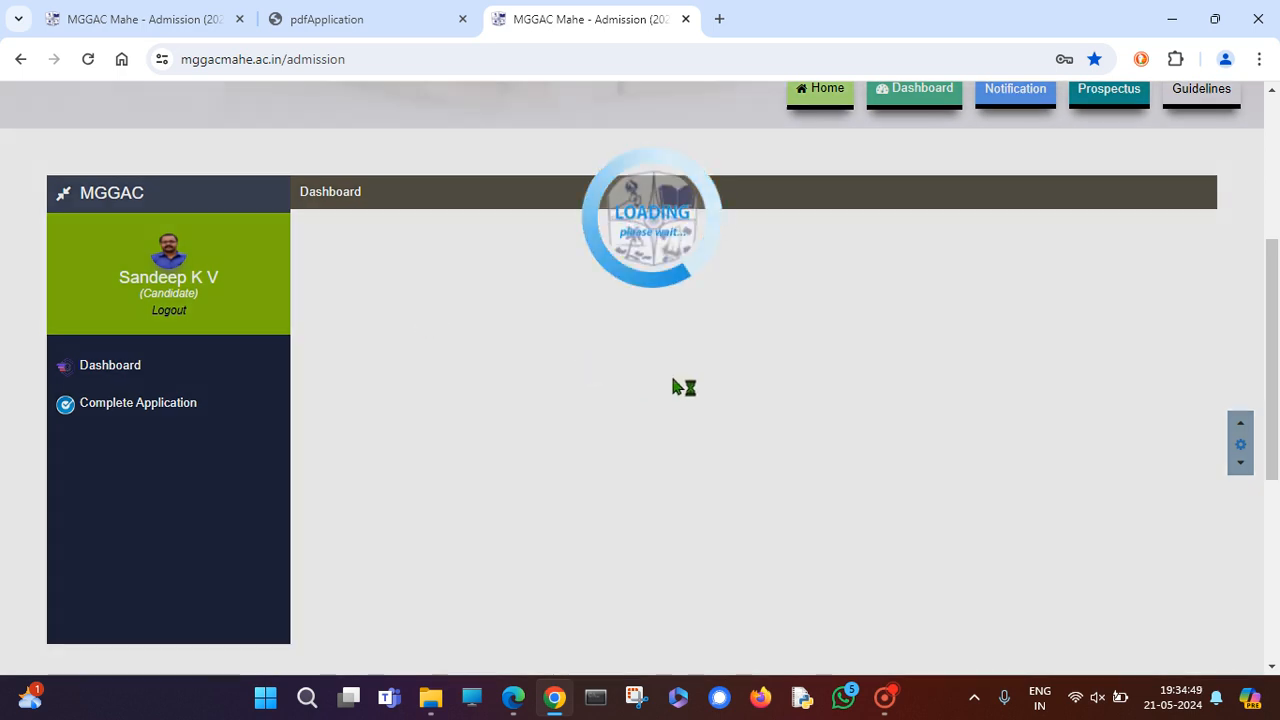
scroll(673, 379, "down", 2)
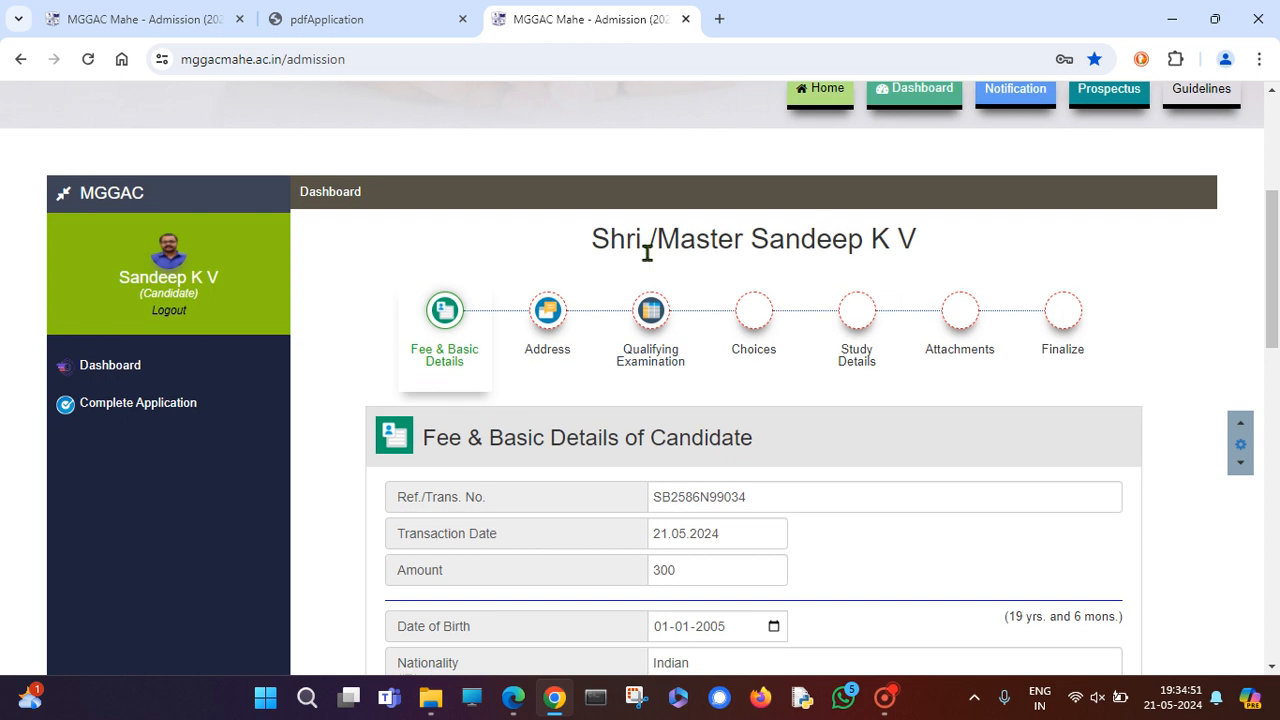
scroll(563, 403, "down", 1)
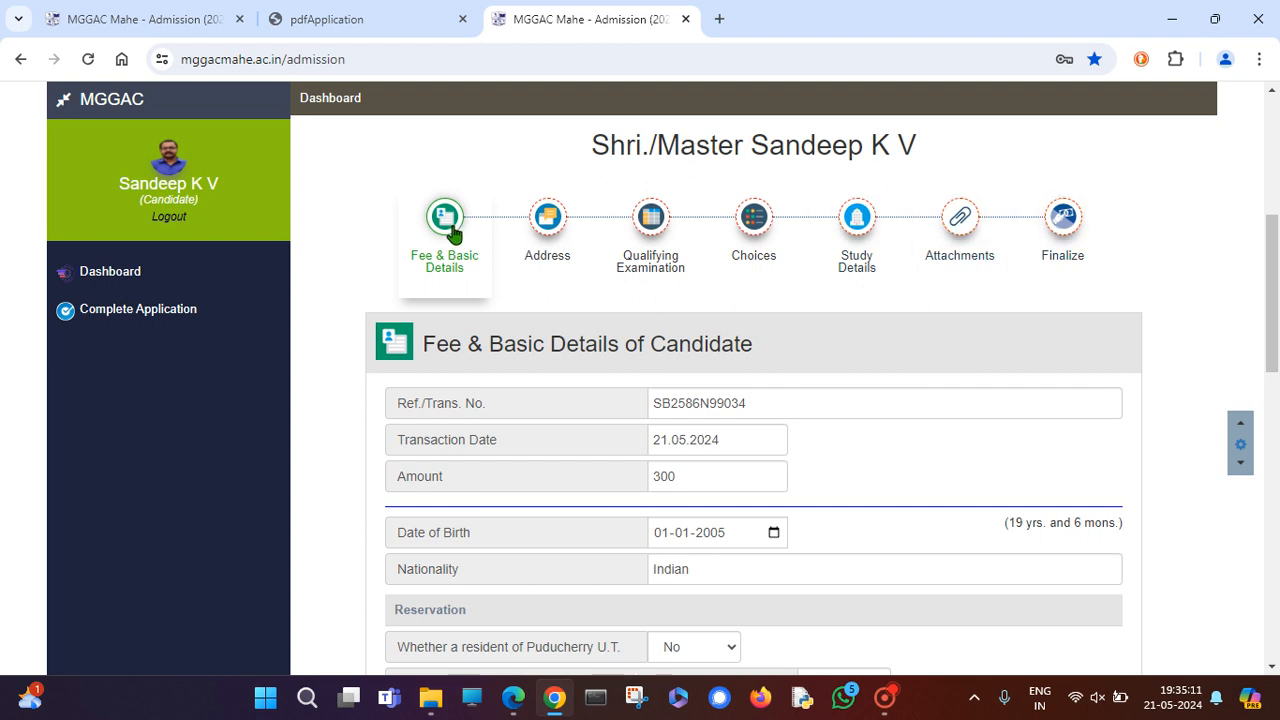
scroll(486, 294, "down", 1)
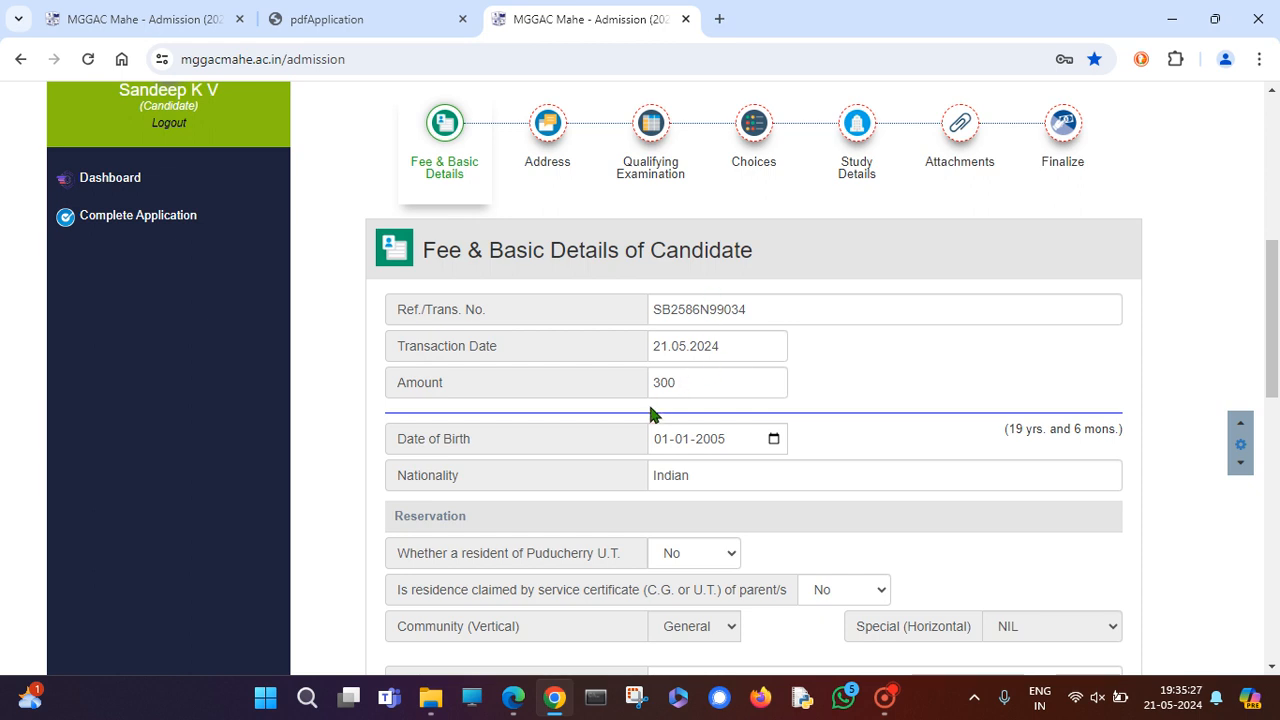
scroll(654, 410, "down", 1)
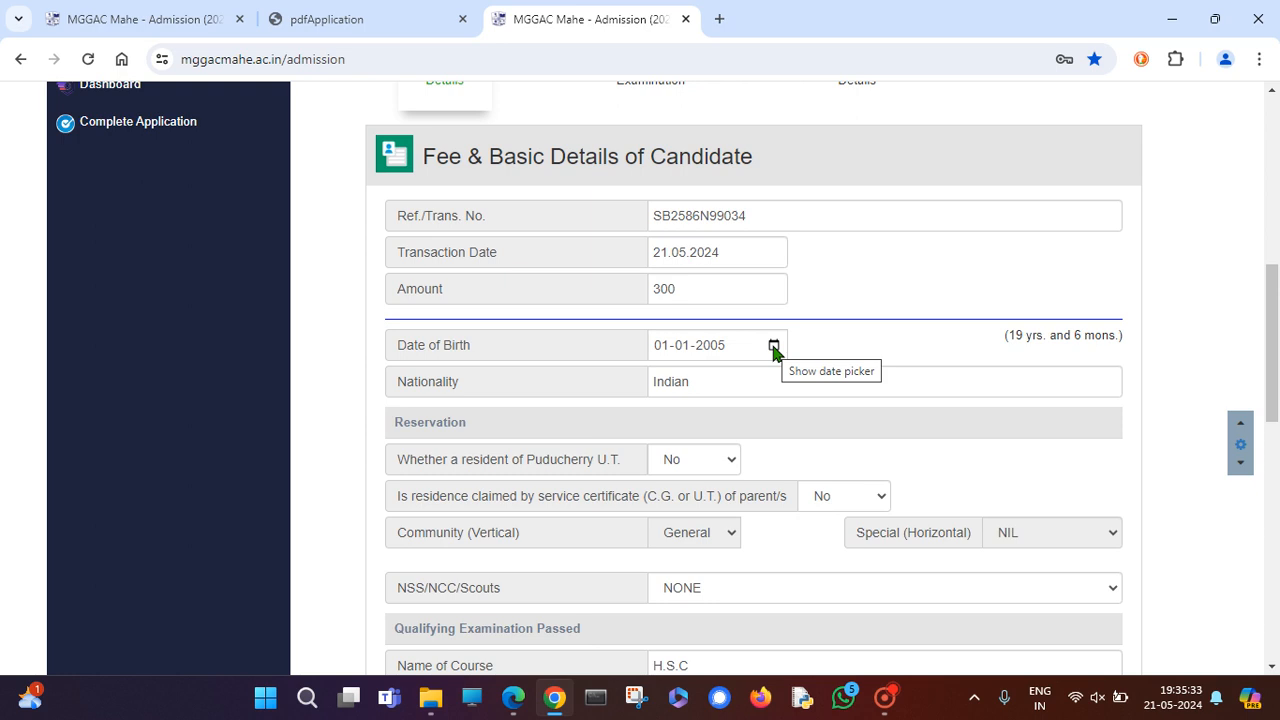
left_click(774, 346)
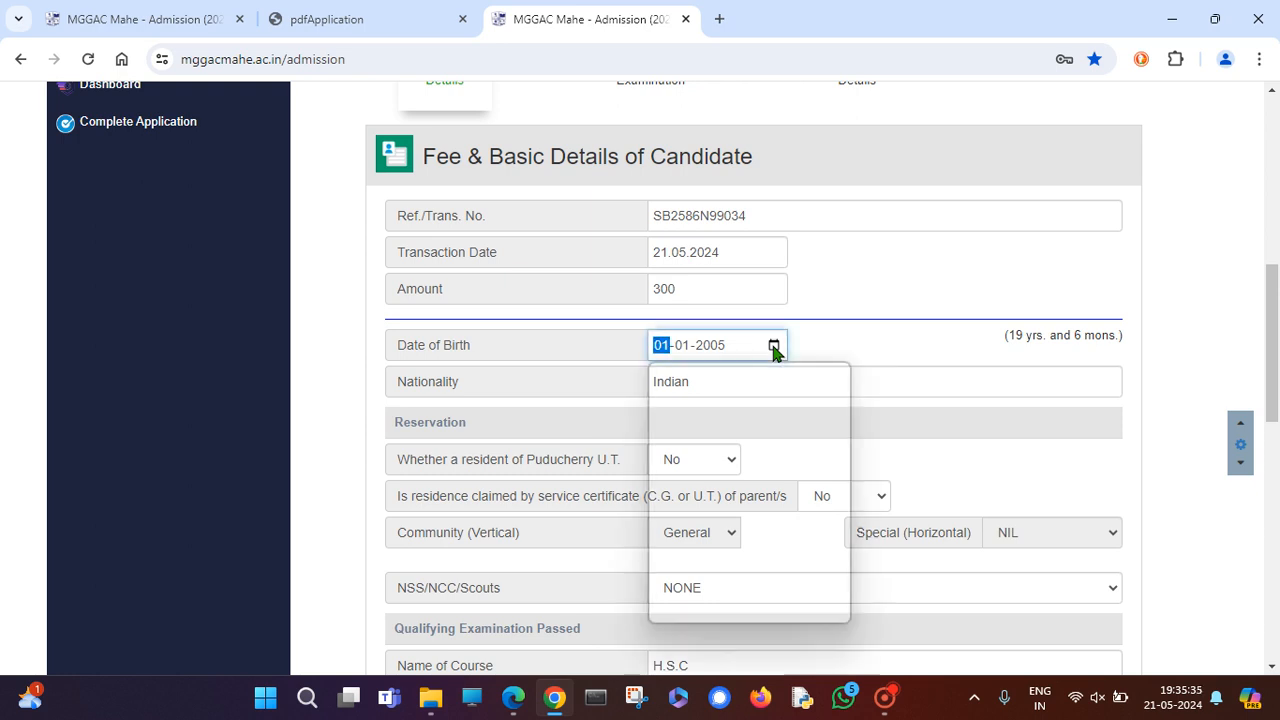
left_click(738, 386)
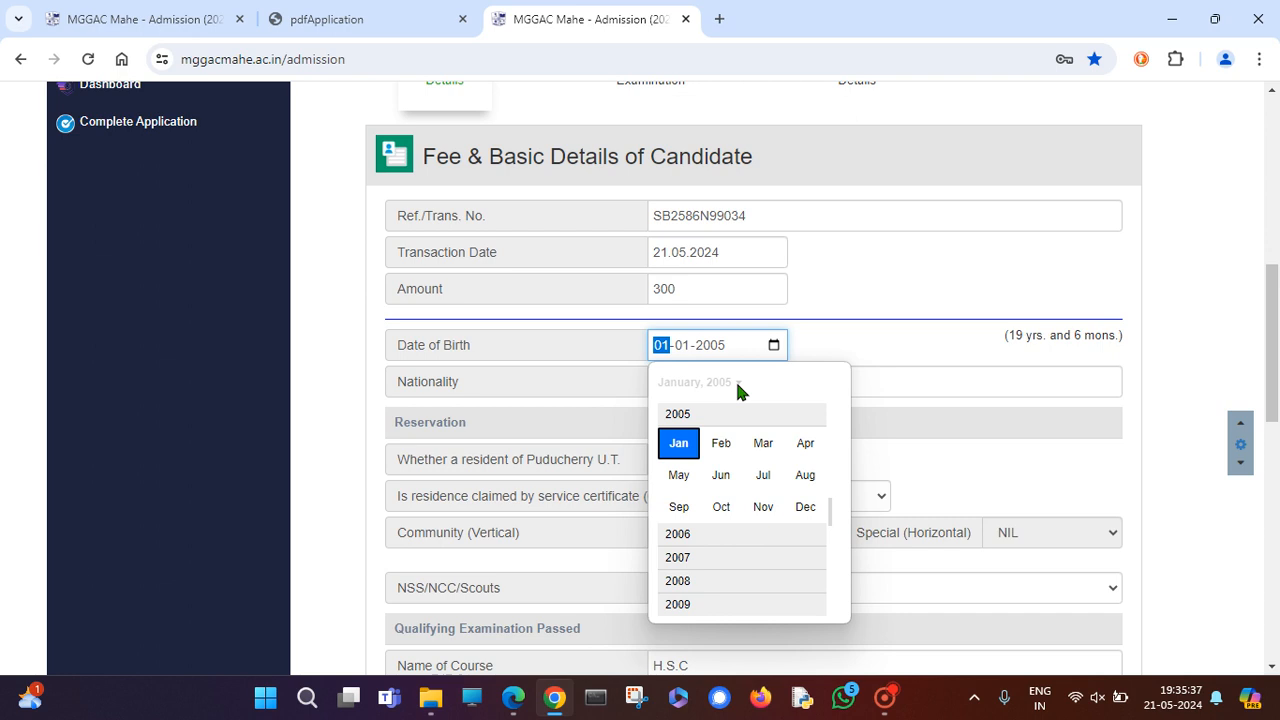
left_click(819, 340)
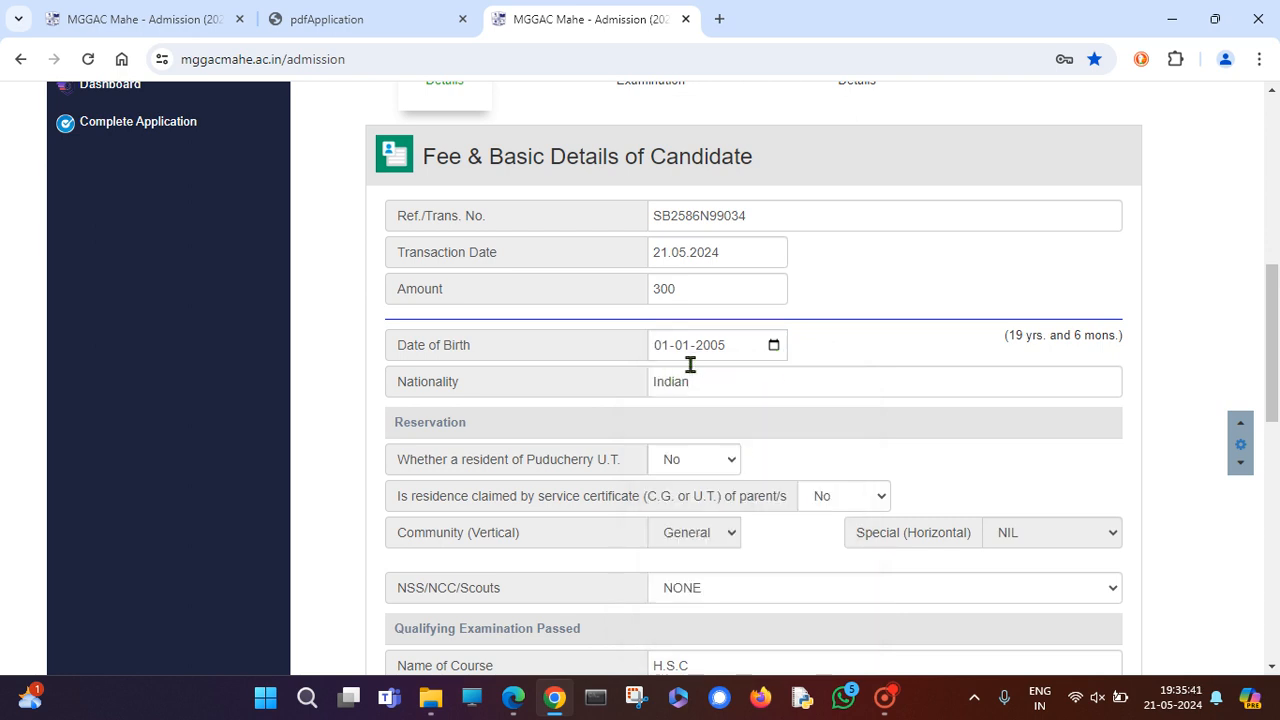
scroll(711, 457, "down", 1)
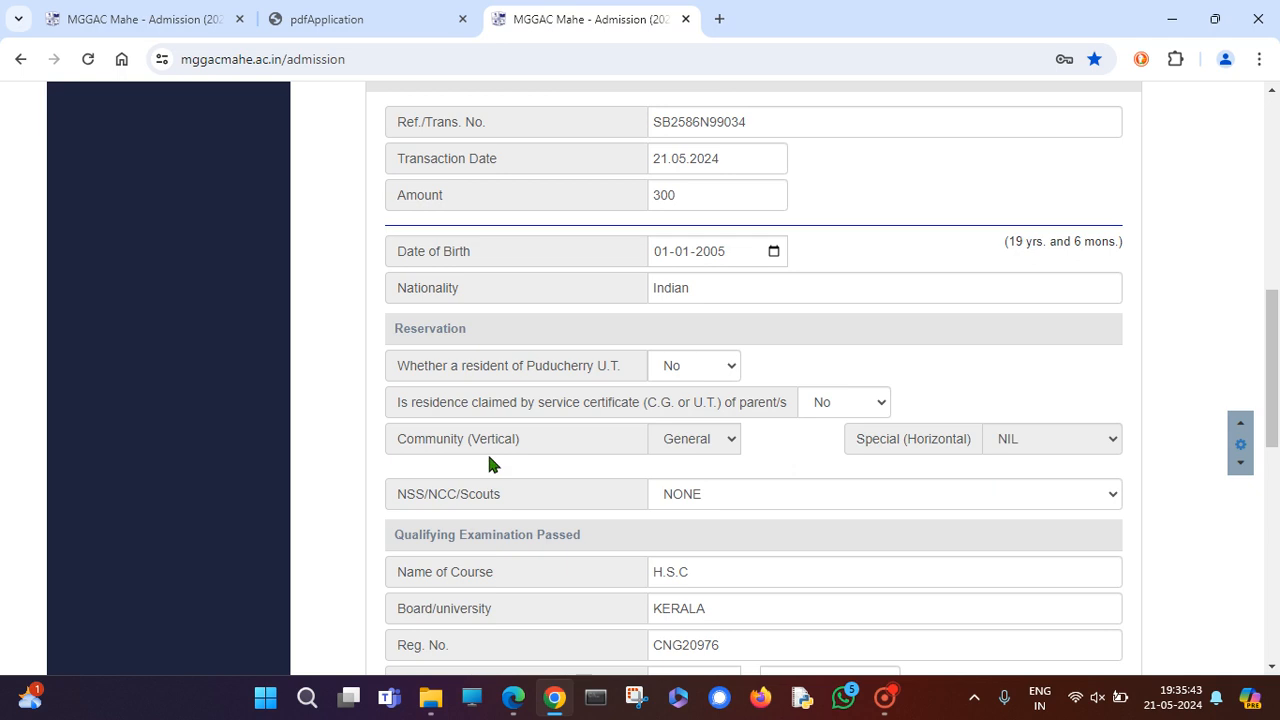
left_click(733, 370)
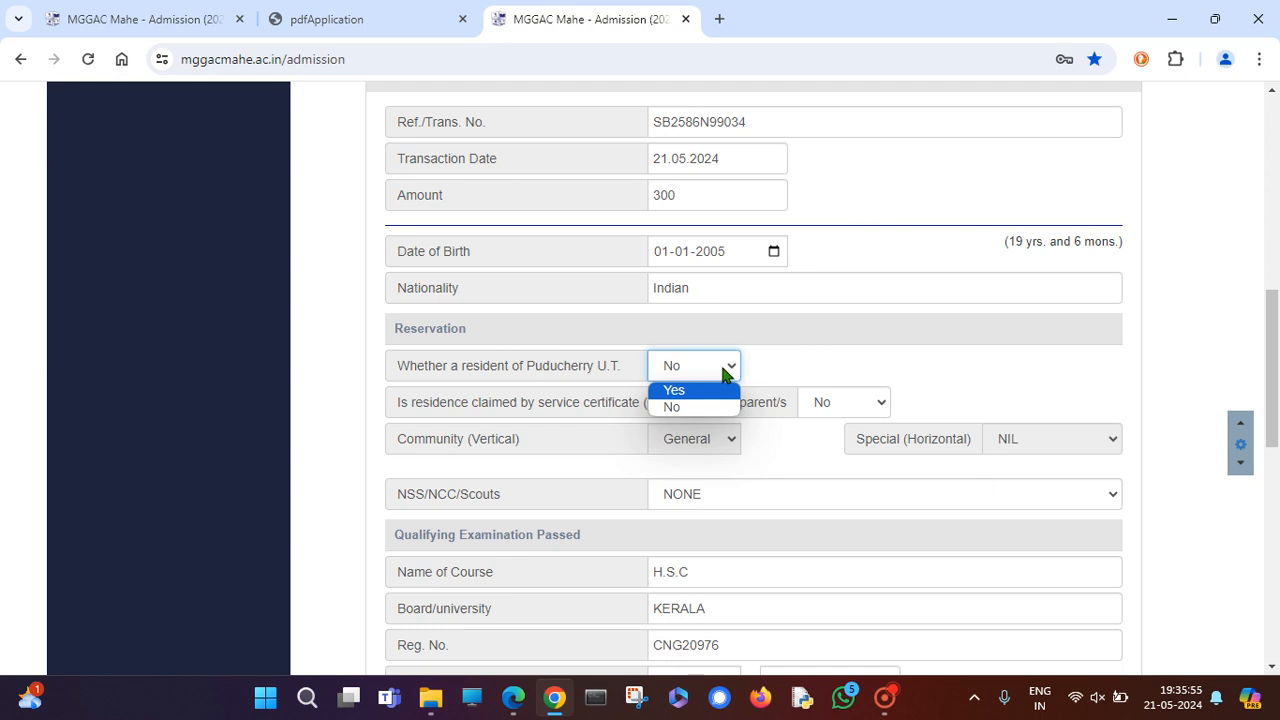
left_click(684, 407)
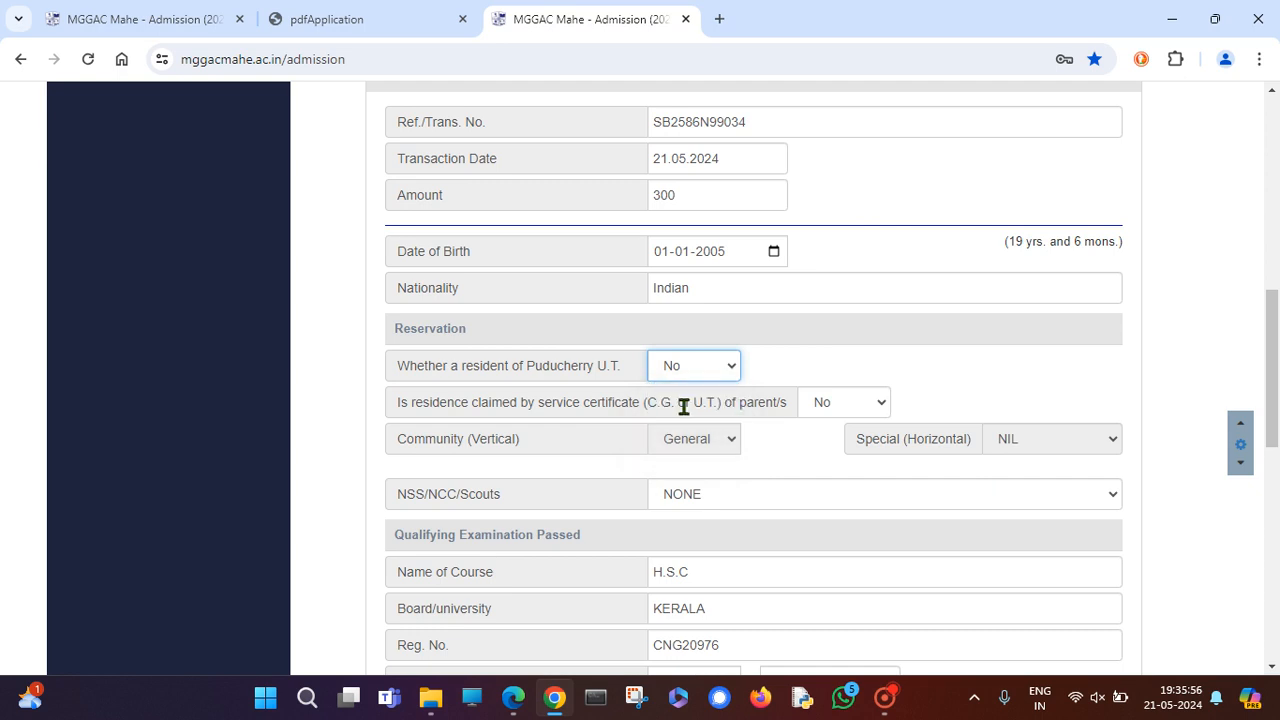
left_click(884, 401)
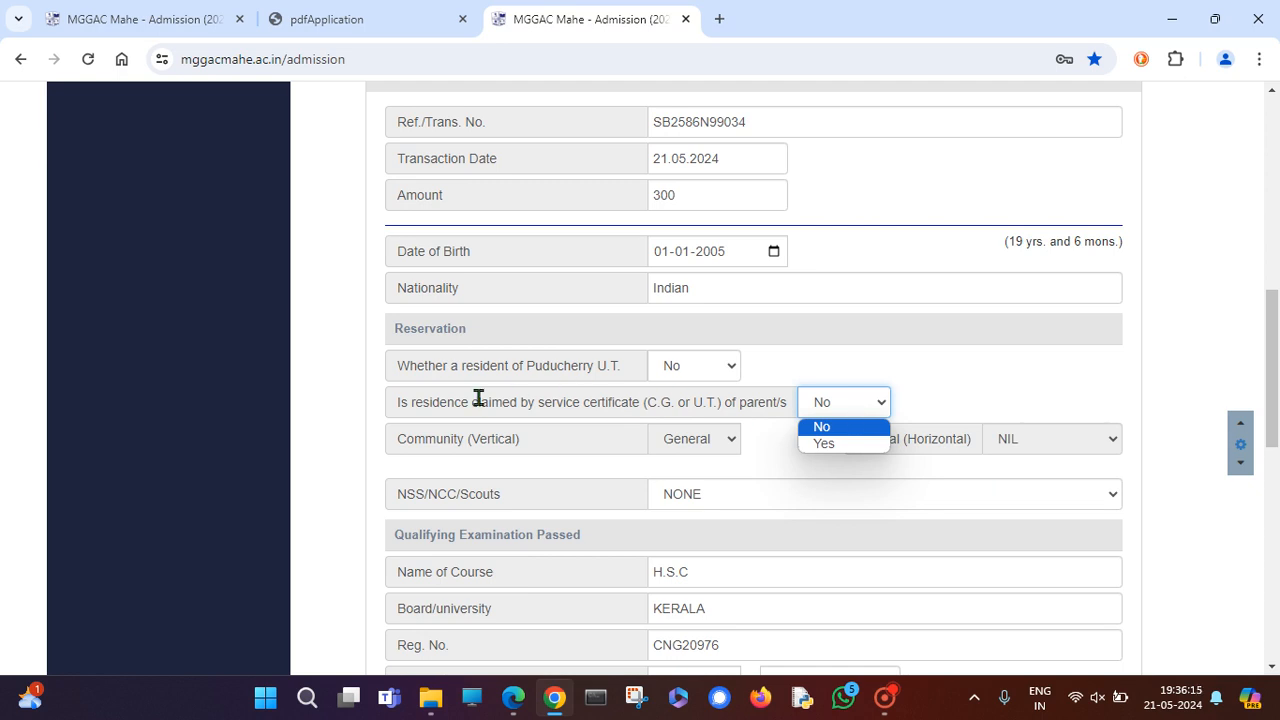
left_click(858, 430)
scroll(972, 533, "down", 1)
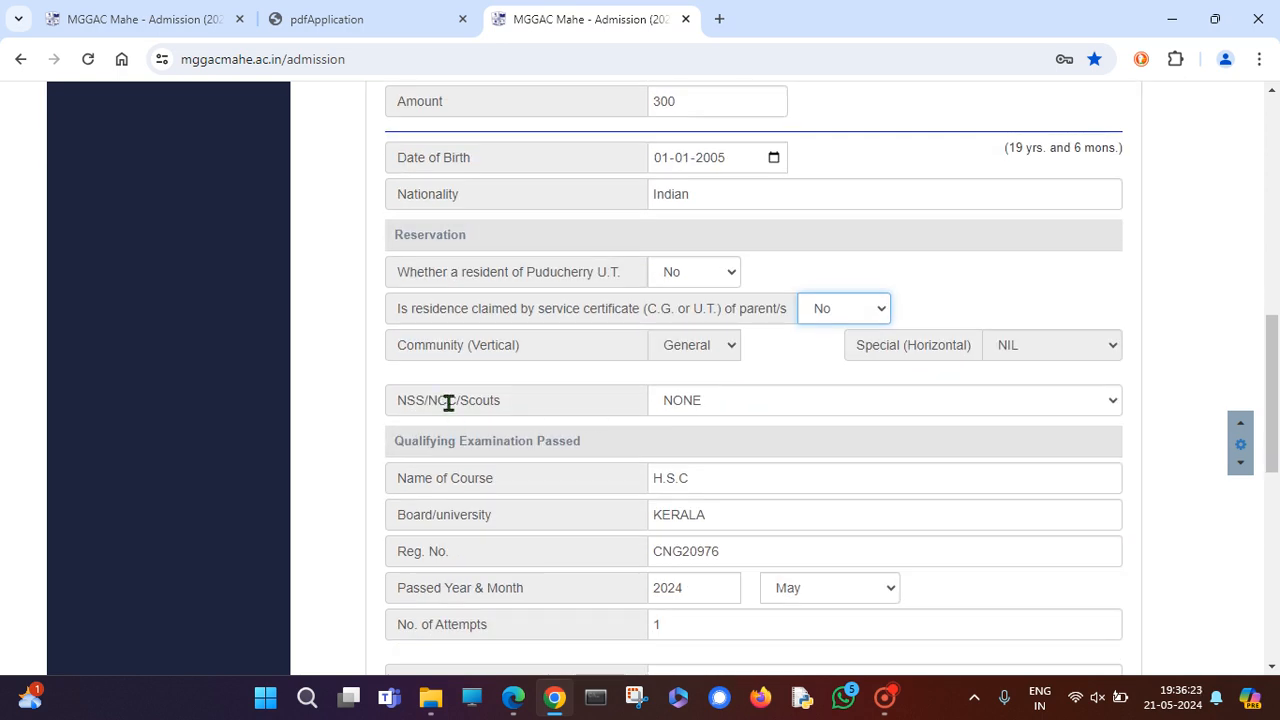
scroll(620, 356, "down", 1)
left_click(980, 307)
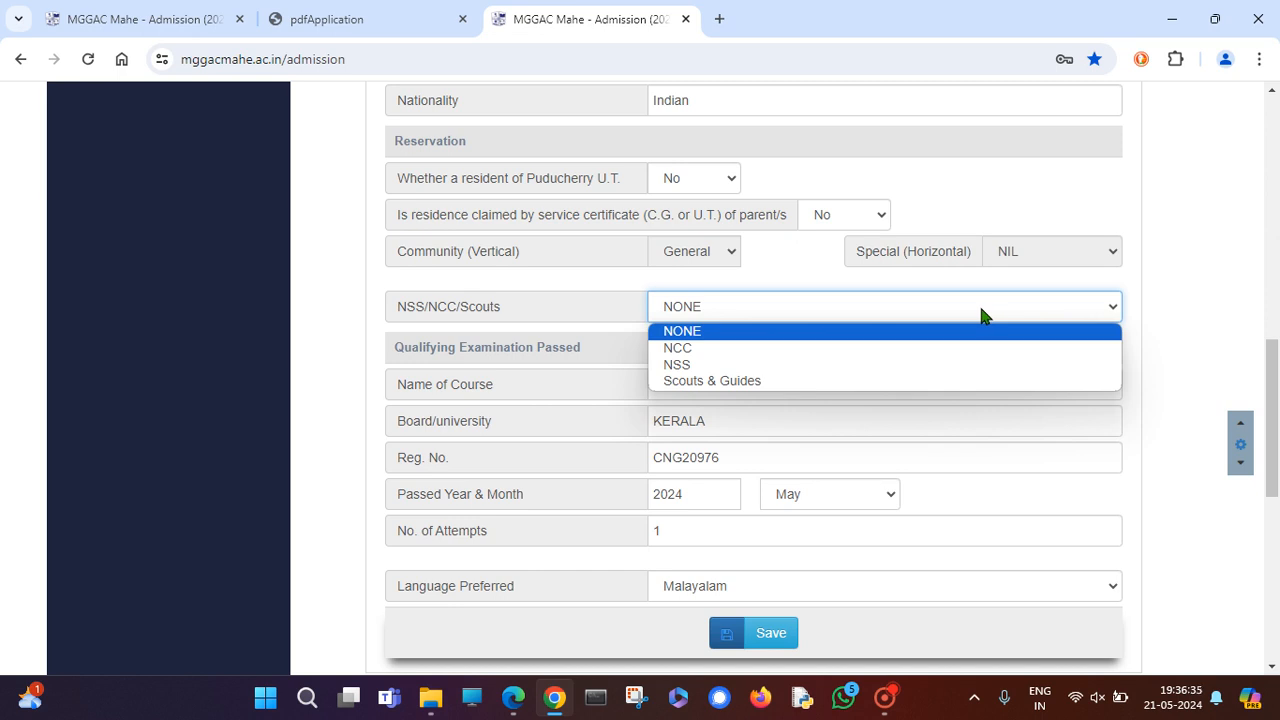
left_click(760, 252)
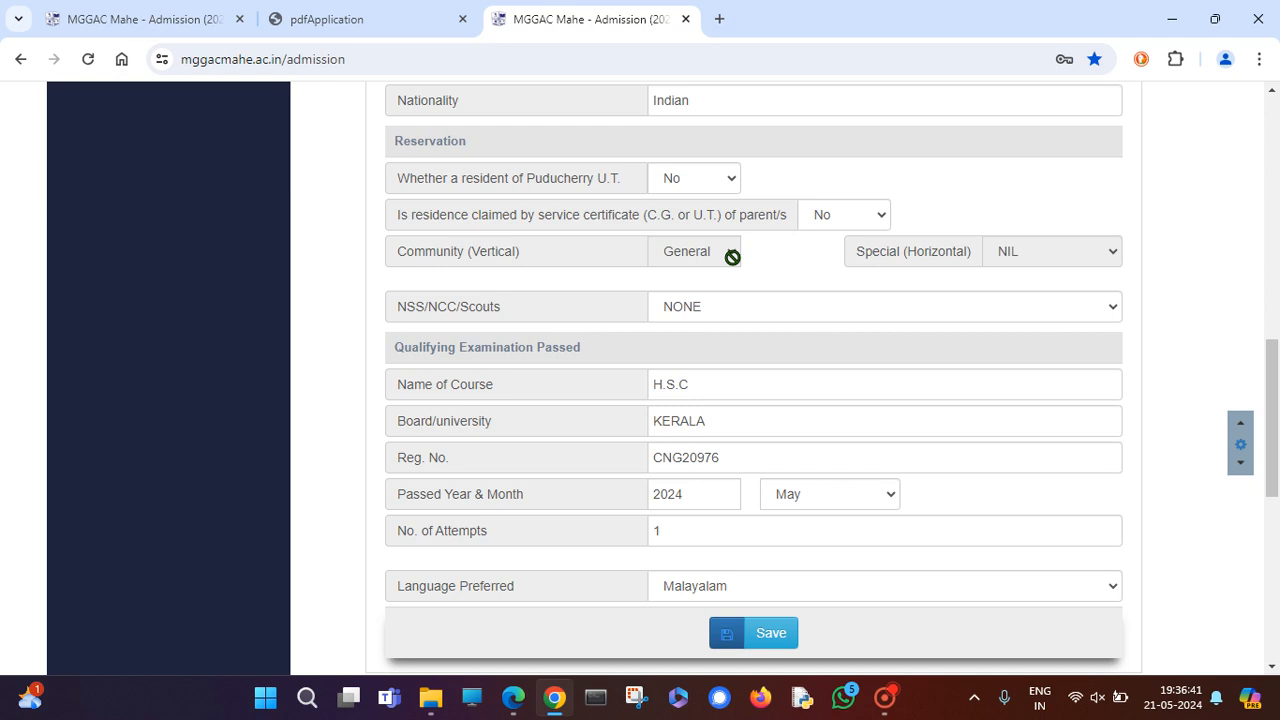
left_click(726, 177)
left_click(700, 203)
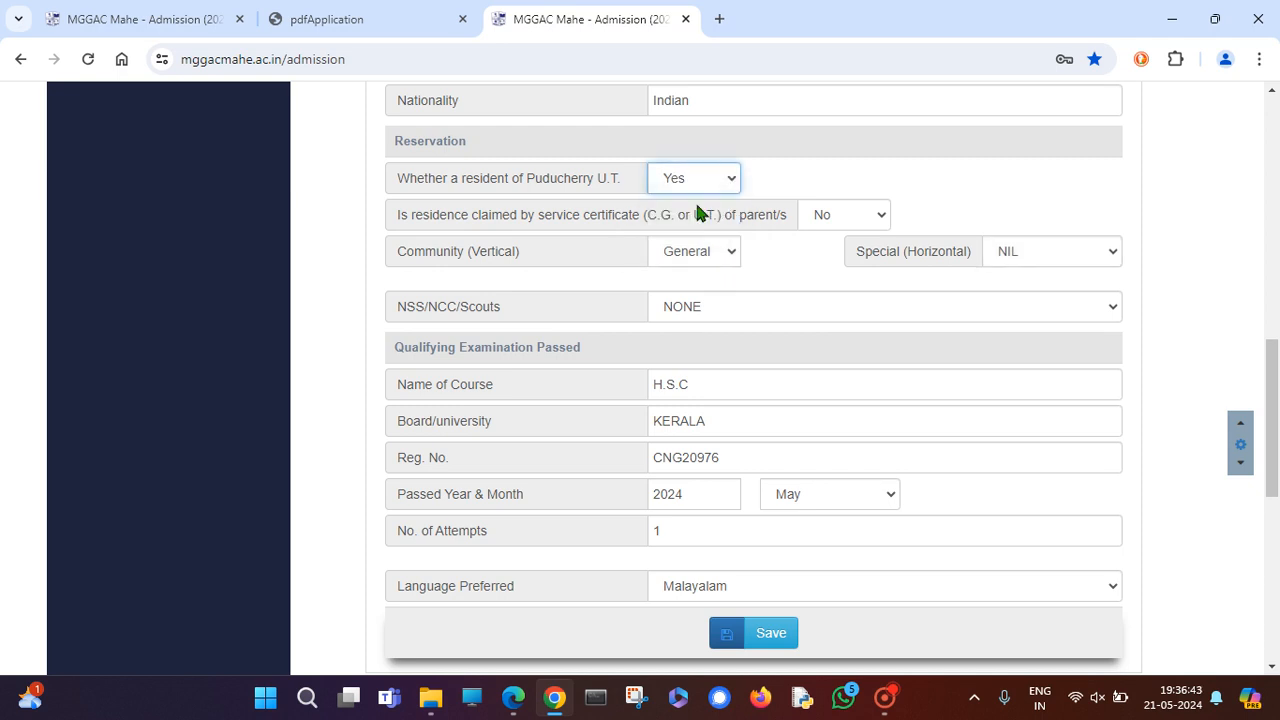
left_click(716, 246)
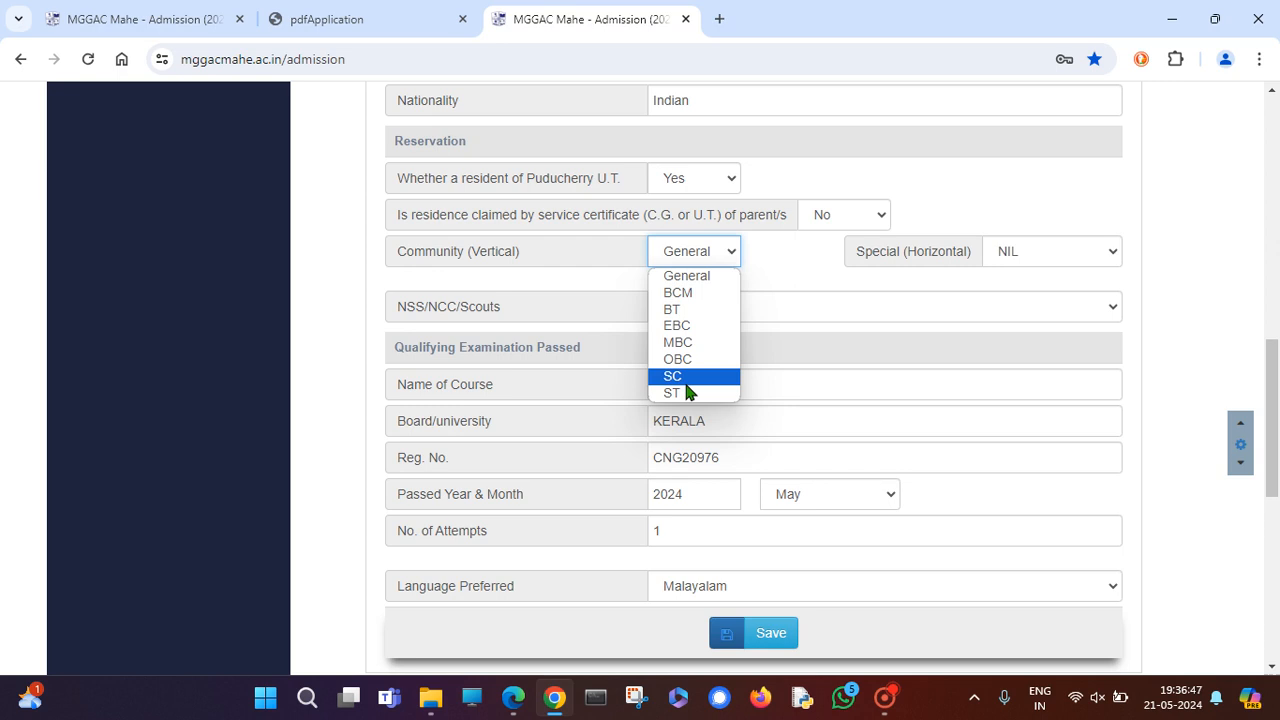
left_click(1095, 258)
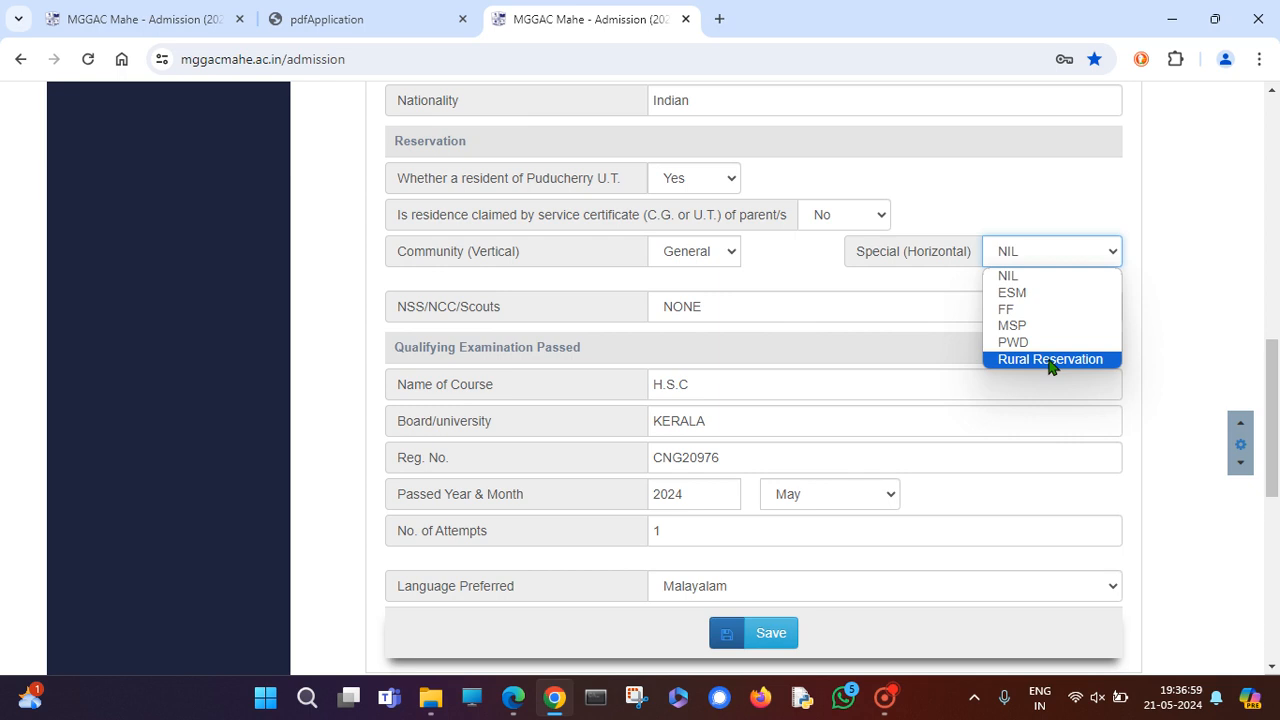
left_click(1035, 259)
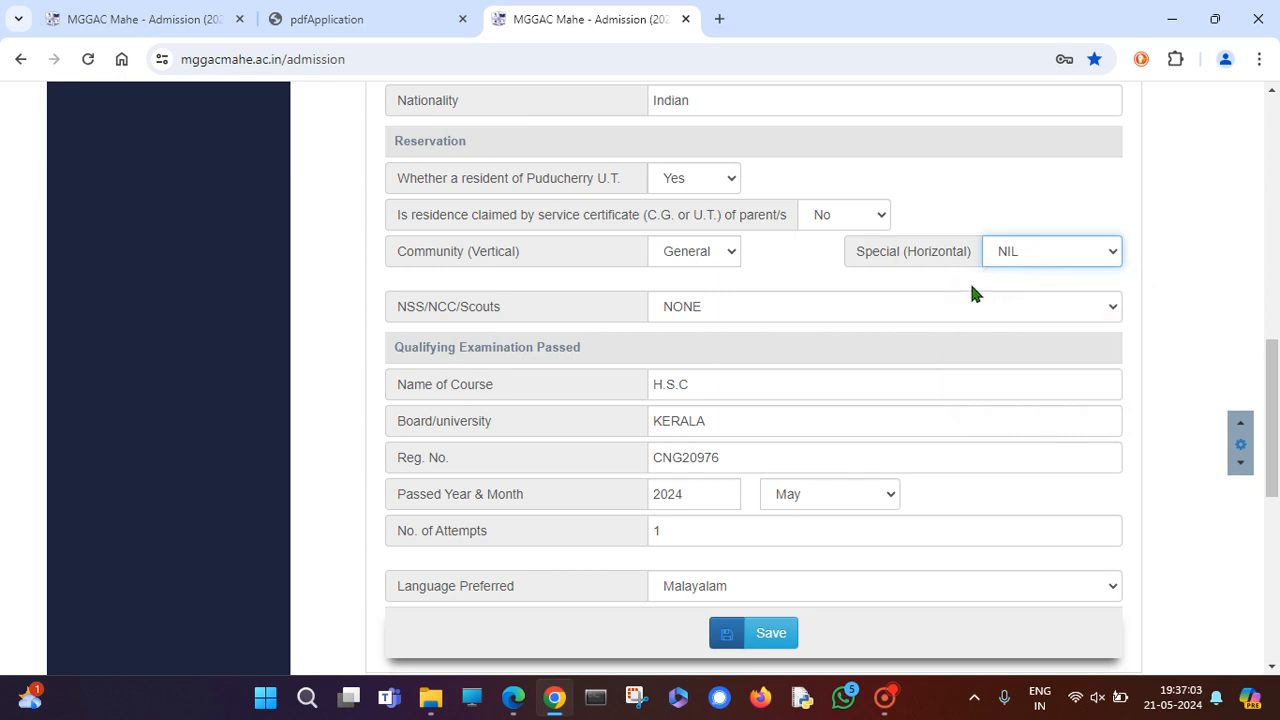
left_click(732, 180)
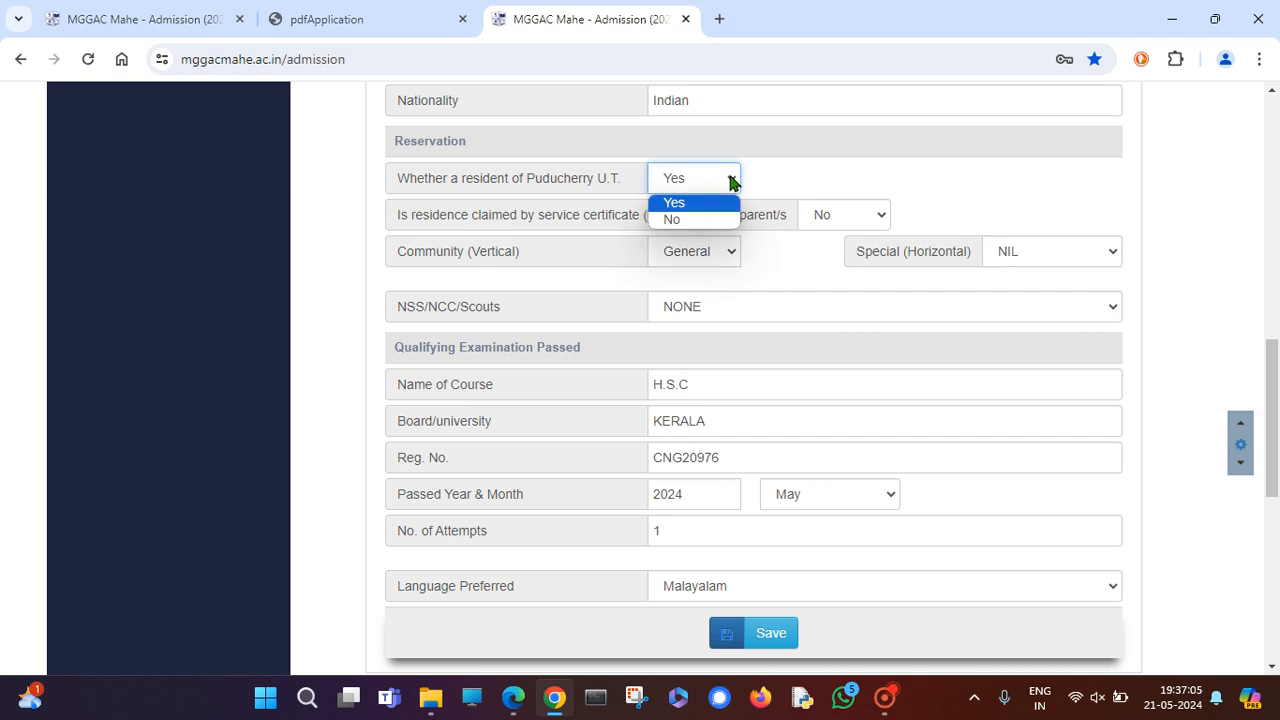
left_click(693, 220)
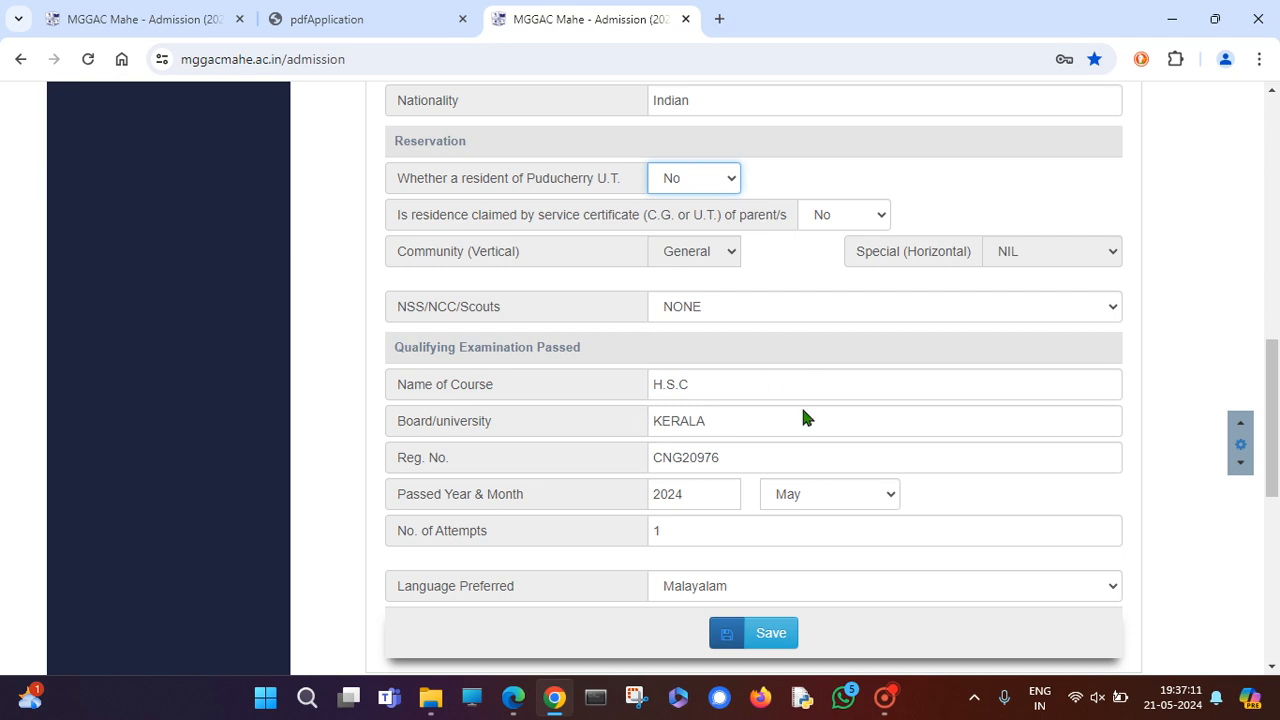
left_click(760, 412)
scroll(645, 445, "down", 1)
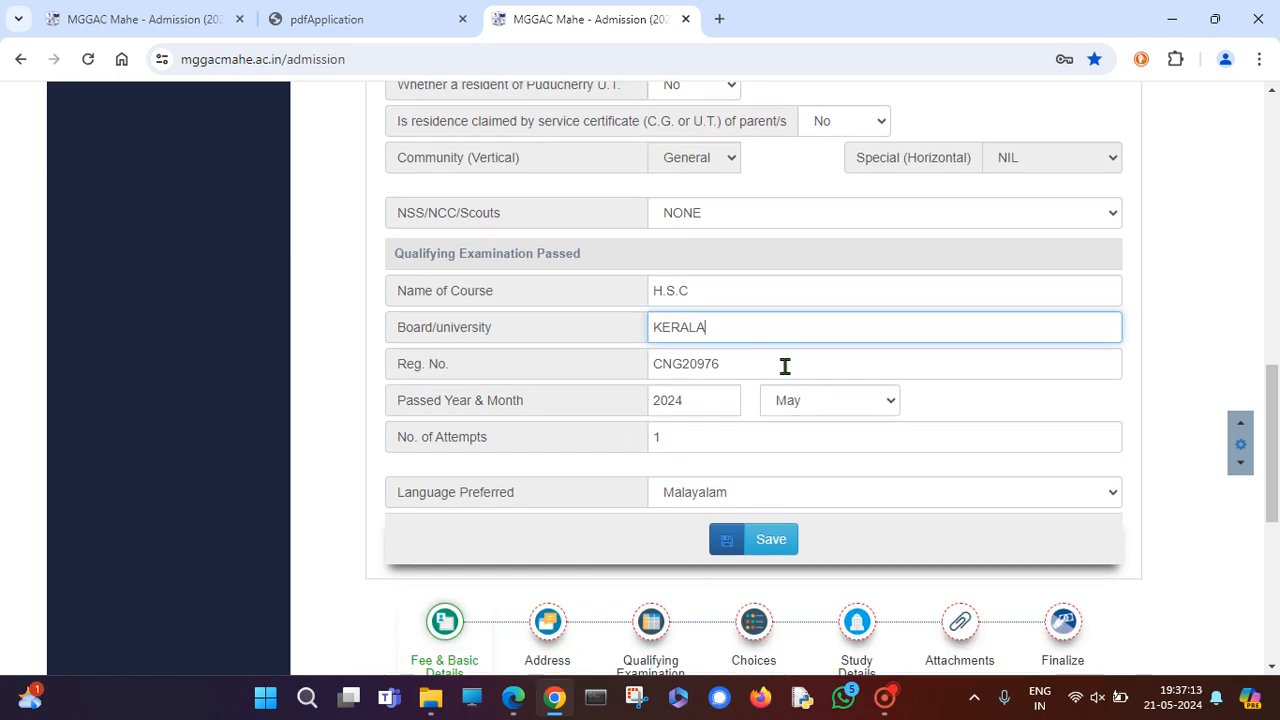
left_click(717, 441)
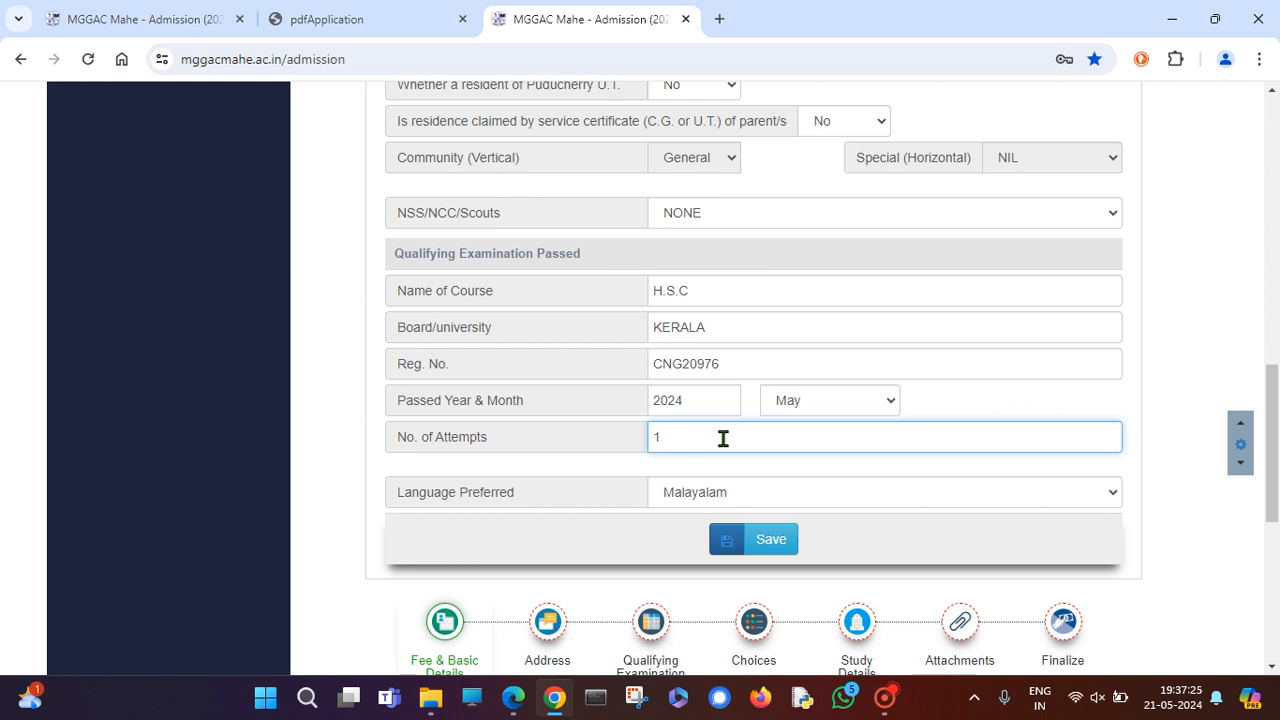
left_click_drag(723, 437, 587, 447)
left_click(713, 495)
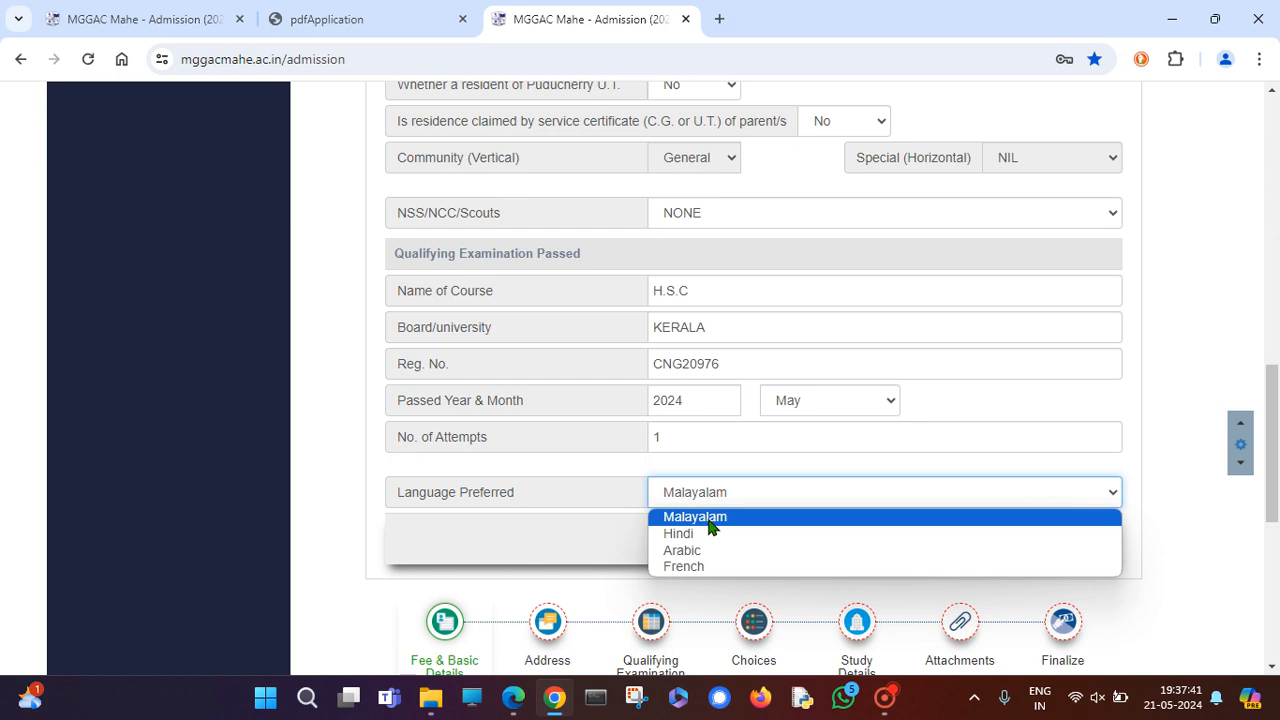
left_click(749, 491)
left_click(735, 497)
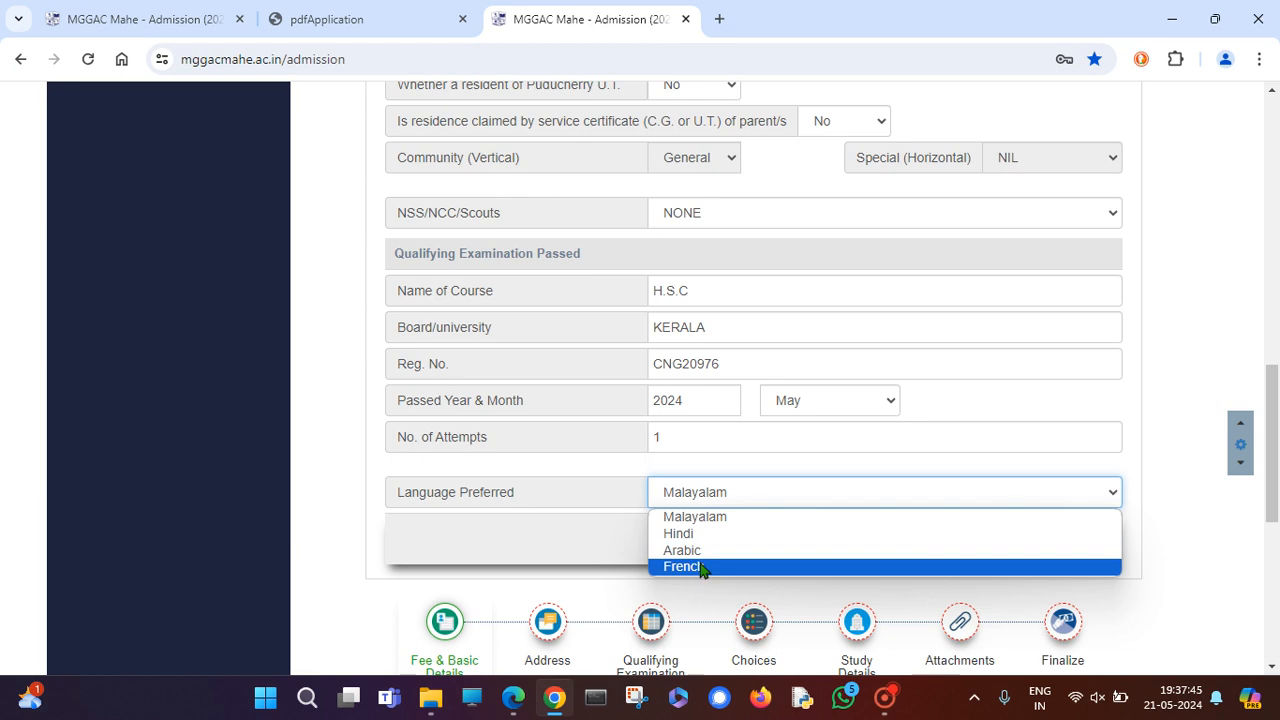
left_click(1145, 518)
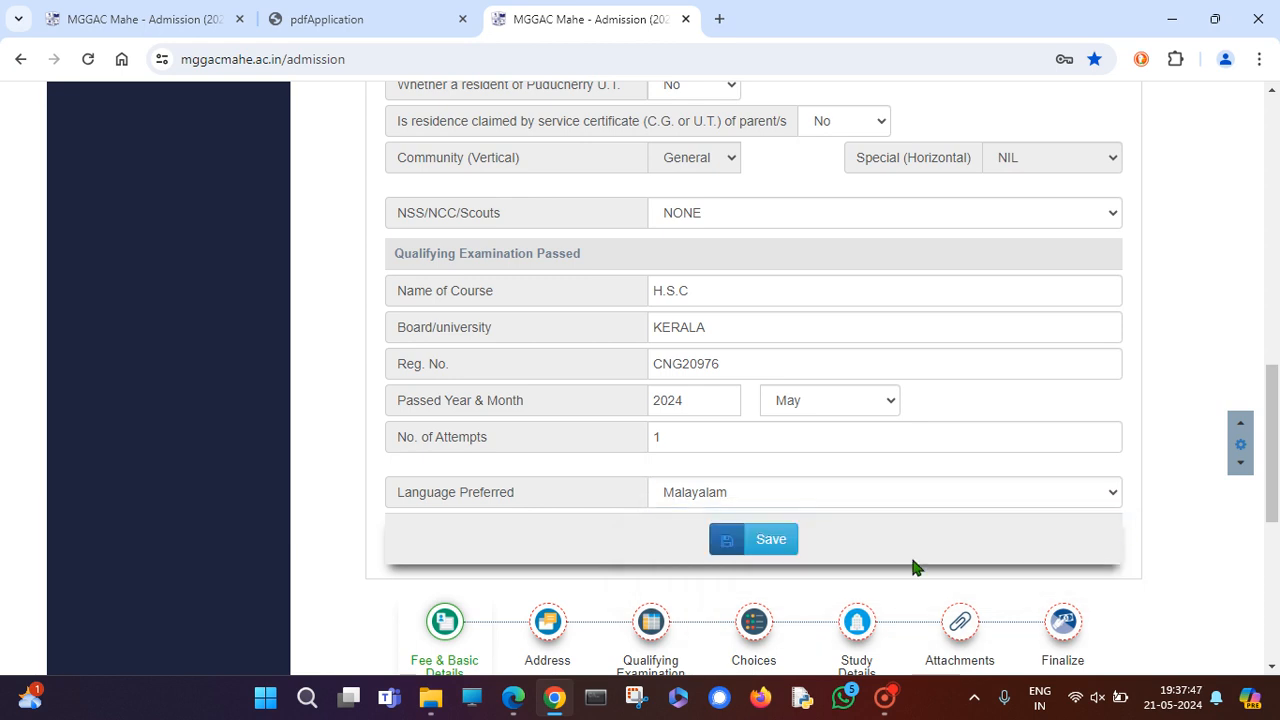
left_click(720, 497)
left_click(720, 497)
Save the basic details, then save the Address and Parent or Guardian Details step unchanged.
left_click(753, 540)
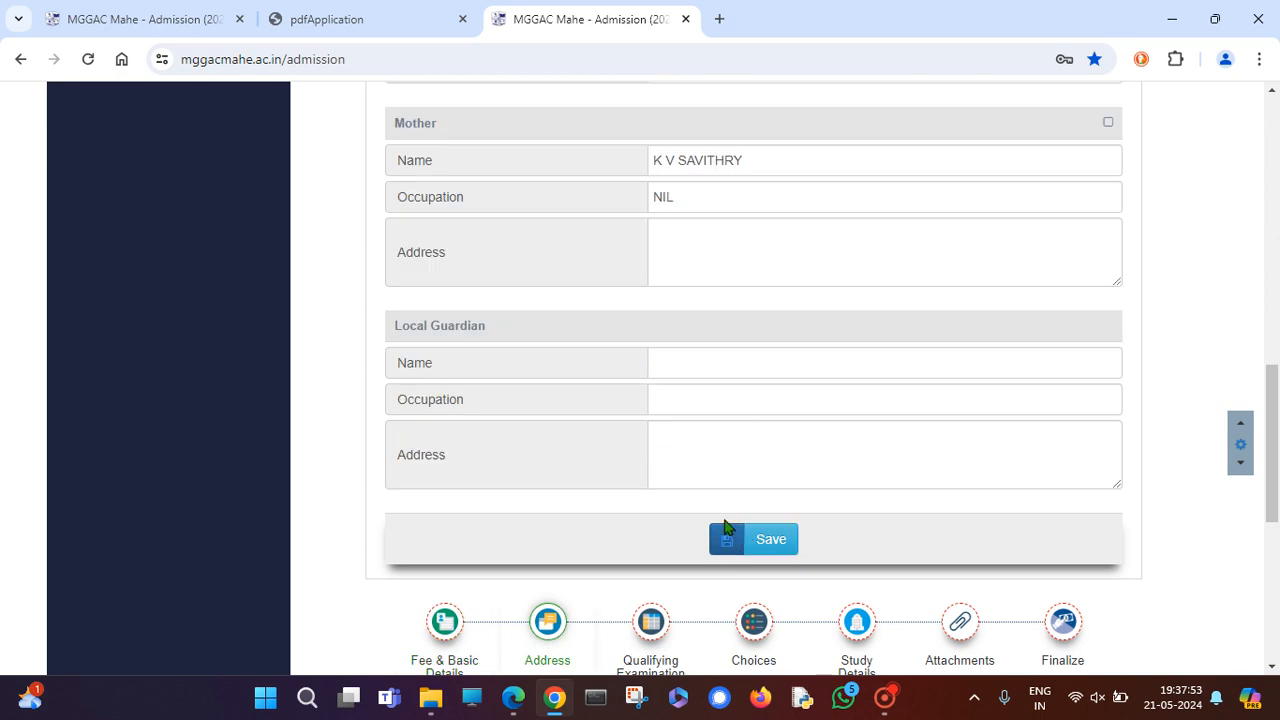
scroll(720, 480, "up", 8)
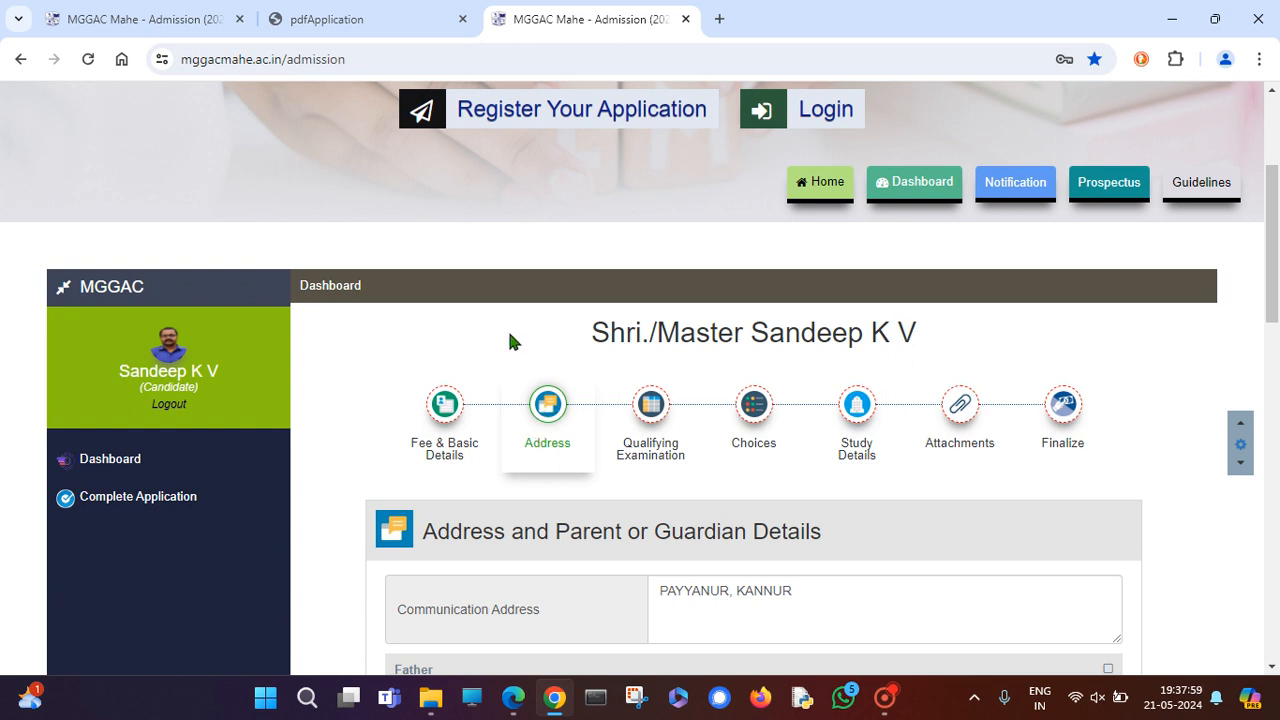
left_click(566, 424)
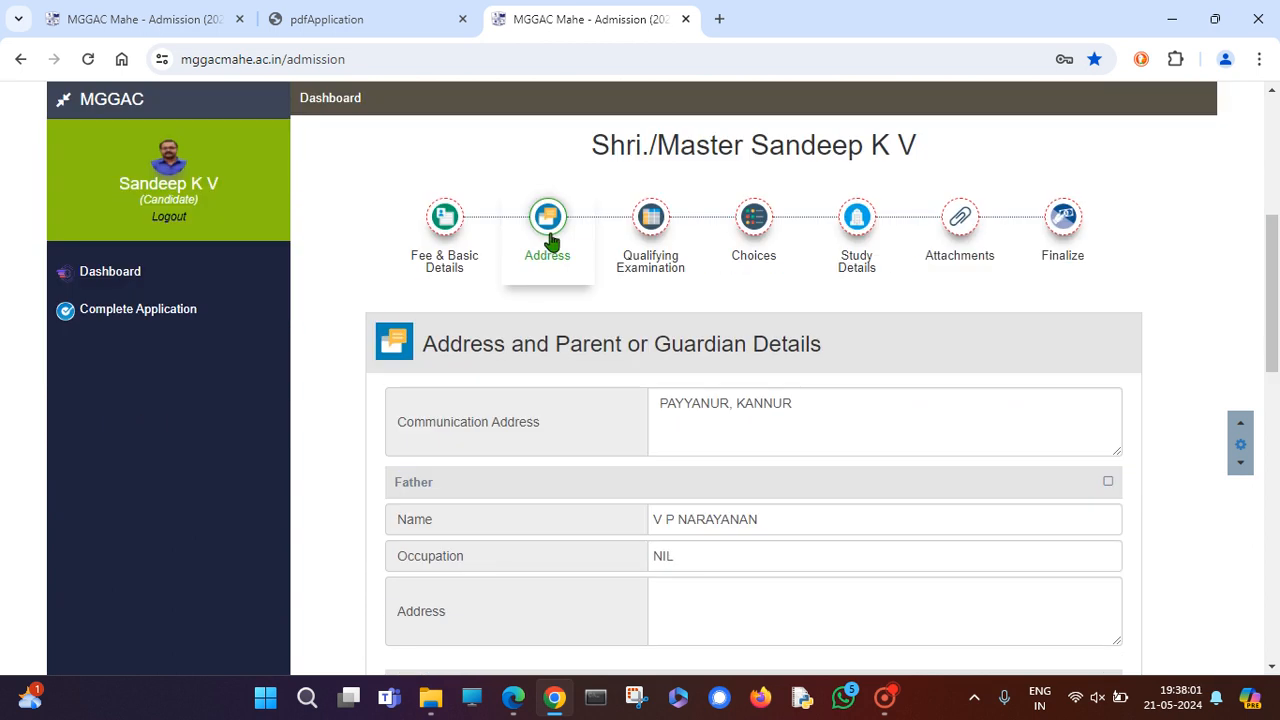
scroll(752, 400, "down", 6)
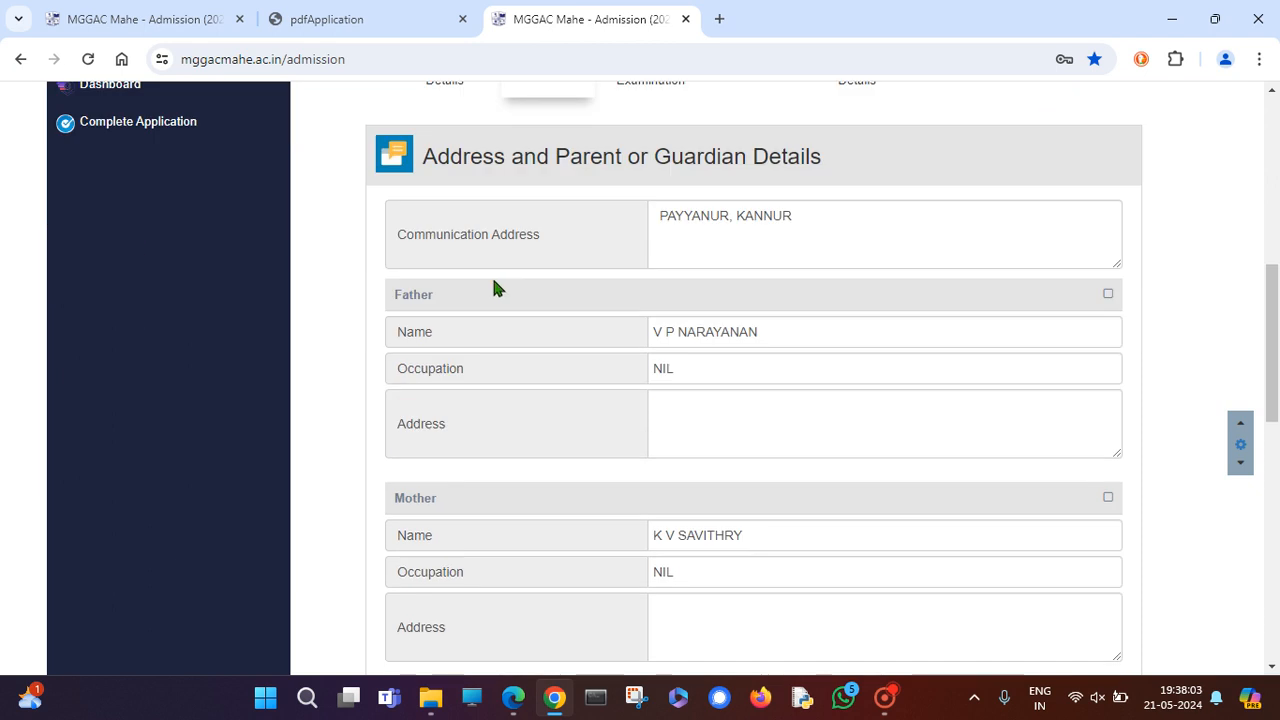
scroll(725, 465, "up", 7)
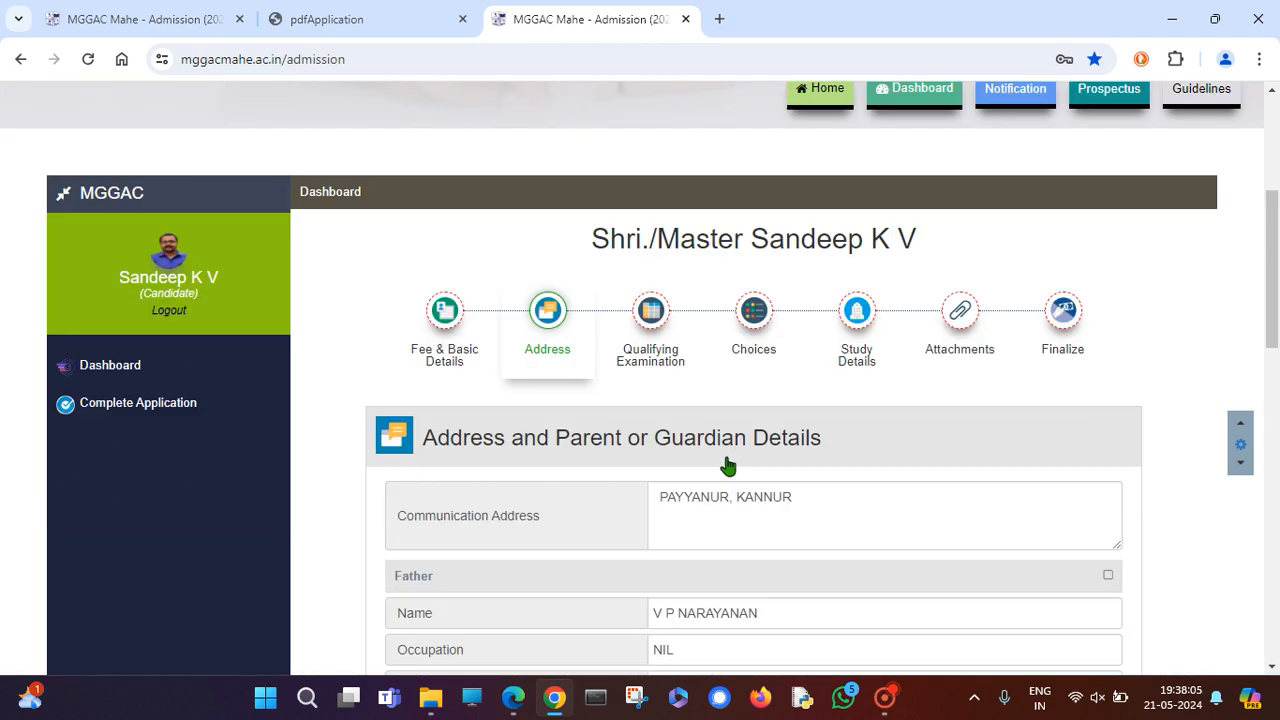
scroll(790, 540, "down", 7)
left_click(766, 449)
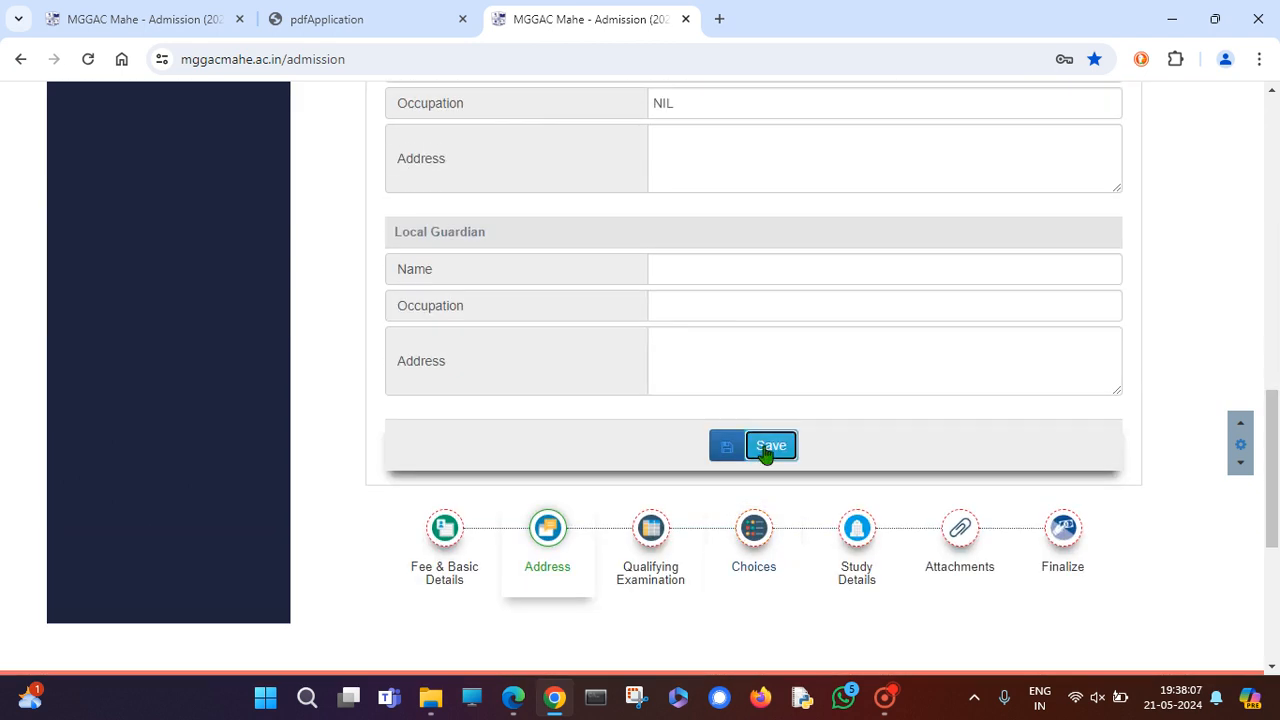
Open the Choose Subjects list and look through the available subjects.
scroll(764, 453, "up", 7)
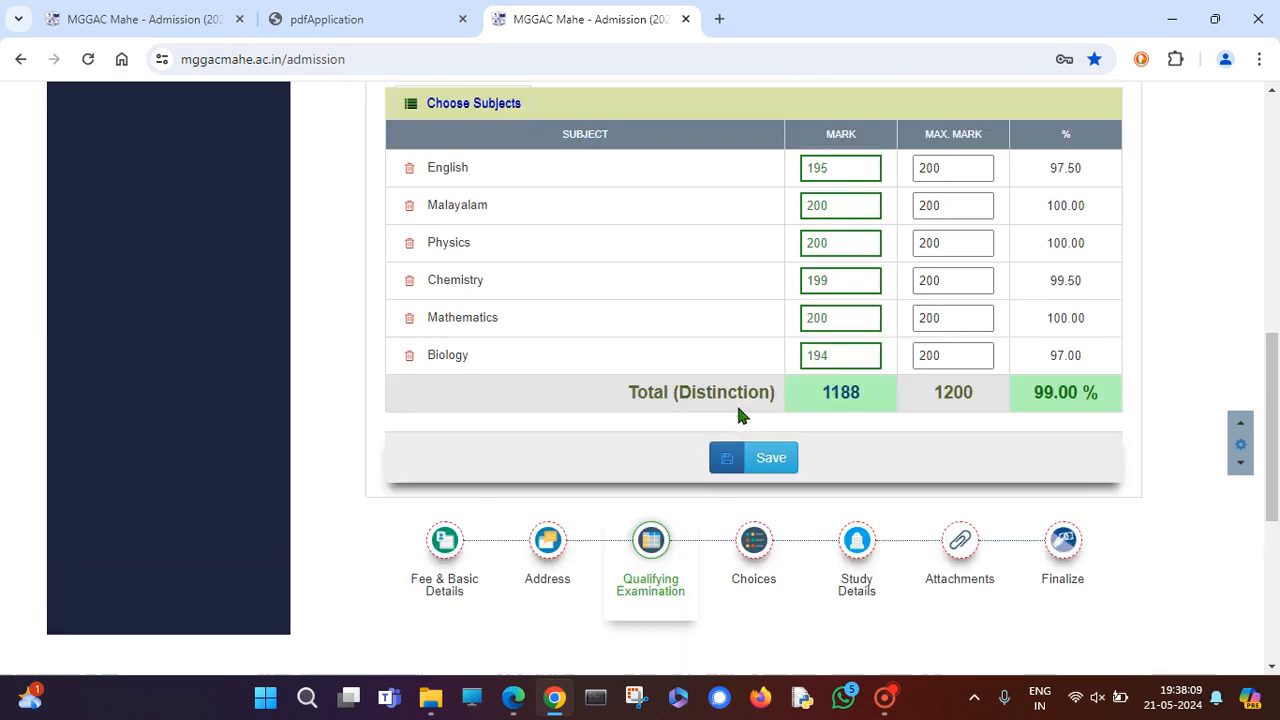
scroll(739, 408, "up", 1)
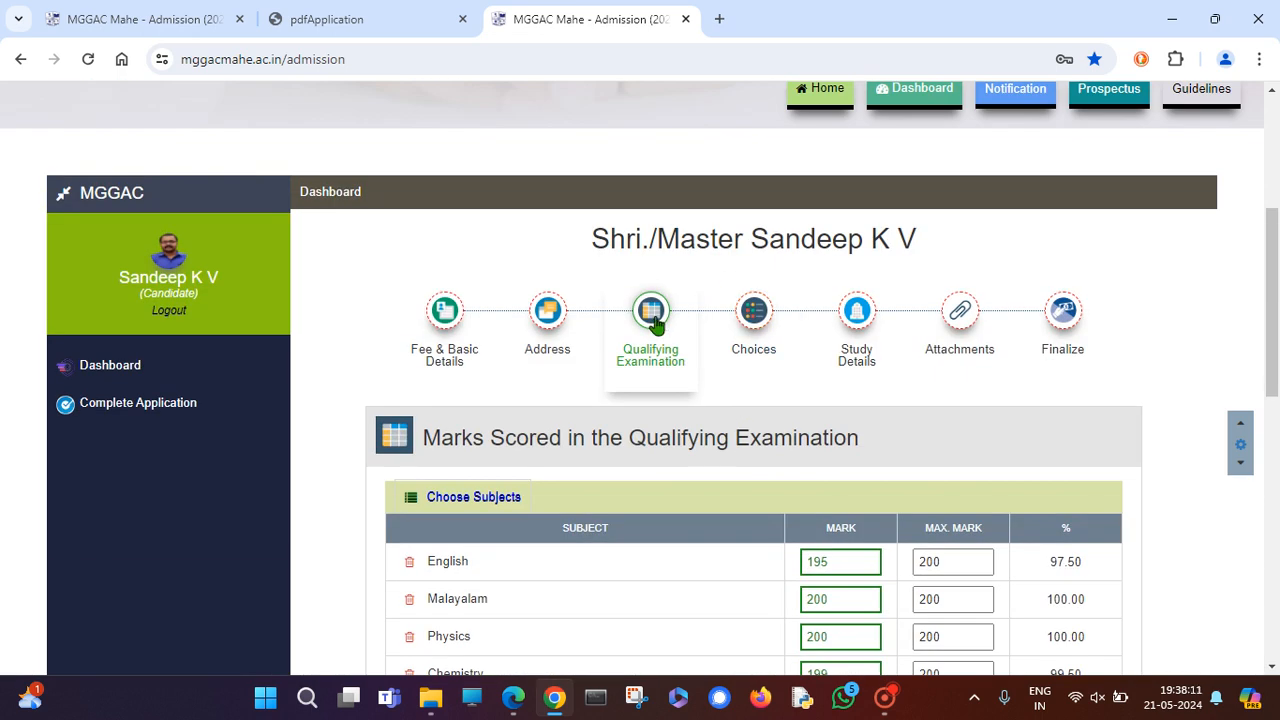
scroll(654, 318, "down", 4)
scroll(740, 400, "up", 3)
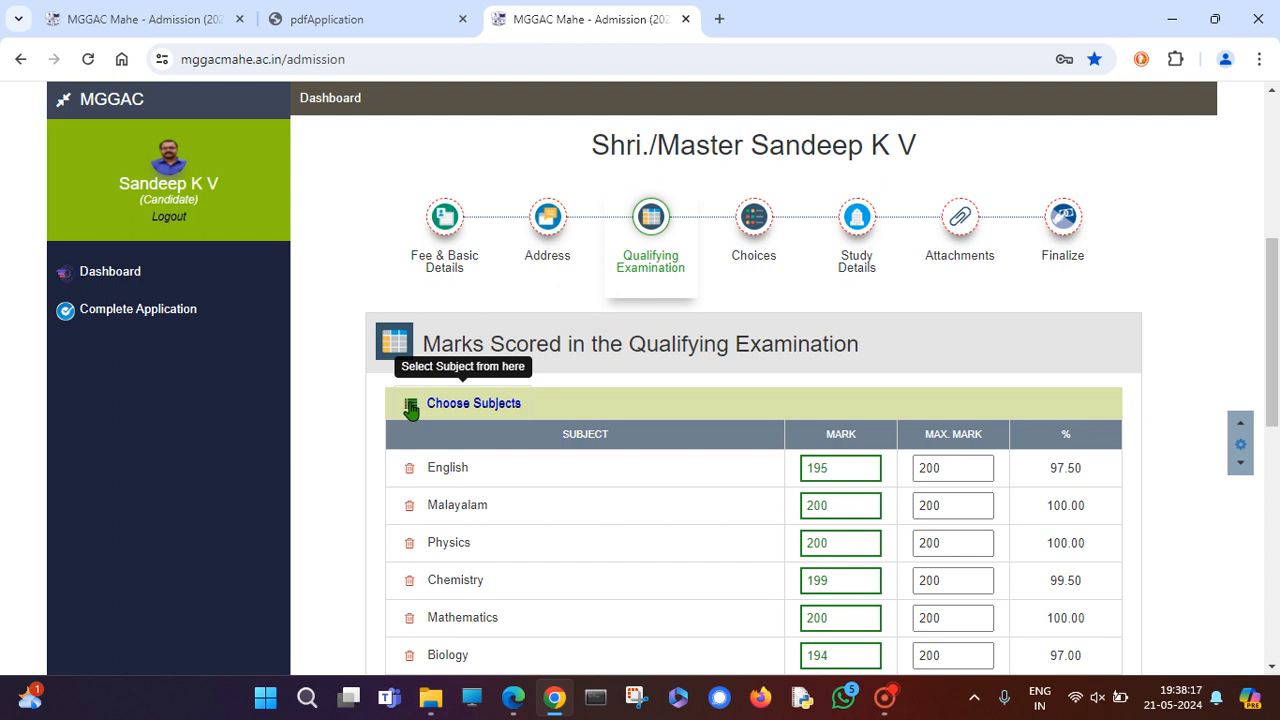
left_click(411, 408)
left_click(411, 408)
left_click(411, 408)
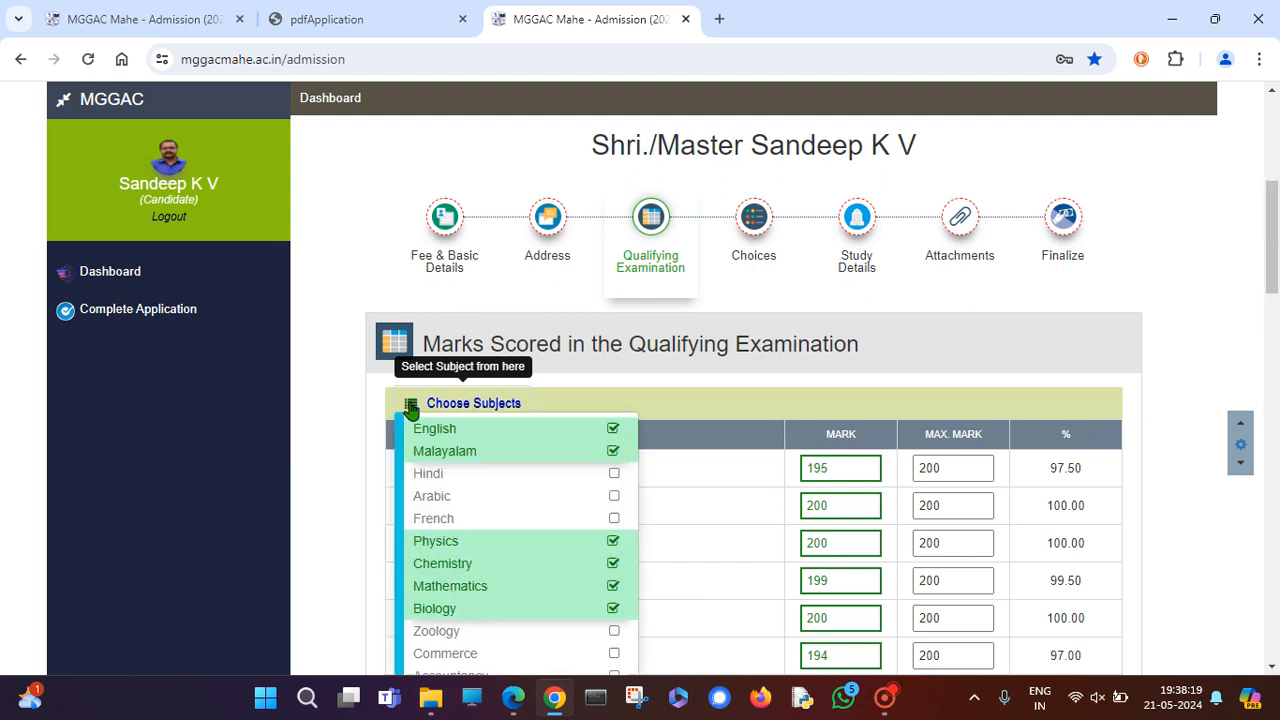
scroll(438, 432, "down", 2)
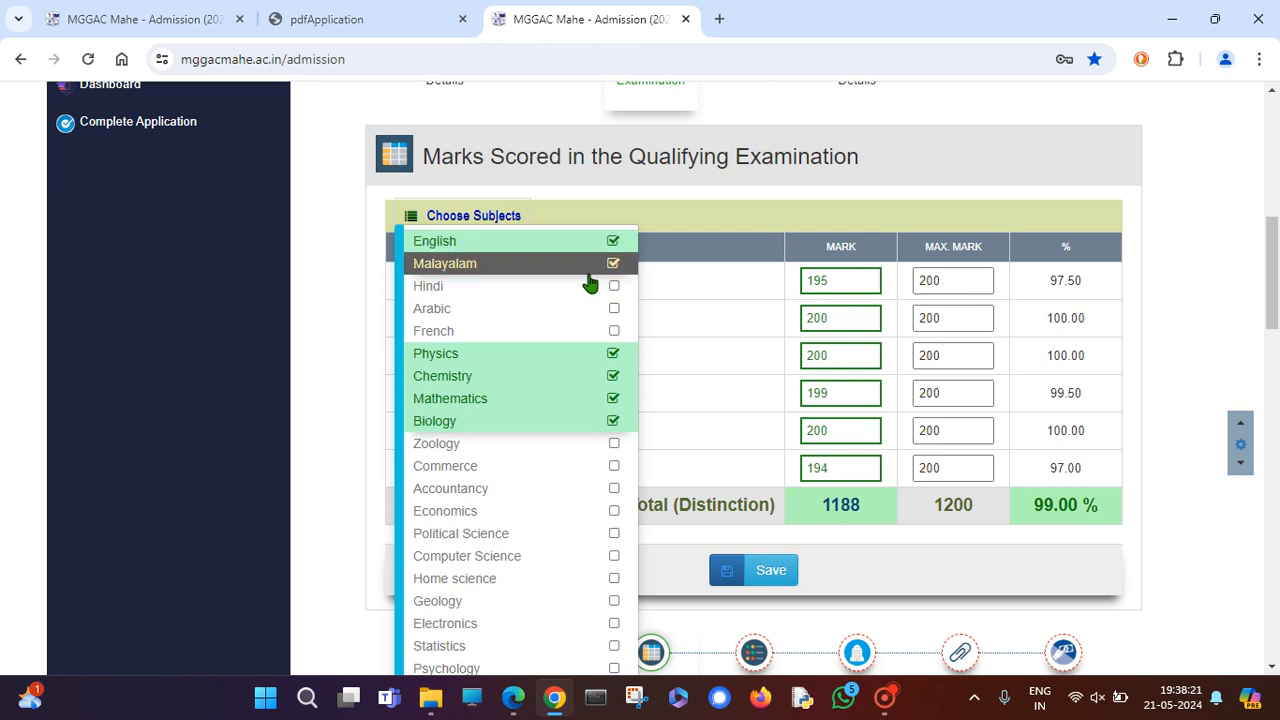
scroll(514, 514, "down", 4)
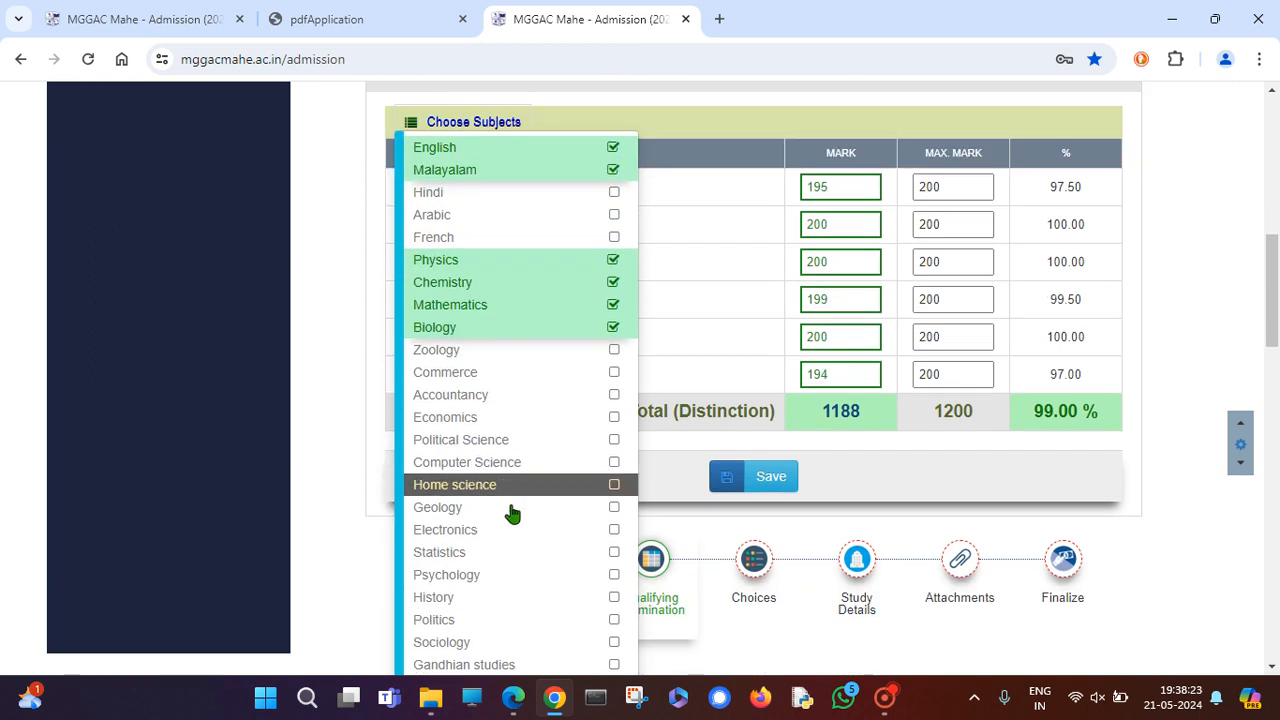
scroll(518, 525, "down", 4)
scroll(523, 500, "down", 7)
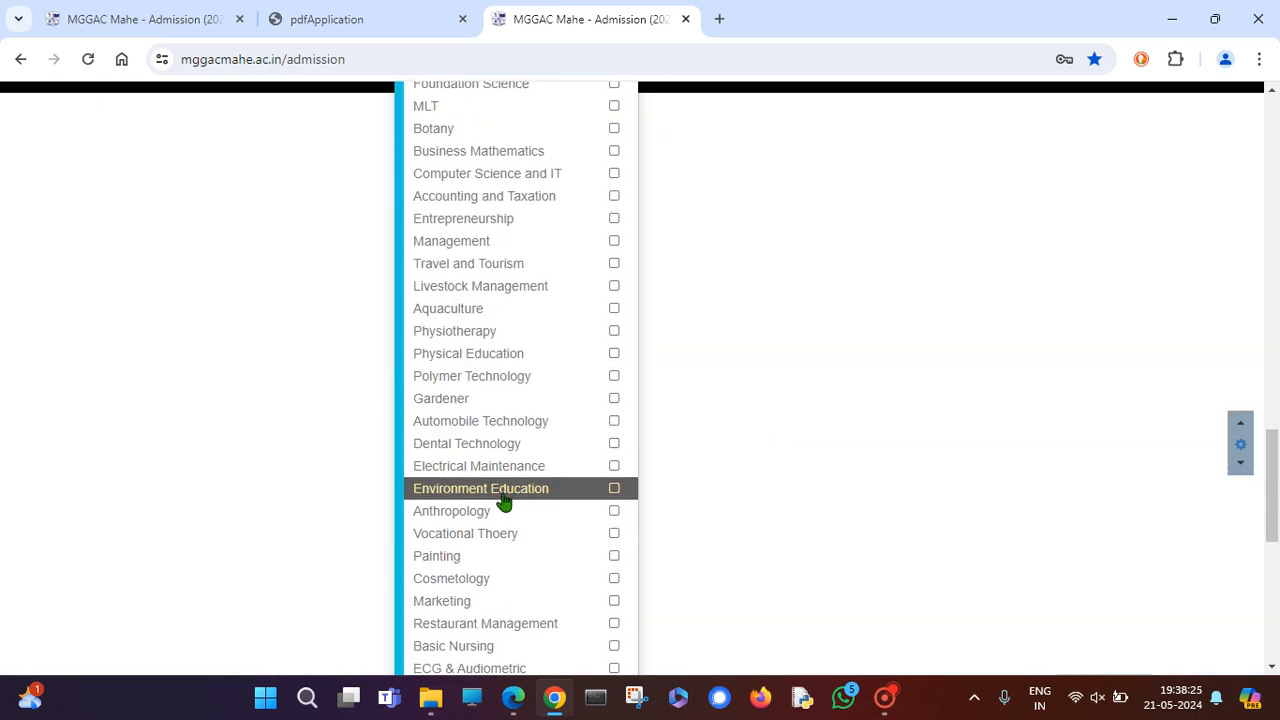
scroll(530, 549, "down", 3)
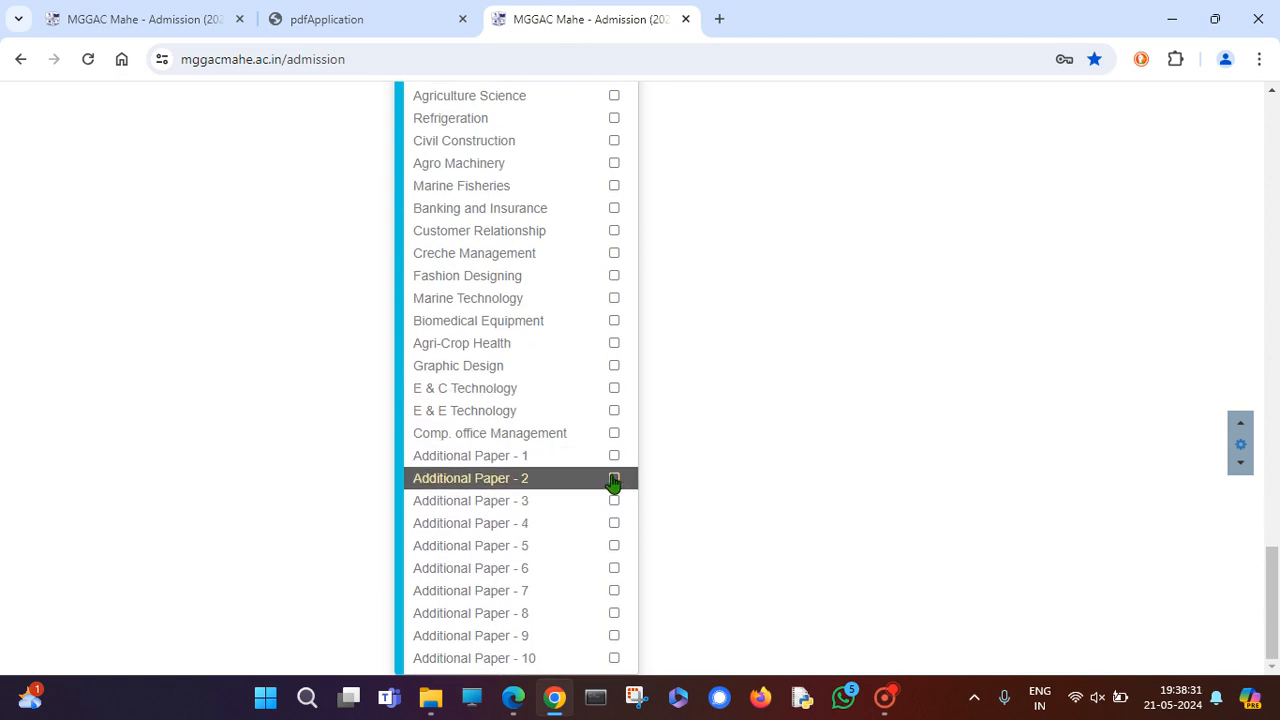
scroll(590, 470, "up", 10)
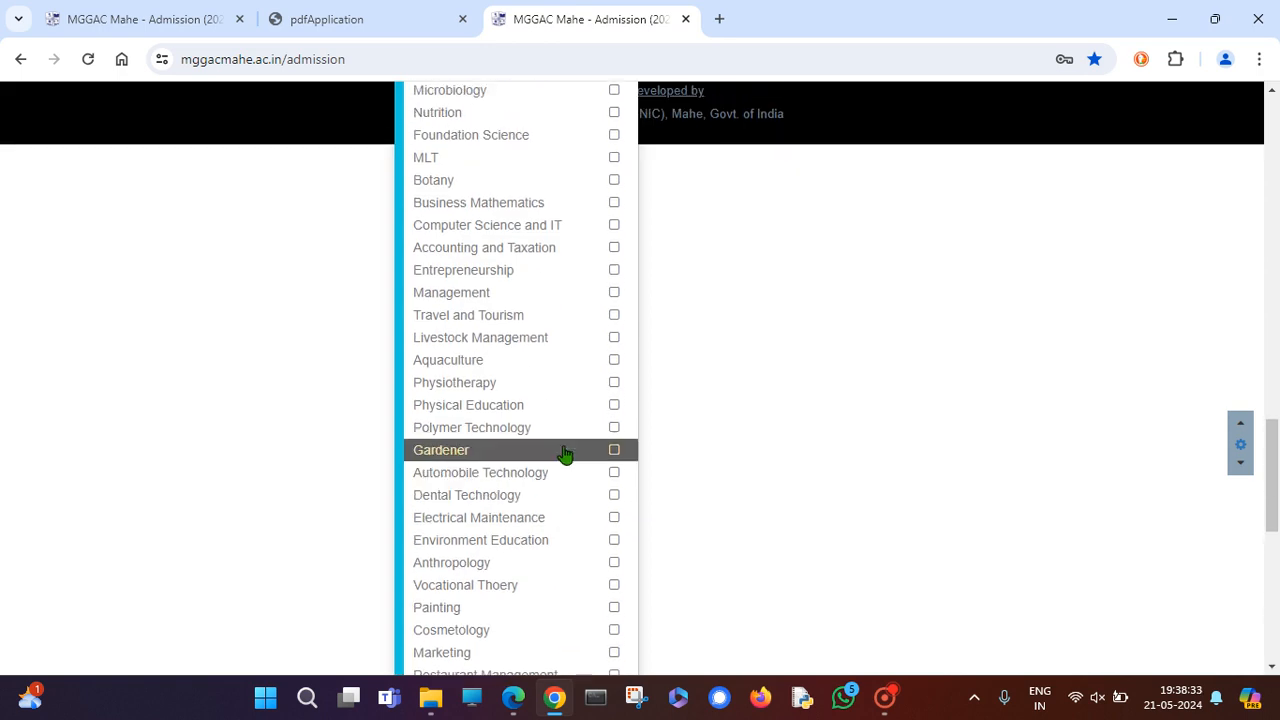
scroll(565, 451, "up", 6)
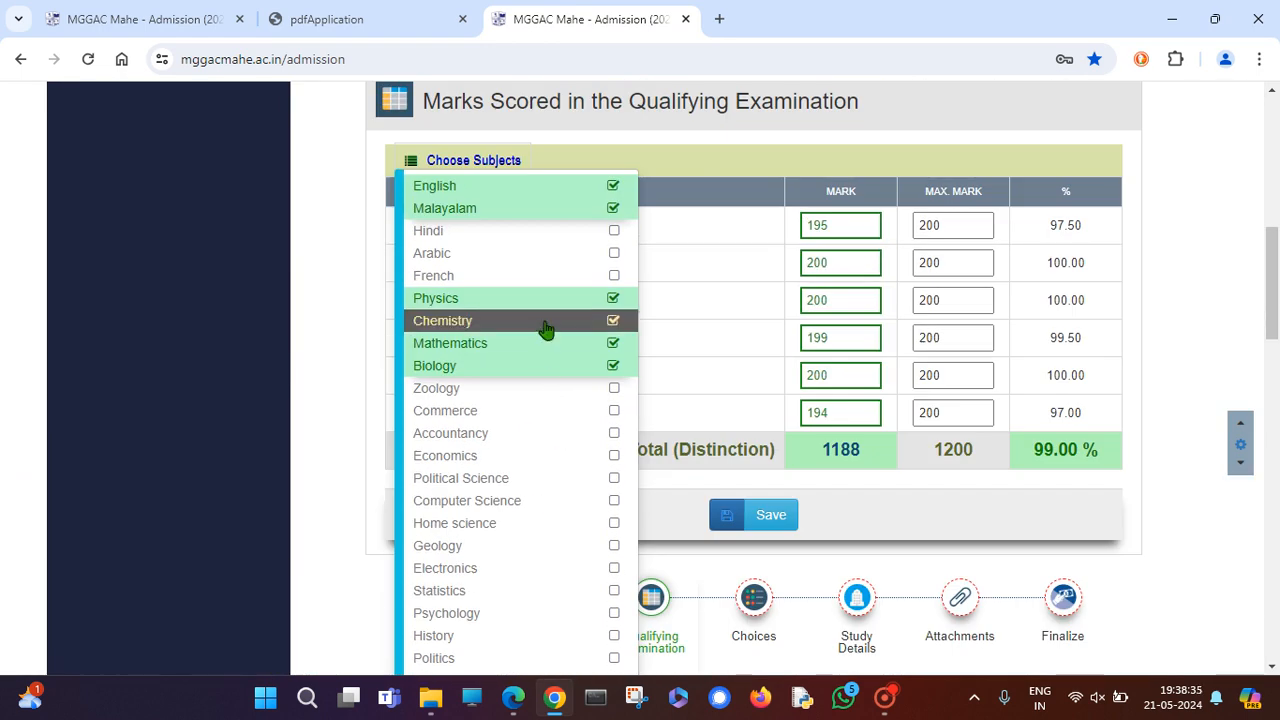
scroll(546, 326, "down", 3)
scroll(540, 342, "down", 3)
scroll(612, 430, "down", 3)
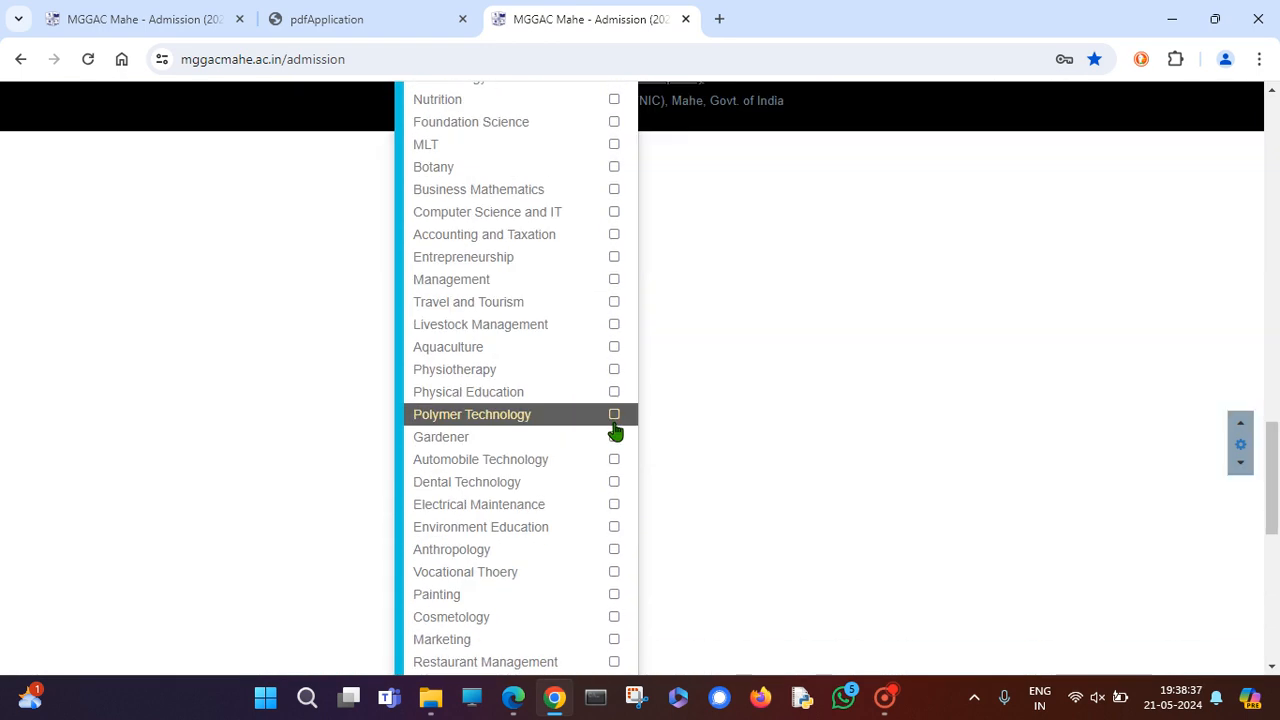
scroll(530, 477, "down", 6)
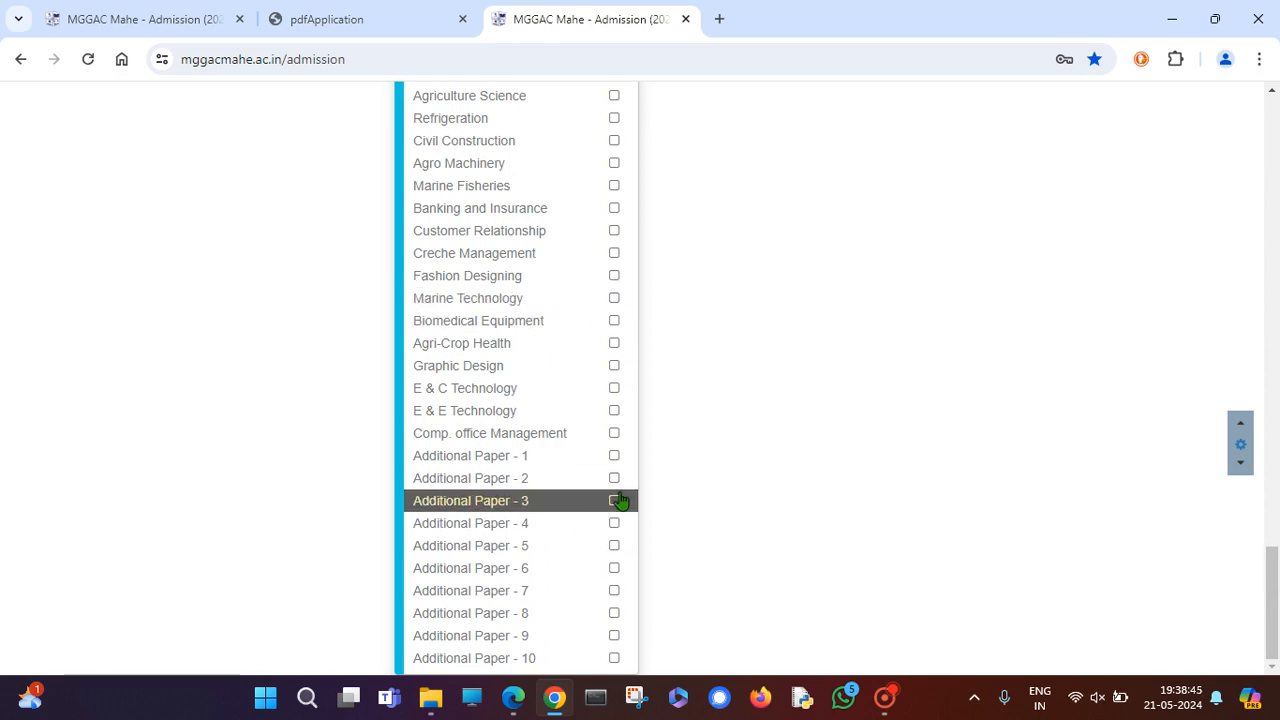
scroll(585, 452, "up", 5)
scroll(585, 452, "up", 10)
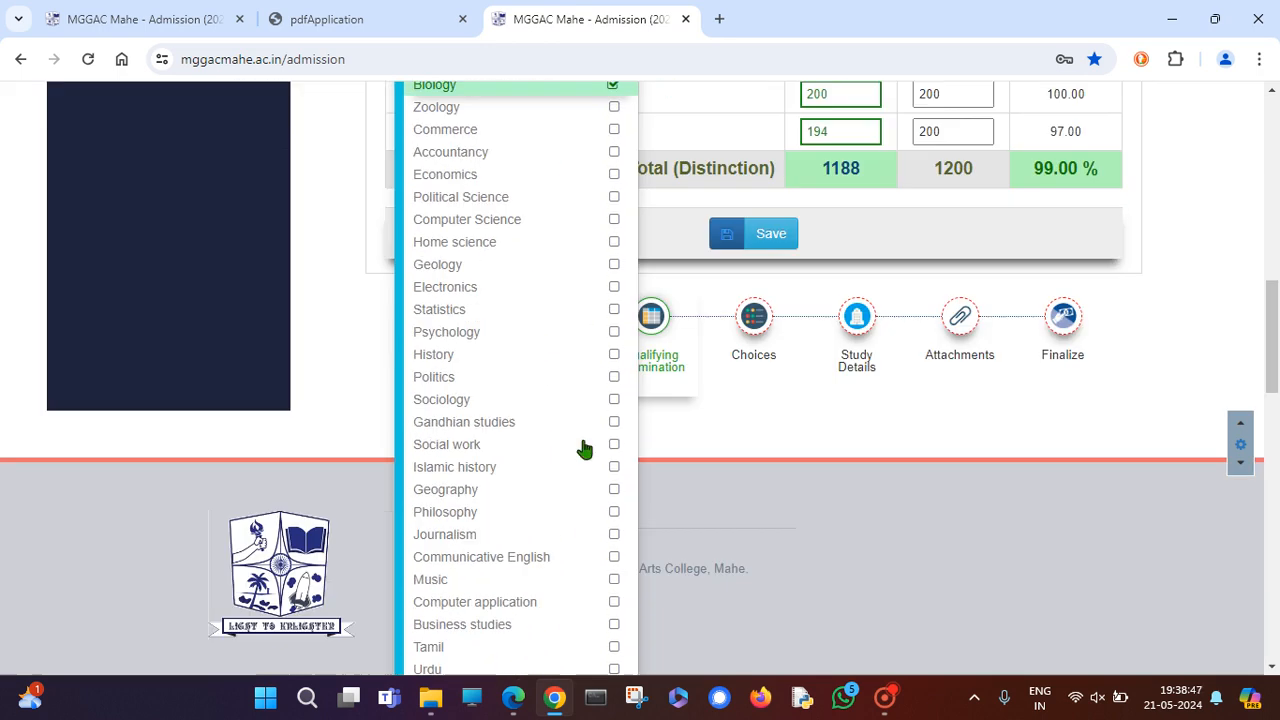
Deselect English, leaving Hindi unchecked, so five subjects total 993/1000, 99.30% Distinction.
left_click(614, 468)
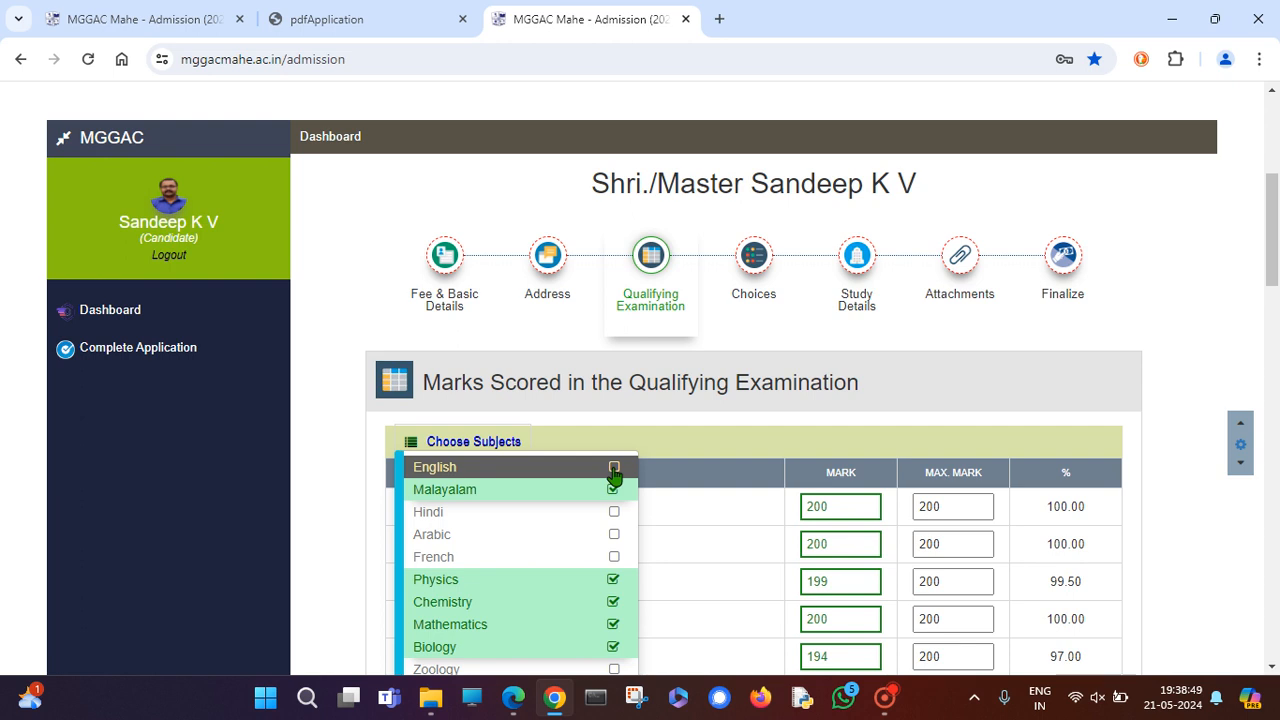
scroll(610, 480, "down", 2)
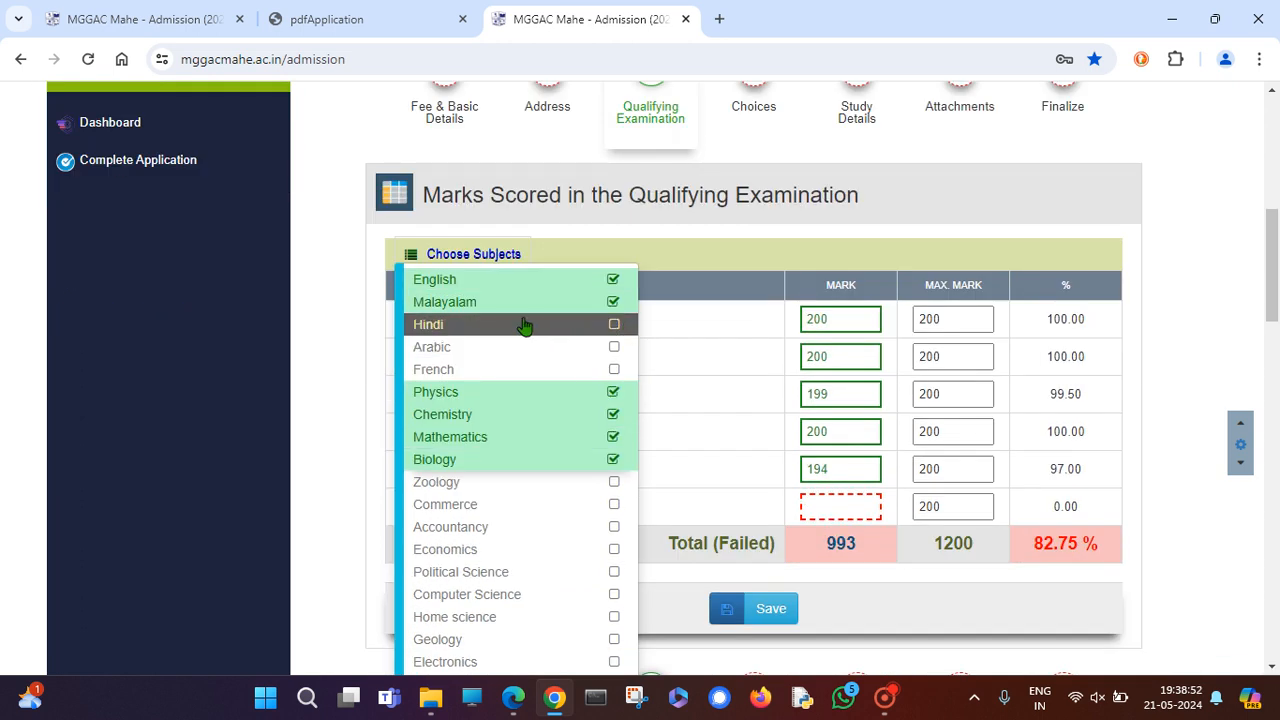
left_click(613, 326)
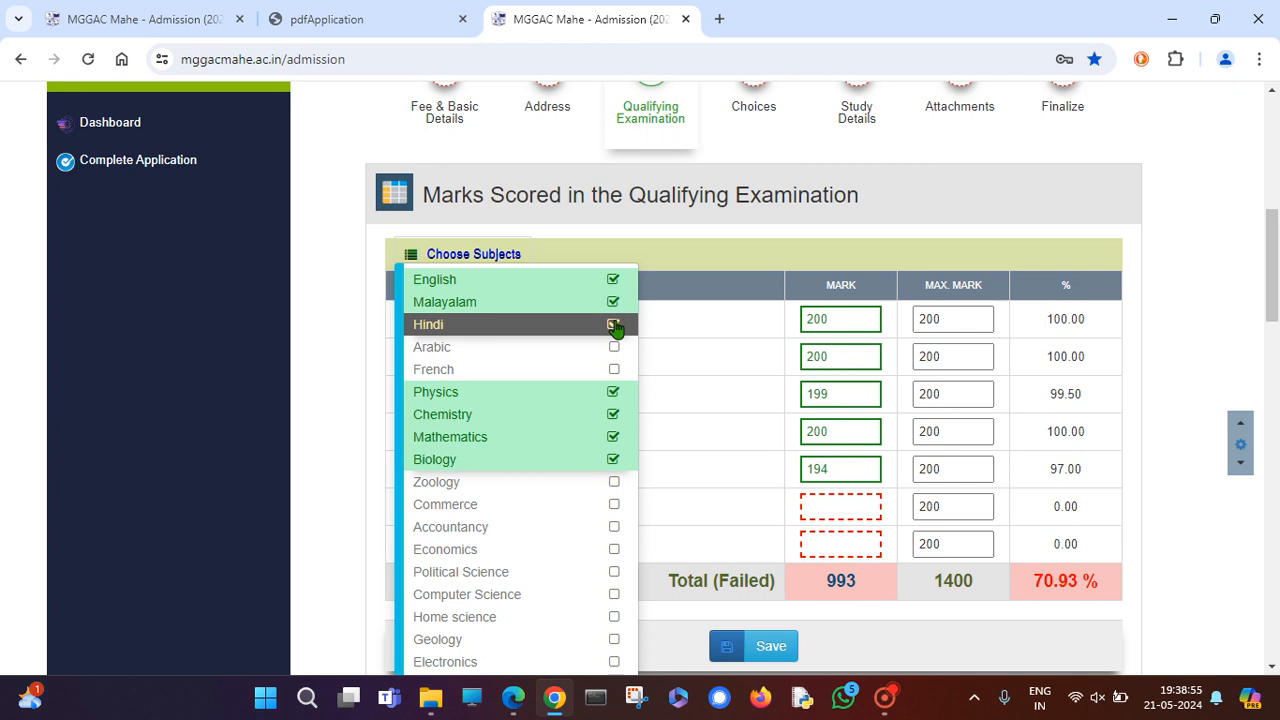
left_click(613, 326)
left_click(613, 279)
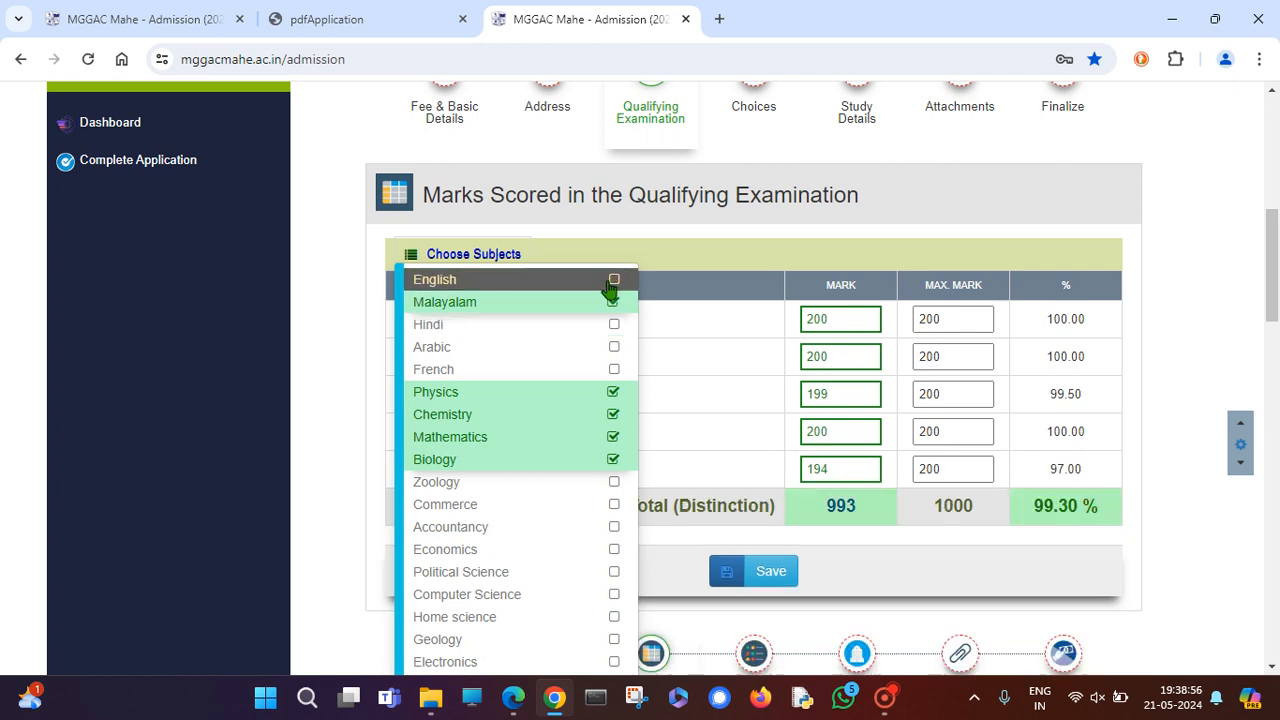
left_click(678, 416)
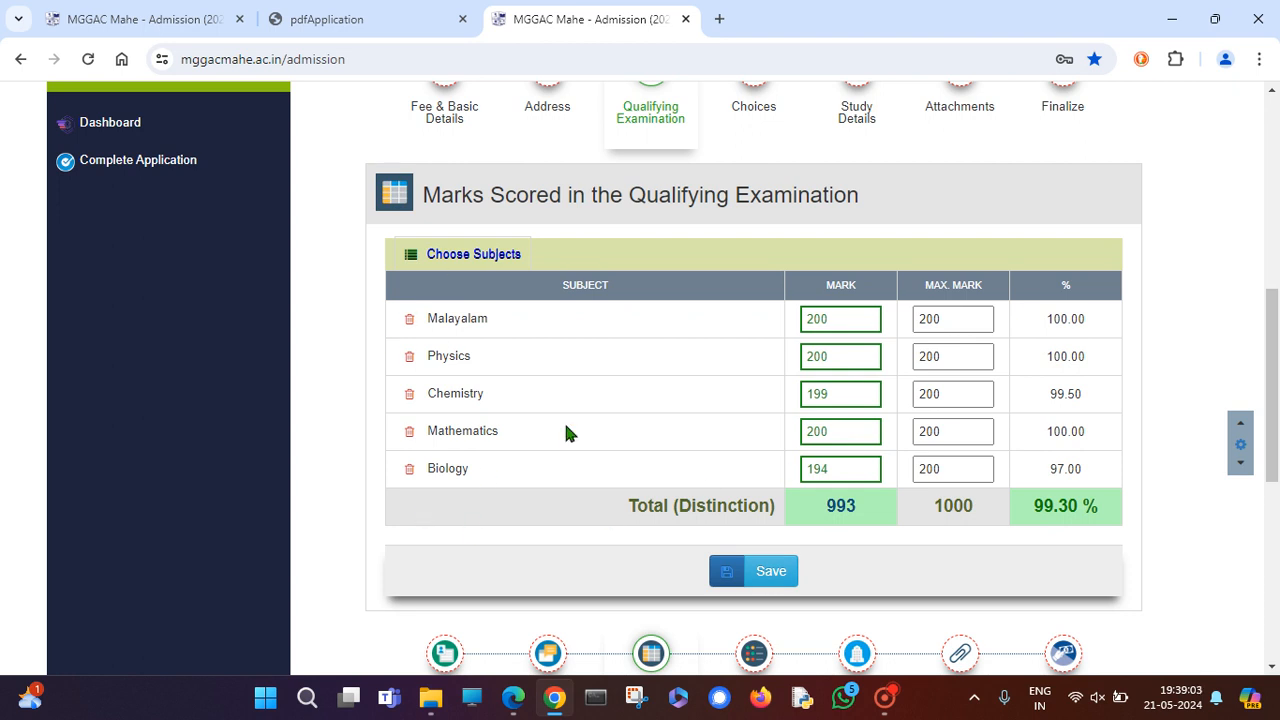
Review the qualifying examination marks table and save the 993/1000 (99.30%) result.
left_click(765, 578)
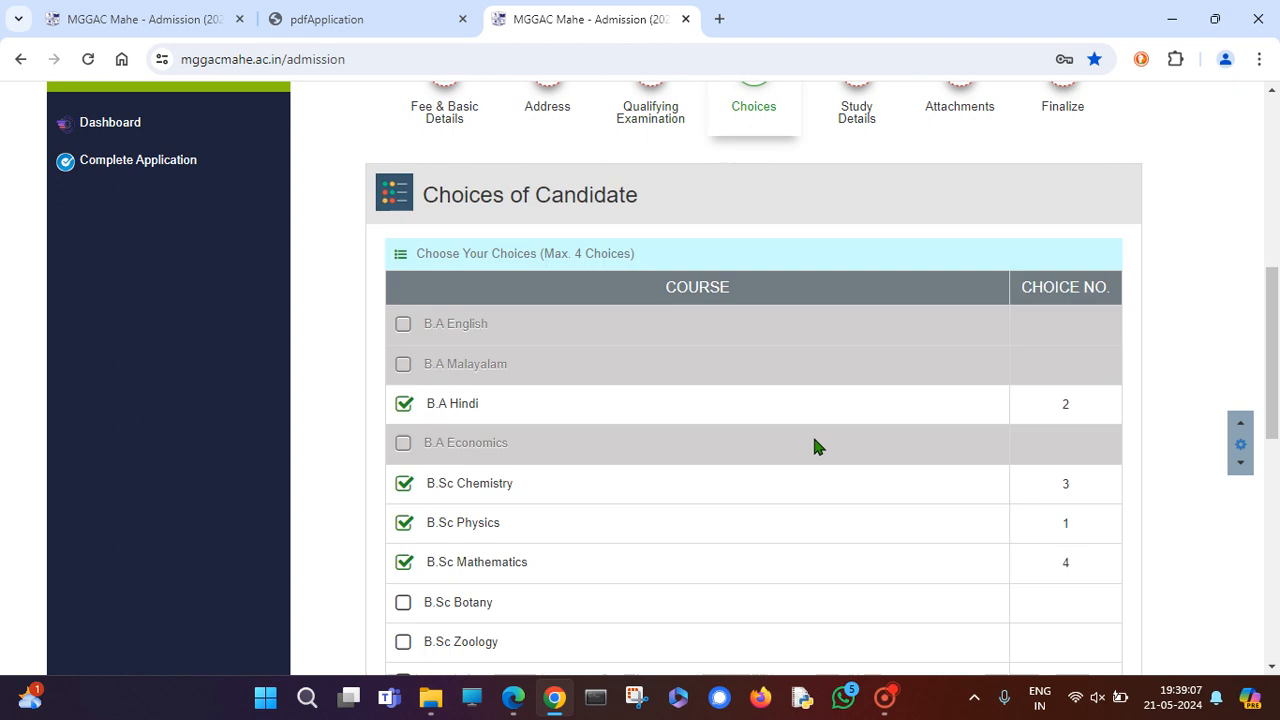
scroll(739, 218, "up", 2)
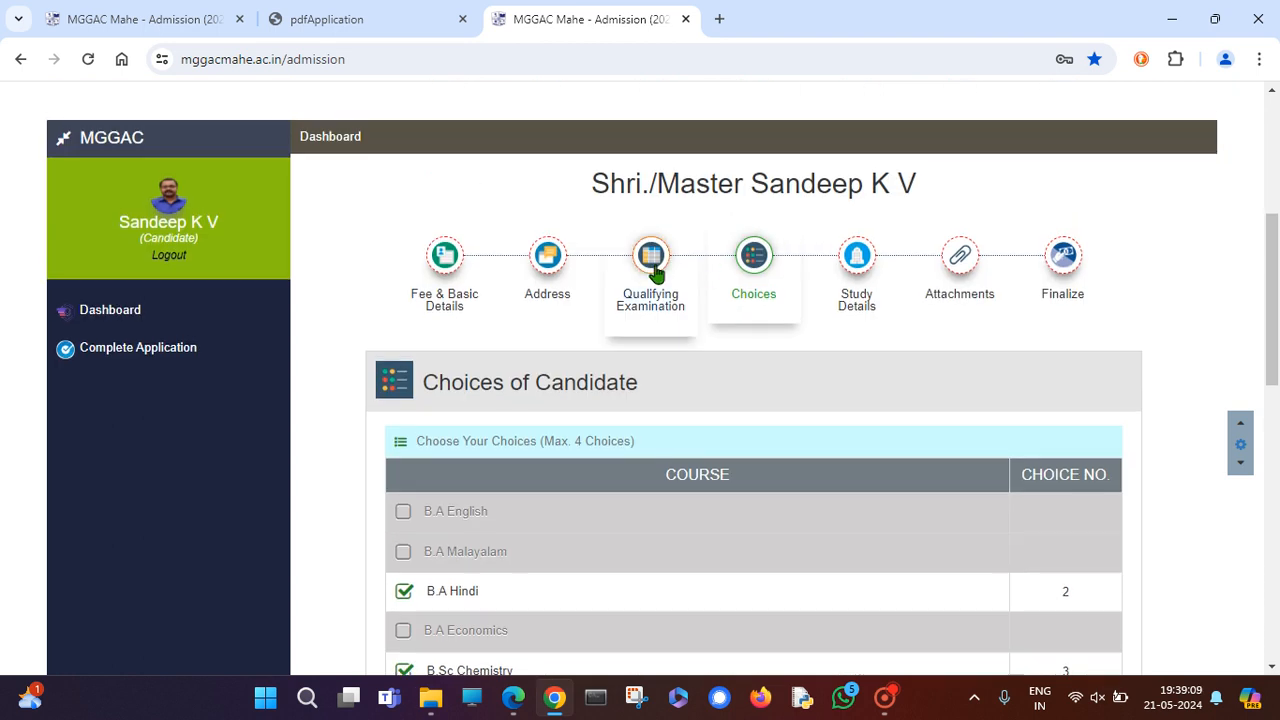
left_click(650, 262)
scroll(918, 490, "down", 3)
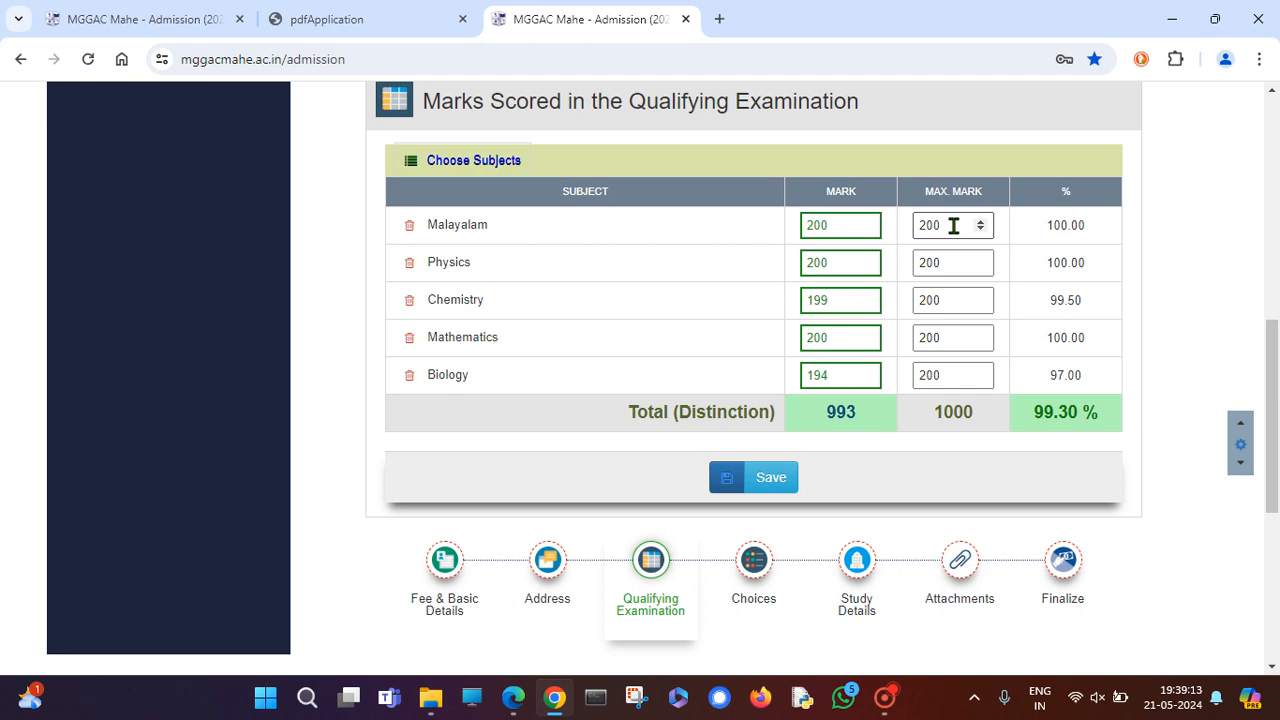
left_click_drag(953, 225, 912, 225)
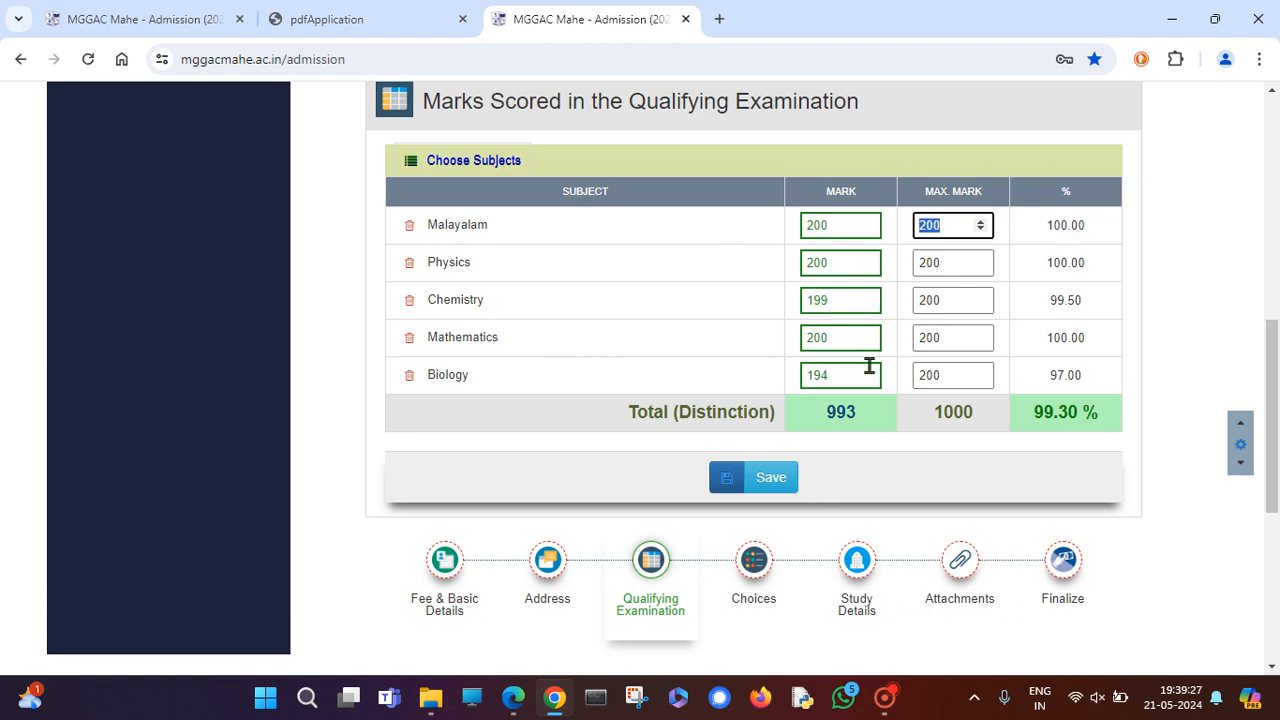
left_click(768, 489)
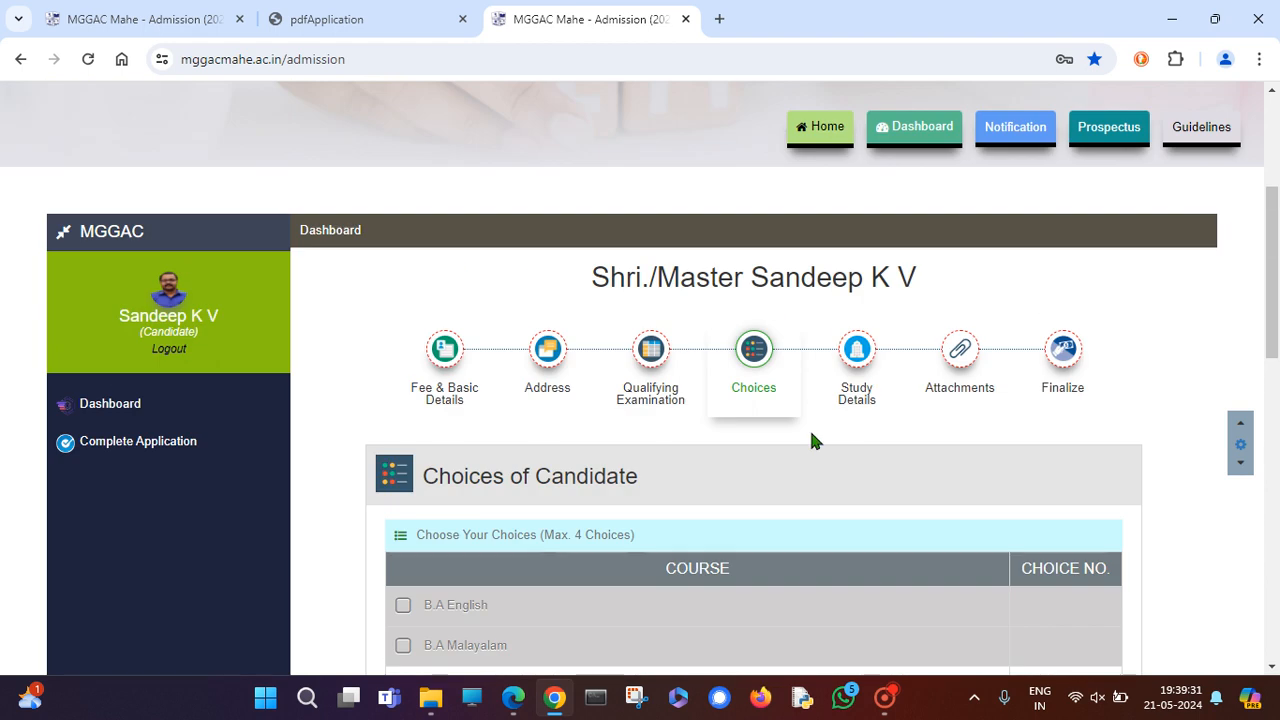
Clear all course choices: B.A Hindi, B.Sc Chemistry, B.Sc Physics and B.Sc Mathematics.
scroll(748, 392, "down", 5)
scroll(850, 440, "up", 2)
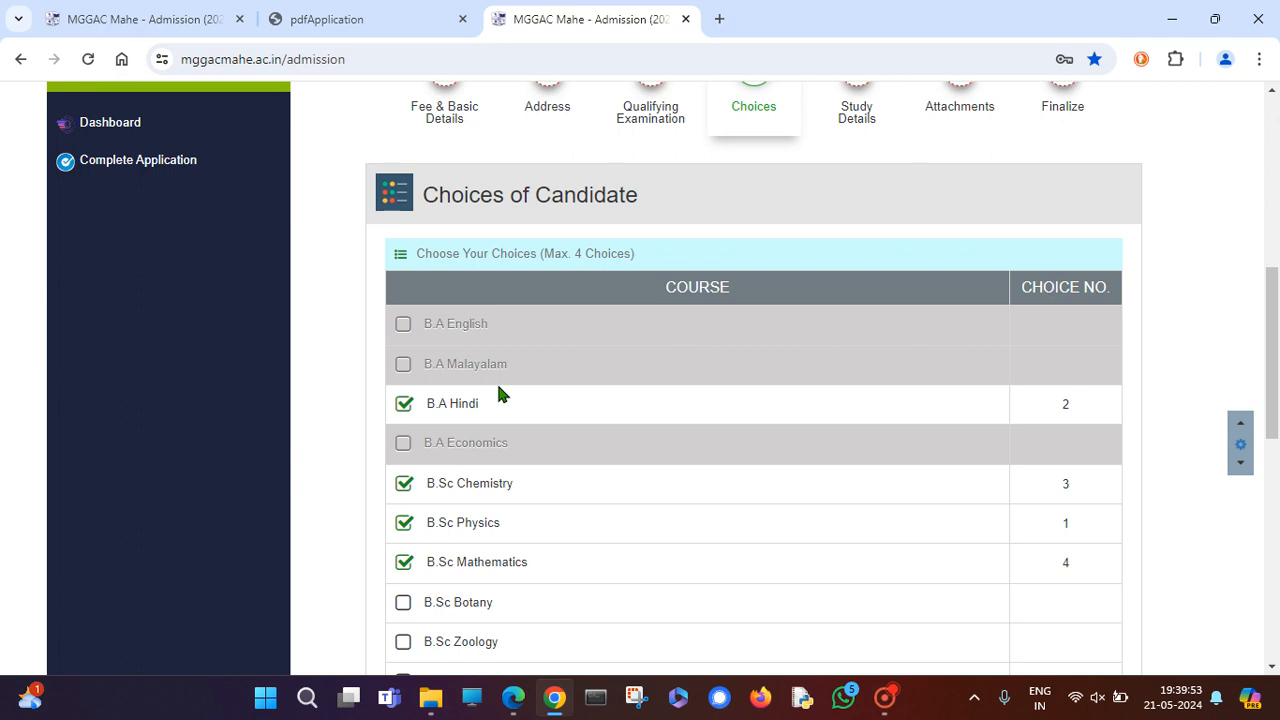
scroll(498, 393, "down", 1)
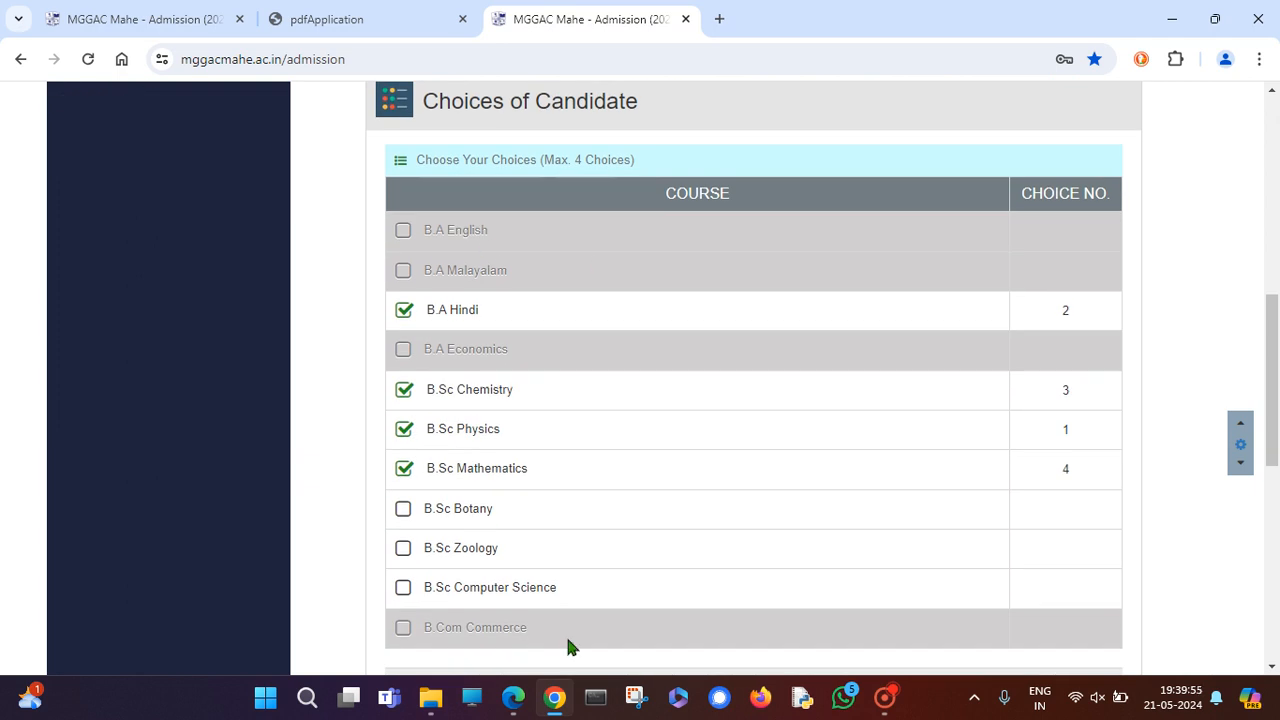
left_click(404, 312)
left_click(404, 312)
left_click(404, 392)
left_click(404, 391)
left_click(404, 429)
left_click(405, 469)
left_click(404, 391)
left_click(404, 312)
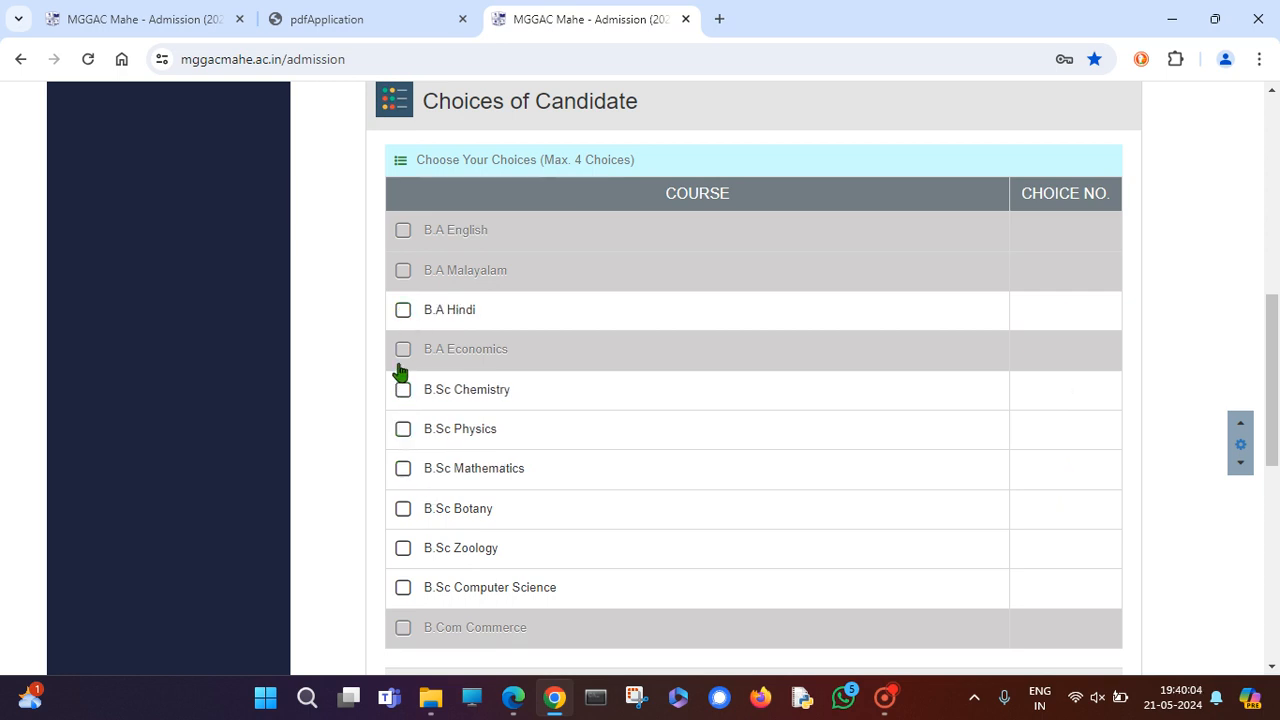
Tick B.Sc Physics, B.Sc Mathematics and B.Sc Chemistry as choices 1, 2, 3 and save.
left_click(404, 432)
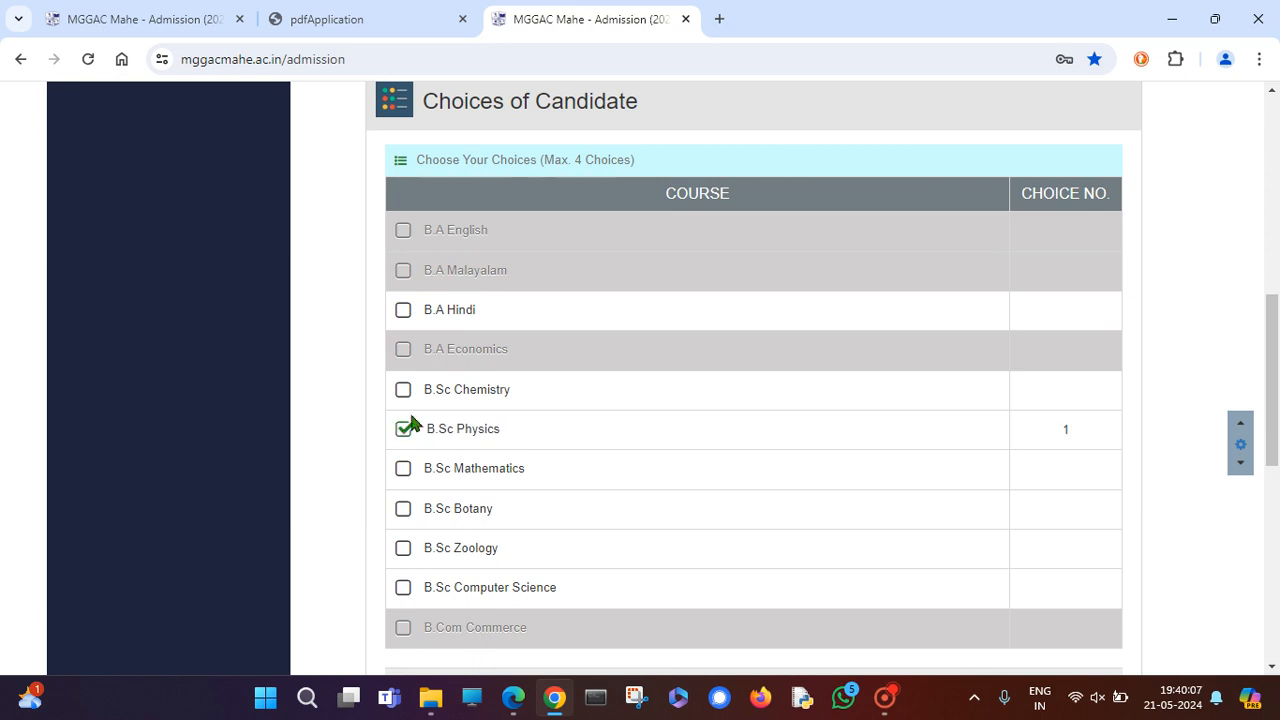
left_click(402, 470)
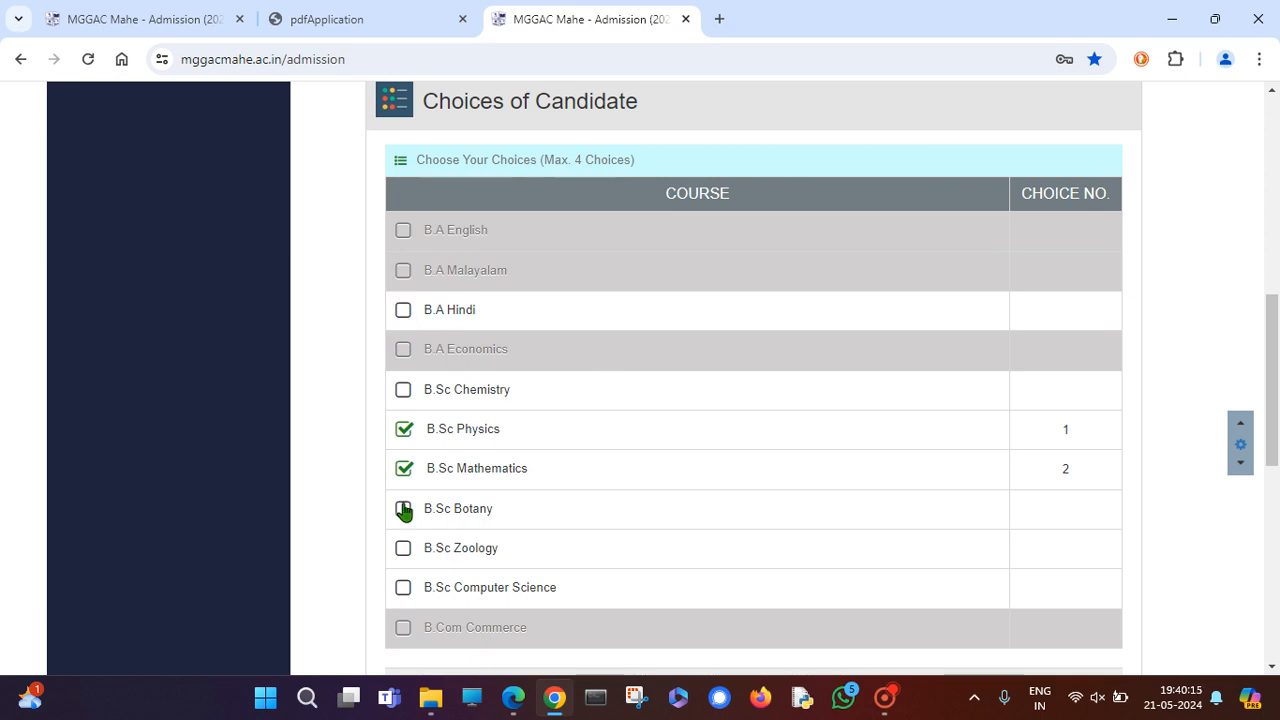
left_click(403, 390)
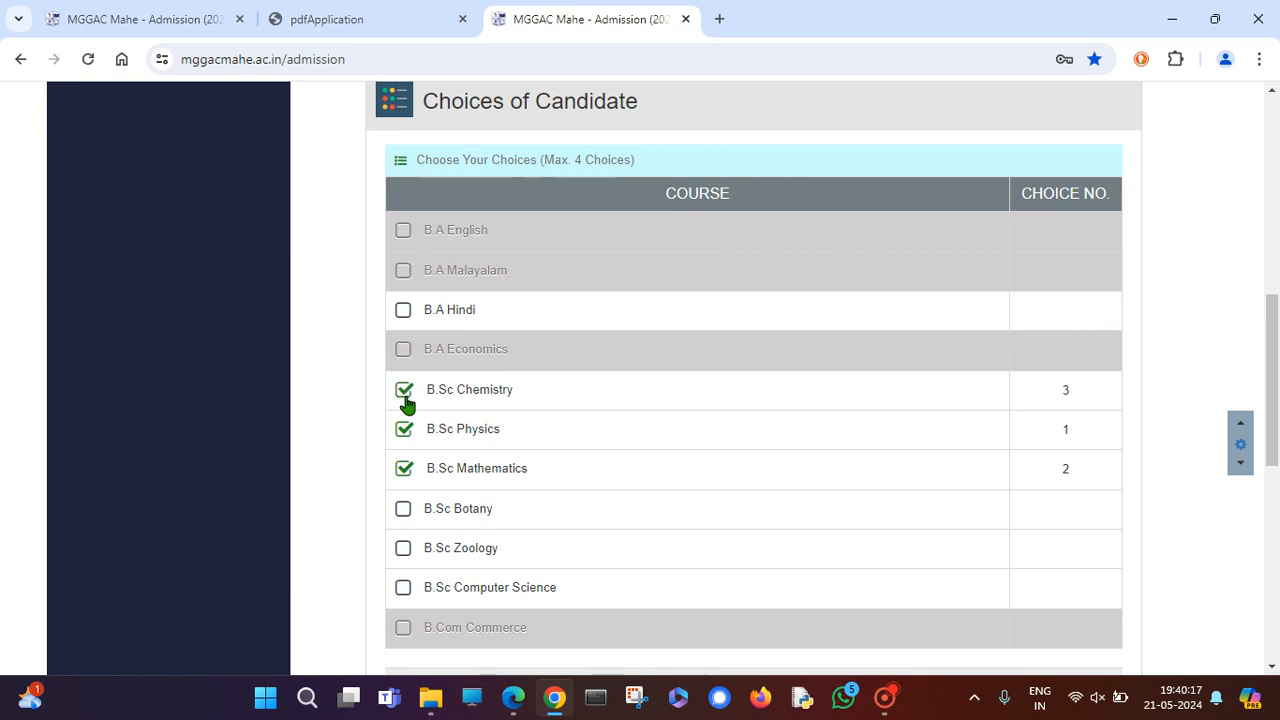
scroll(708, 460, "down", 1)
scroll(707, 460, "down", 3)
left_click(771, 507)
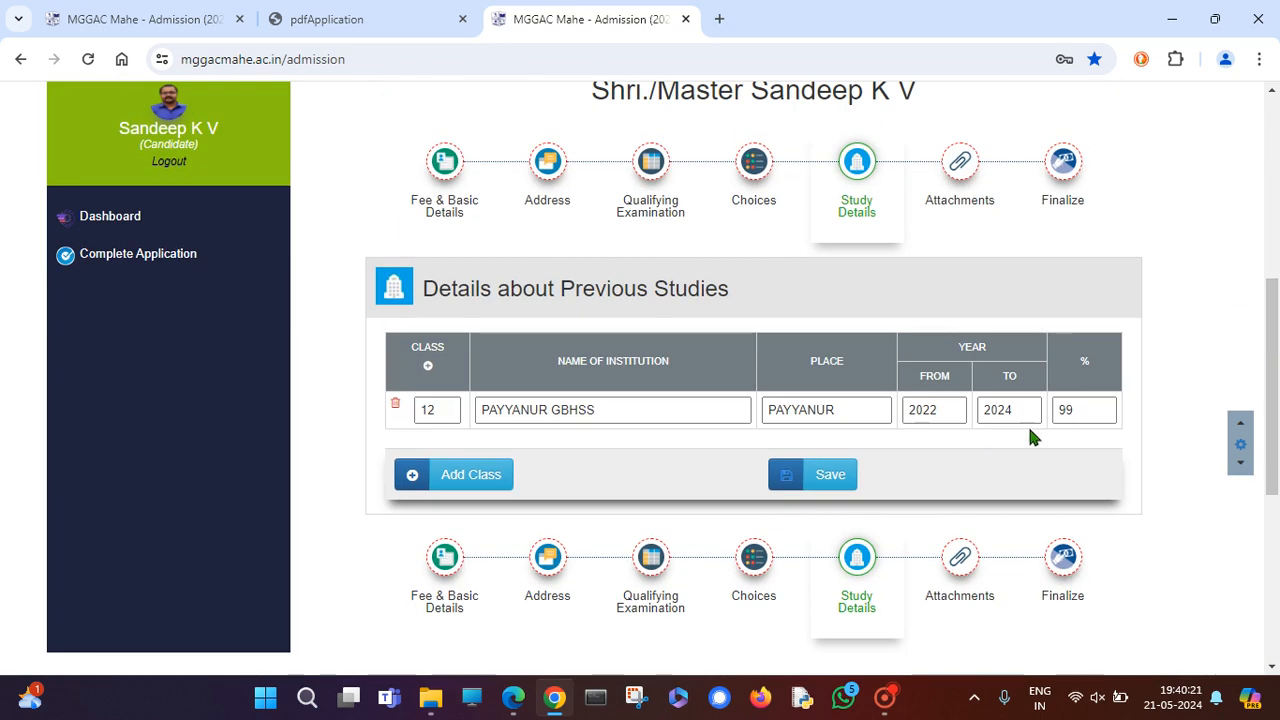
Add a second row to the previous studies table and set its class to 10.
left_click(428, 368)
left_click(440, 450)
type("8")
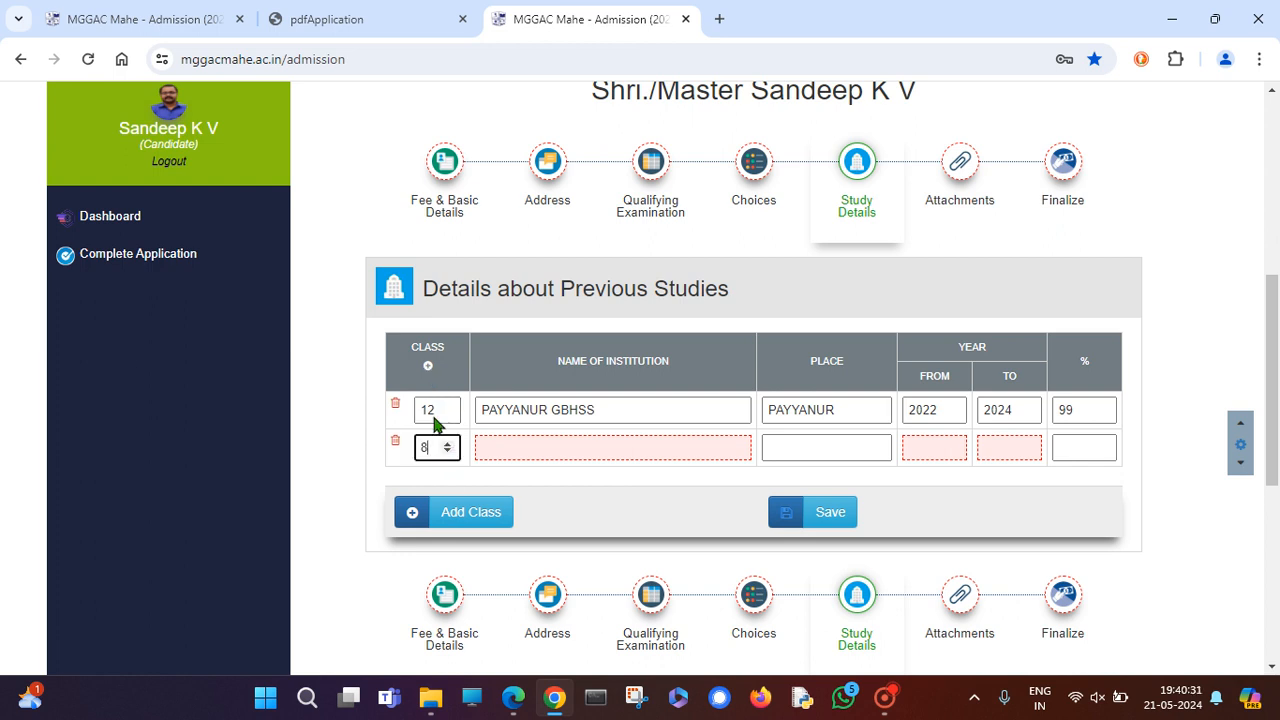
left_click(447, 444)
left_click(490, 448)
left_click(805, 448)
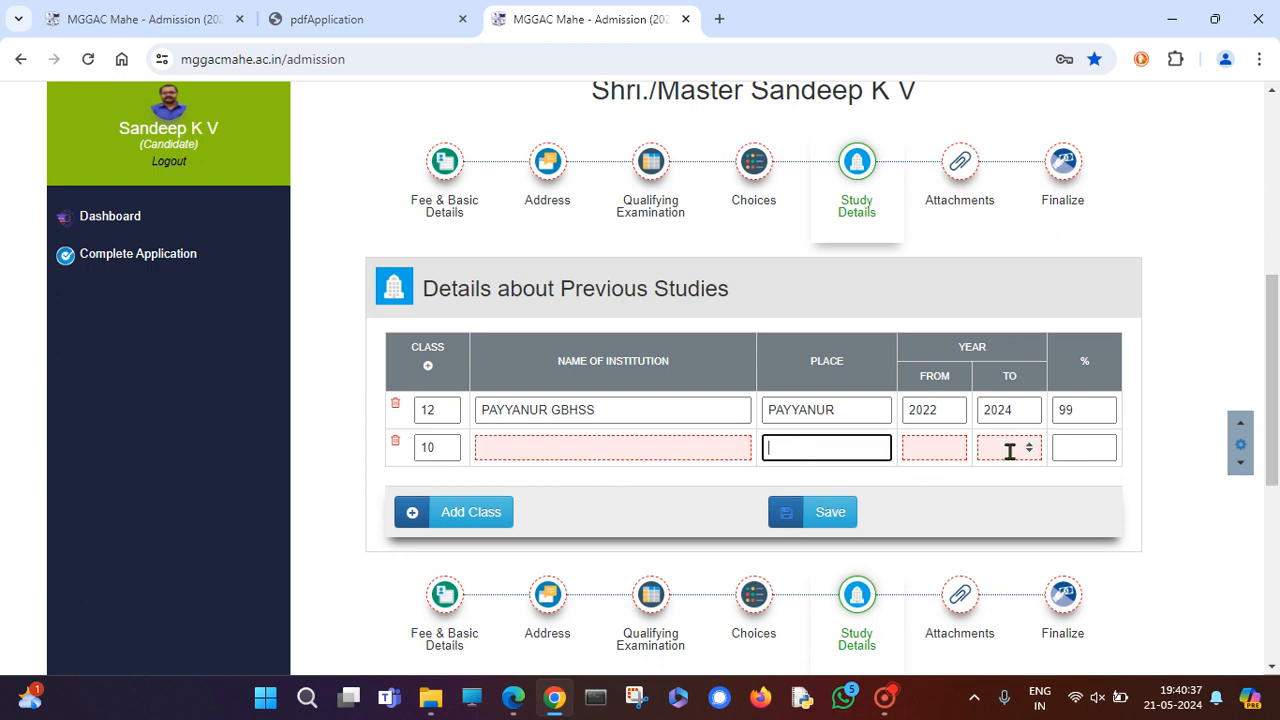
Select the class 12 row's 99% value and move into the class 10 percentage field.
left_click(1085, 413)
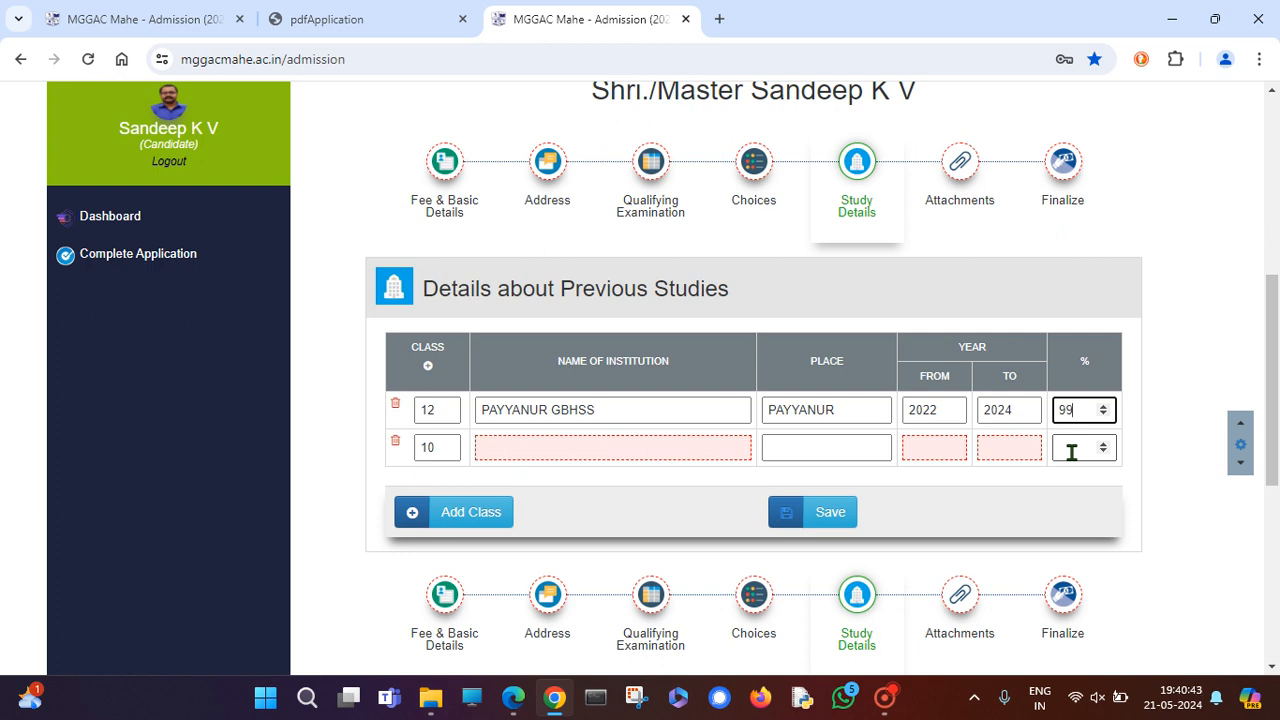
double_click(1066, 412)
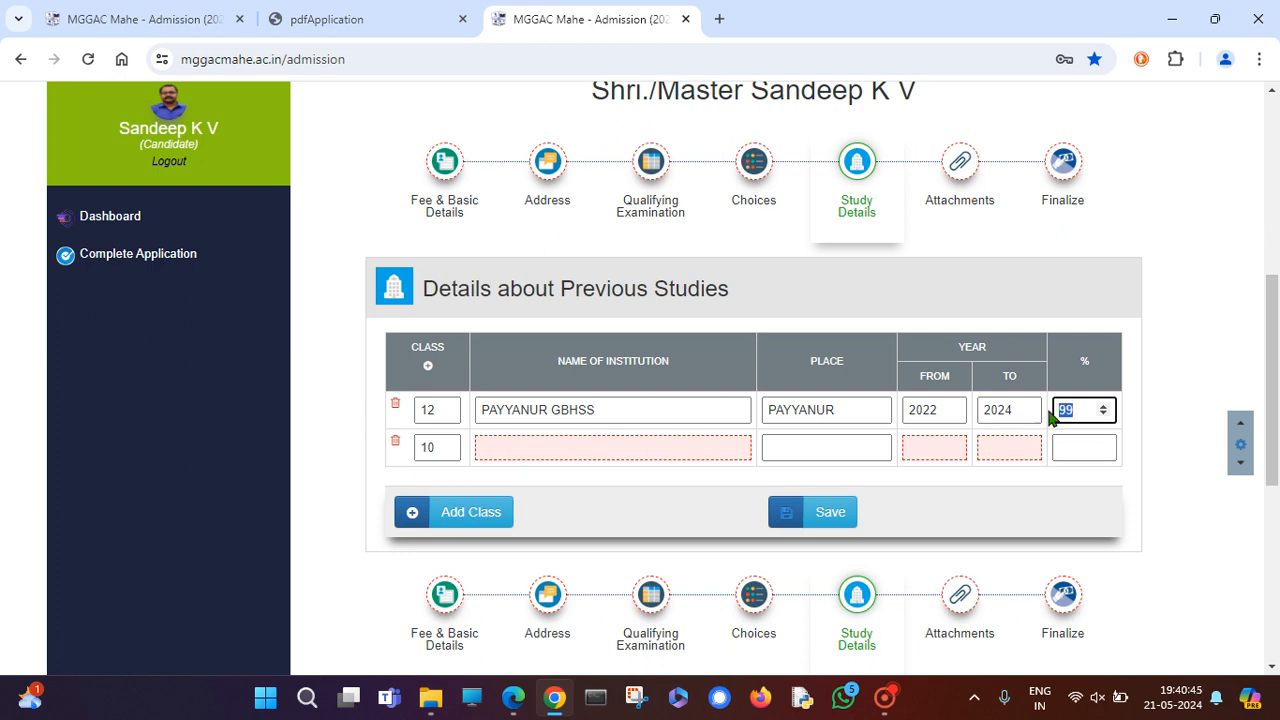
left_click(1075, 447)
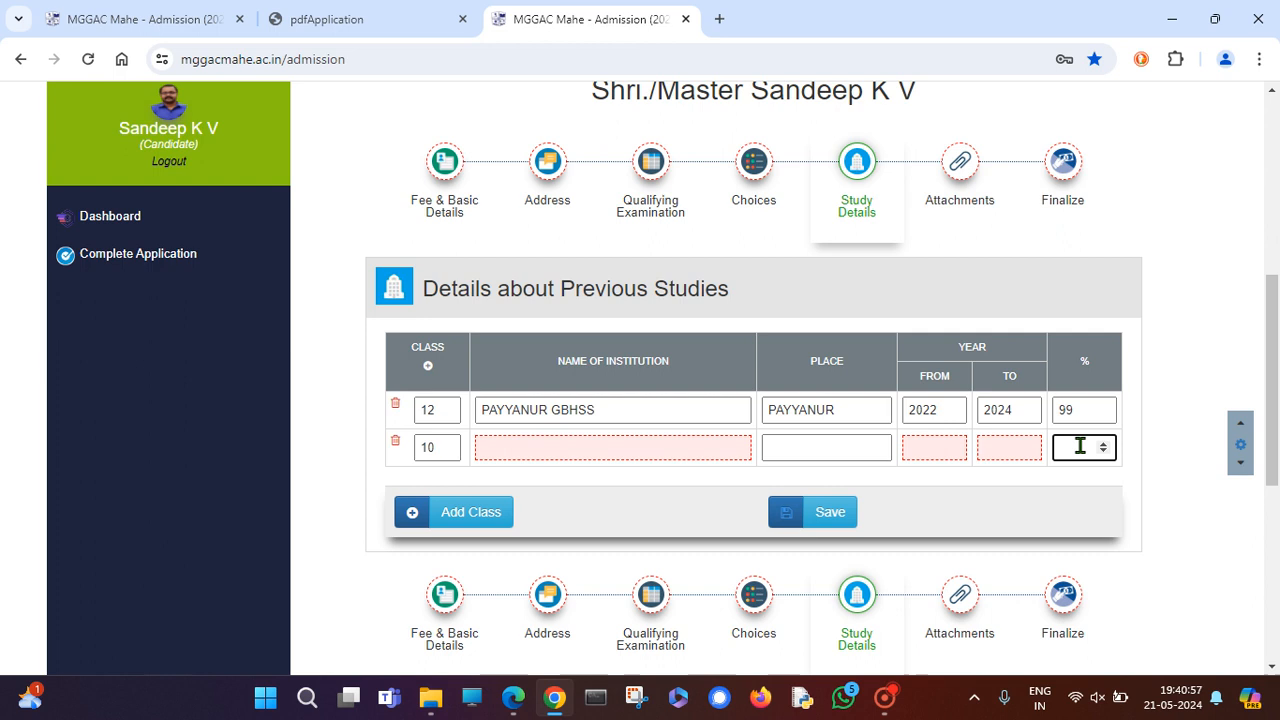
left_click(767, 168)
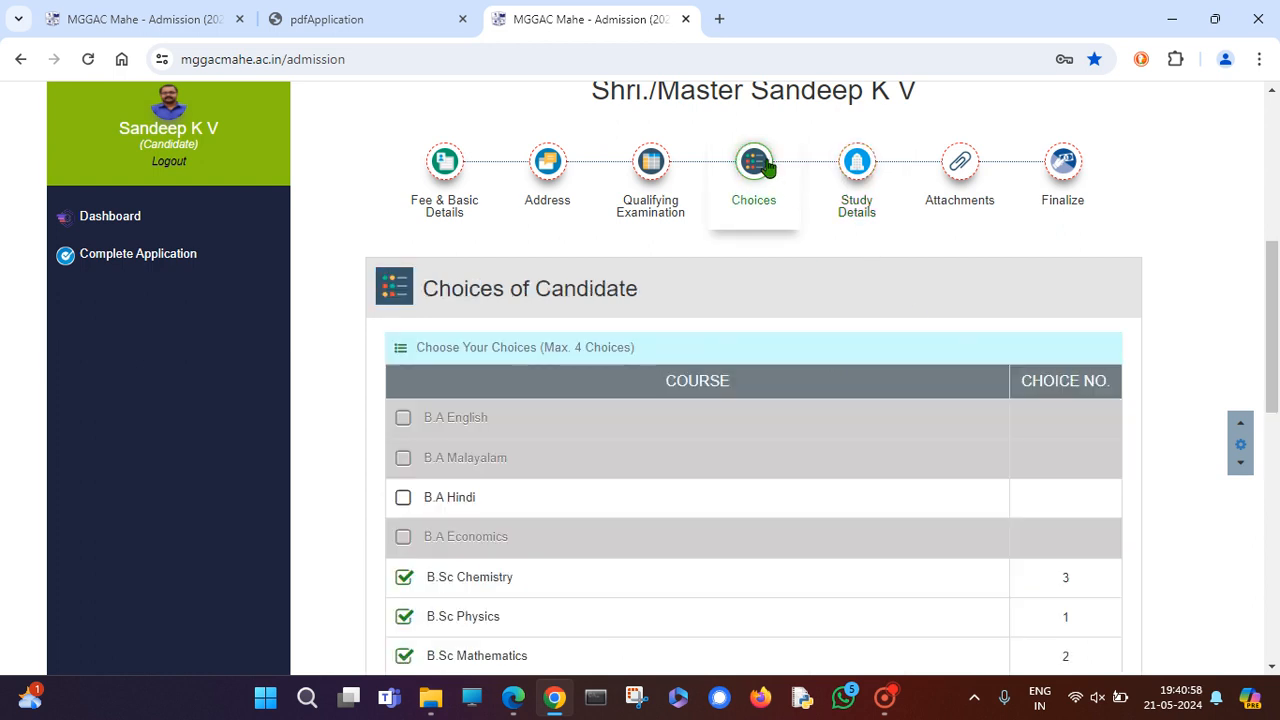
left_click(658, 168)
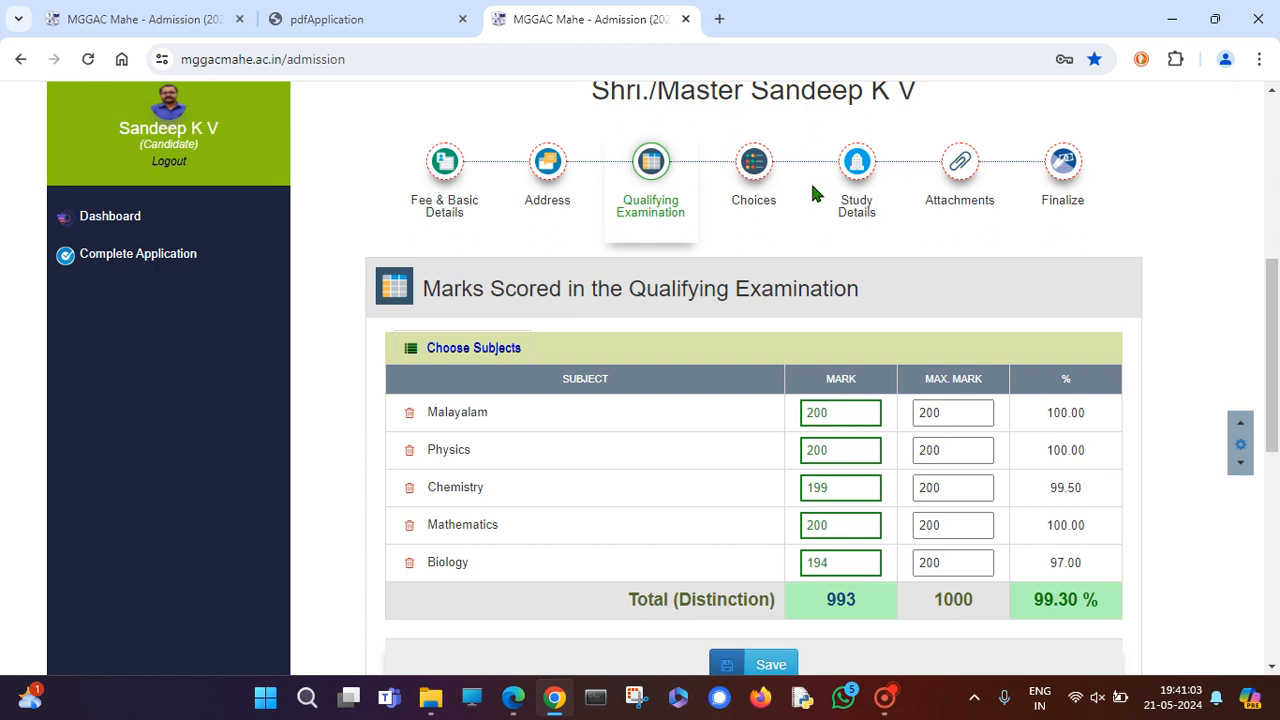
left_click(866, 176)
left_click(1066, 448)
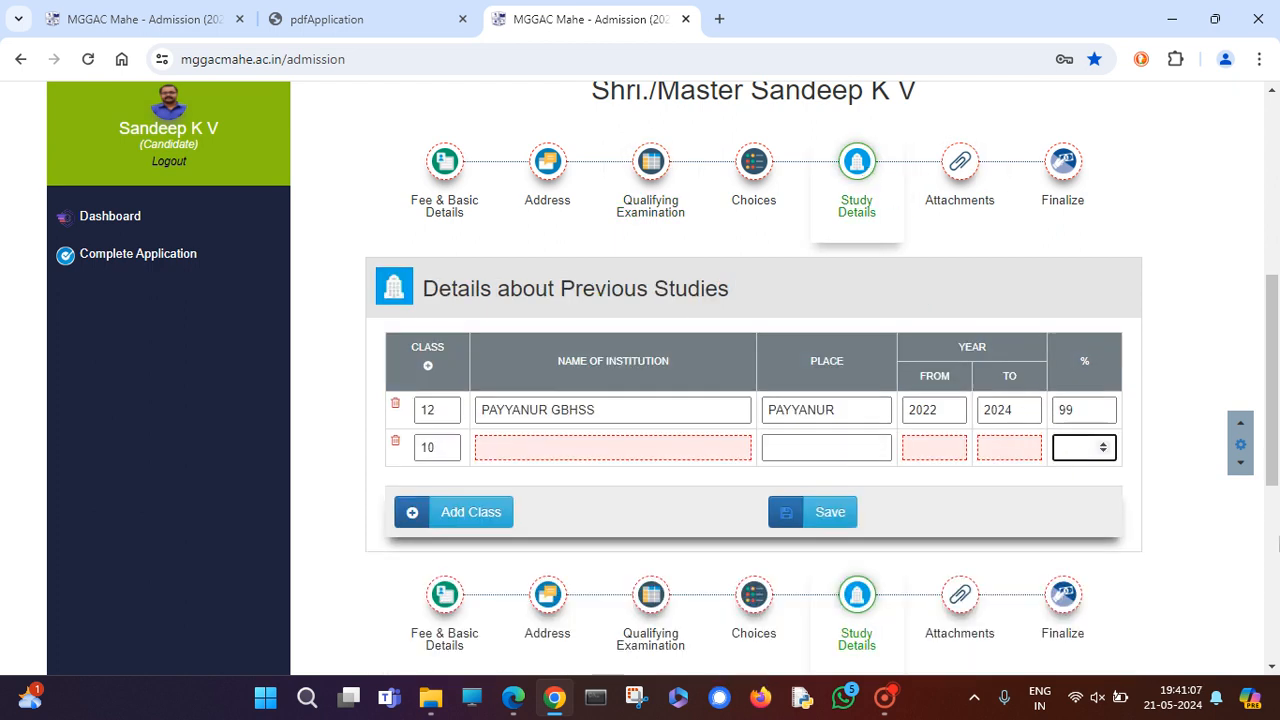
Clear the stray second-row percentage and class values, then retry saving the previous studies.
type("85.96")
key("BackSpace")
key("BackSpace")
left_click_drag(1085, 448, 1020, 440)
key("BackSpace")
left_click(395, 441)
left_click(833, 513)
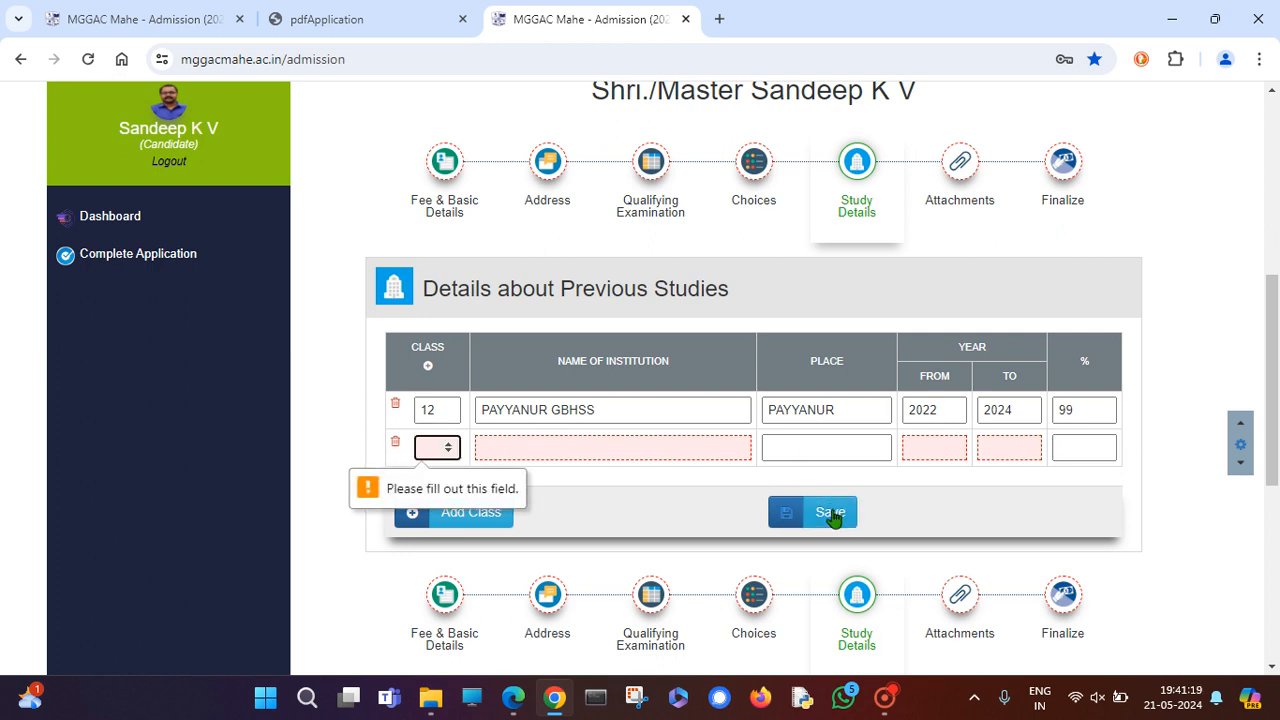
left_click(395, 447)
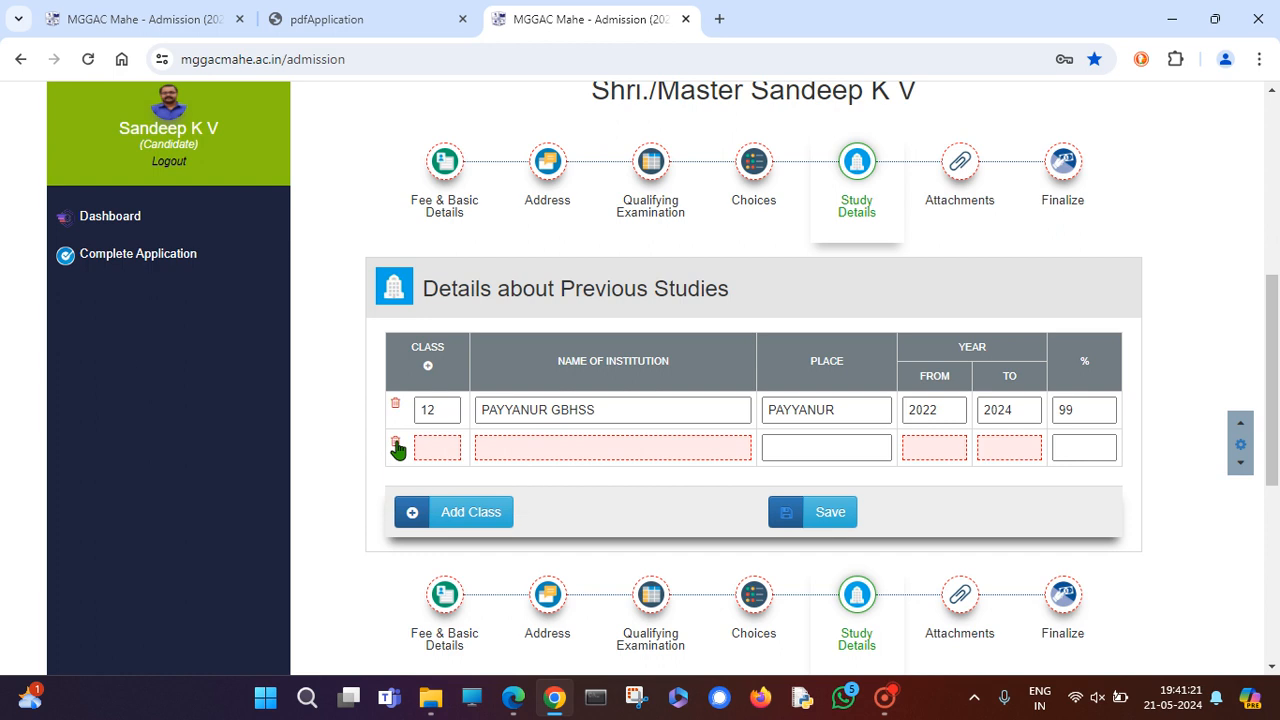
left_click(833, 526)
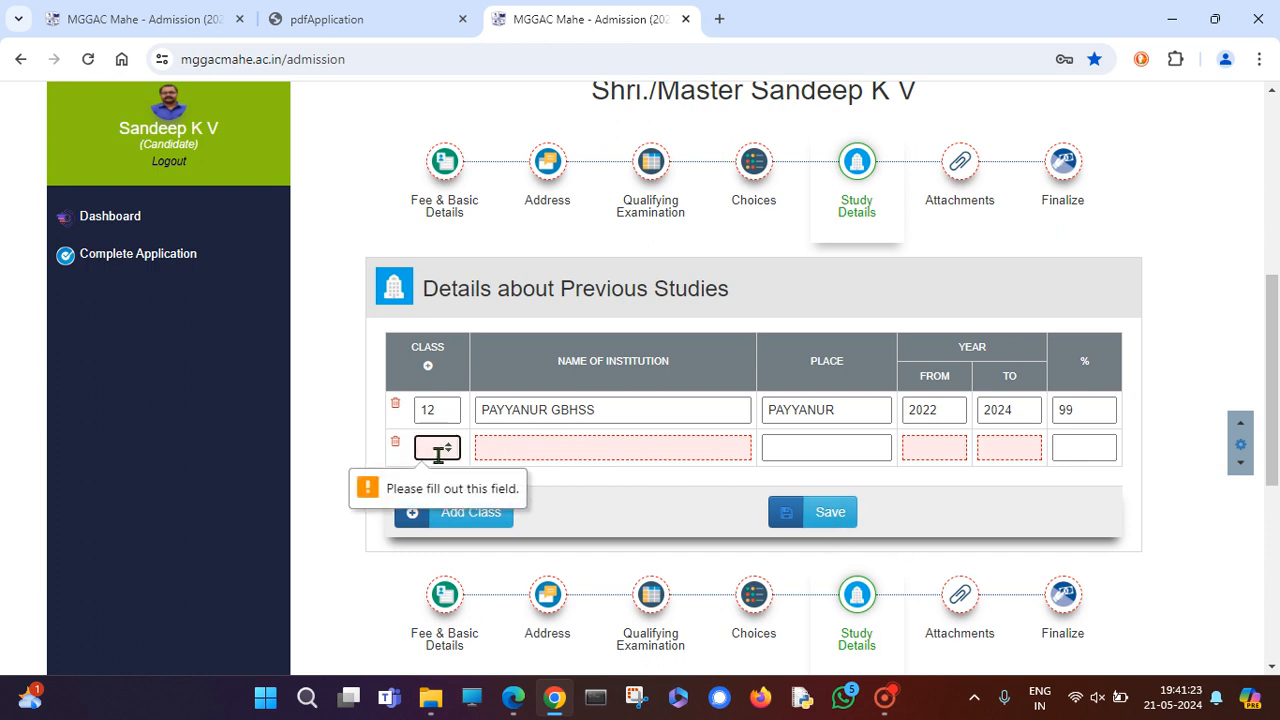
Fill the class 10 row with GBHS, KANNUR, ending 2022 and 98%, then save.
type("10")
left_click(549, 449)
type("GBHS")
left_click(800, 455)
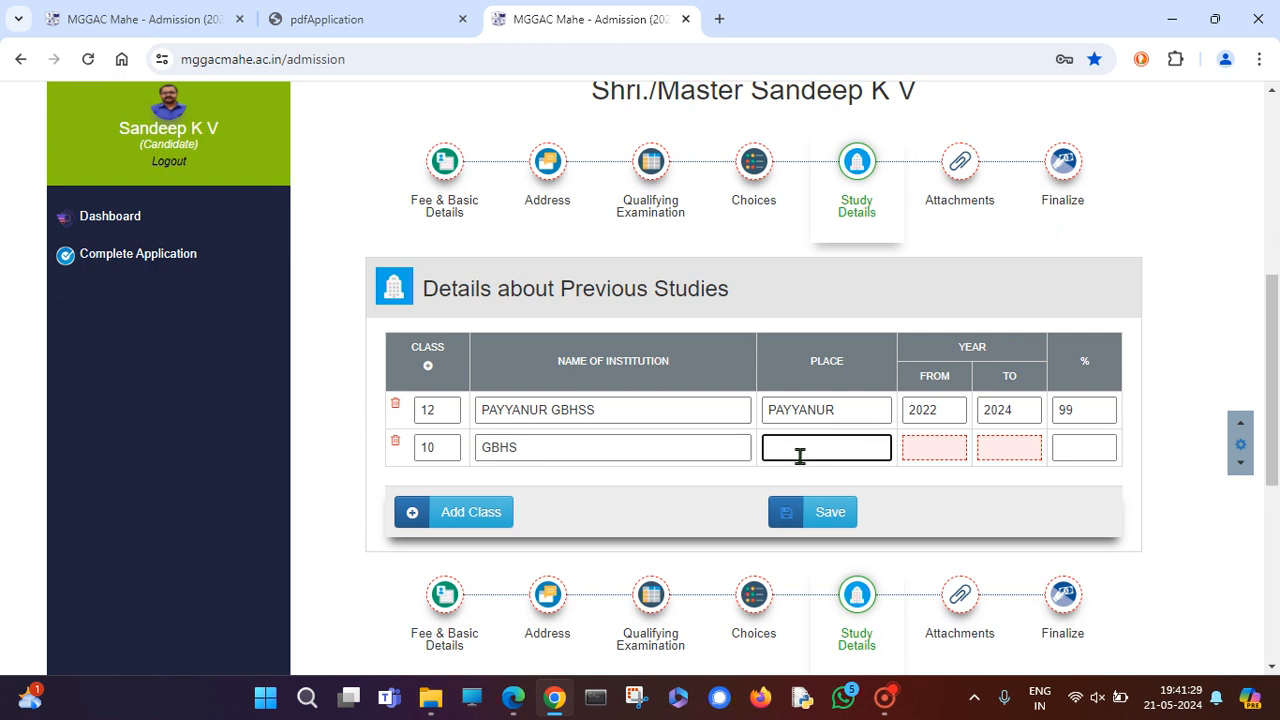
type("KANNUR")
left_click(945, 444)
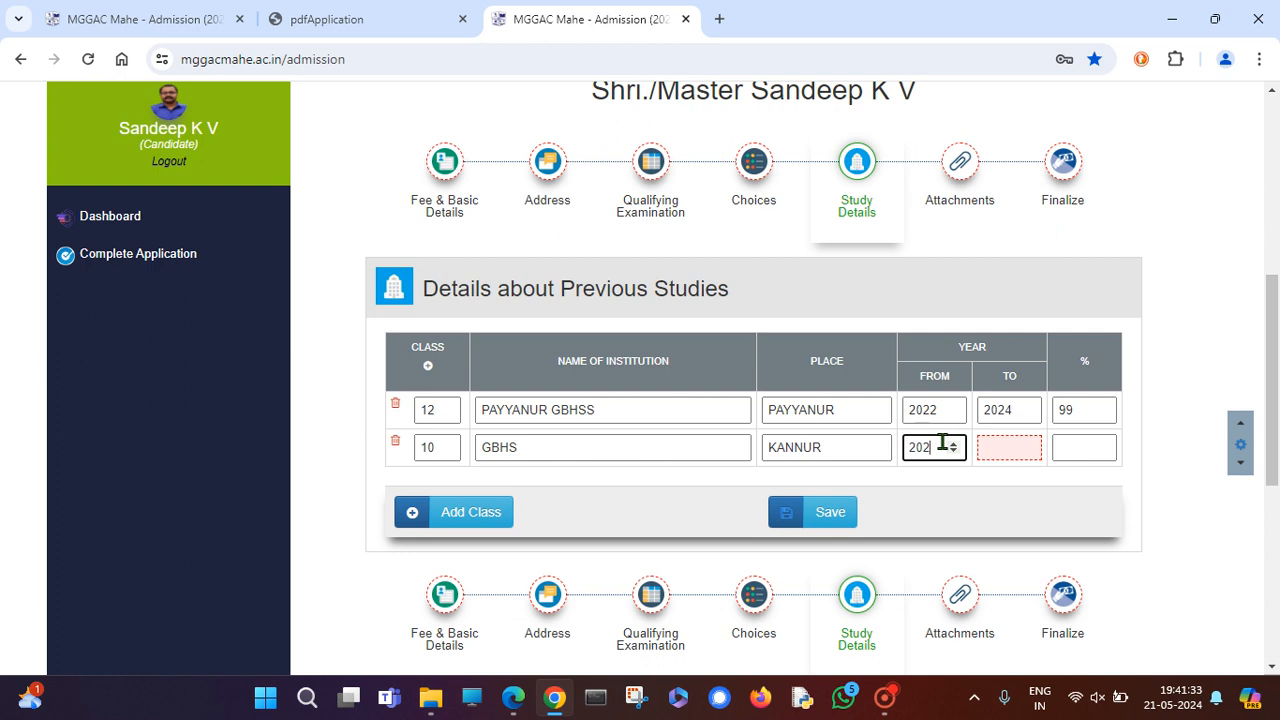
left_click(1013, 448)
type("20")
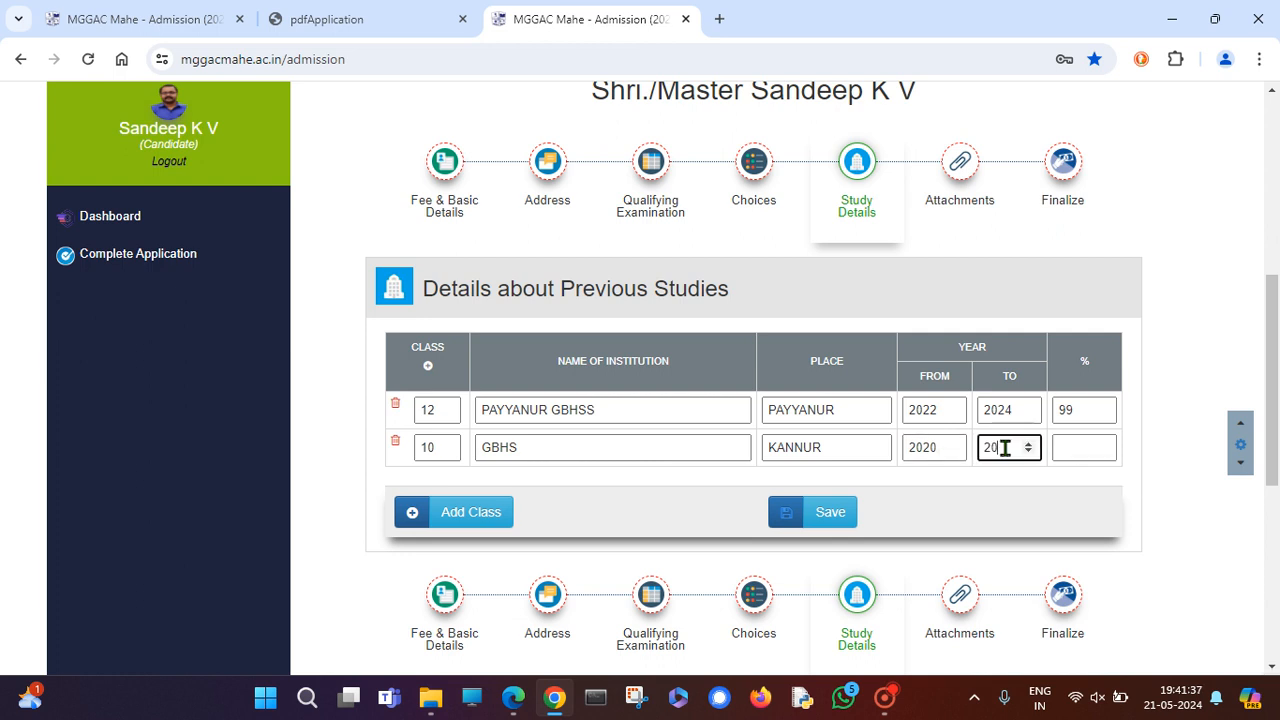
type("22")
left_click(935, 447)
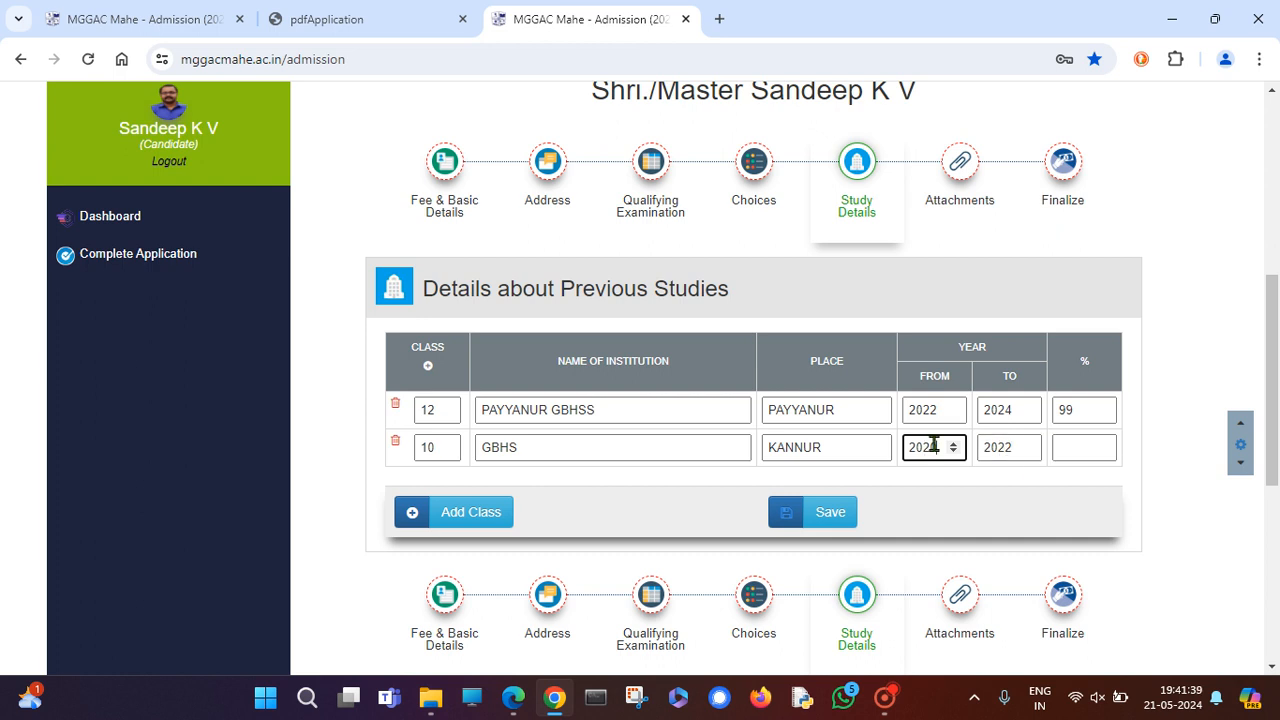
left_click(1060, 447)
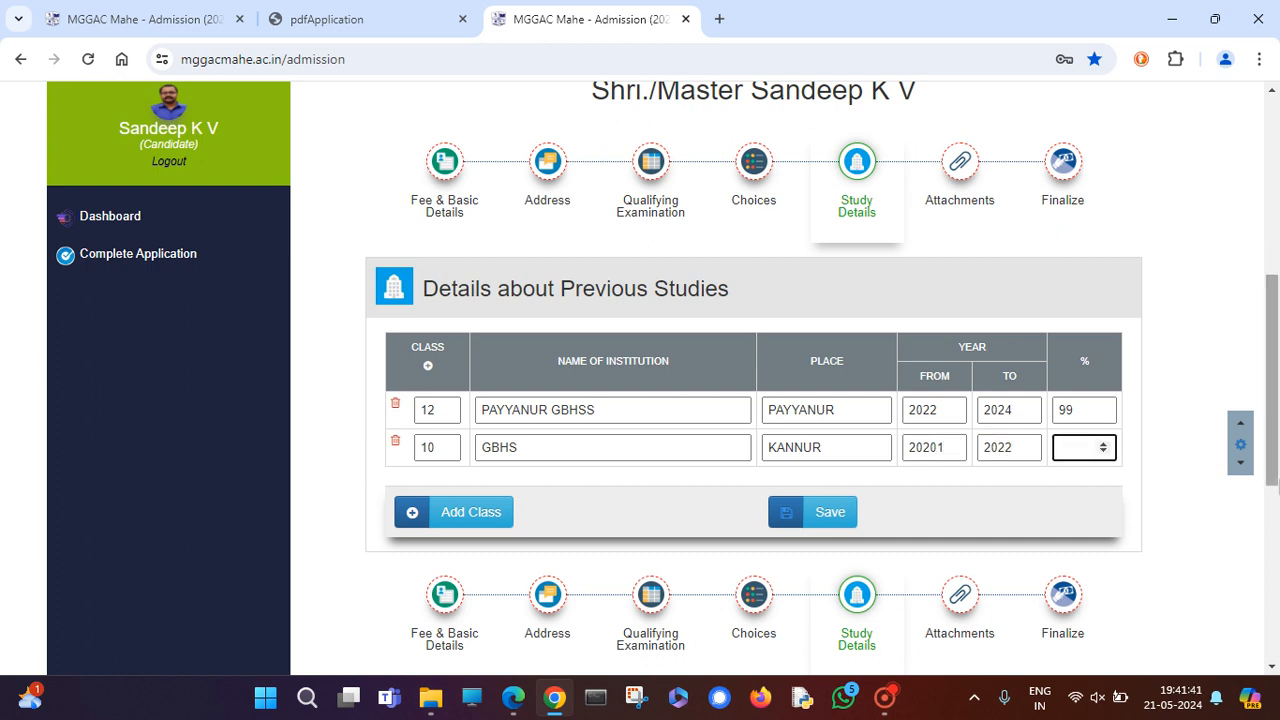
type("98")
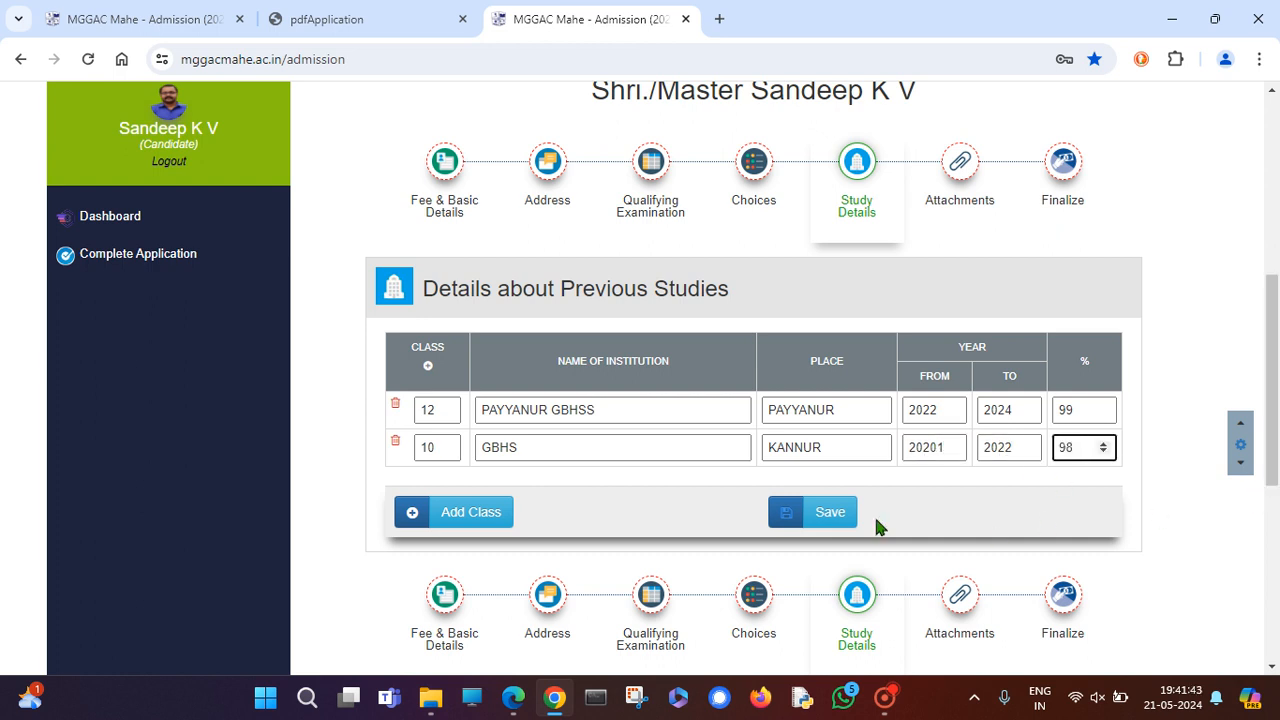
left_click(819, 518)
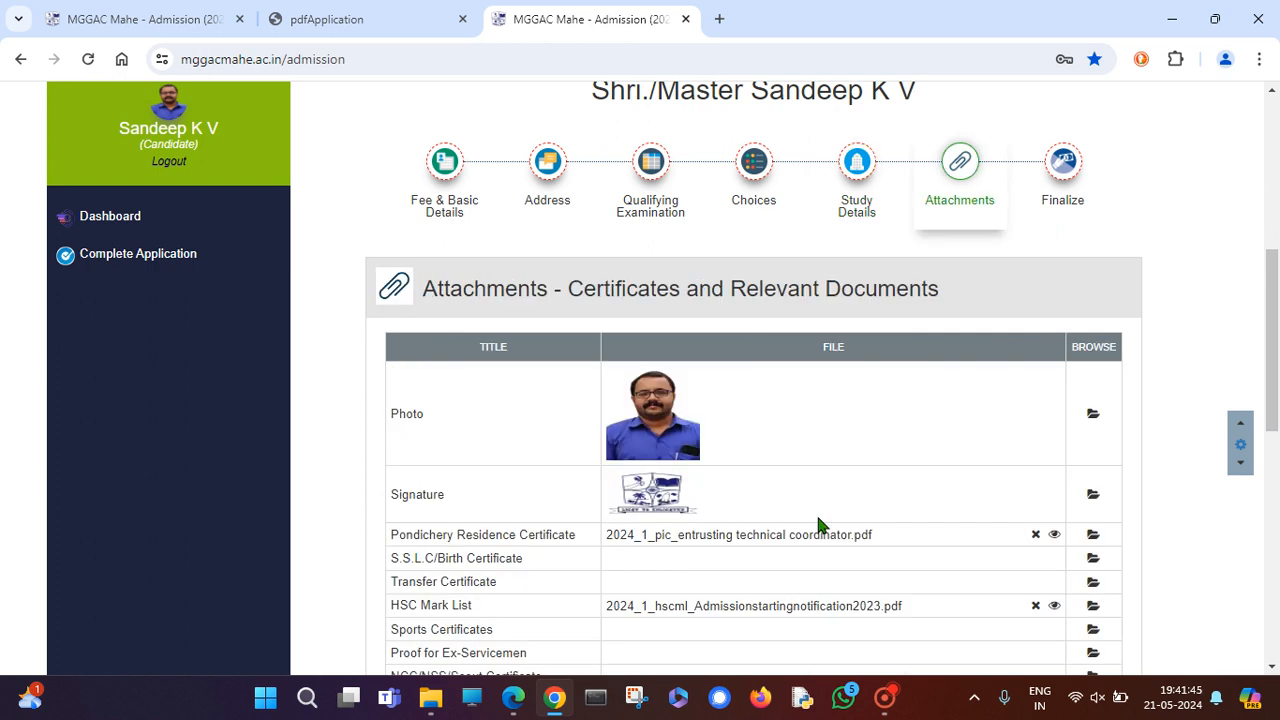
scroll(828, 522, "down", 1)
scroll(888, 490, "up", 3)
scroll(890, 488, "up", 3)
scroll(884, 458, "down", 2)
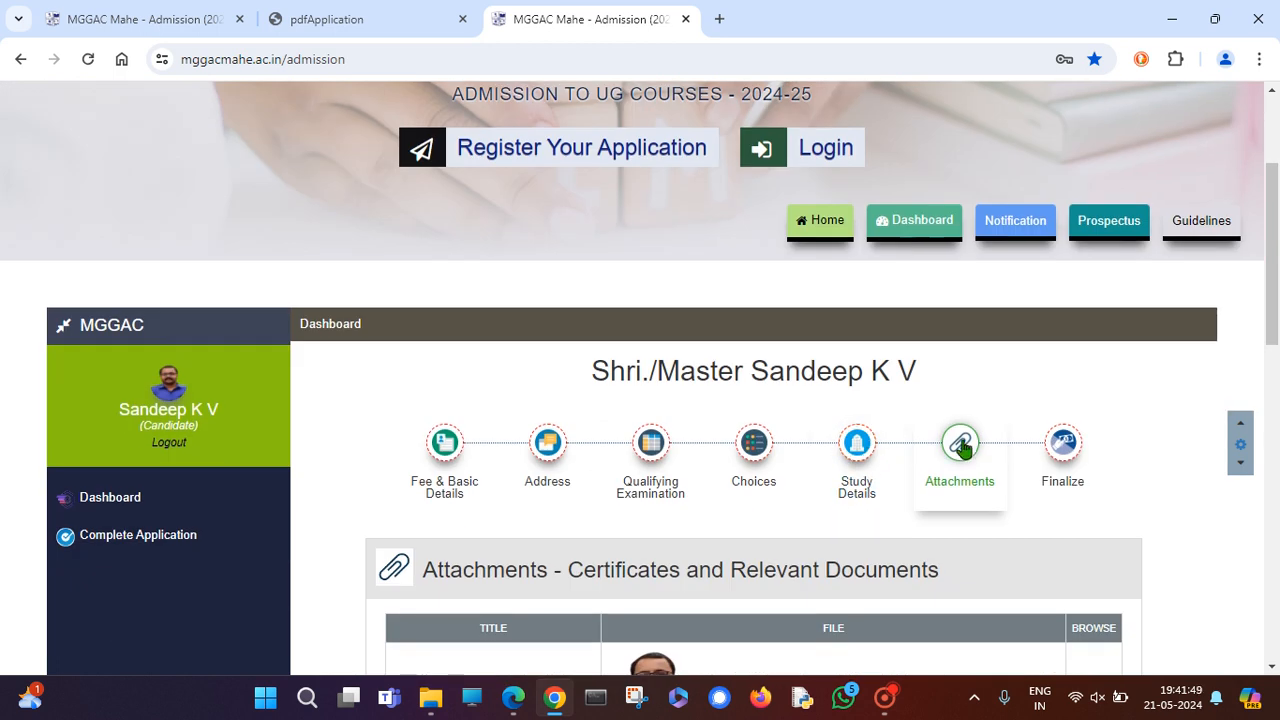
scroll(854, 420, "down", 4)
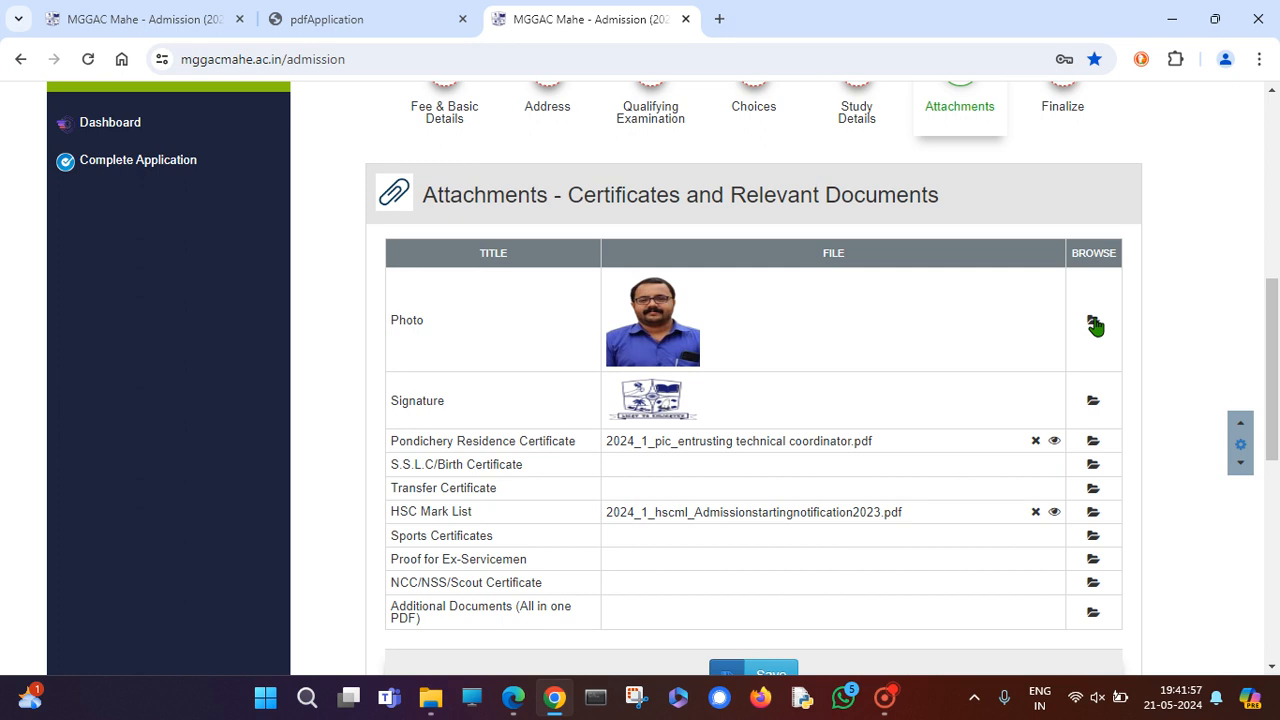
left_click(1093, 322)
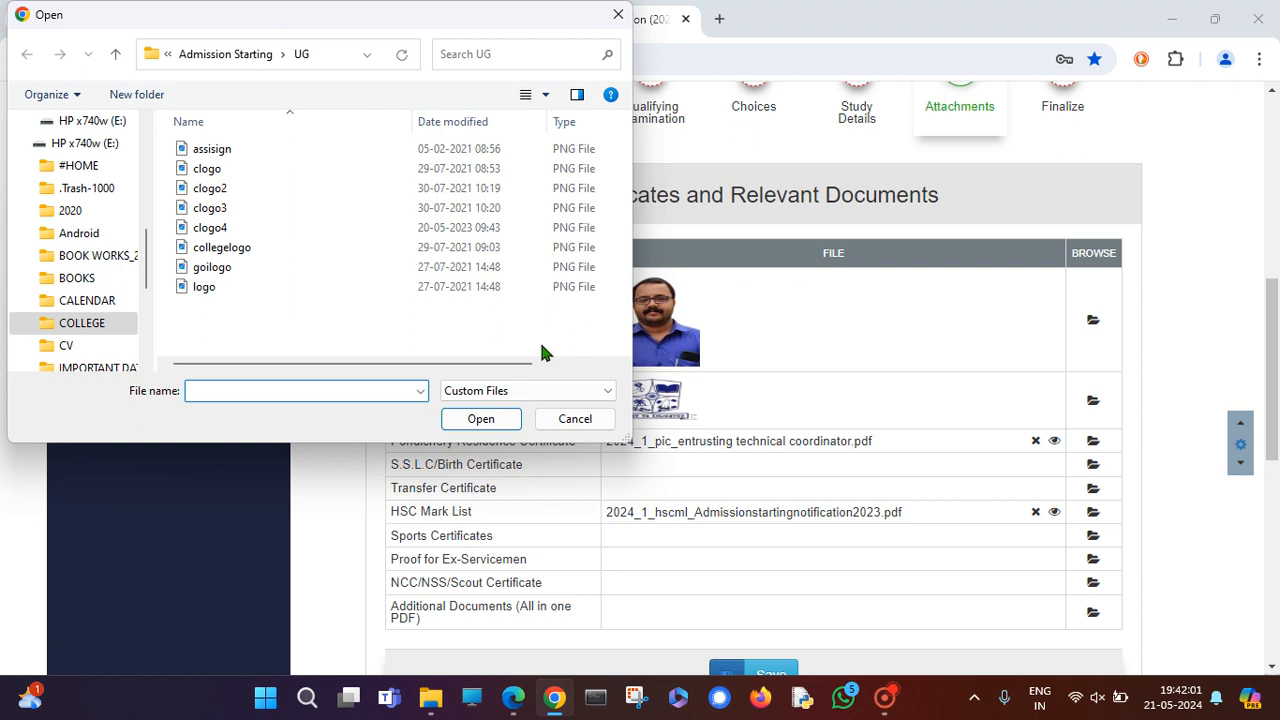
left_click(220, 248)
left_click(215, 208)
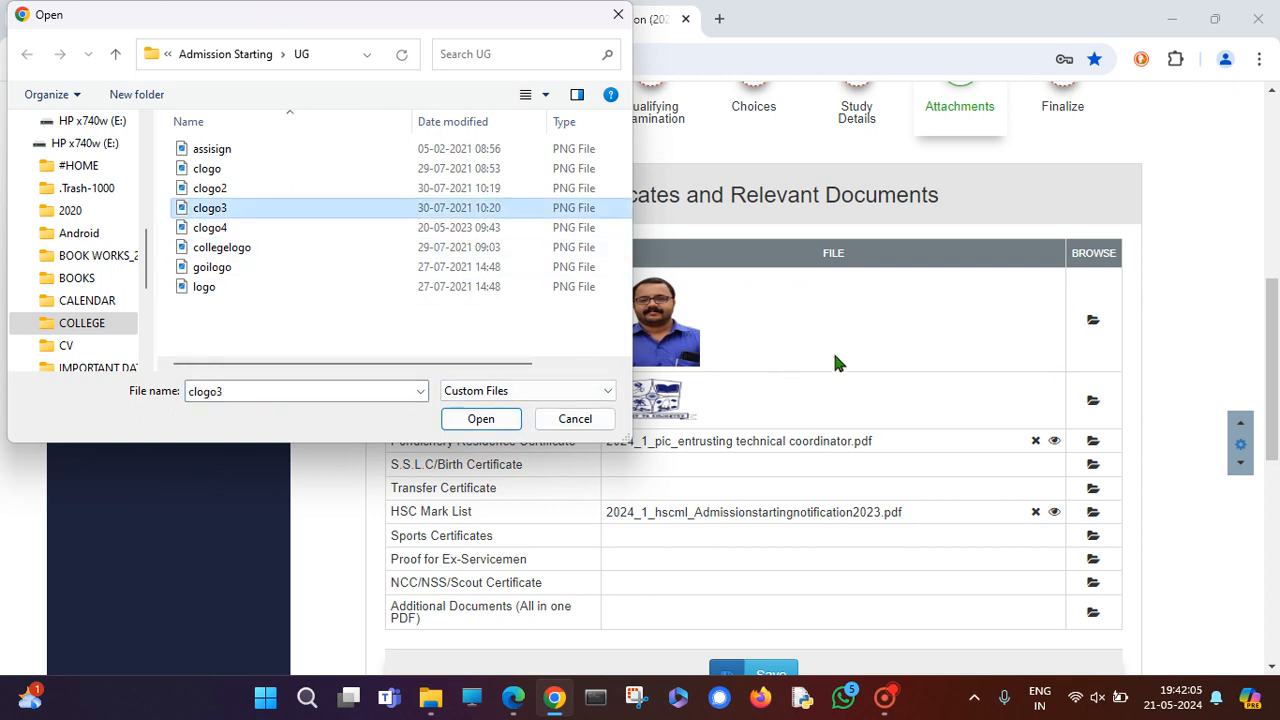
left_click(618, 14)
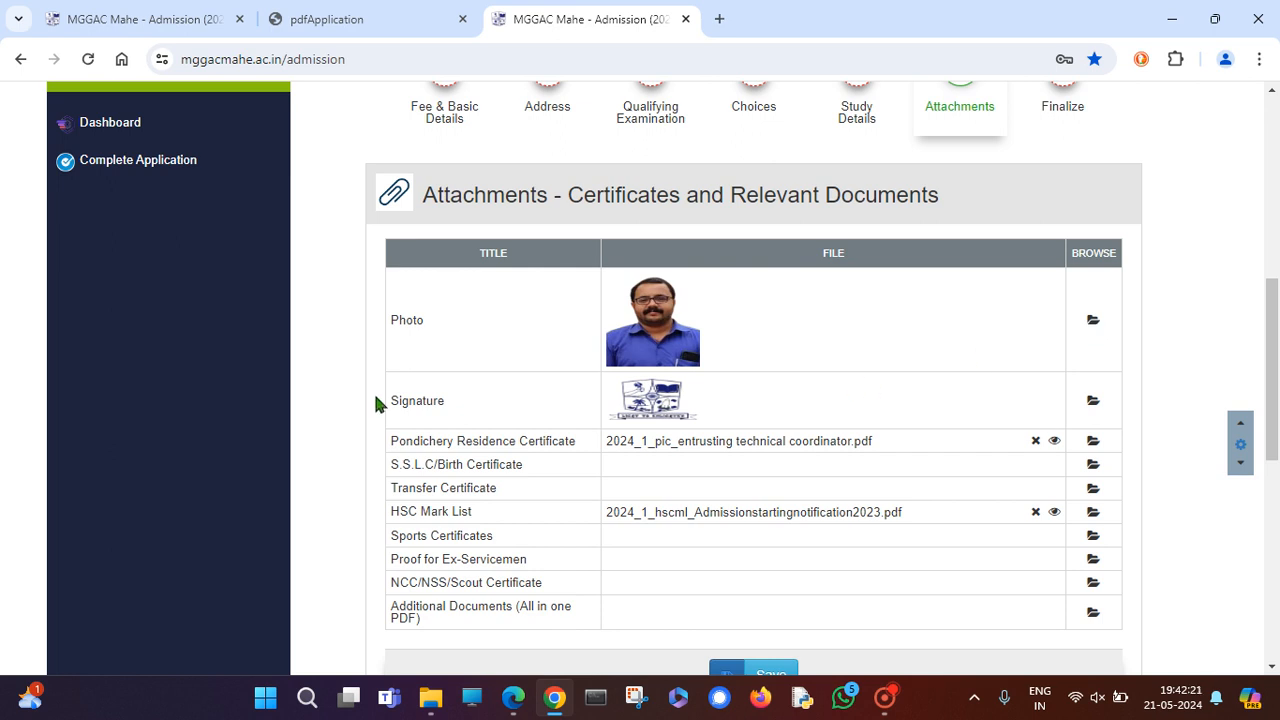
scroll(640, 331, "down", 2)
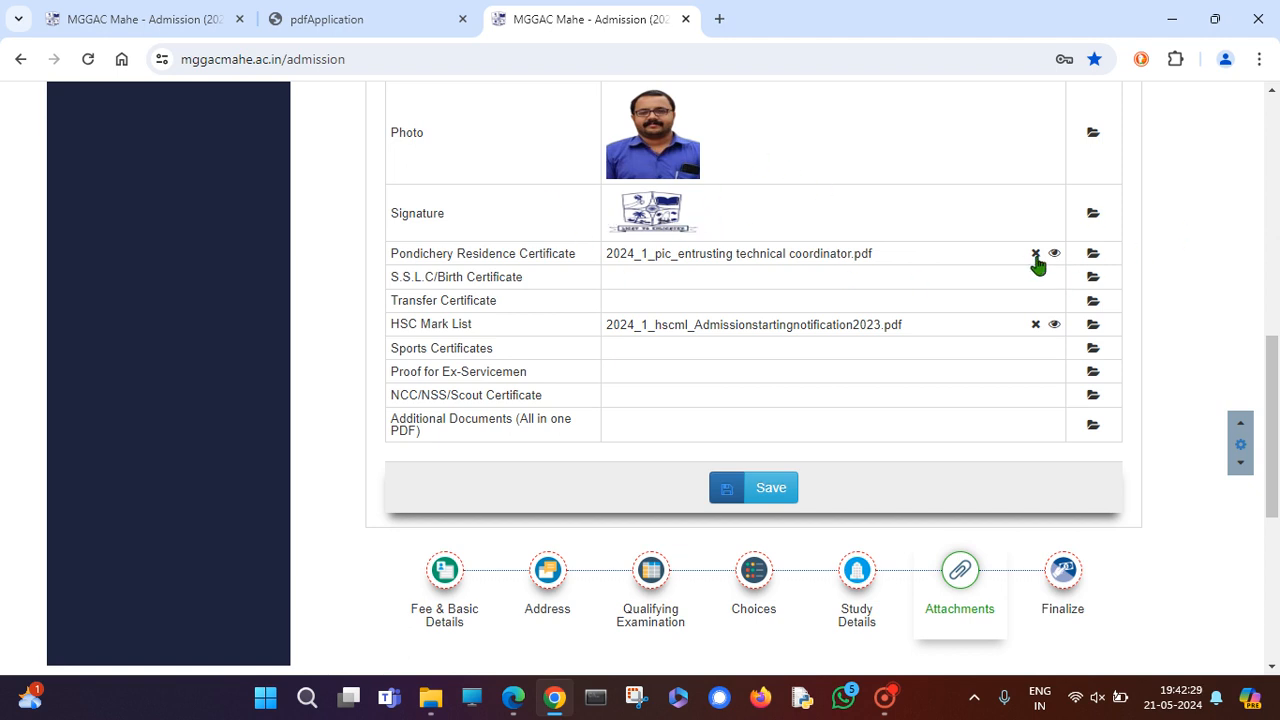
Attach mggac-admn-notification-pg-mal.pdf from Admission Starting > PG as the S.S.L.C/Birth Certificate.
left_click(1093, 284)
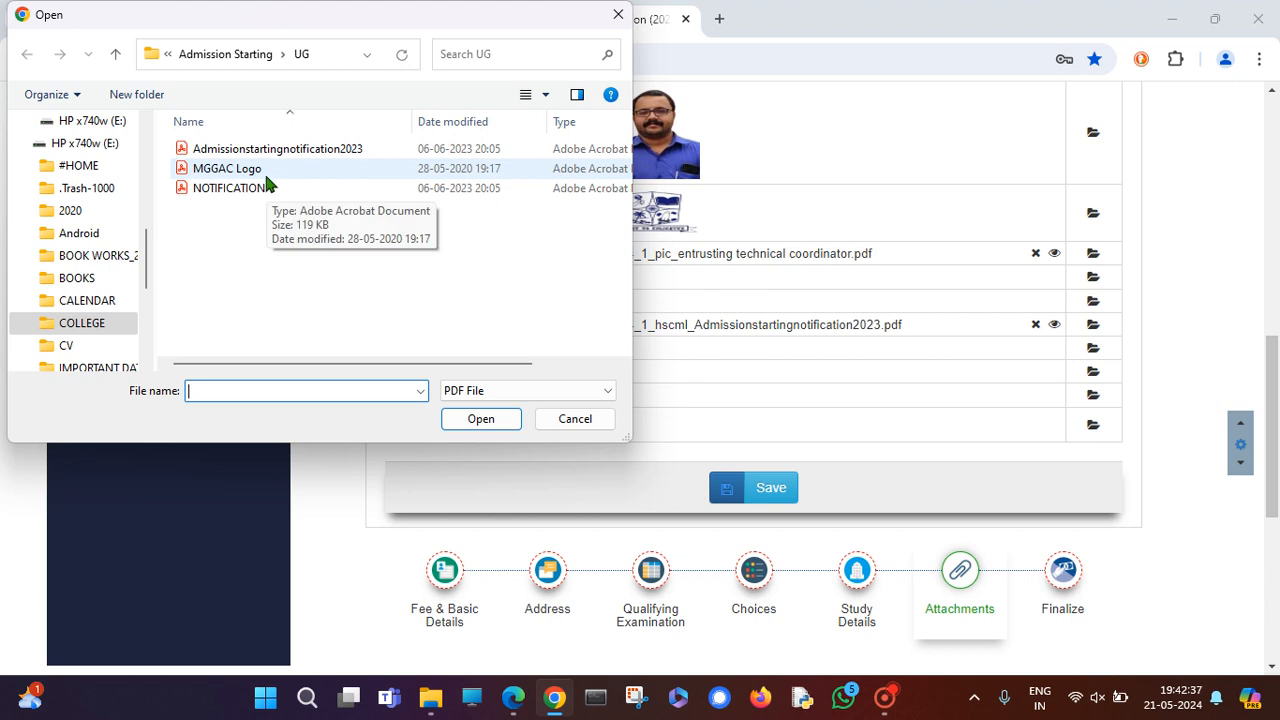
left_click(250, 56)
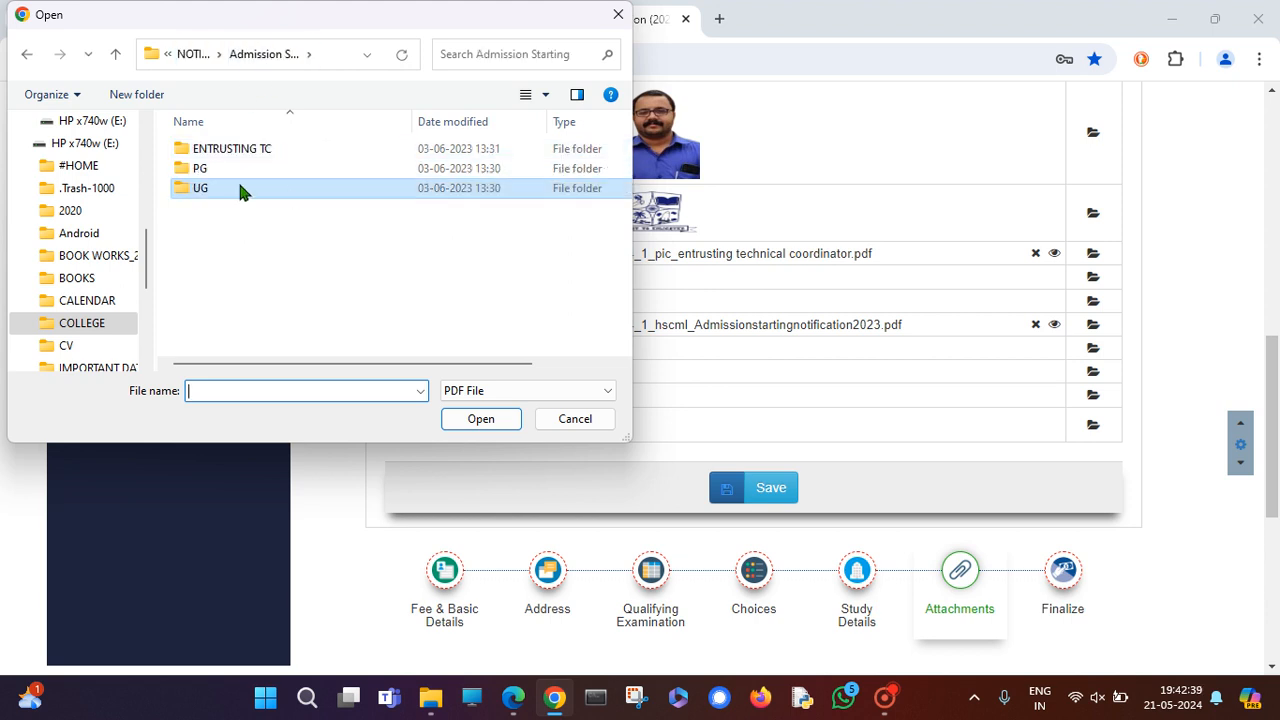
double_click(227, 168)
left_click(257, 190)
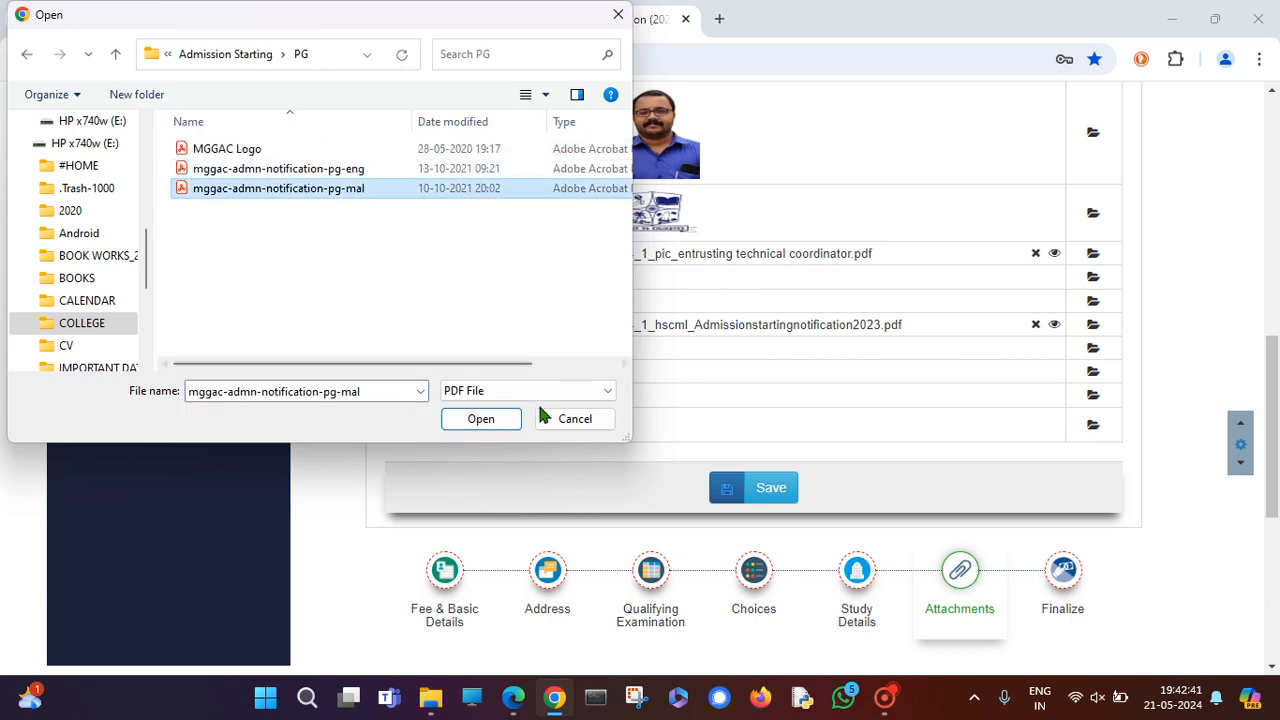
left_click(508, 421)
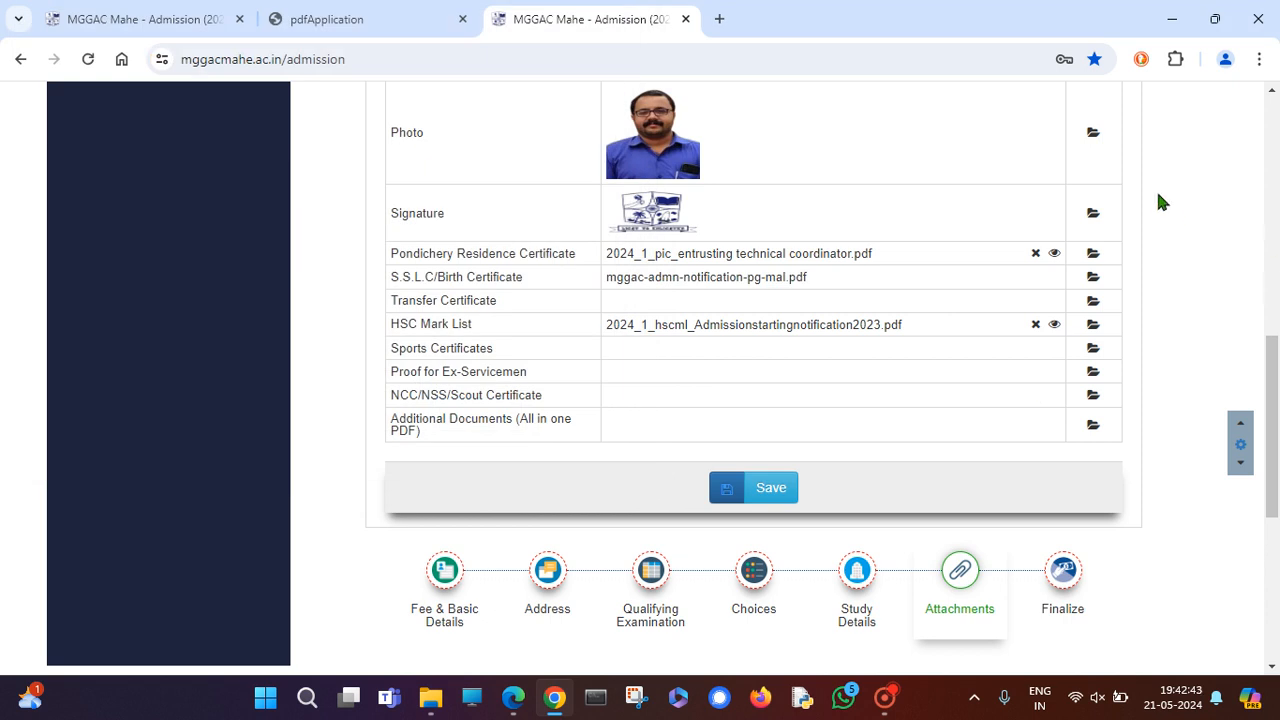
scroll(730, 282, "up", 1)
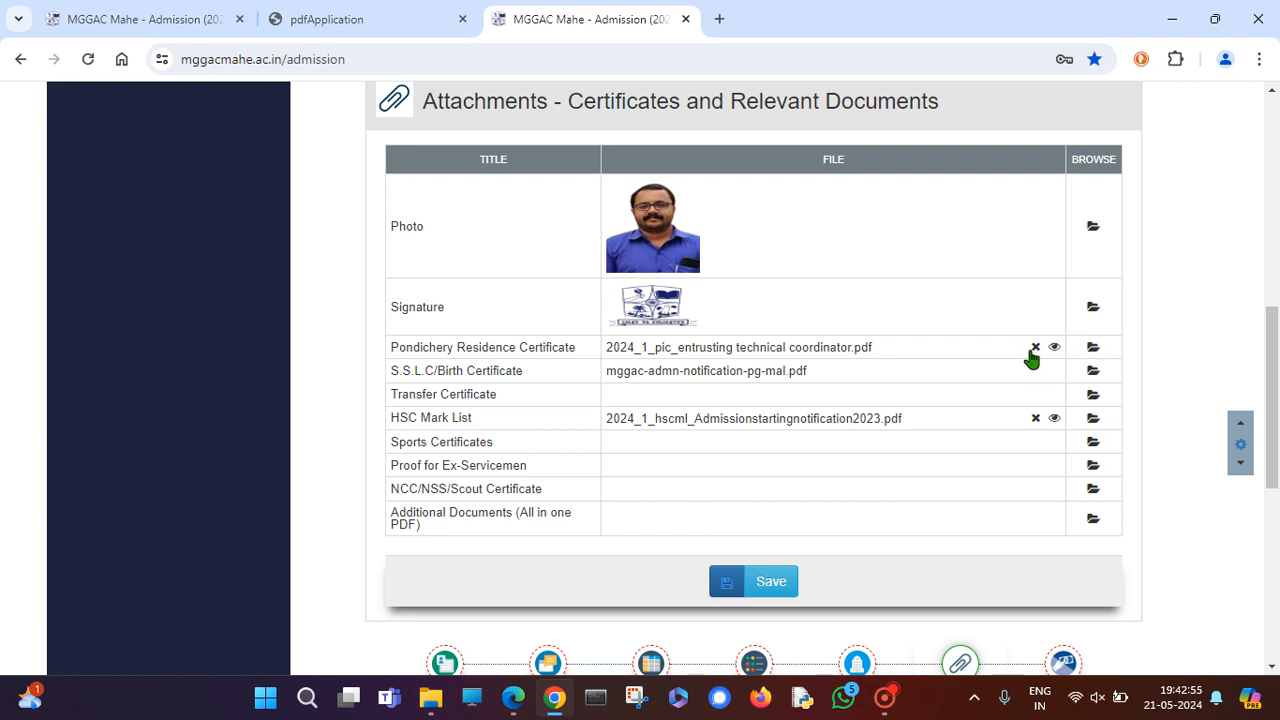
Attach mggac-admn-notification-pg-eng.pdf to the Pondichery Residence Certificate row.
left_click(1093, 350)
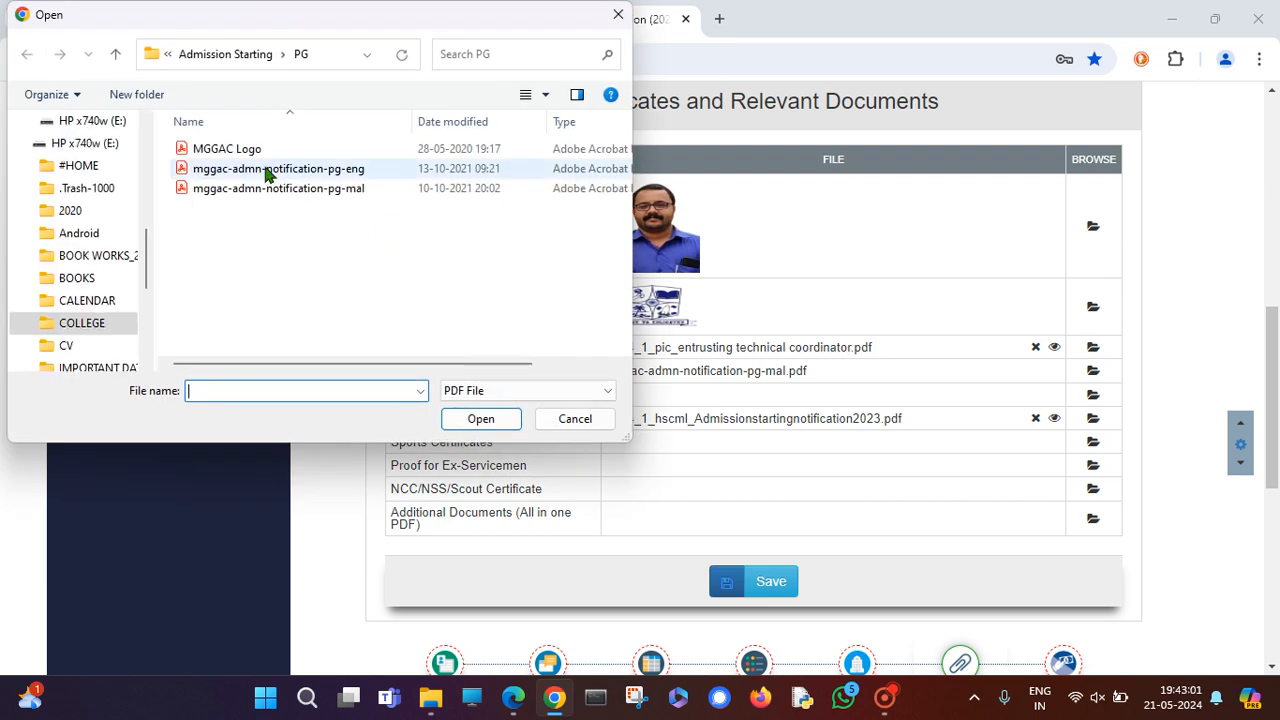
left_click(253, 172)
left_click(483, 418)
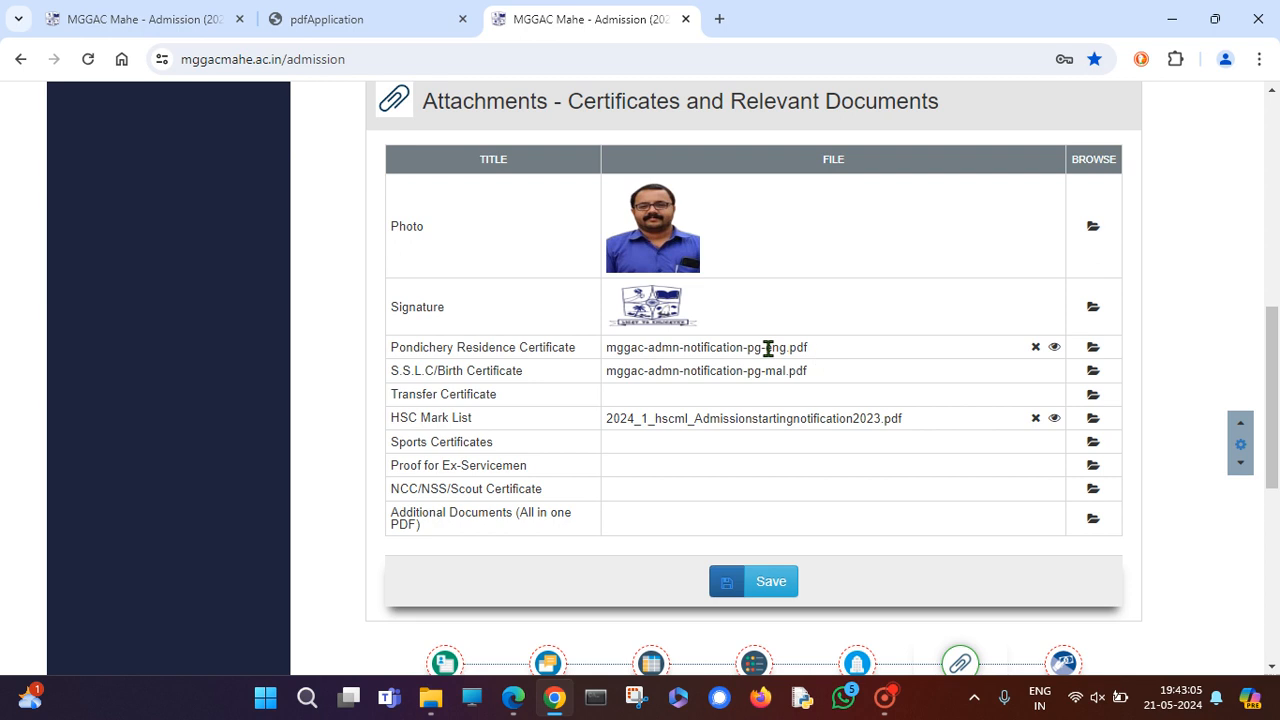
left_click_drag(818, 347, 604, 350)
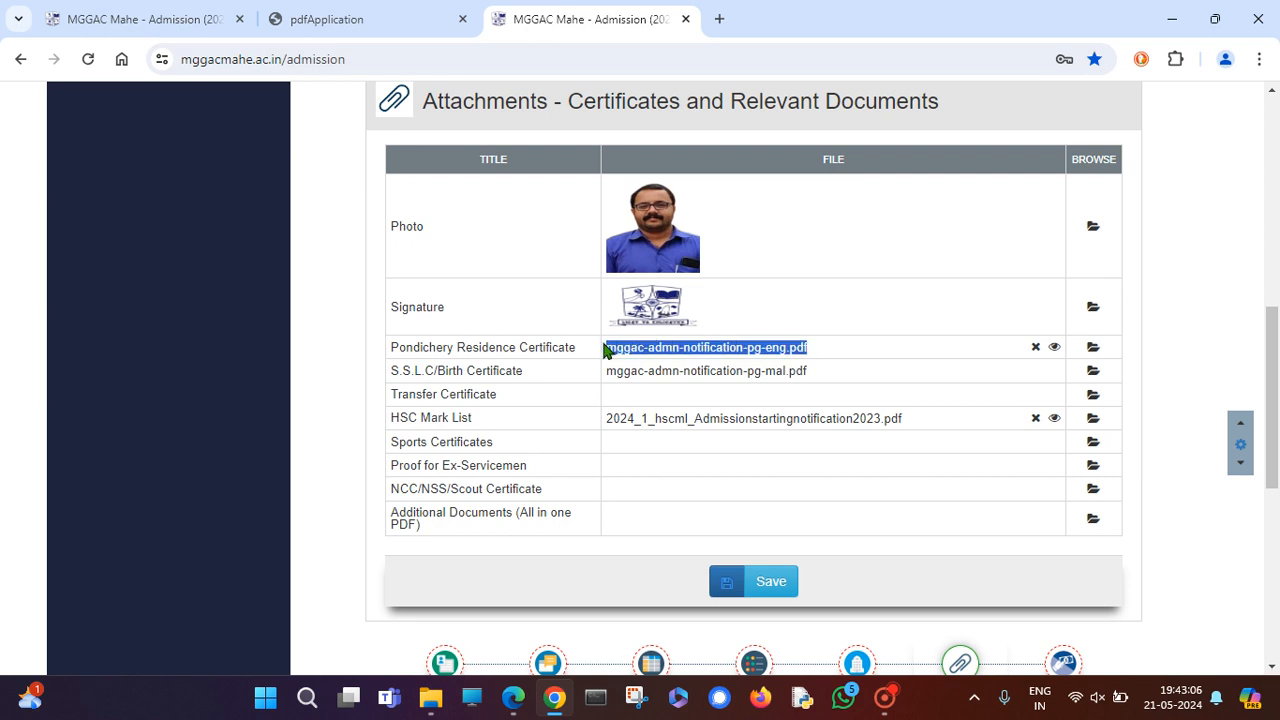
left_click(826, 350)
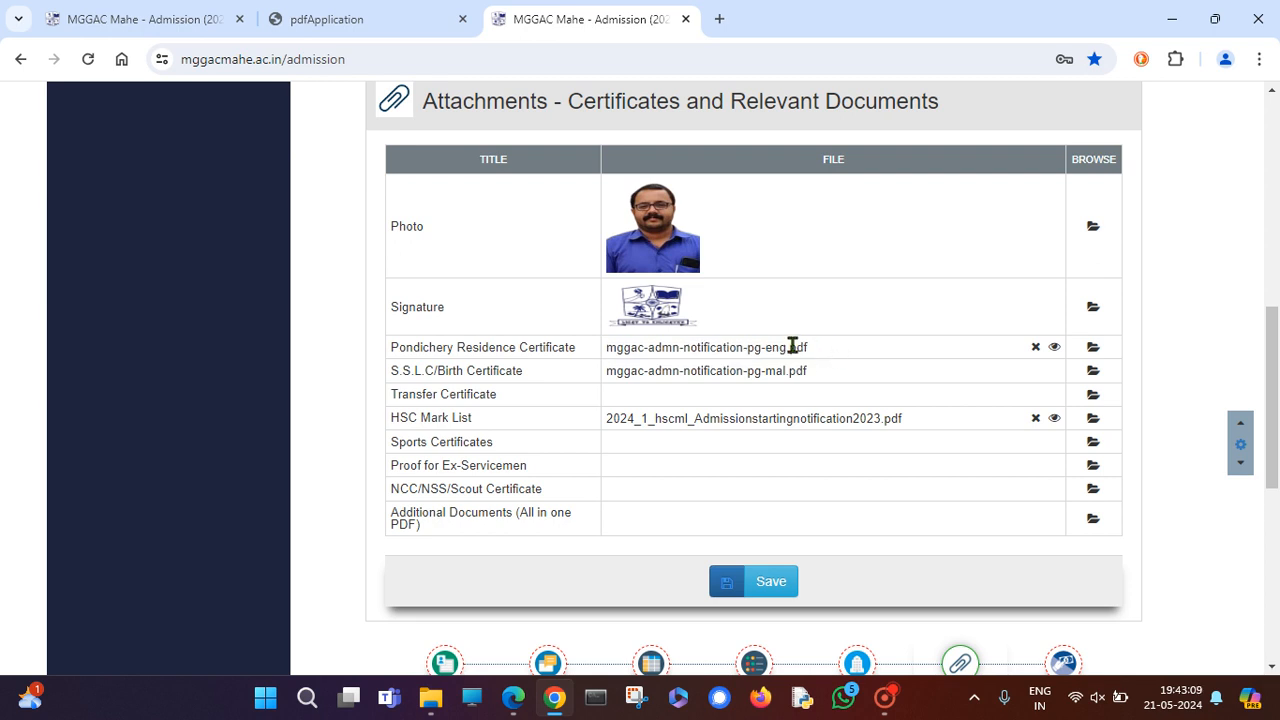
Replace it with UG > Admissionstartingnotification2023.pdf and view the stored residence certificate.
left_click(1093, 348)
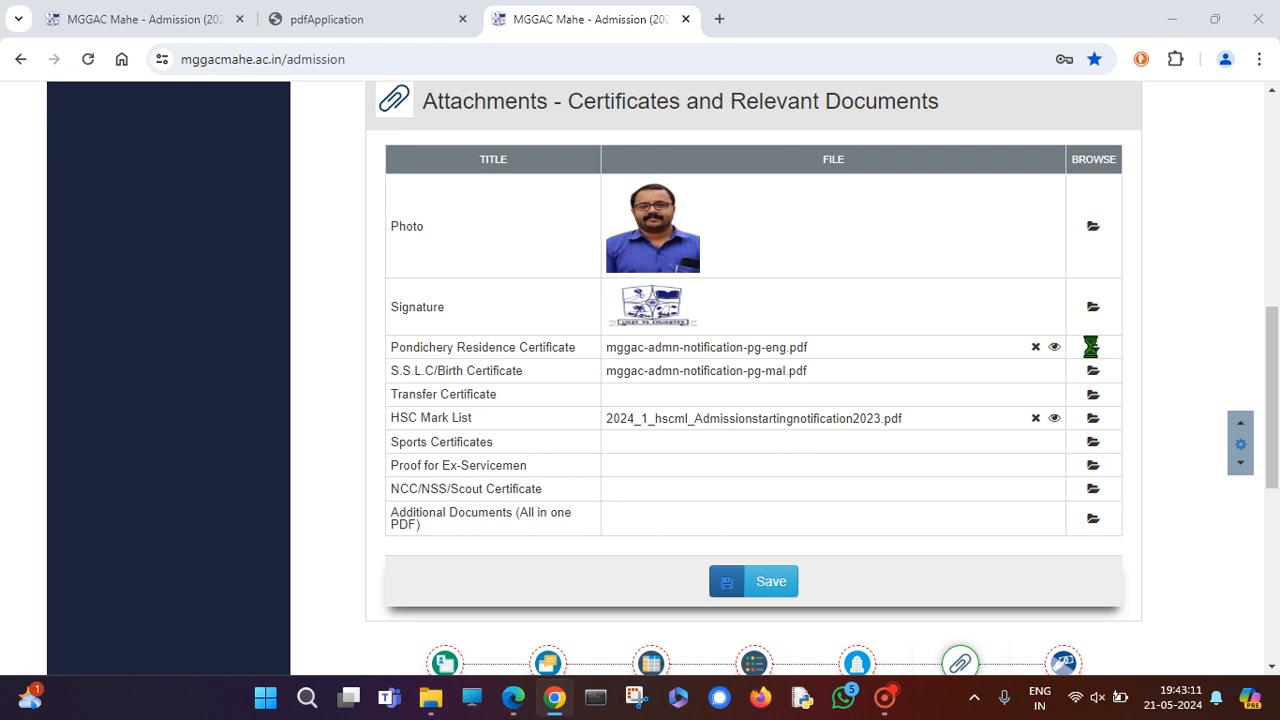
left_click(258, 56)
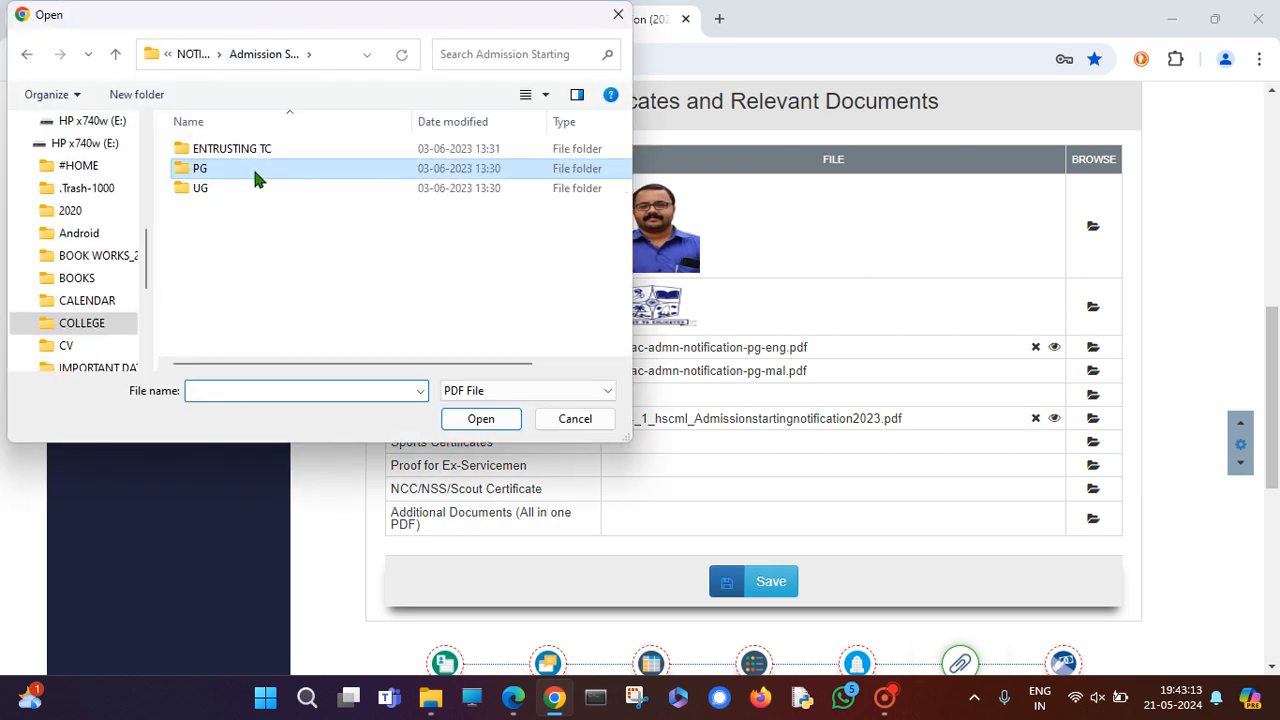
double_click(246, 188)
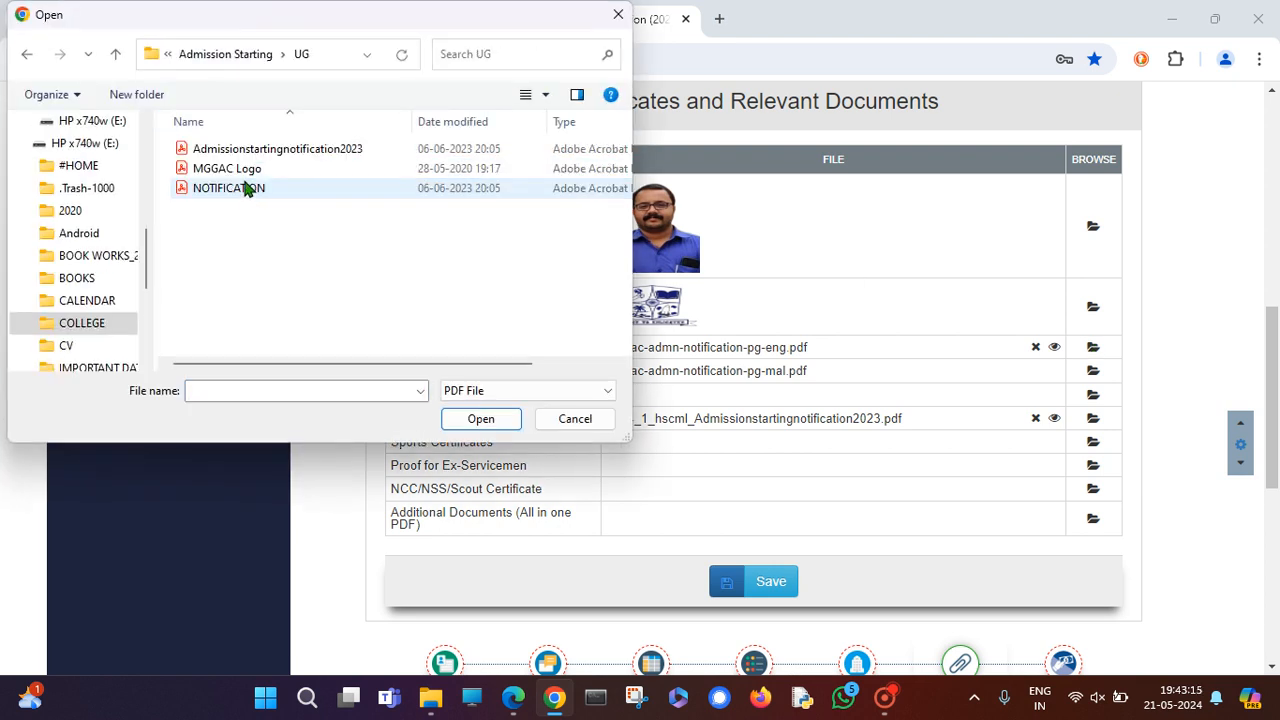
left_click(281, 155)
left_click(490, 421)
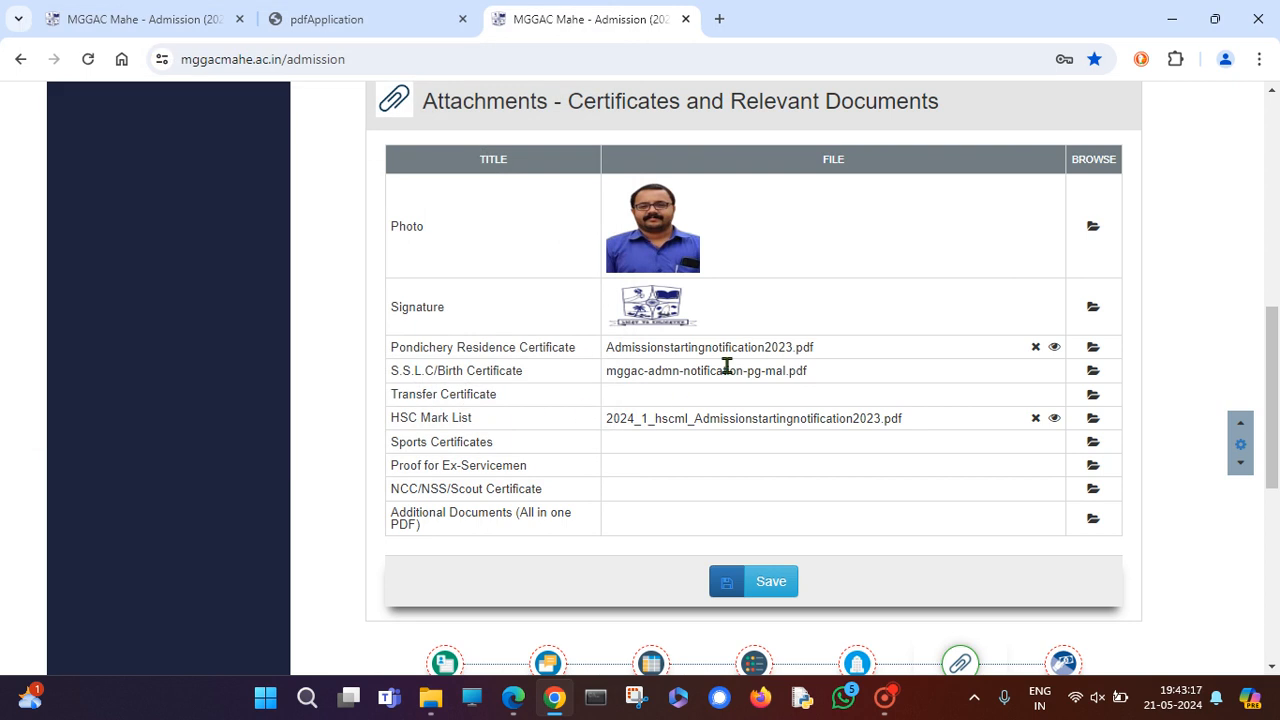
left_click_drag(756, 346, 835, 343)
left_click(651, 347)
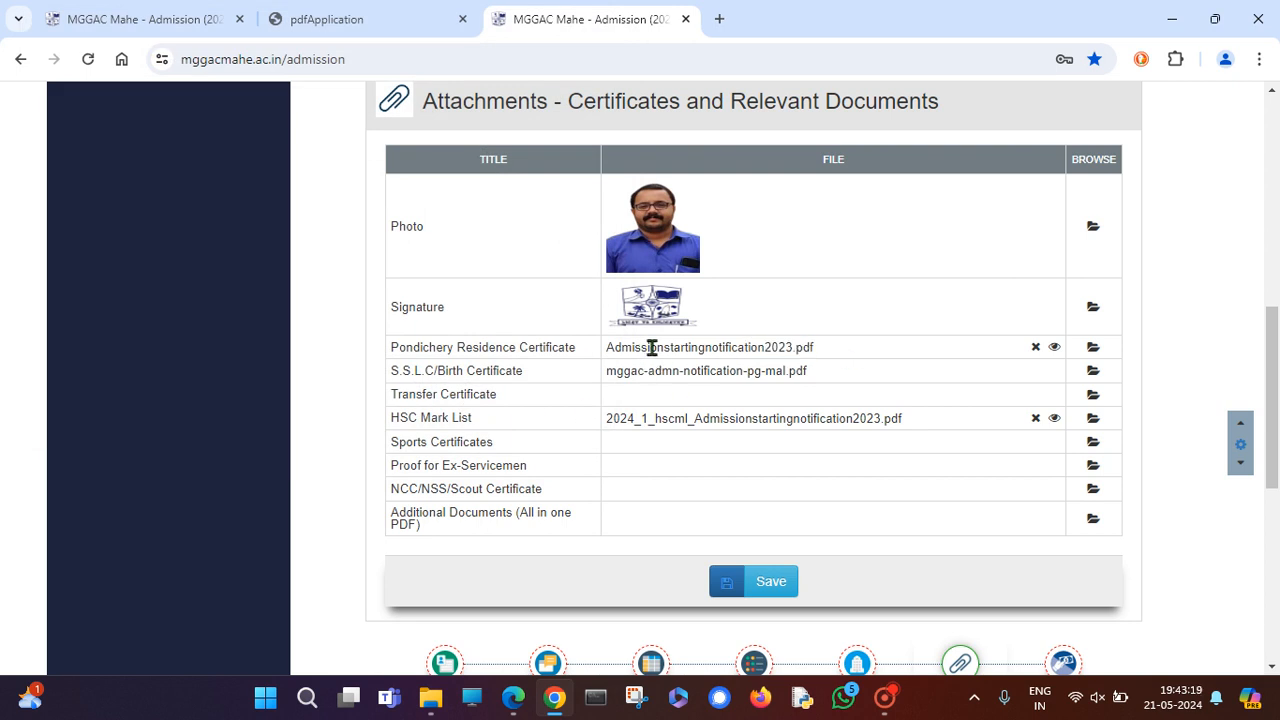
left_click(1053, 349)
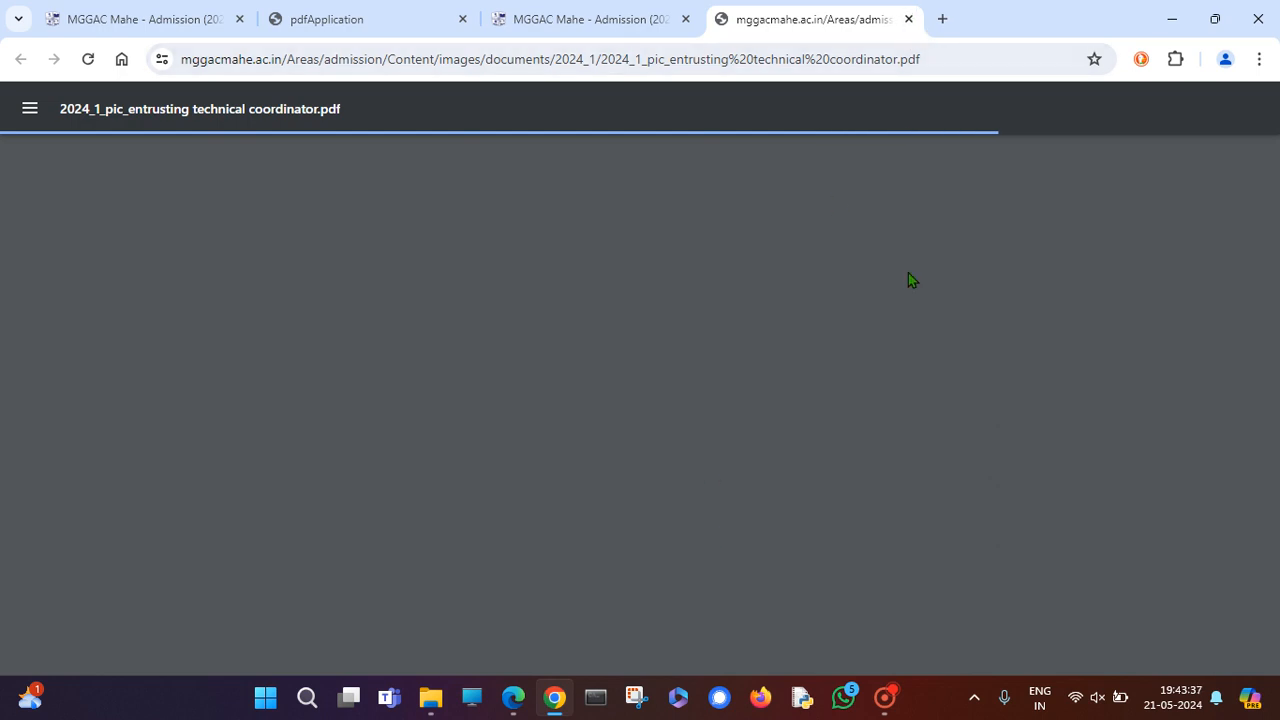
Look over 2024_1_pic_entrusting technical coordinator.pdf and close its tab.
scroll(775, 418, "down", 8)
scroll(800, 351, "up", 8)
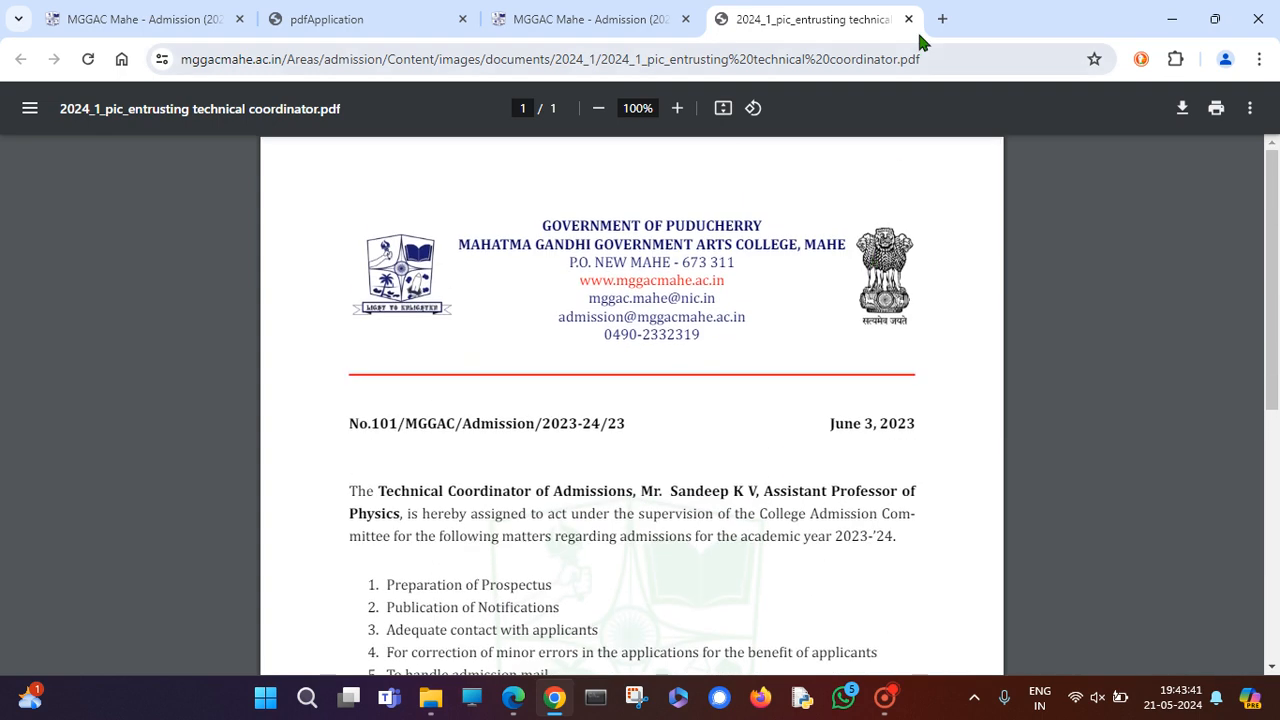
left_click(908, 19)
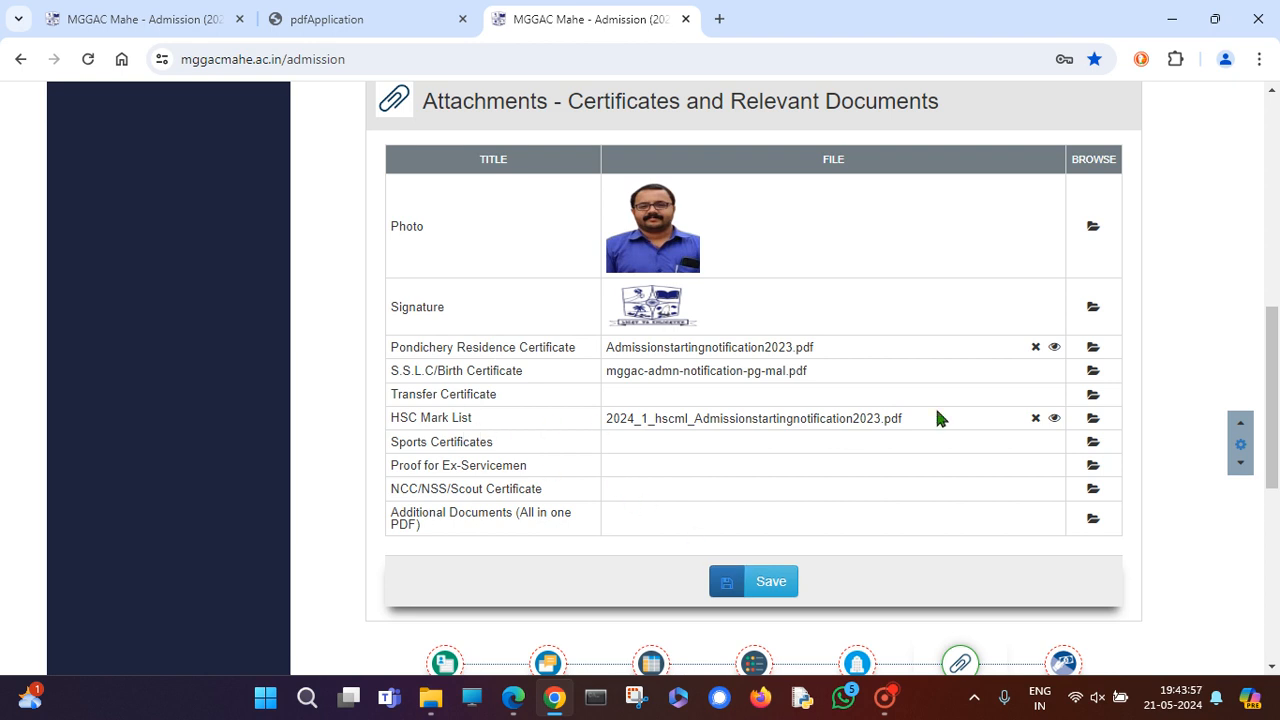
Save the attachments table and check the uploaded files after reload.
left_click(772, 586)
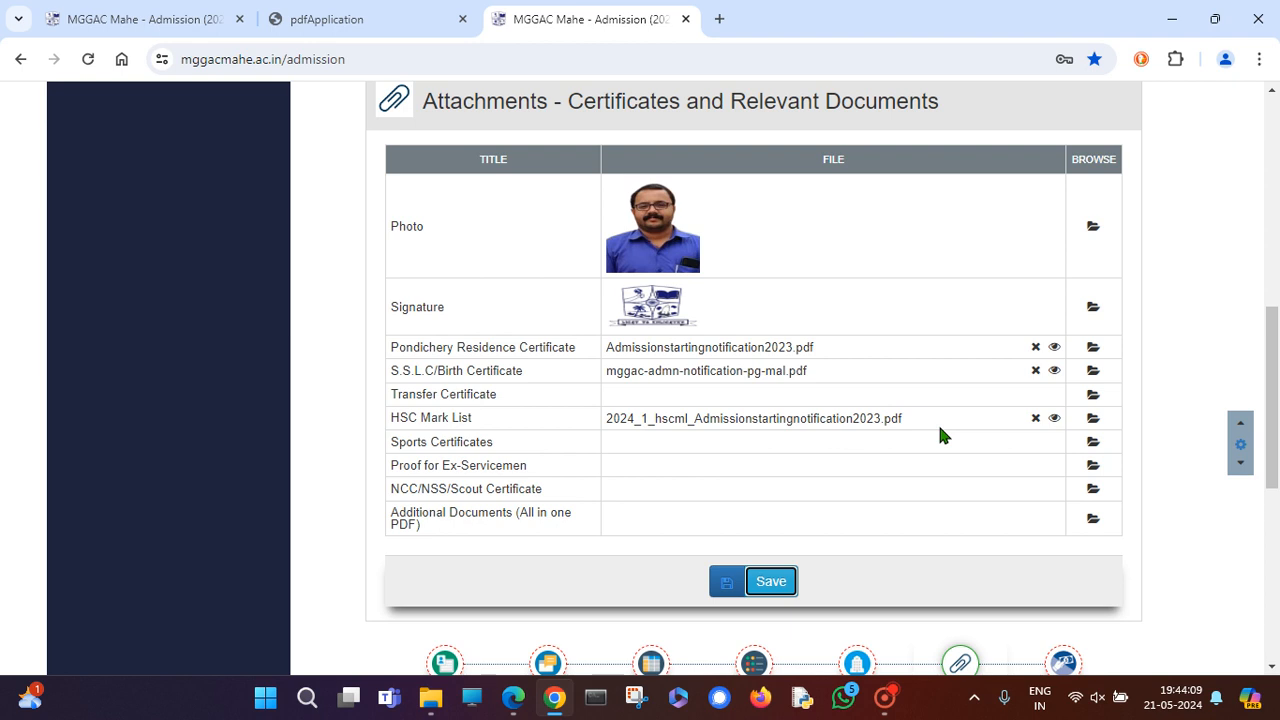
scroll(940, 435, "up", 1)
scroll(940, 435, "up", 2)
scroll(886, 489, "down", 4)
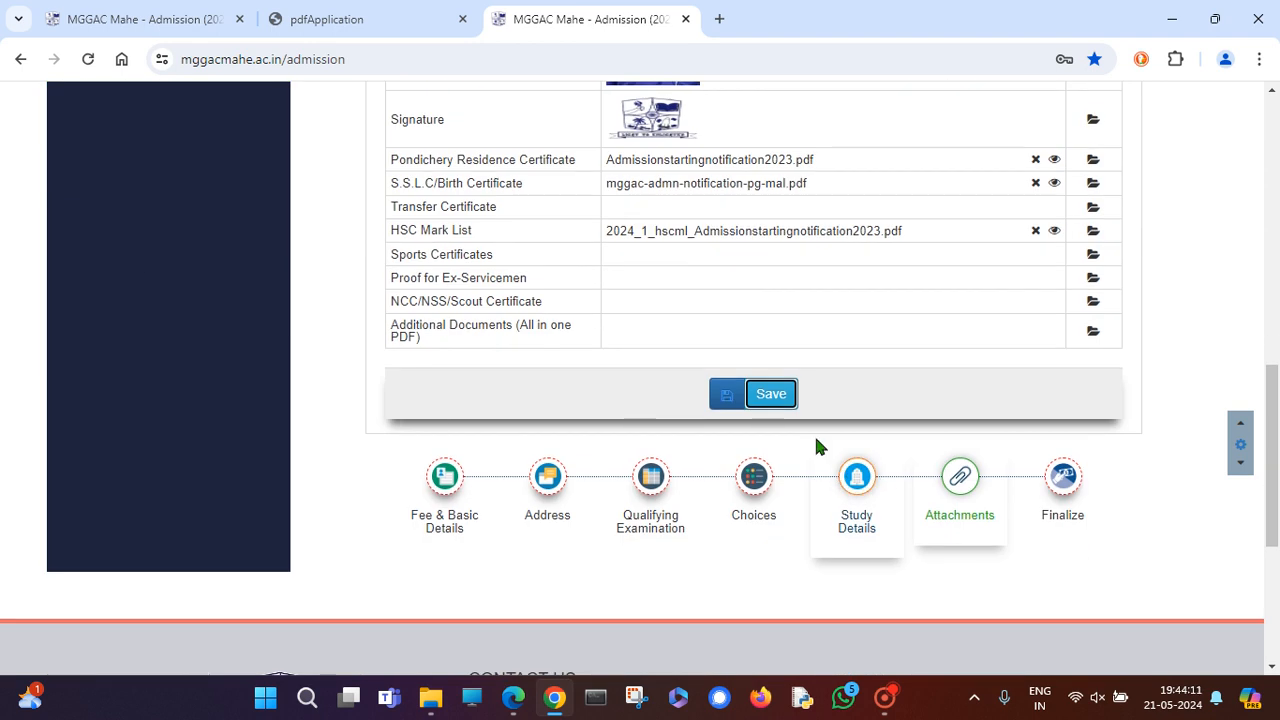
left_click(729, 396)
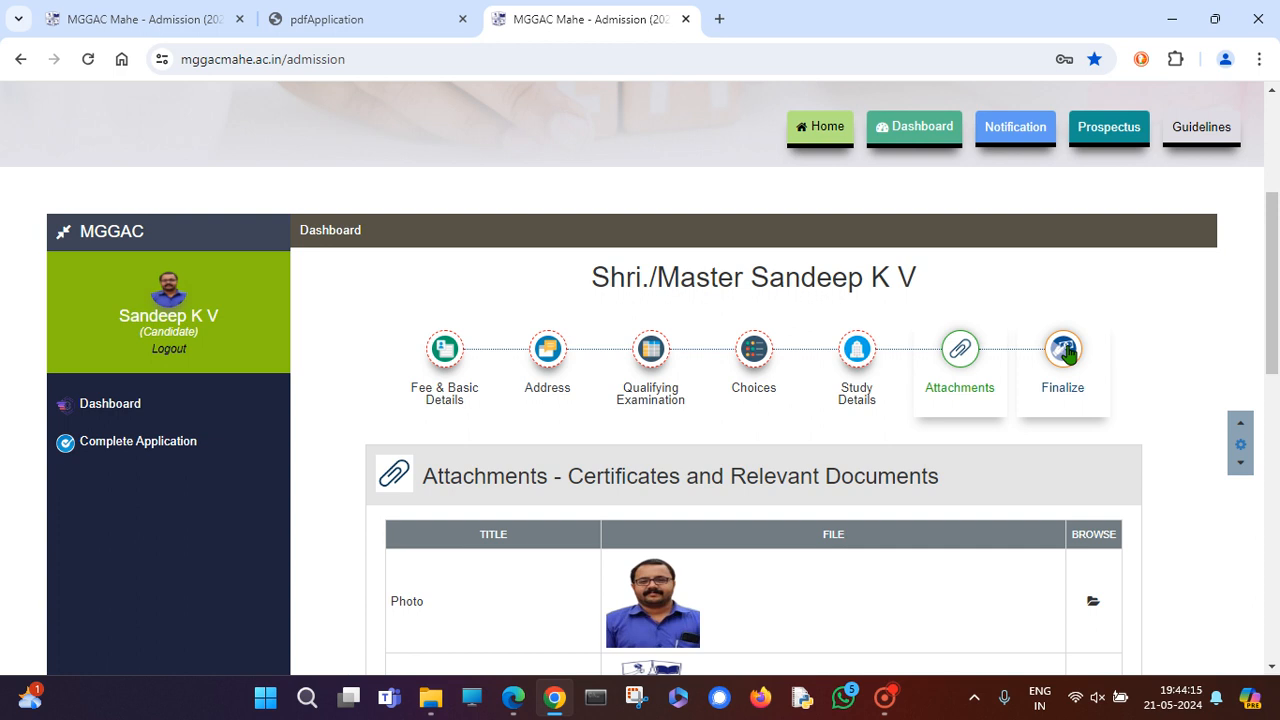
scroll(620, 440, "down", 7)
scroll(506, 329, "up", 2)
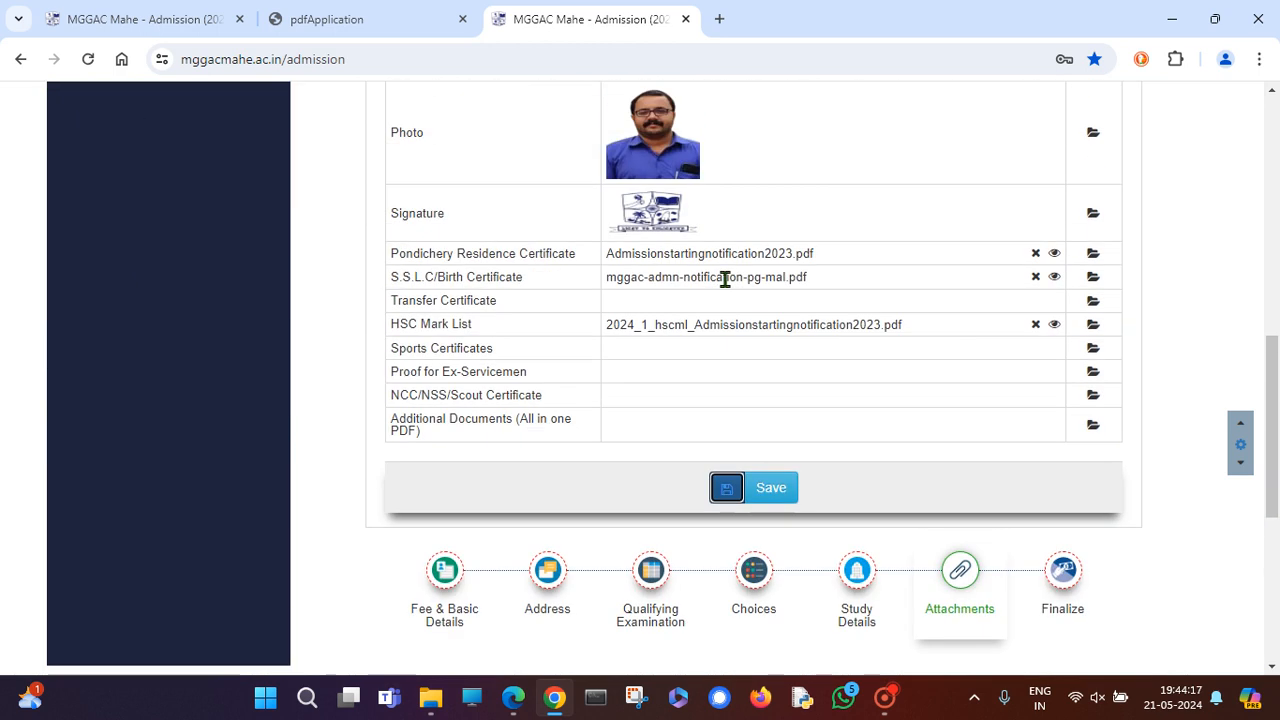
Review the attached documents list and save the attachments once more.
mouse_move(689, 345)
left_mouse_down()
mouse_move(706, 446)
mouse_move(705, 363)
left_mouse_up()
left_click(612, 365)
scroll(1082, 433, "up", 6)
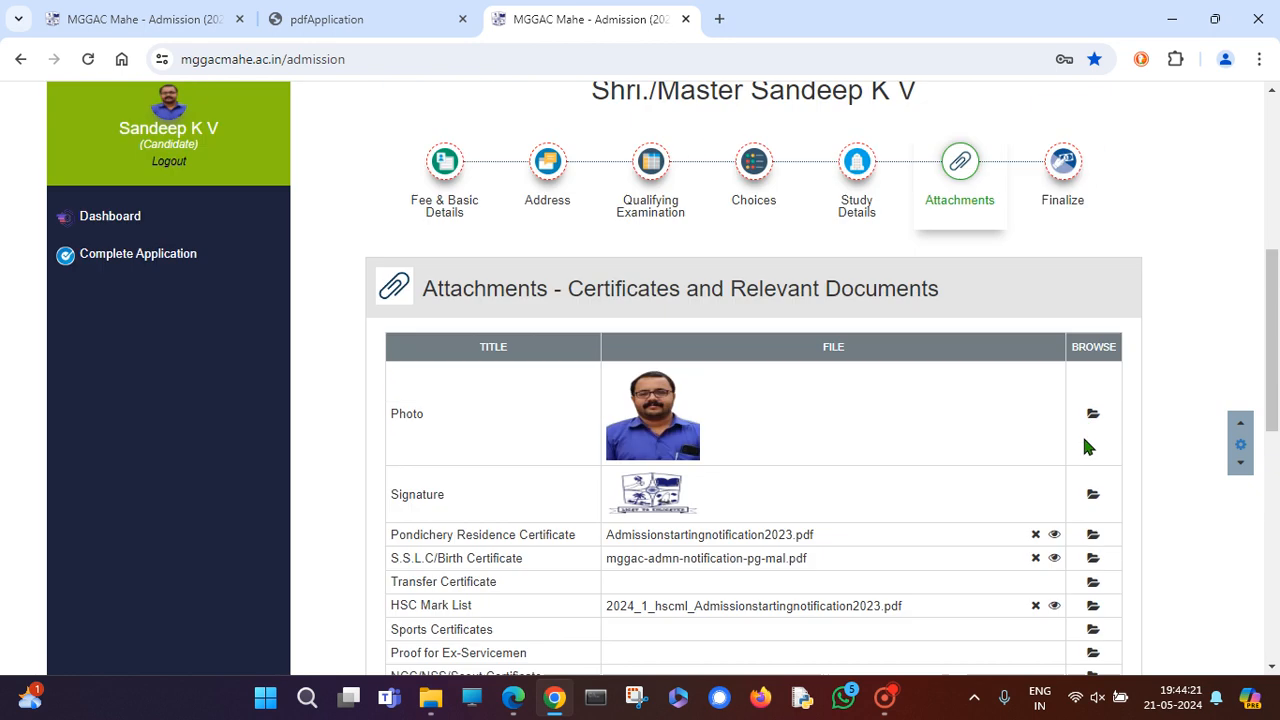
scroll(990, 470, "down", 4)
scroll(900, 420, "down", 3)
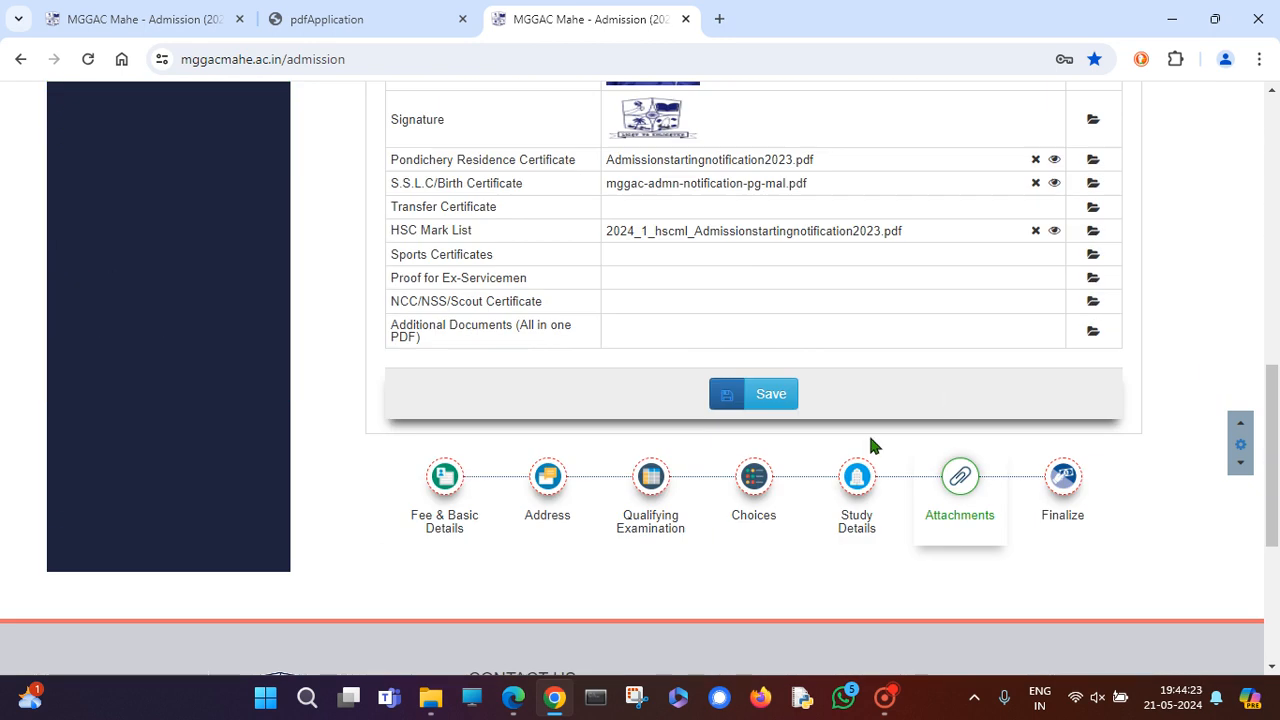
scroll(1148, 318, "up", 2)
scroll(974, 336, "up", 3)
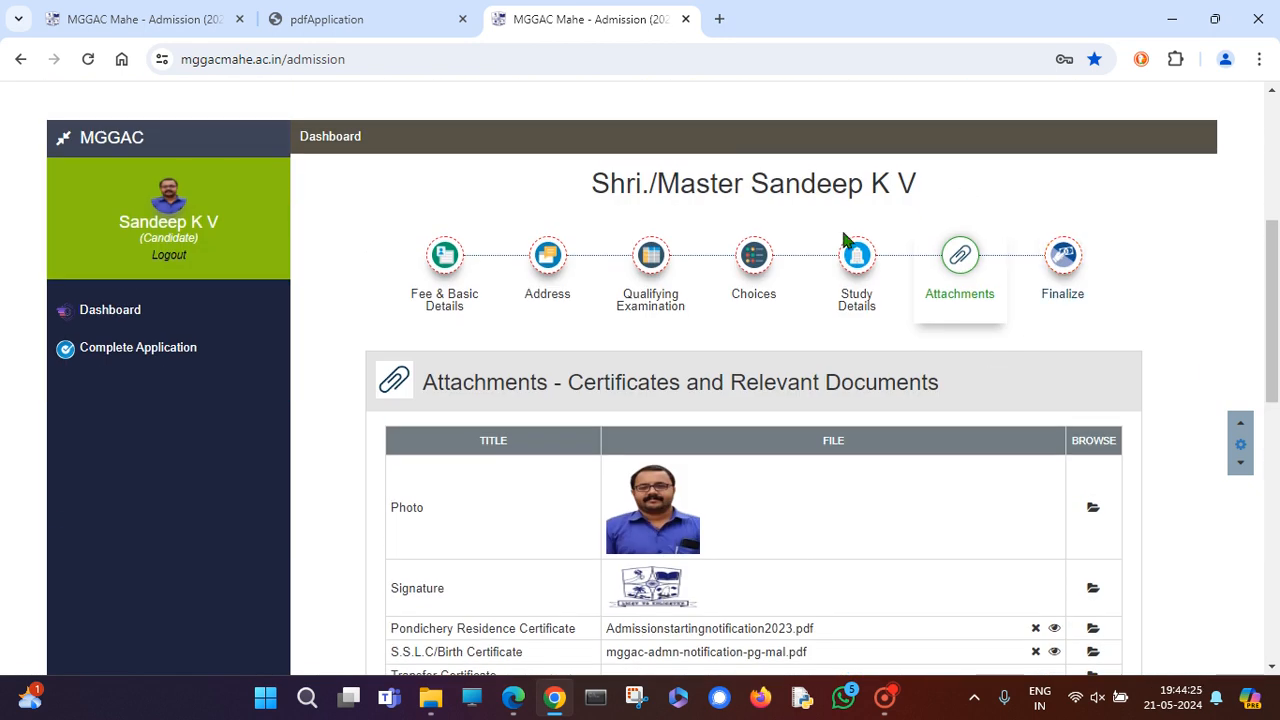
scroll(846, 243, "down", 3)
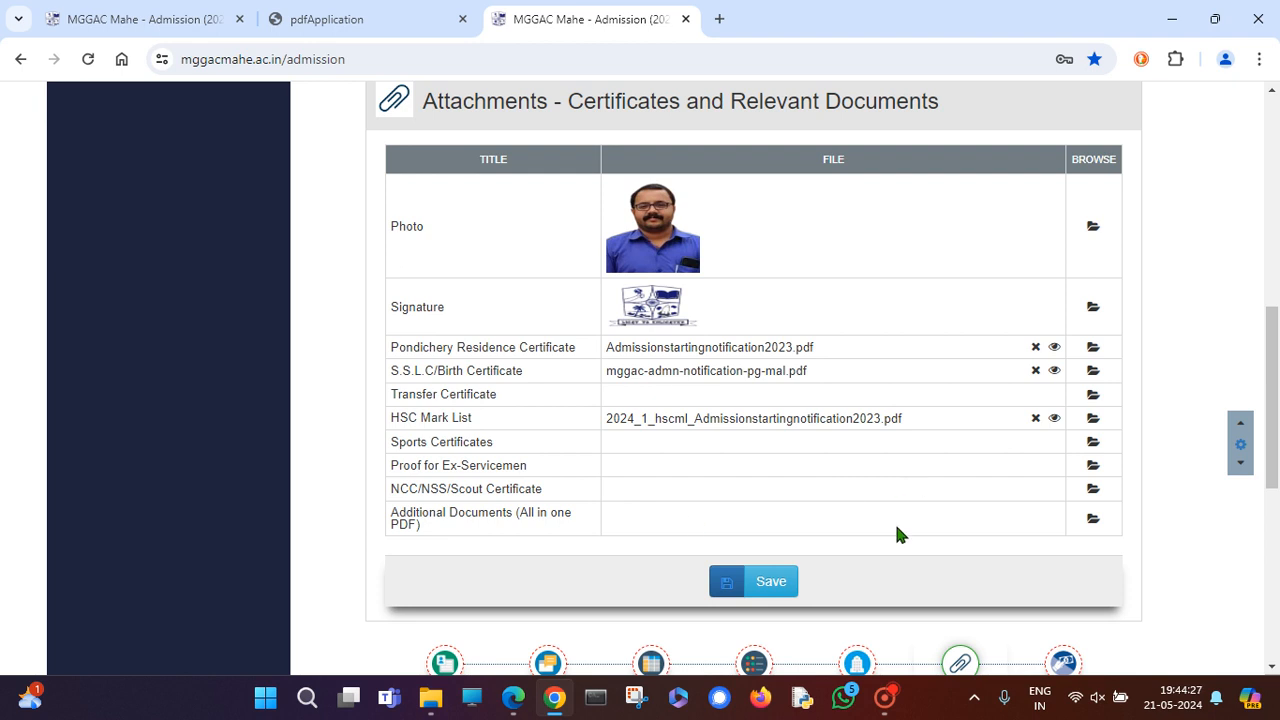
left_click(754, 586)
scroll(900, 520, "up", 3)
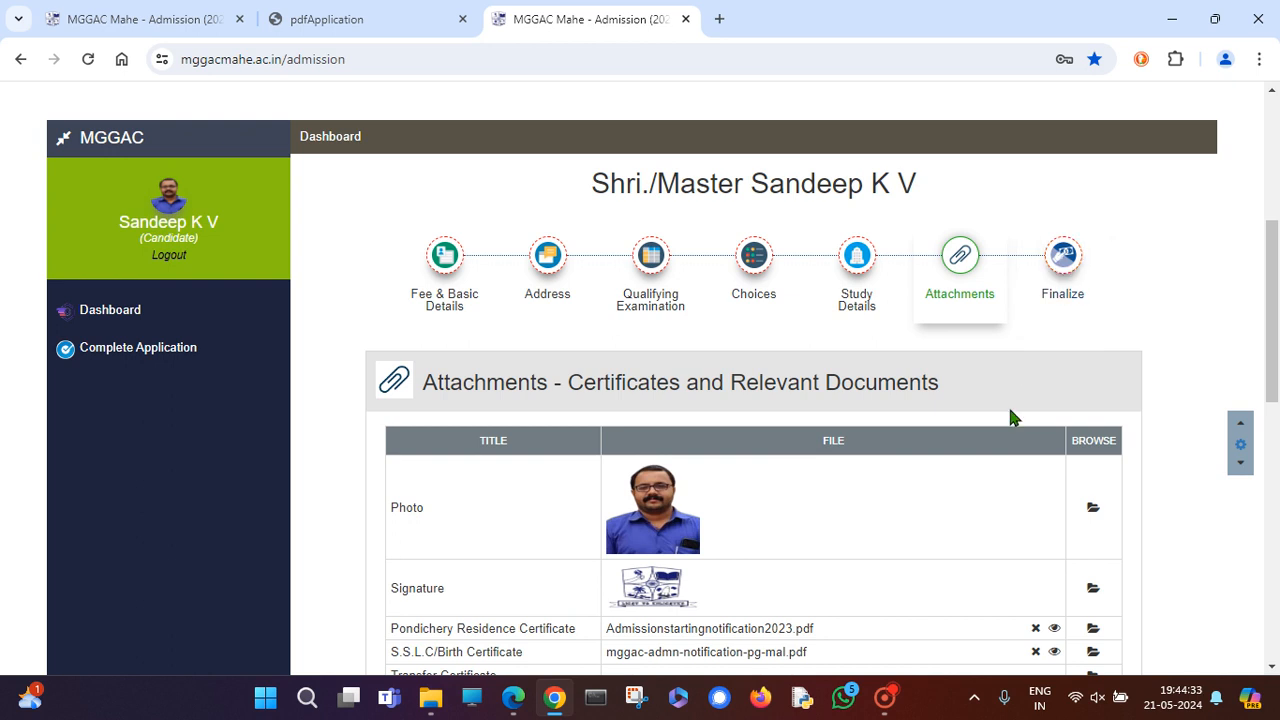
scroll(1008, 410, "up", 2)
Move to the Finalize step and open the Print/Preview application PDF.
left_click(1063, 446)
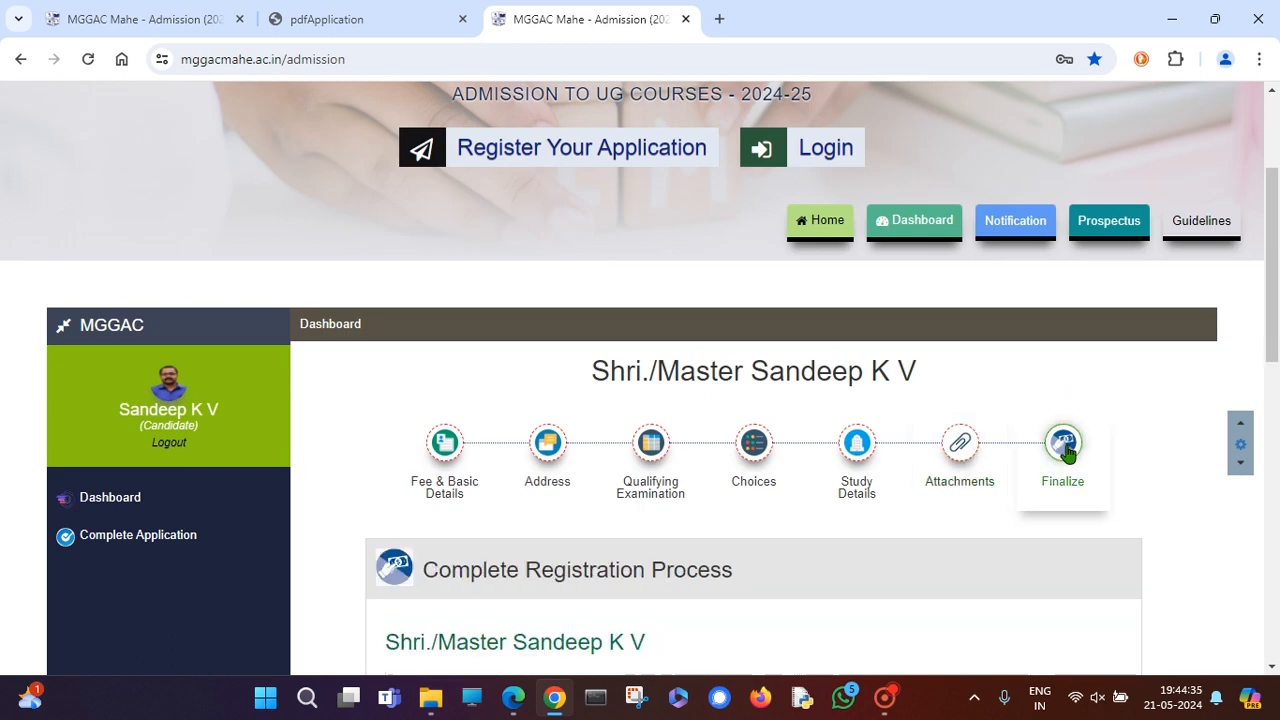
scroll(1065, 446, "down", 4)
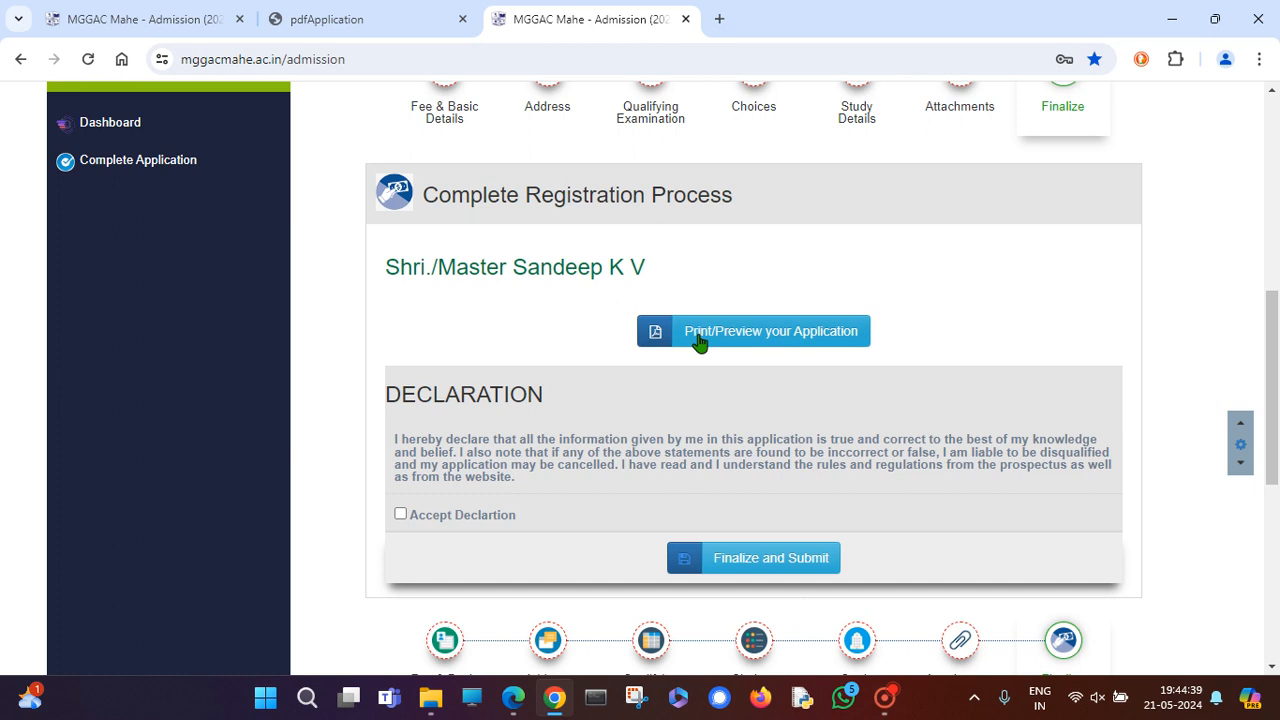
left_click(781, 343)
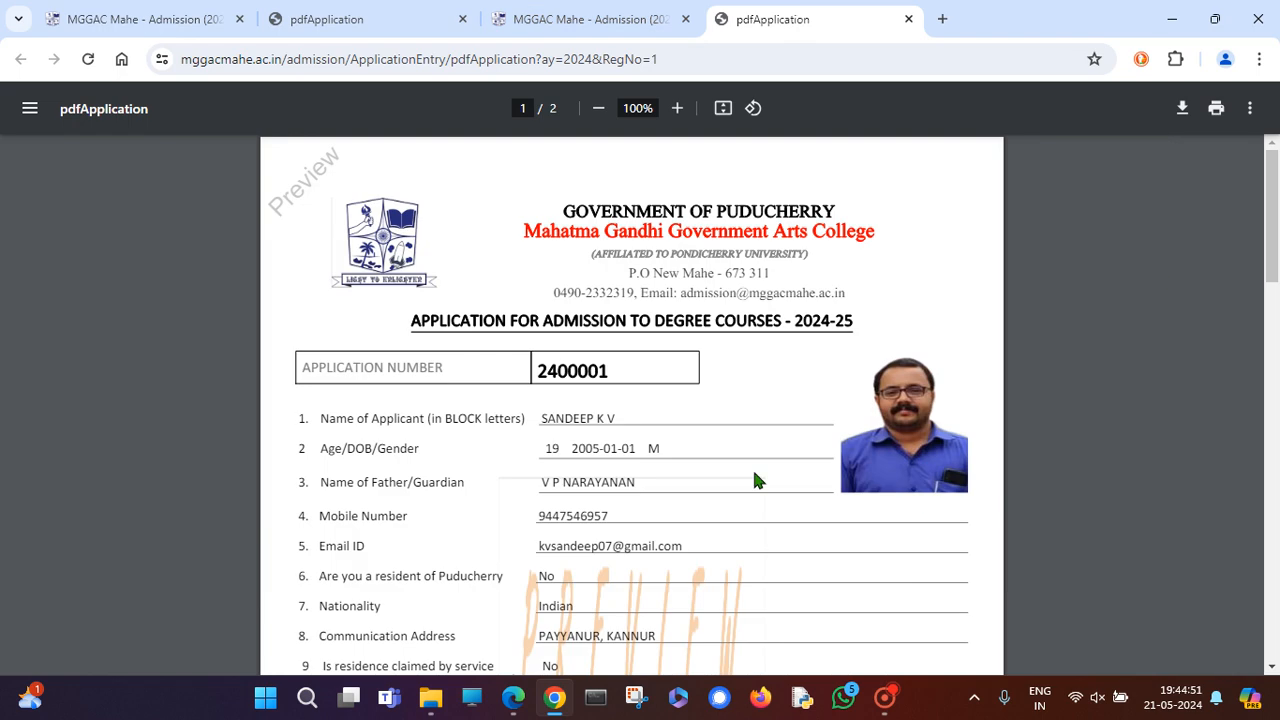
Scroll through both pages of the application preview and return to the top.
scroll(735, 478, "down", 2)
scroll(735, 476, "up", 3)
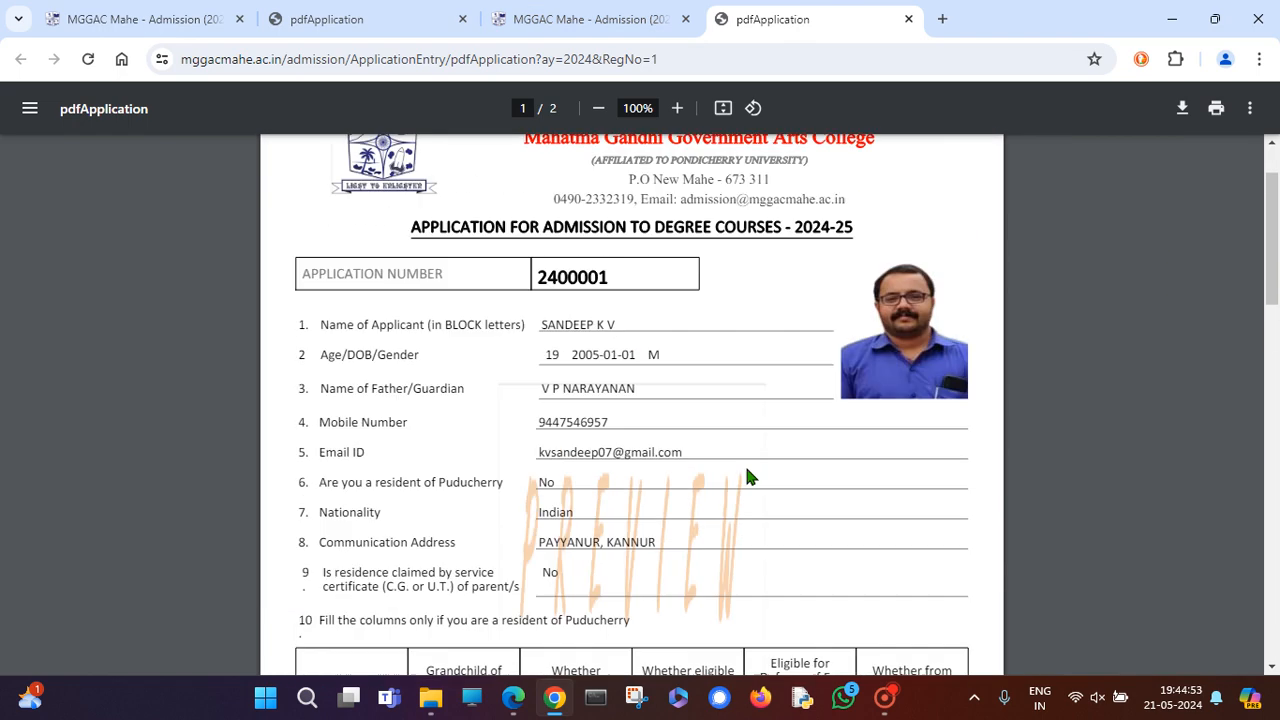
scroll(641, 390, "down", 4)
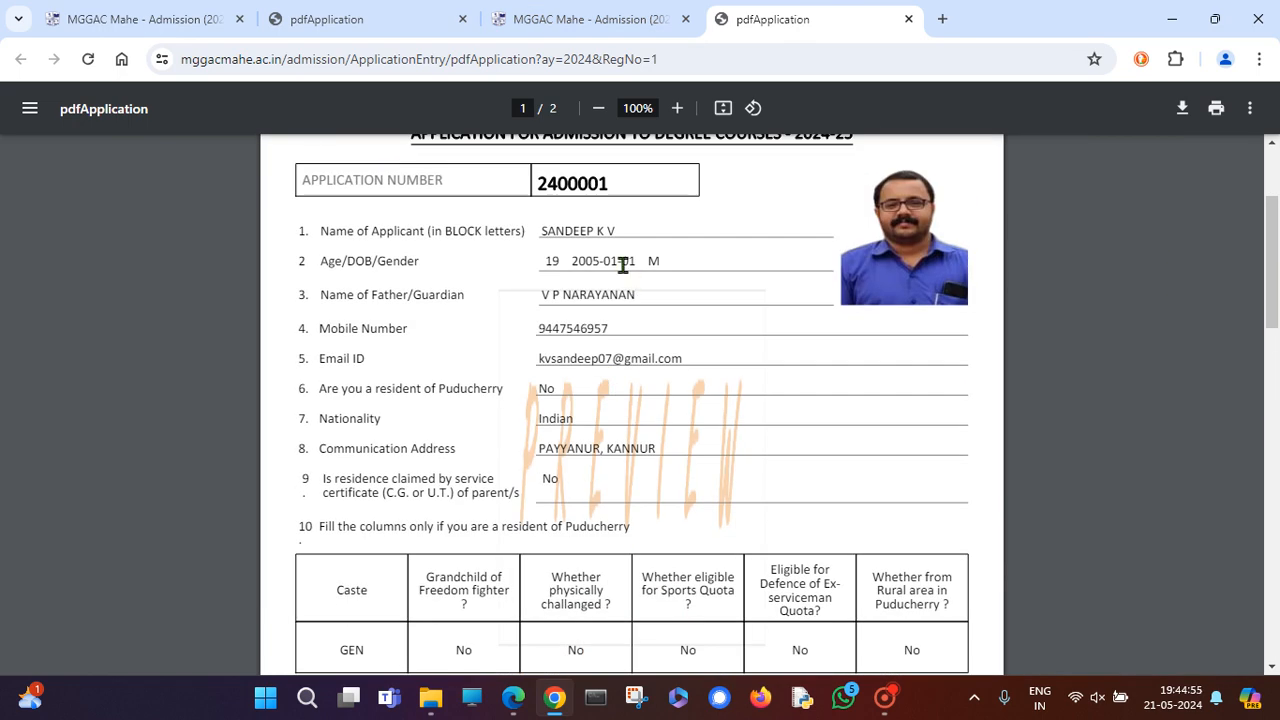
scroll(880, 580, "down", 2)
scroll(880, 565, "up", 5)
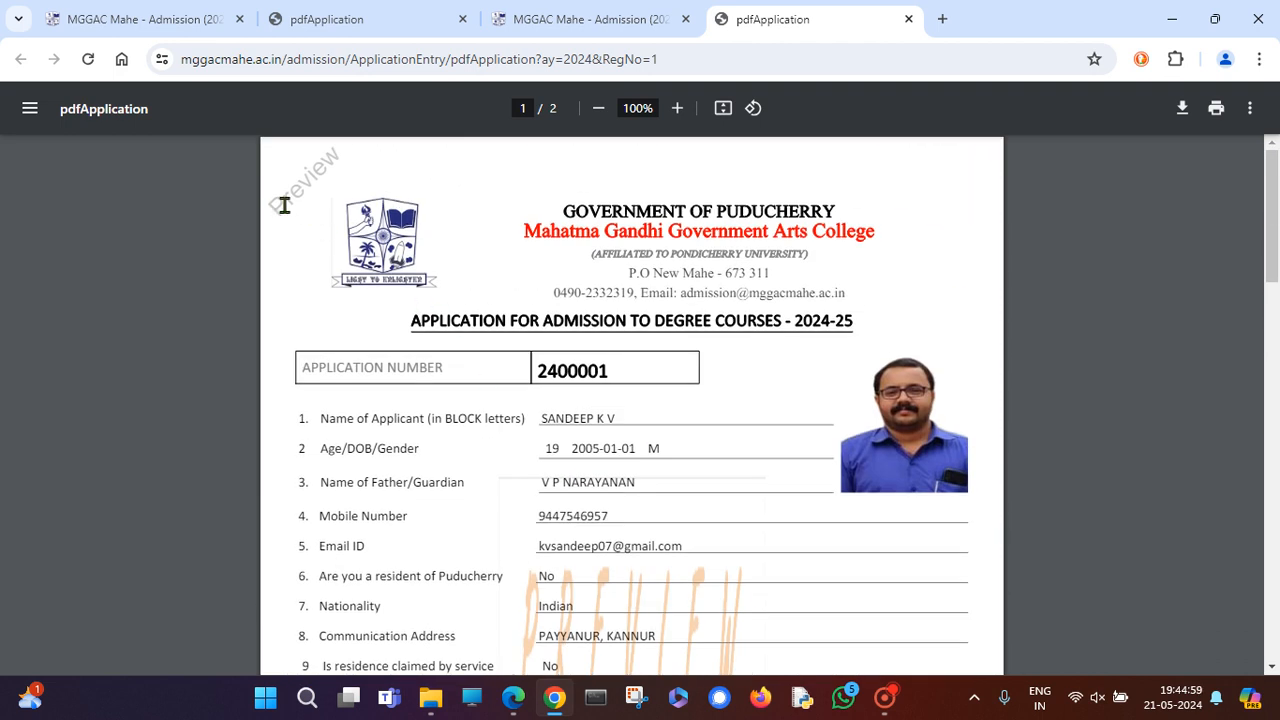
left_click_drag(286, 204, 378, 164)
scroll(491, 370, "down", 2)
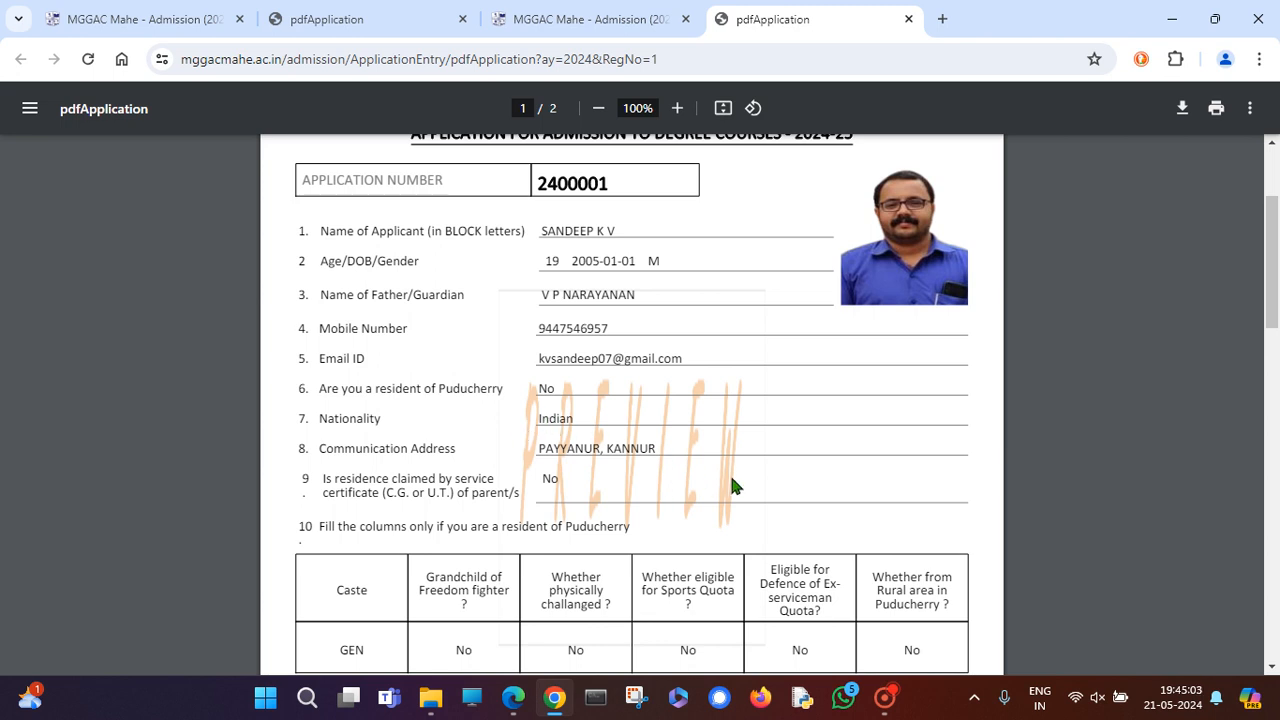
scroll(560, 460, "down", 15)
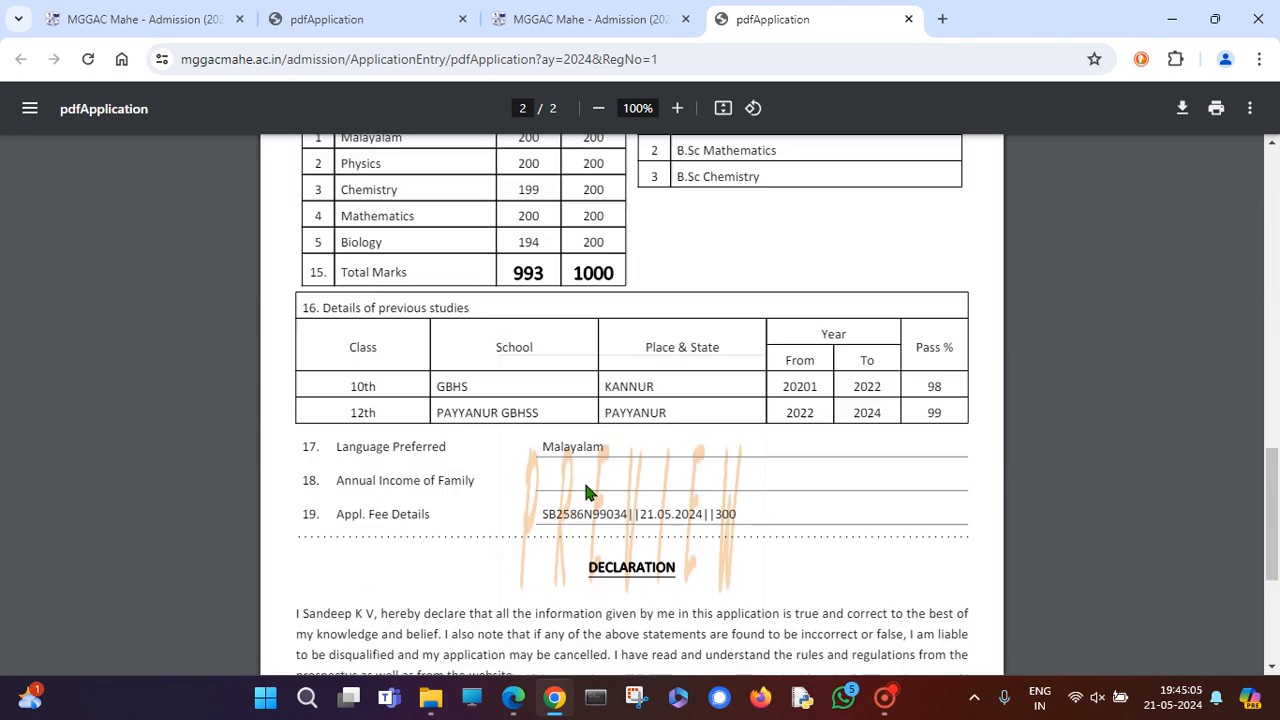
scroll(700, 535, "up", 15)
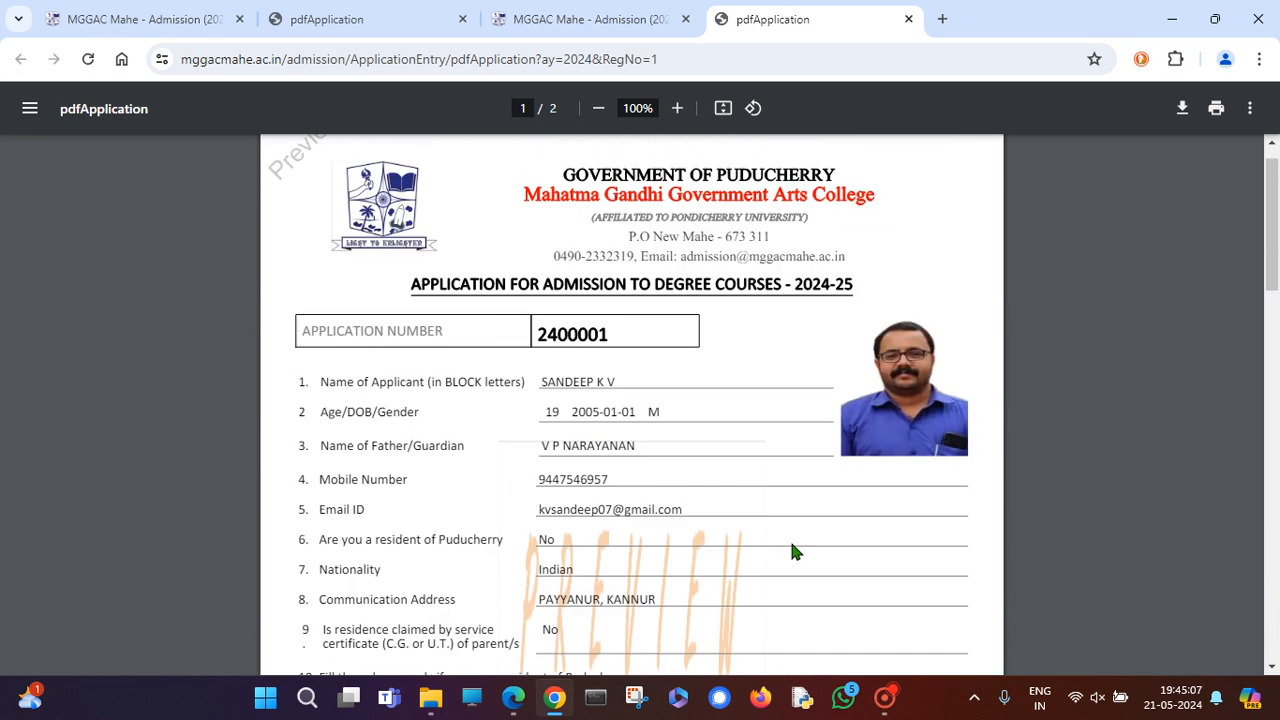
scroll(791, 549, "down", 5)
scroll(791, 549, "down", 9)
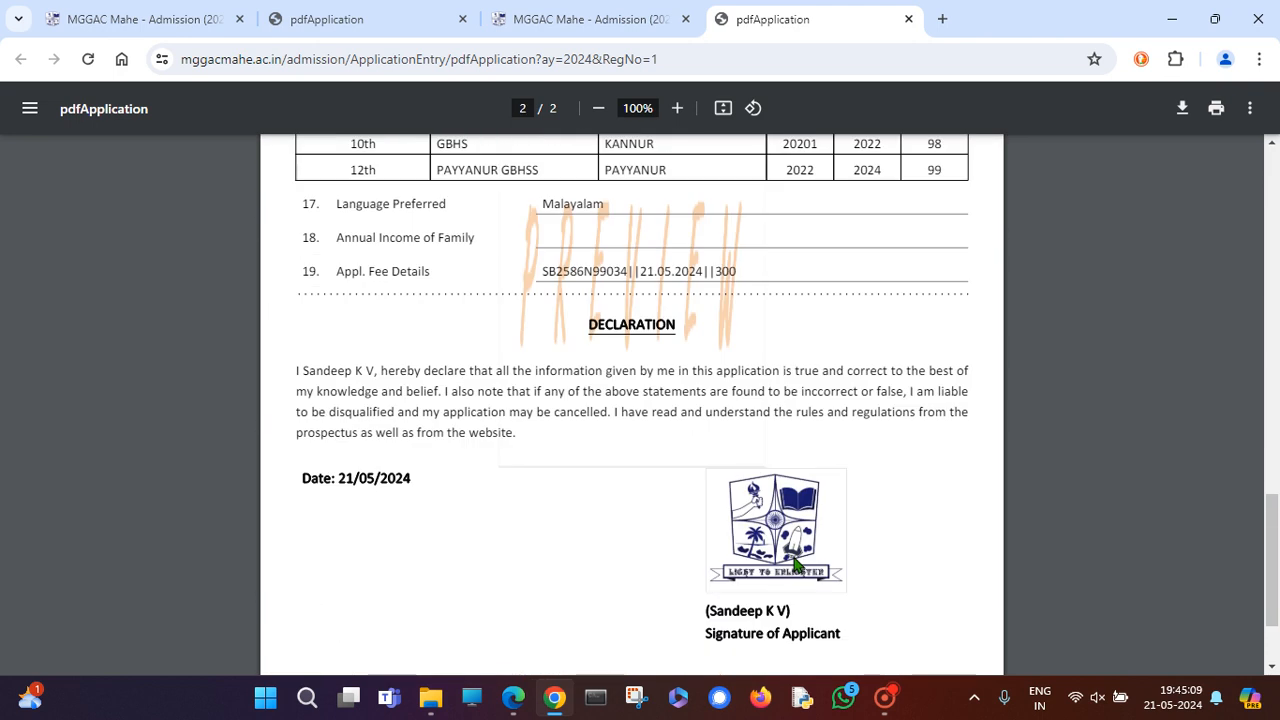
scroll(795, 553, "up", 5)
scroll(797, 557, "up", 10)
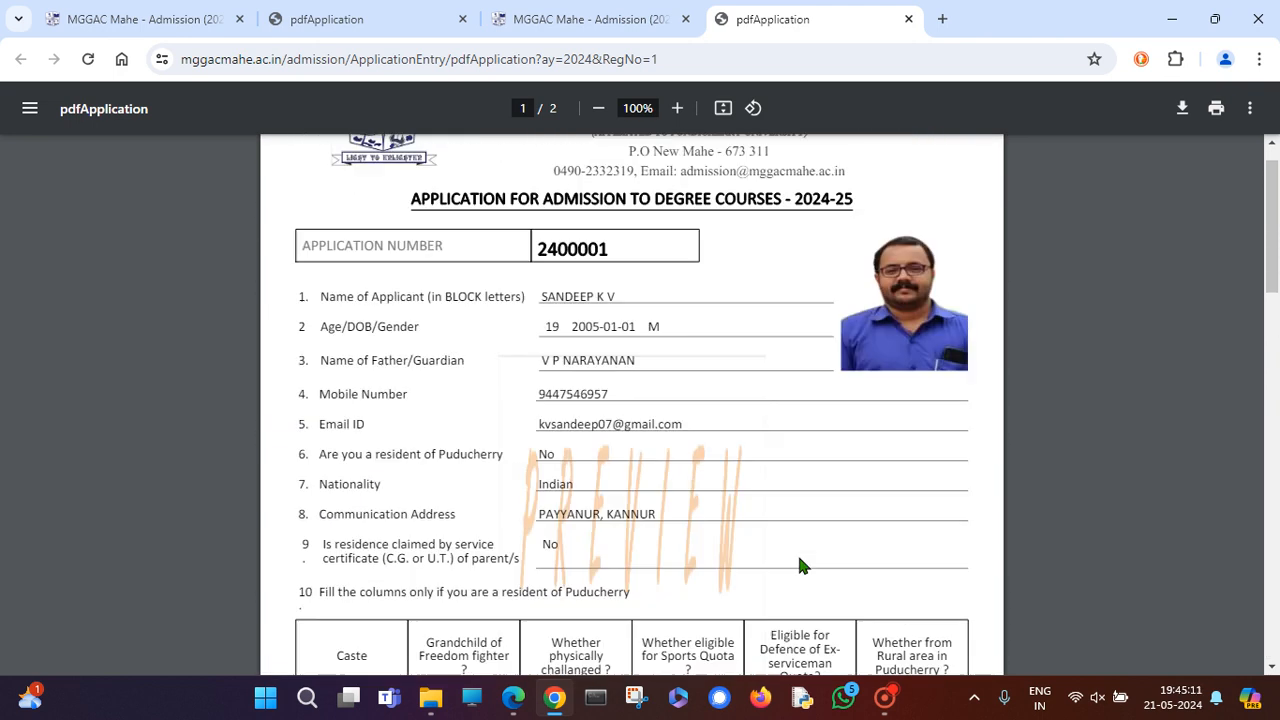
scroll(800, 566, "down", 7)
scroll(800, 566, "up", 3)
scroll(800, 566, "down", 2)
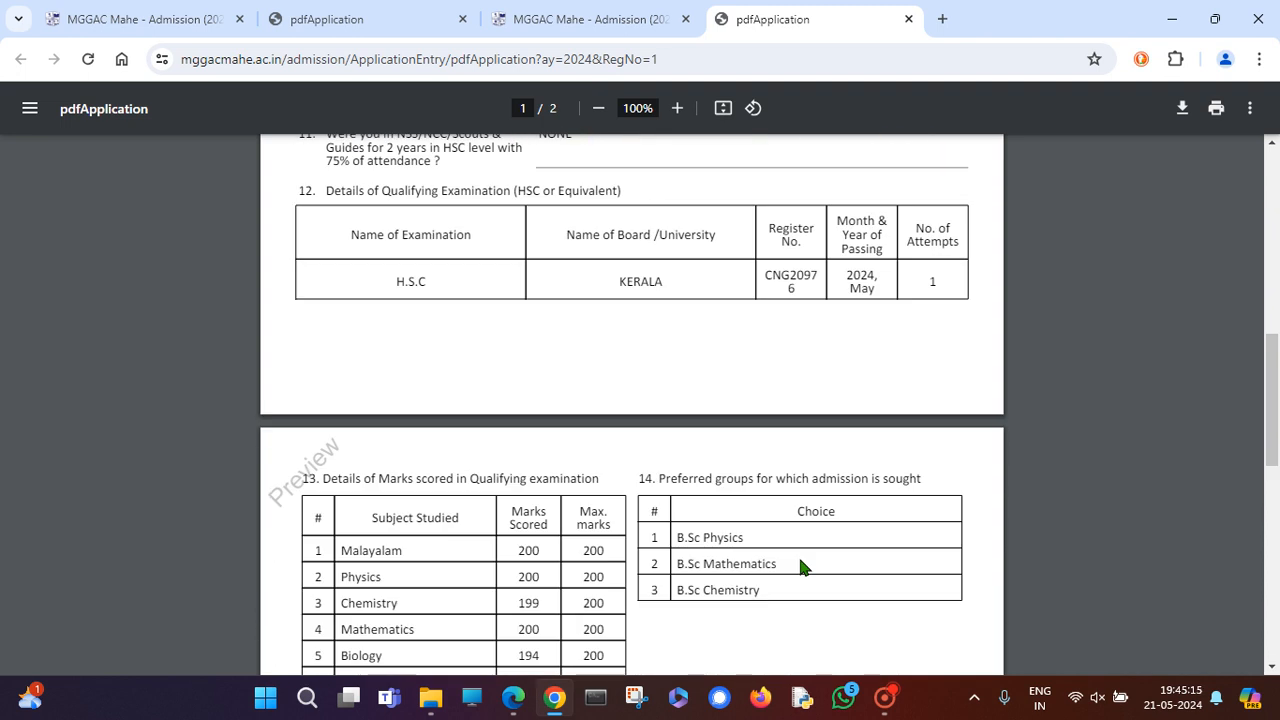
scroll(800, 566, "up", 3)
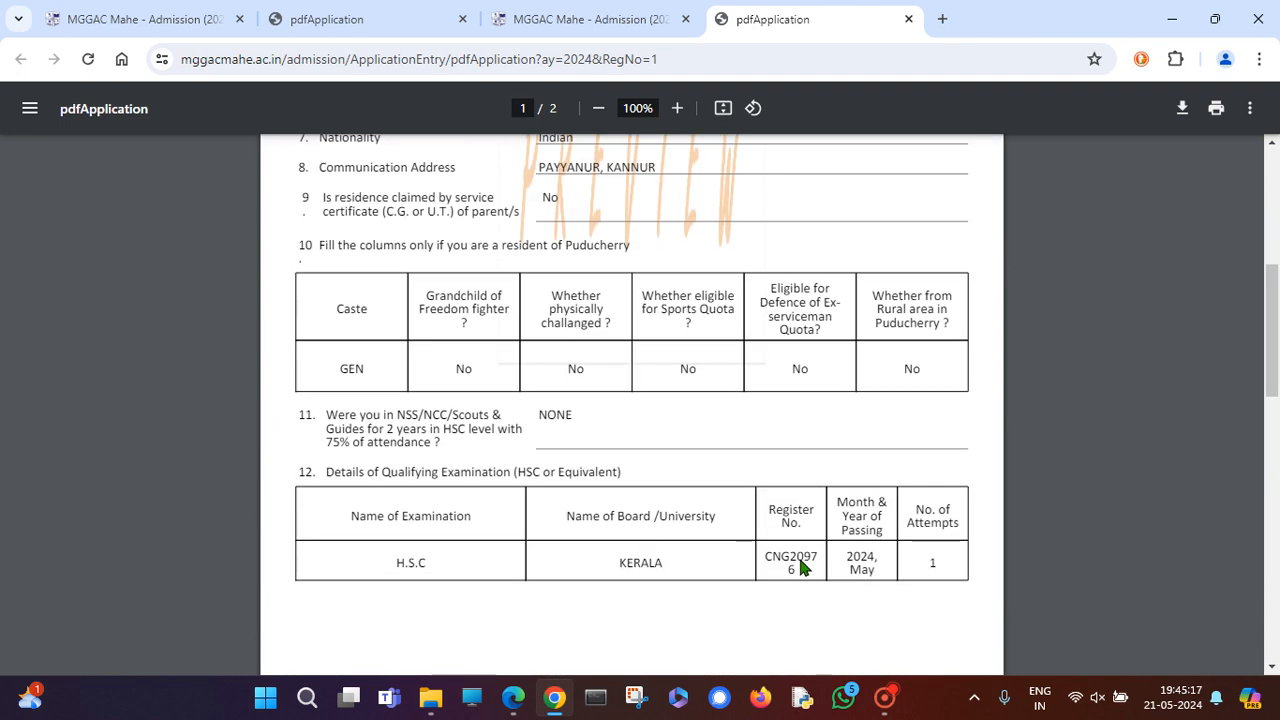
scroll(800, 566, "down", 5)
scroll(800, 566, "up", 8)
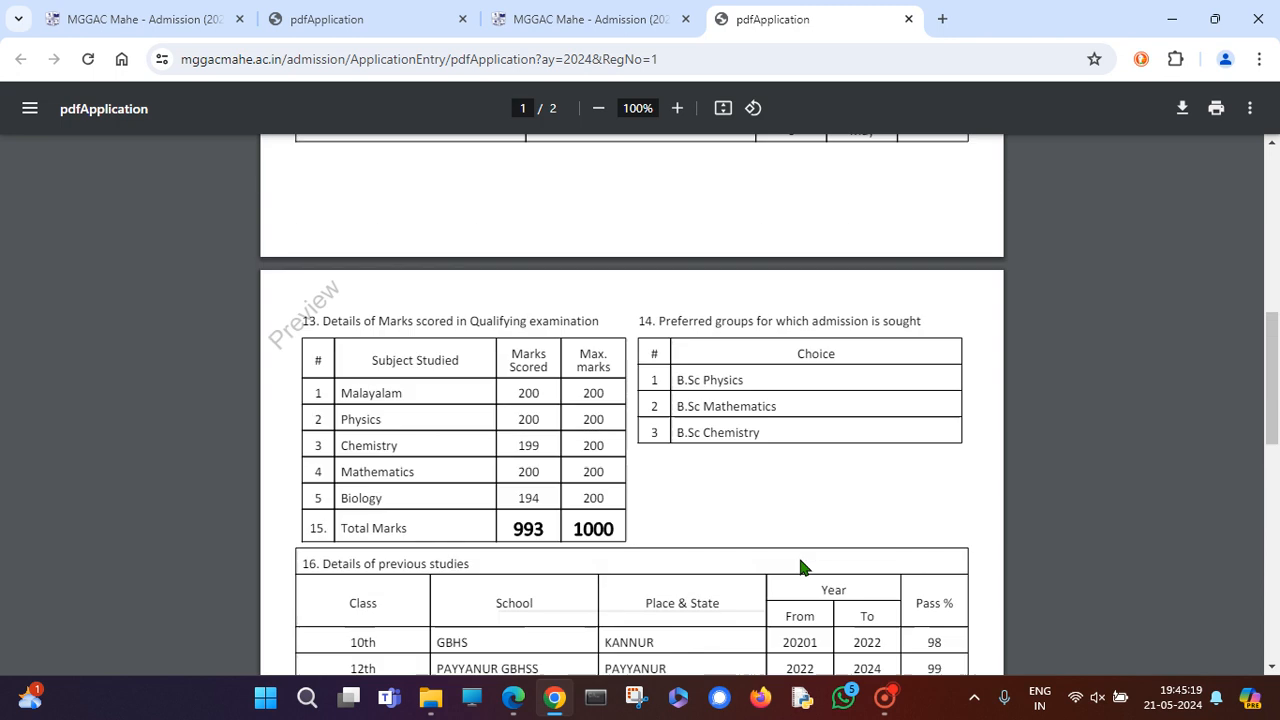
scroll(800, 568, "up", 1)
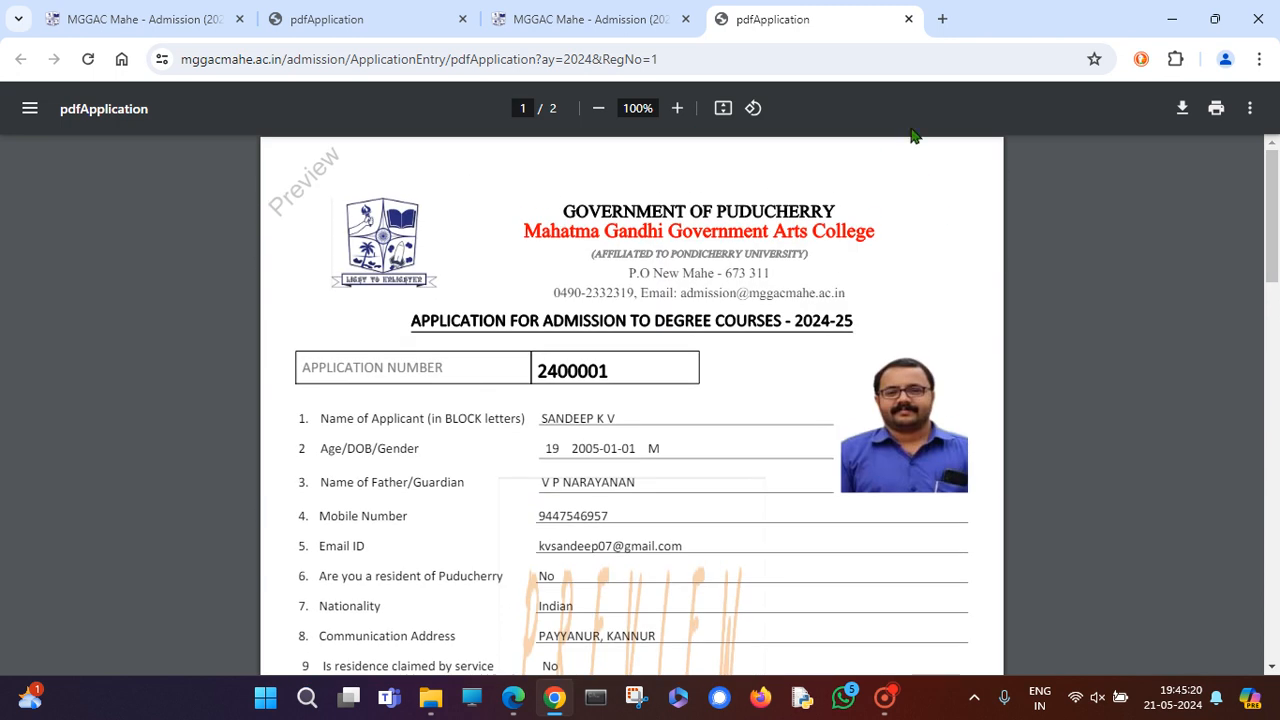
Close the preview tab and read the DECLARATION on the Finalize page.
left_click(909, 20)
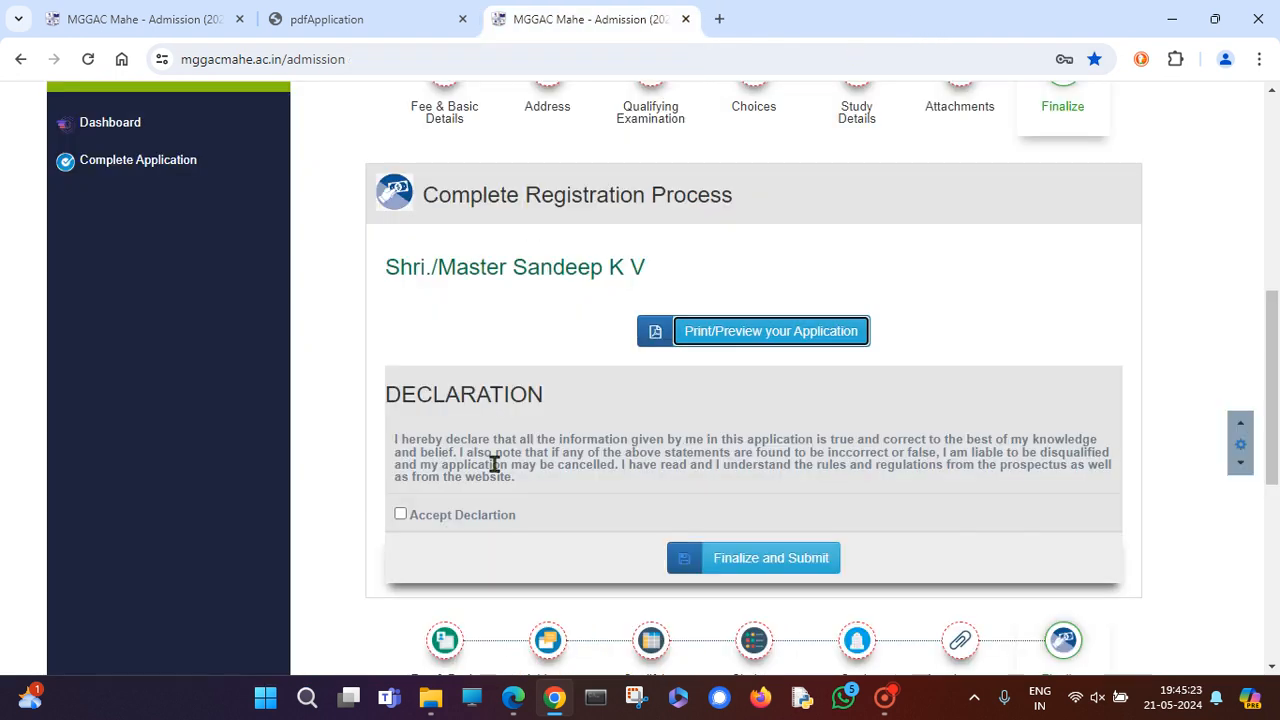
left_click_drag(386, 396, 560, 403)
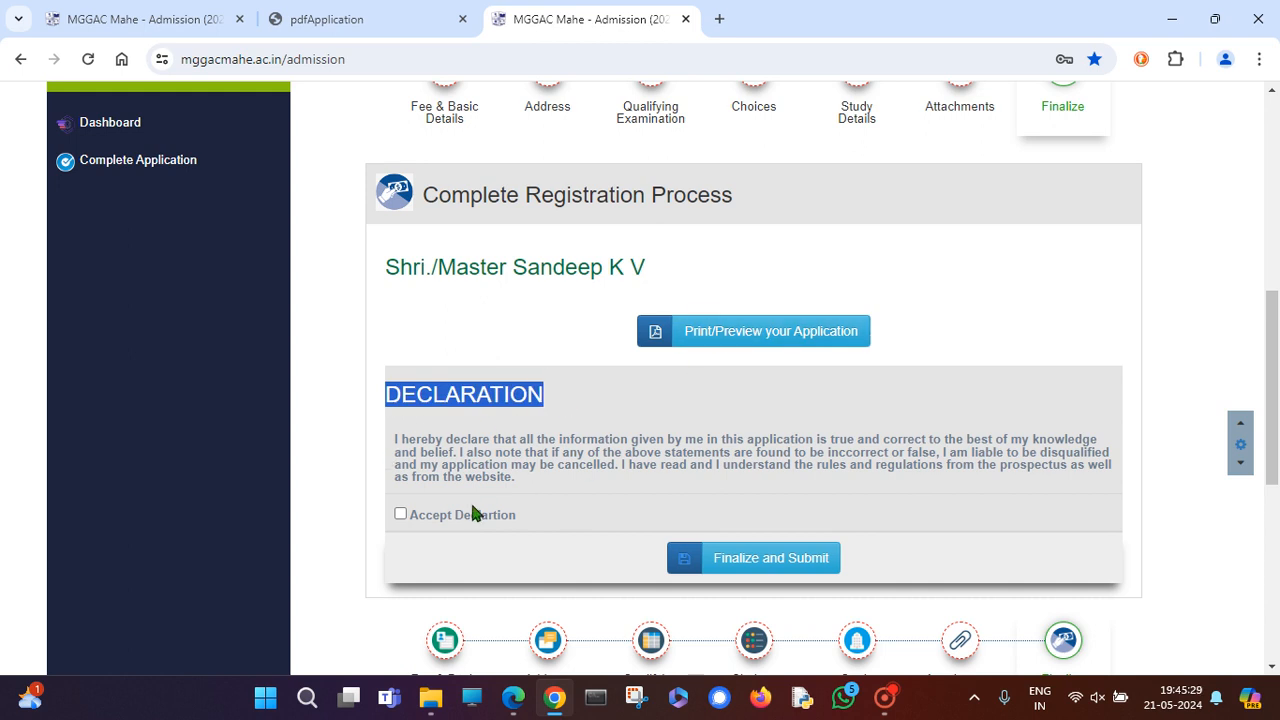
scroll(870, 310, "up", 3)
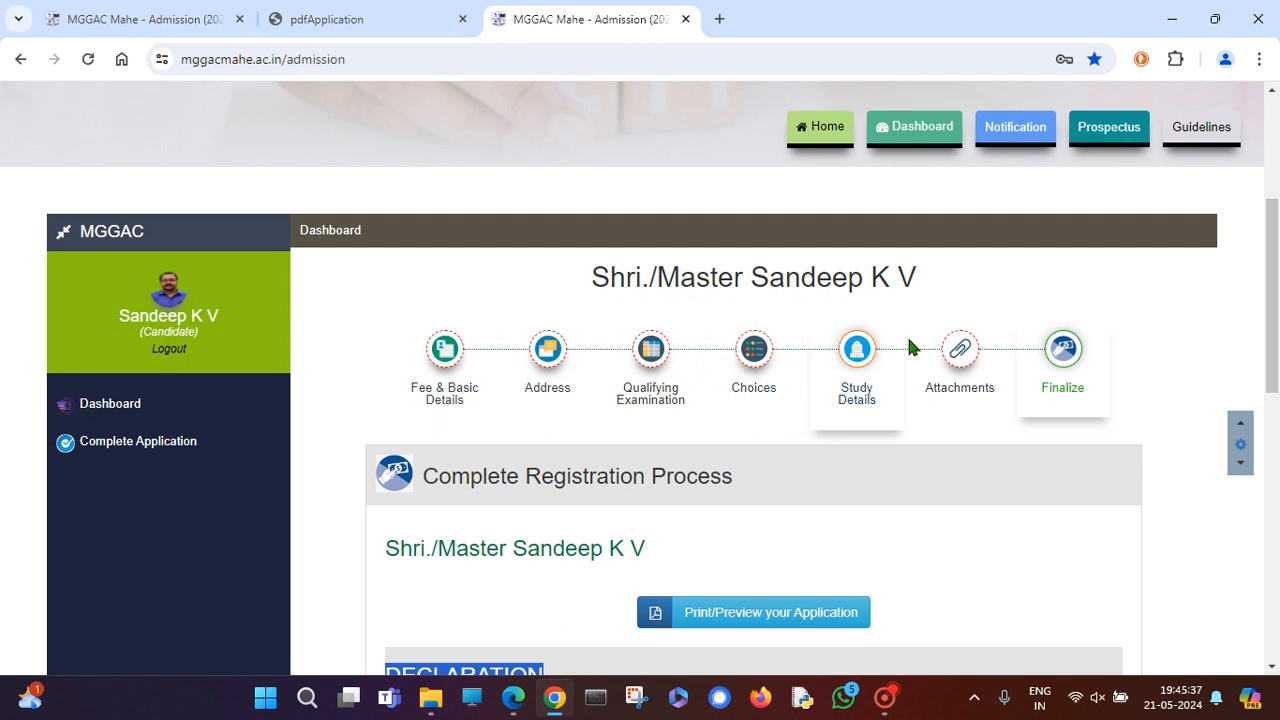
scroll(1003, 360, "down", 2)
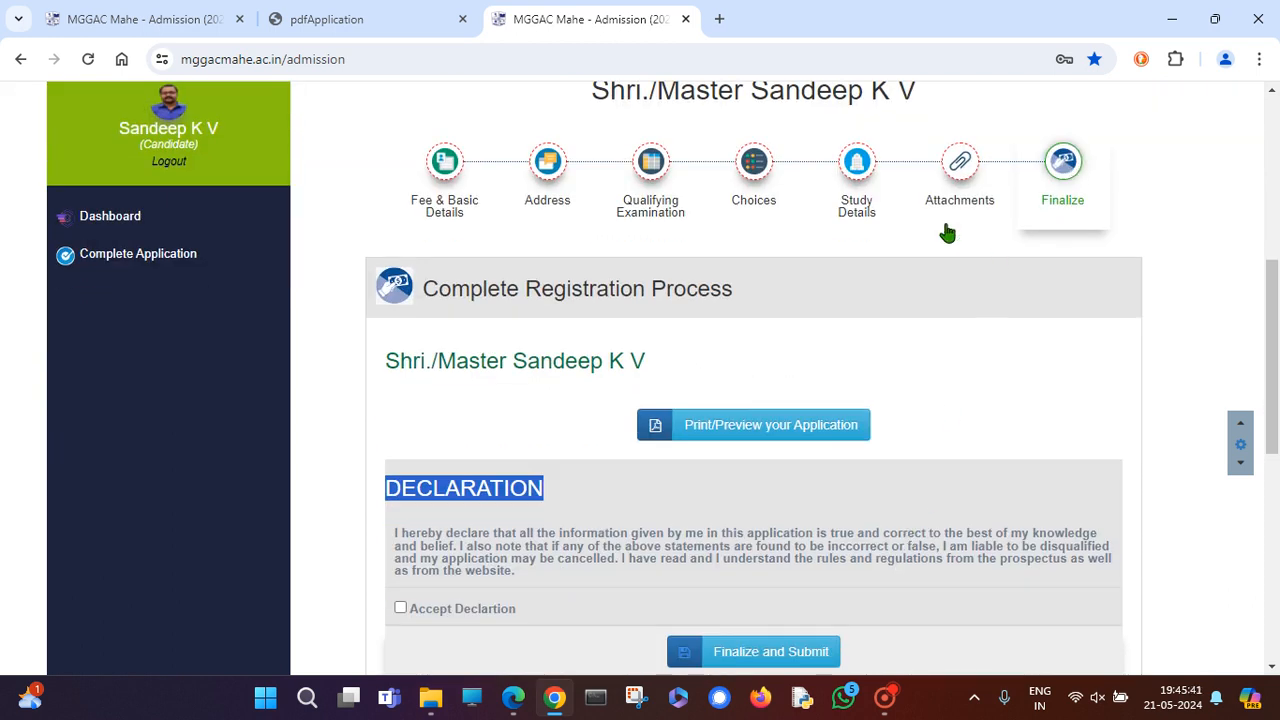
Review the Fee & Basic Details, Address, Qualifying Examination and Choices sections in turn.
left_click(447, 168)
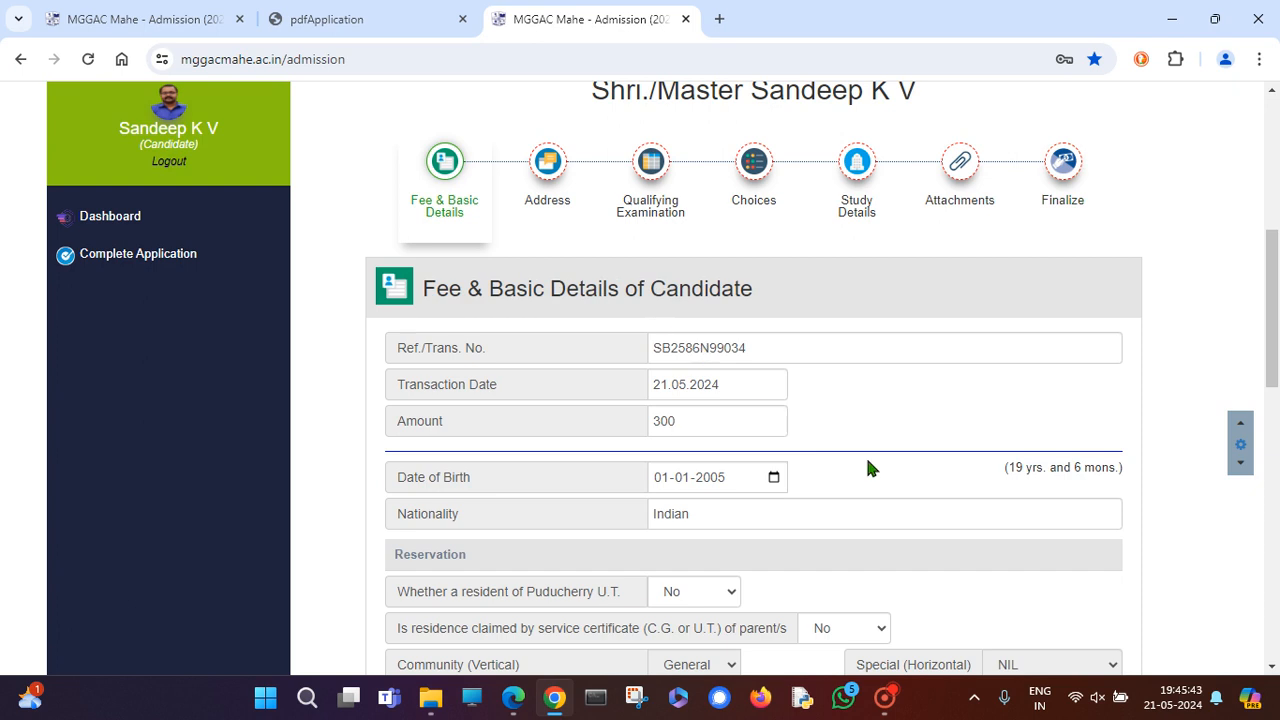
scroll(894, 480, "down", 2)
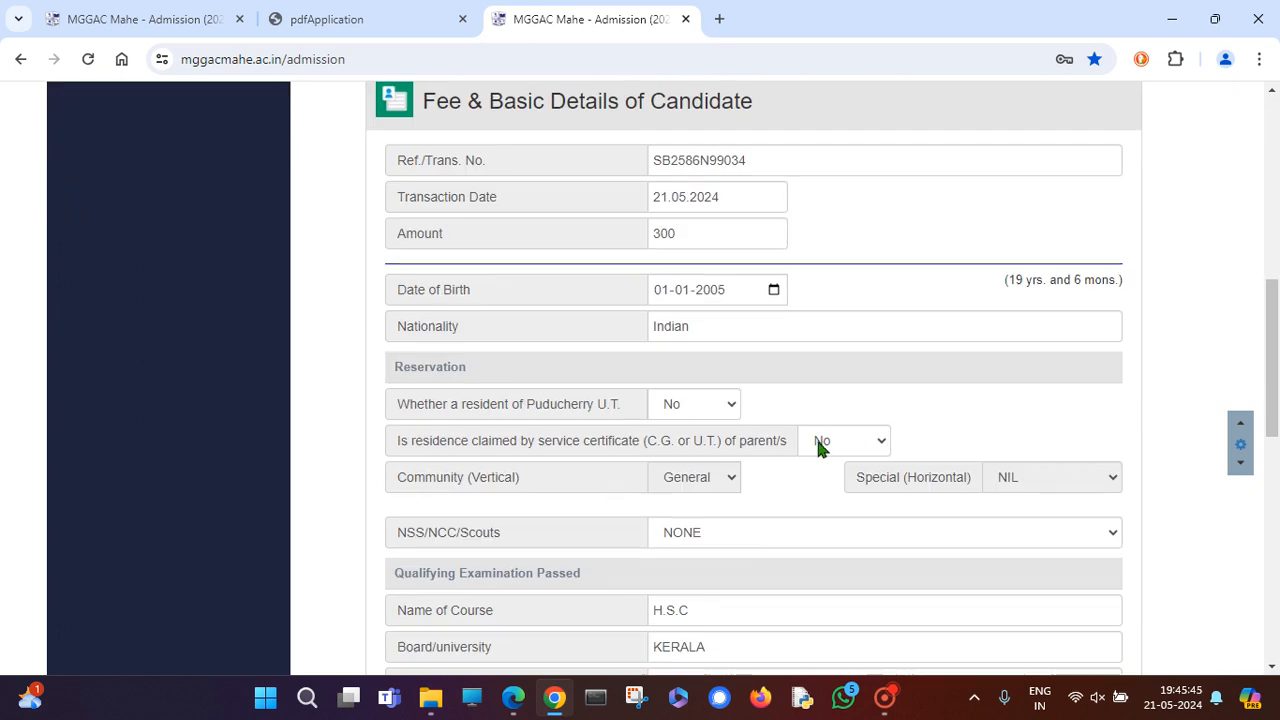
scroll(766, 468, "up", 2)
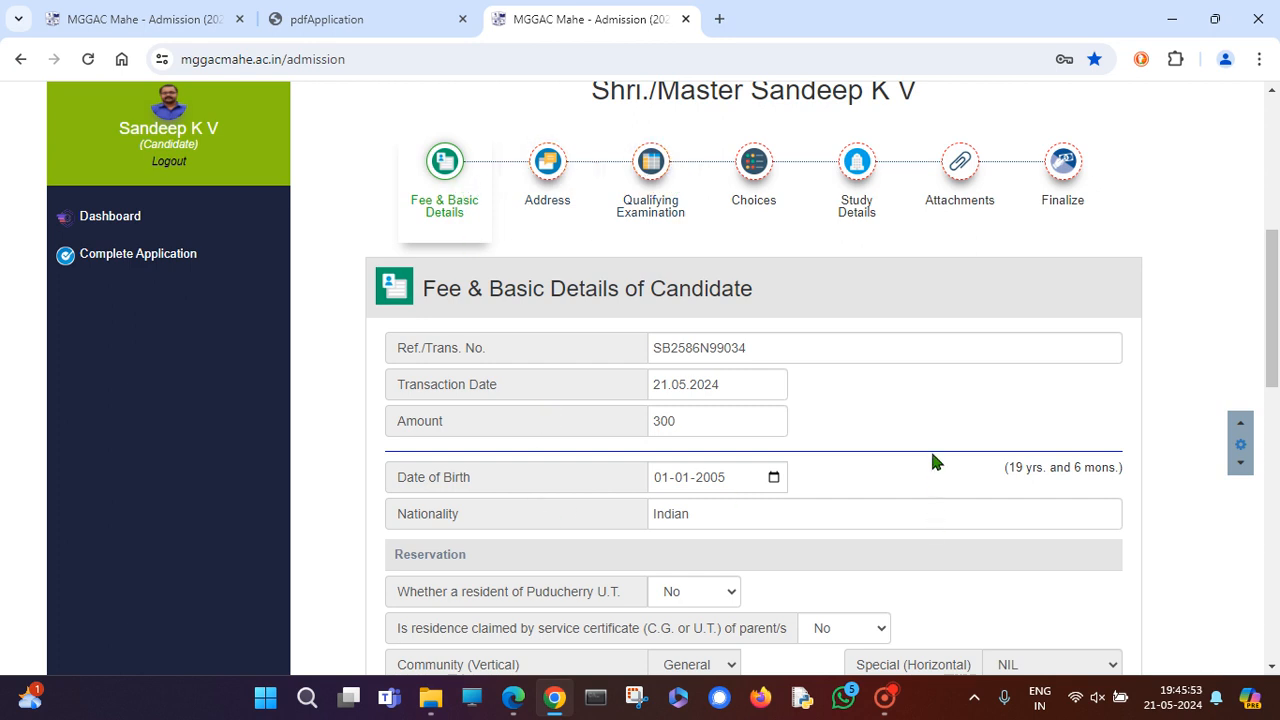
left_click(549, 175)
left_click(651, 172)
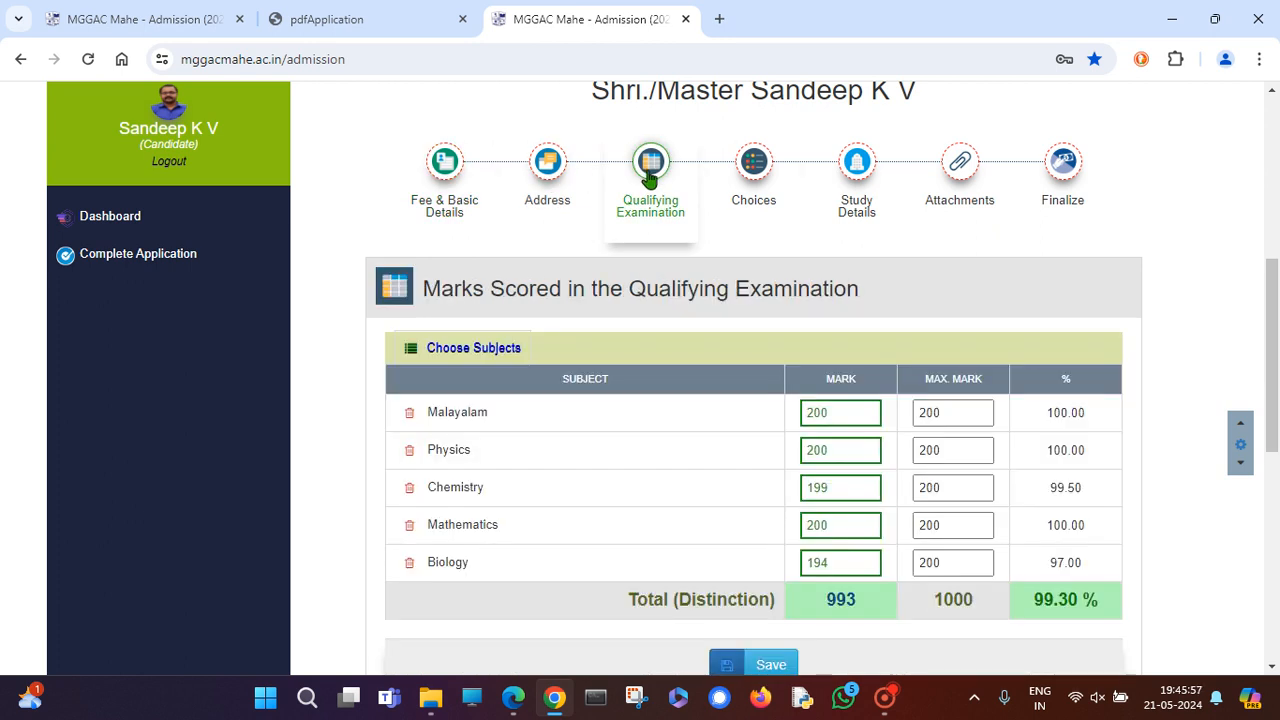
left_click(762, 173)
scroll(580, 390, "down", 1)
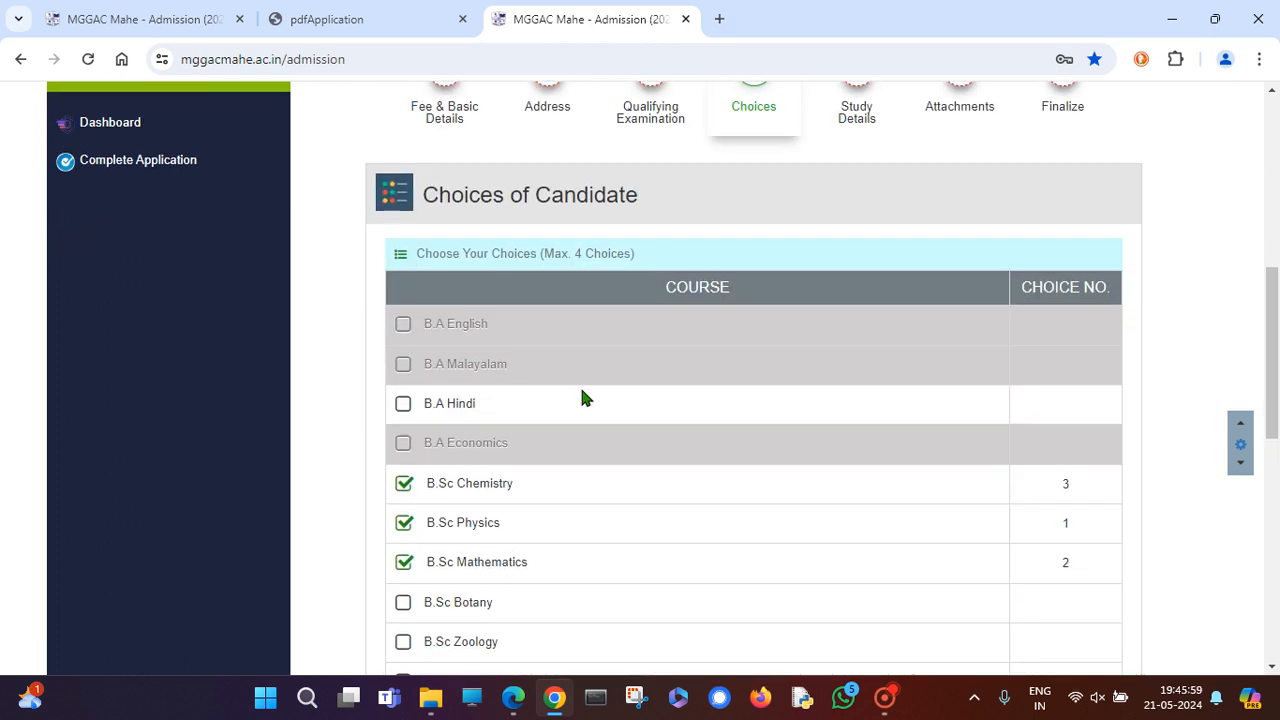
scroll(575, 534, "up", 2)
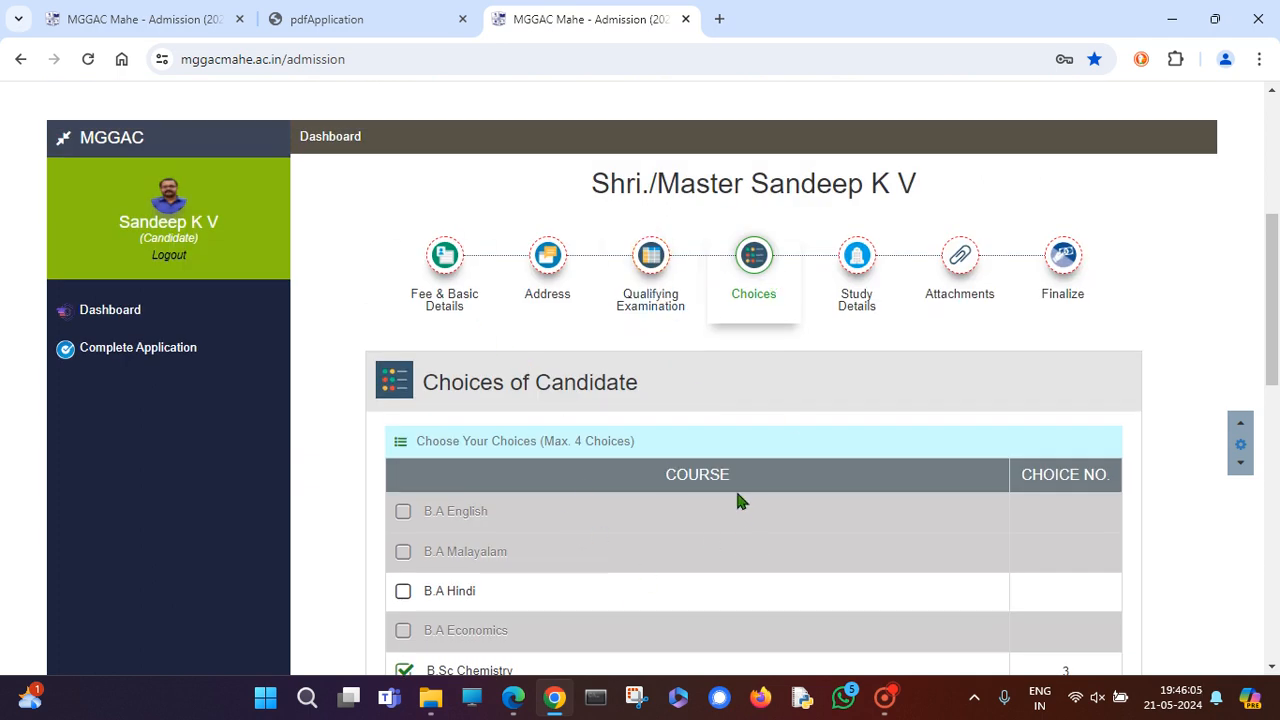
Recheck Fee & Basic Details, then return to the Choices of Candidate course list.
left_click(476, 281)
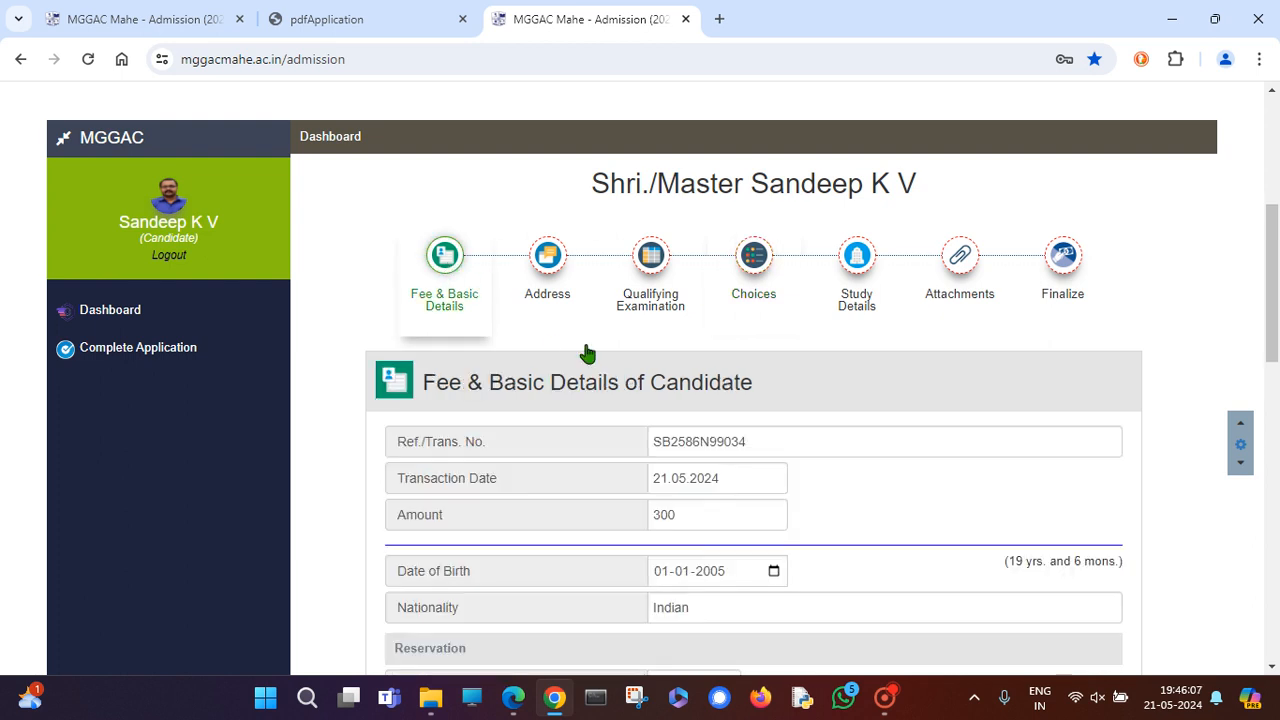
scroll(640, 390, "down", 2)
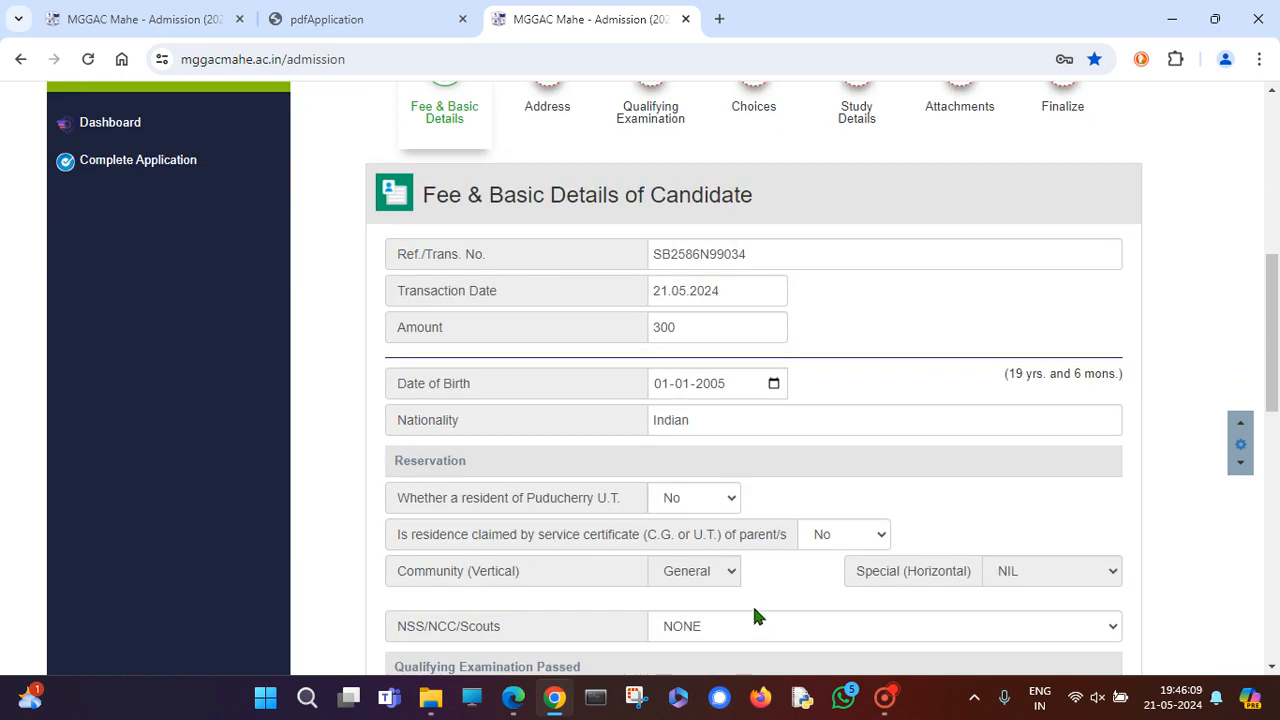
scroll(802, 573, "up", 4)
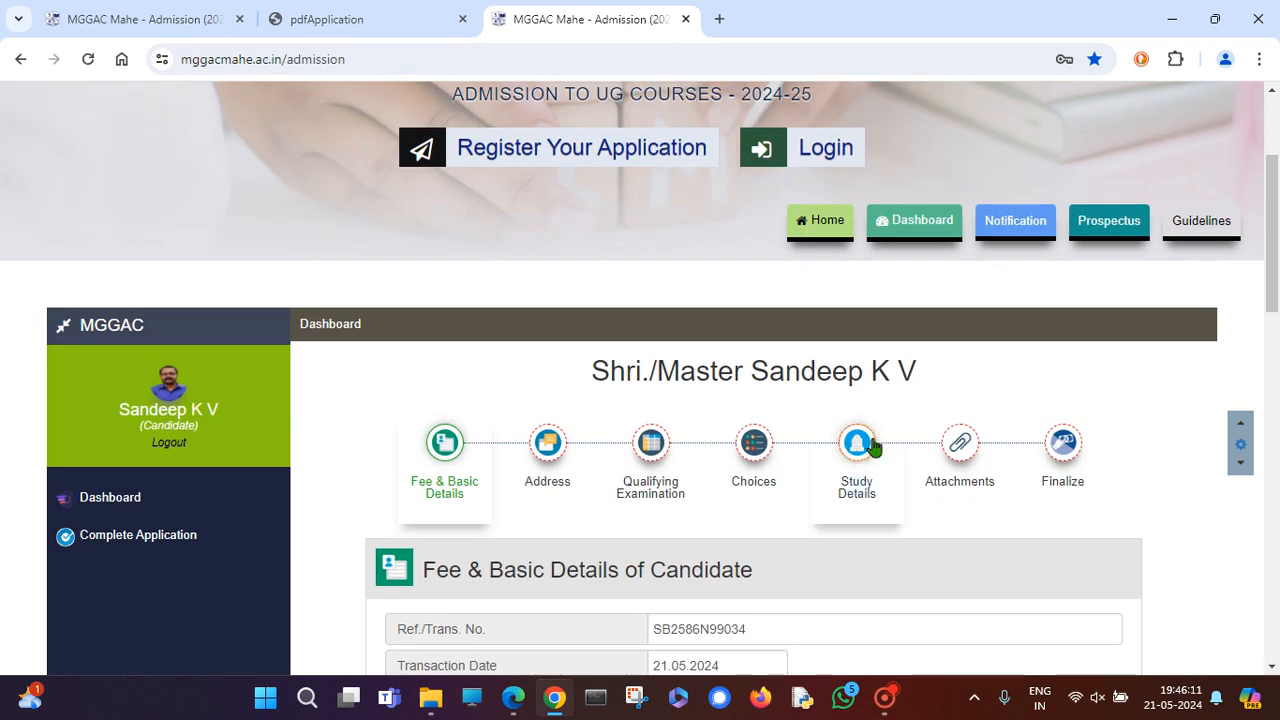
left_click(757, 452)
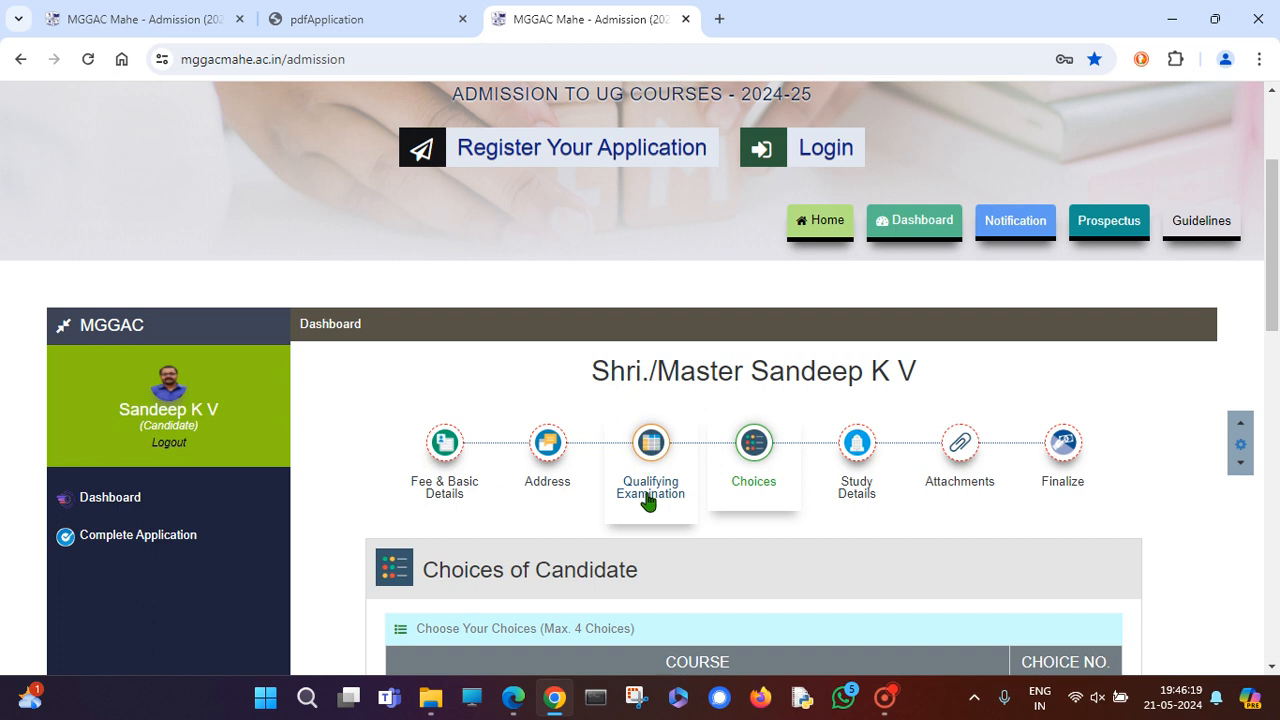
scroll(636, 543, "down", 2)
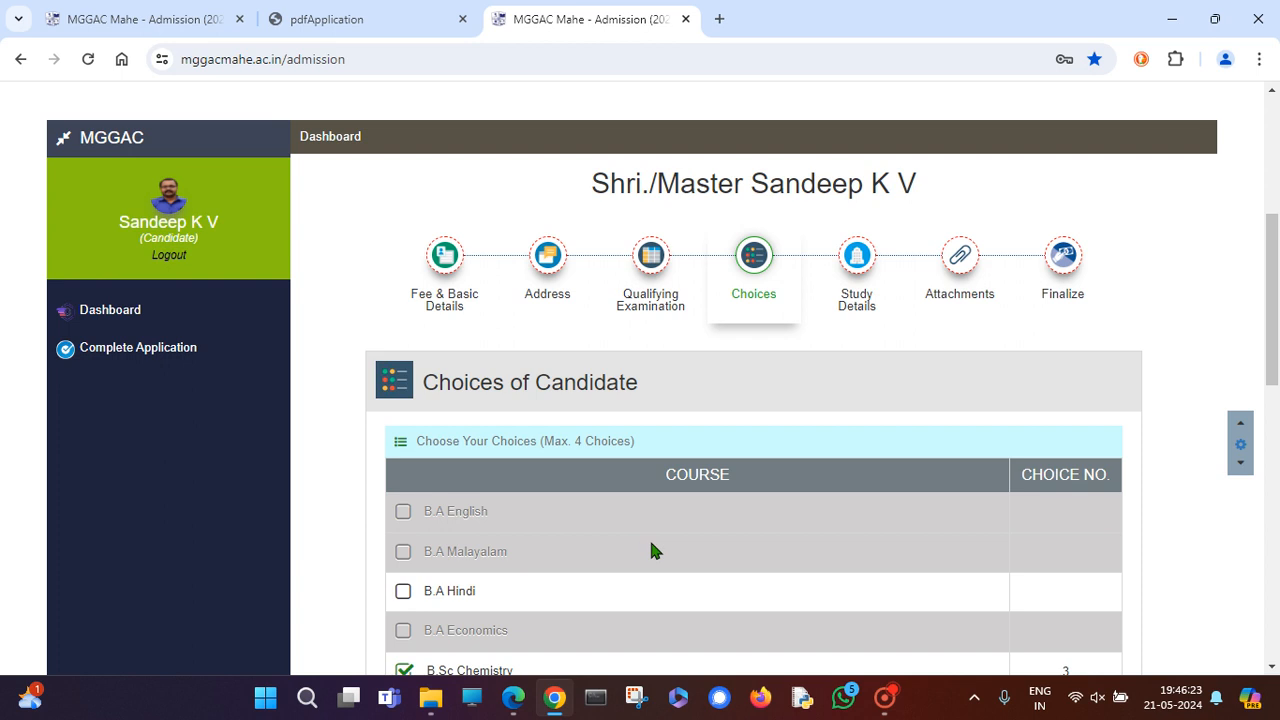
Accept the declaration, Finalize and Submit, and confirm the success message.
left_click(1060, 262)
scroll(723, 443, "down", 2)
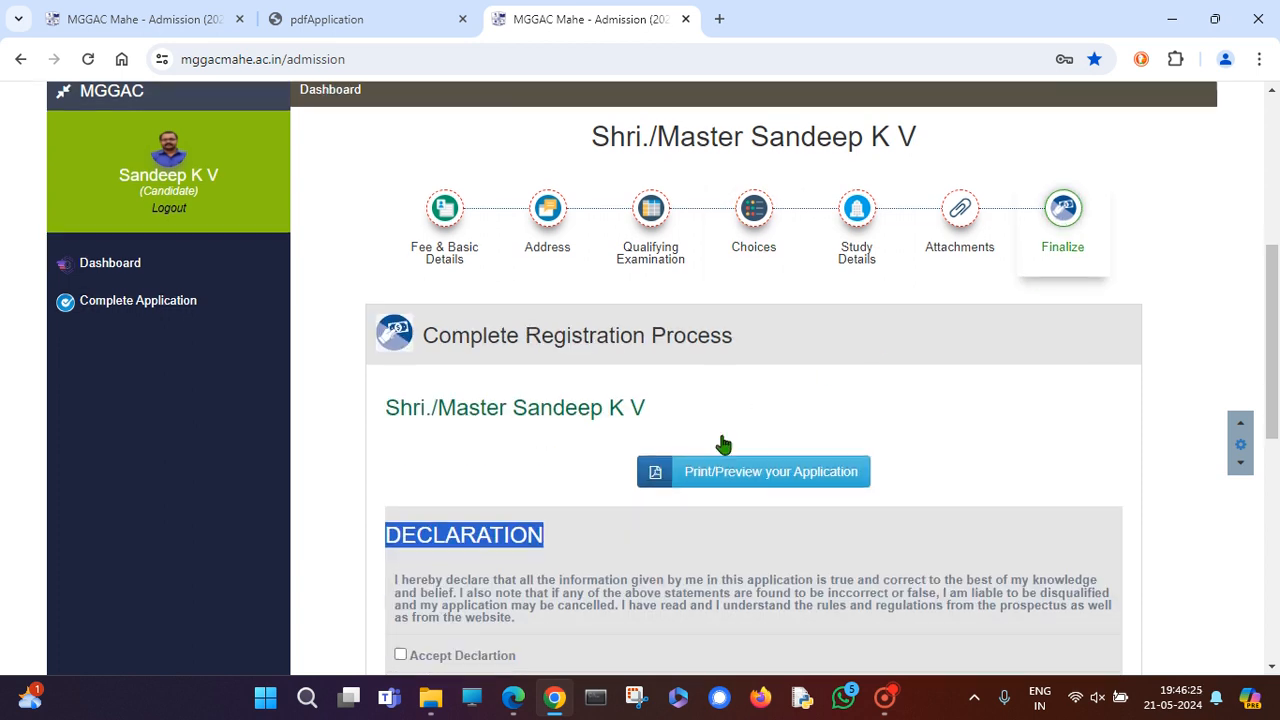
scroll(718, 436, "down", 1)
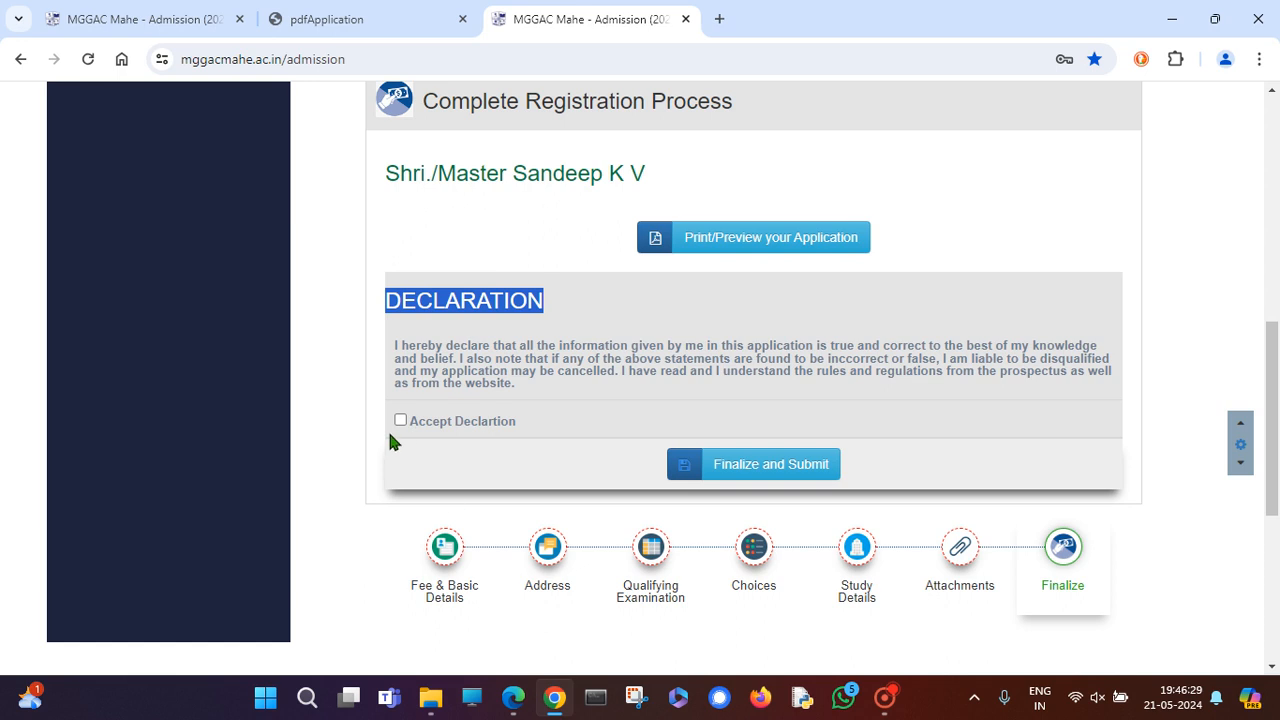
left_click(756, 475)
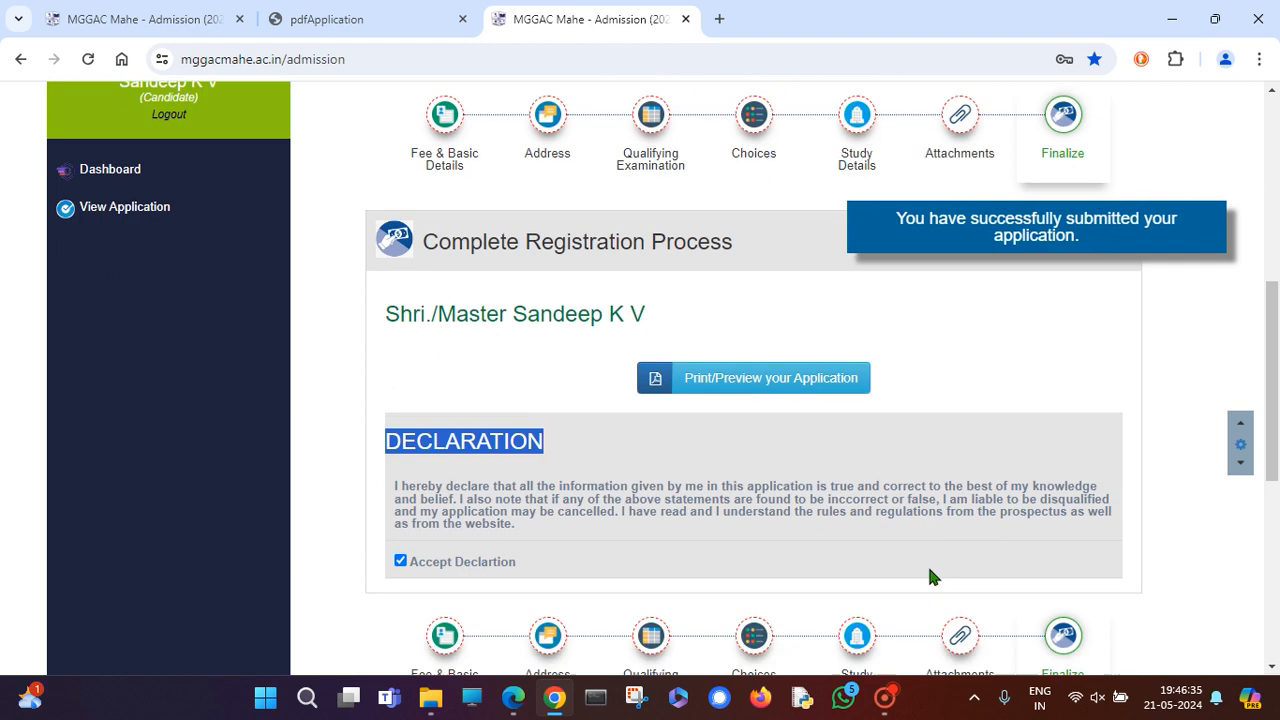
scroll(928, 575, "down", 1)
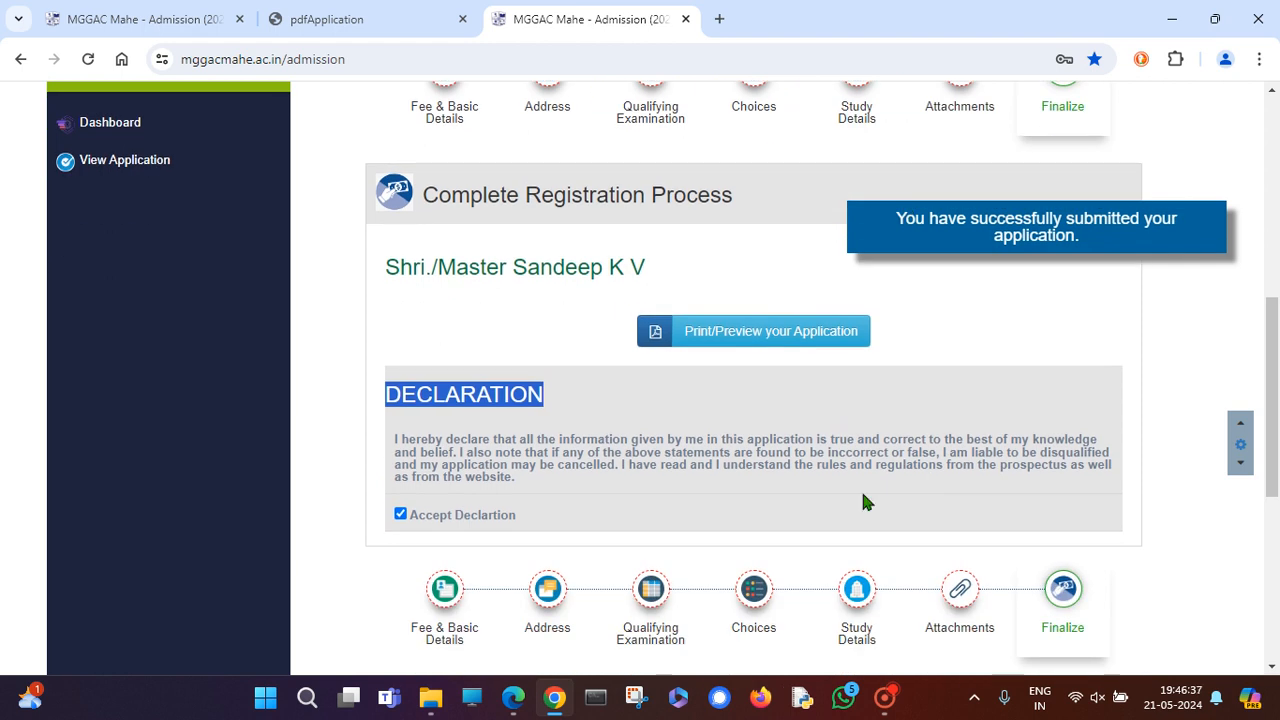
scroll(691, 515, "down", 2)
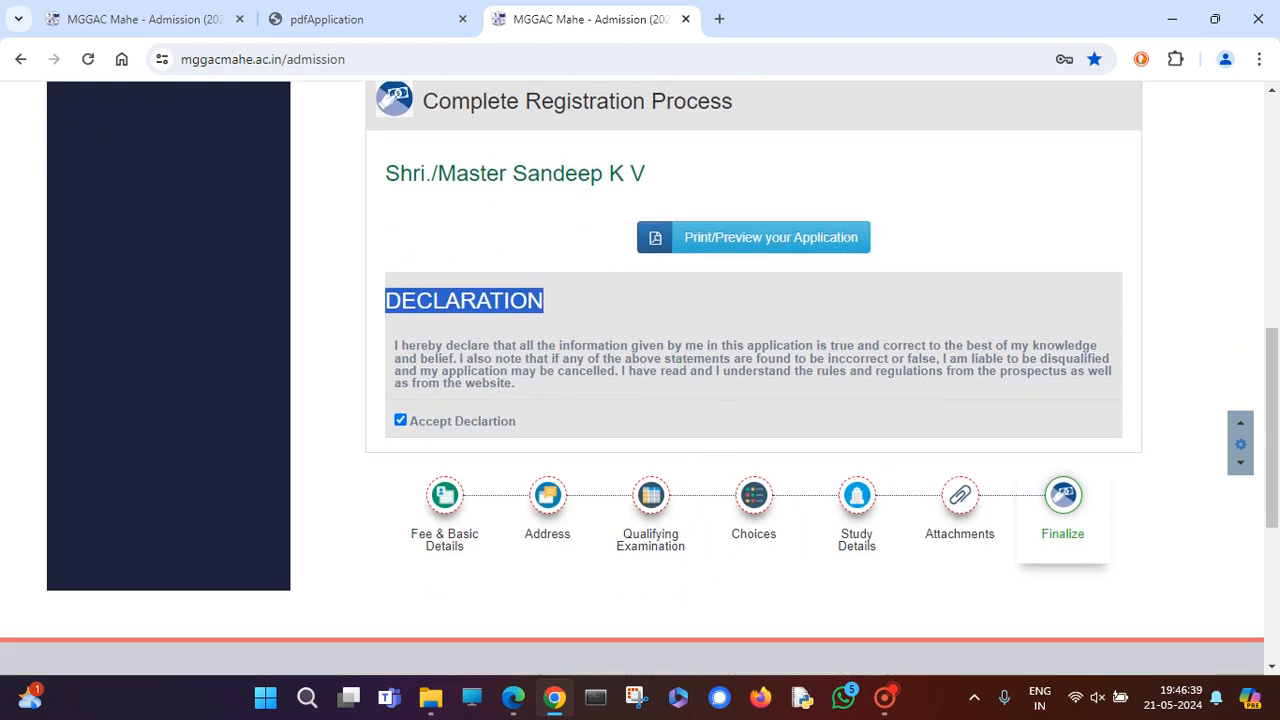
Open the application print preview and close the older preview tab.
left_click(713, 246)
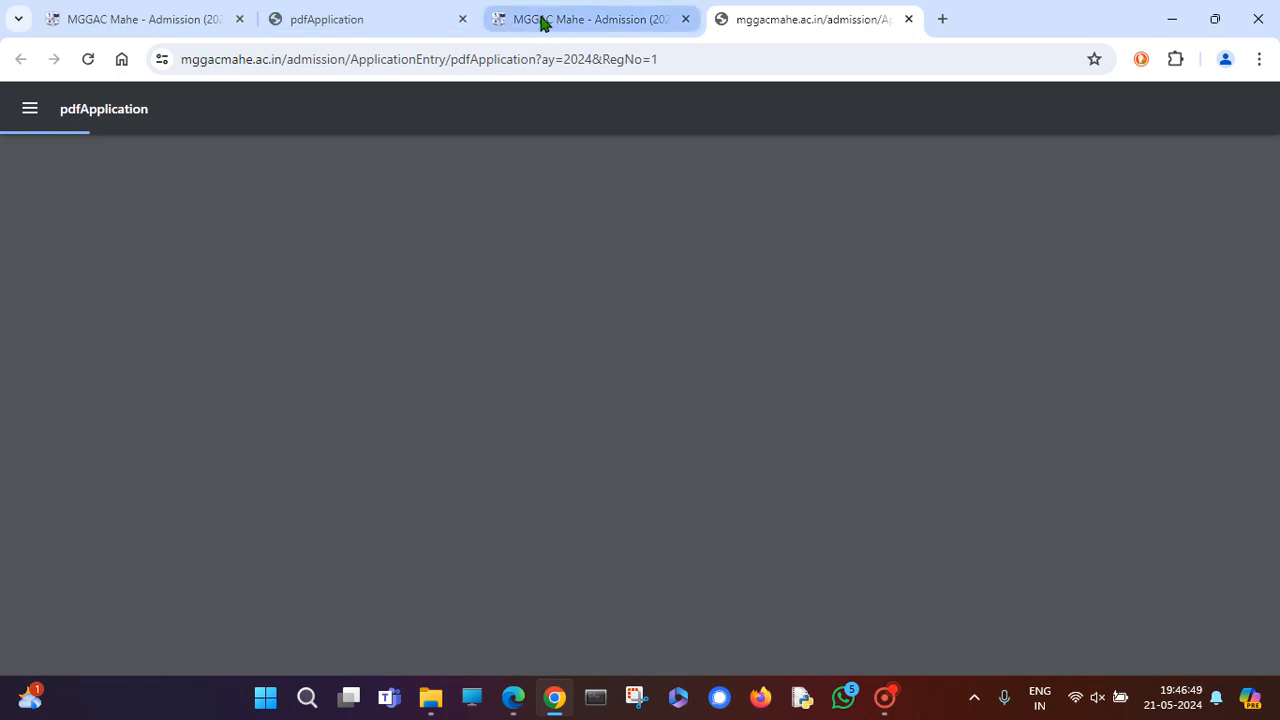
left_click(462, 19)
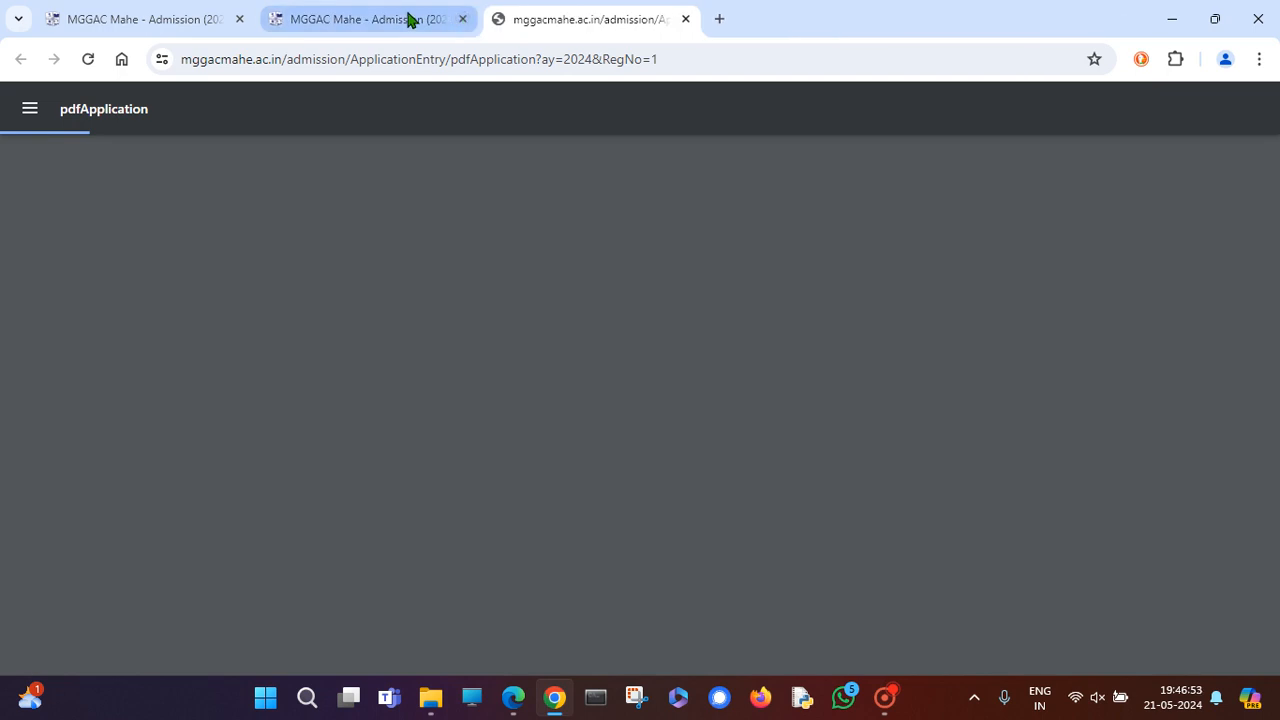
left_click(409, 20)
scroll(529, 337, "up", 4)
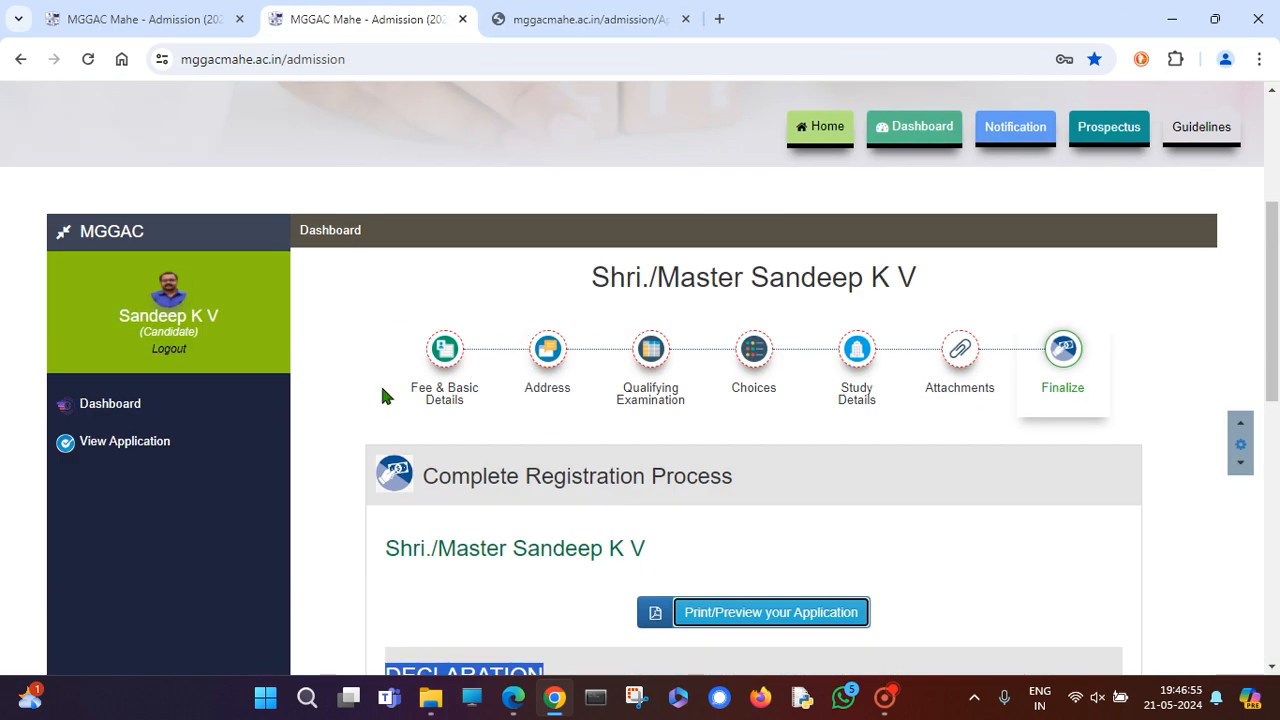
Inspect the Fee & Basic Details fields, entering 2 into one selected field.
left_click(444, 355)
scroll(802, 489, "down", 8)
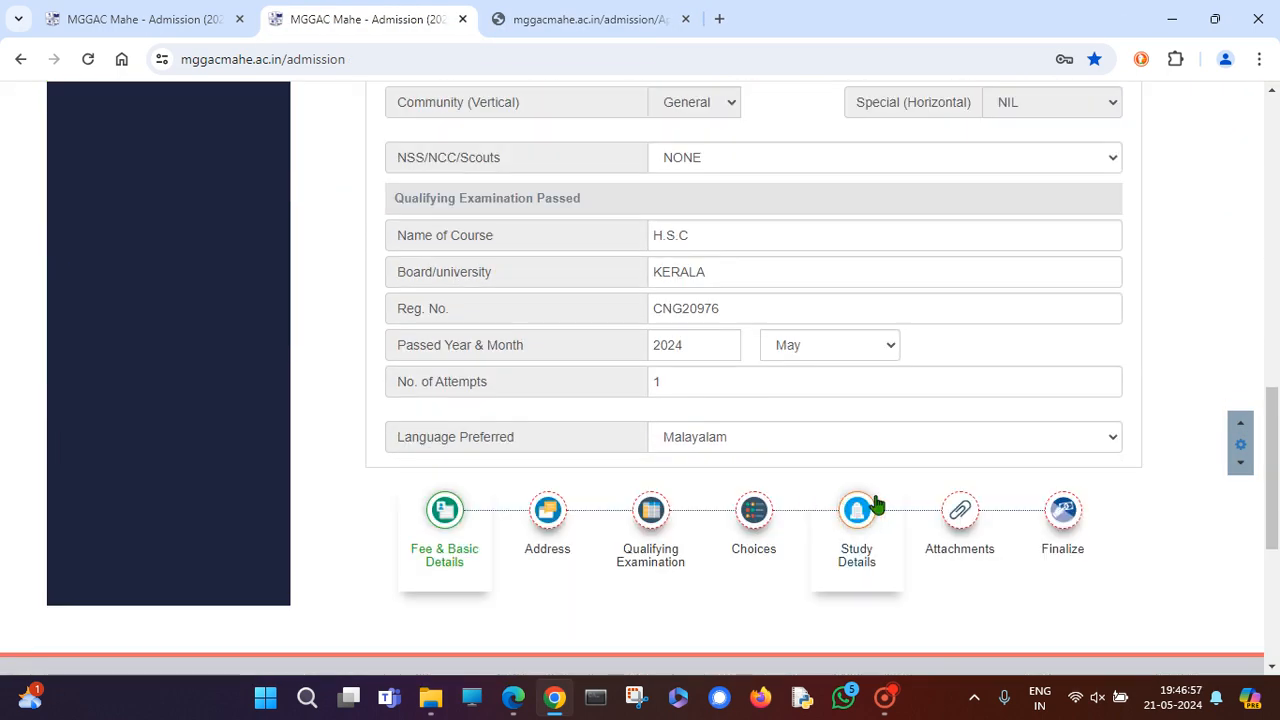
scroll(640, 460, "down", 3)
scroll(750, 220, "up", 5)
scroll(740, 348, "down", 4)
scroll(740, 348, "up", 1)
left_click_drag(691, 291, 550, 285)
type("2")
scroll(700, 540, "up", 3)
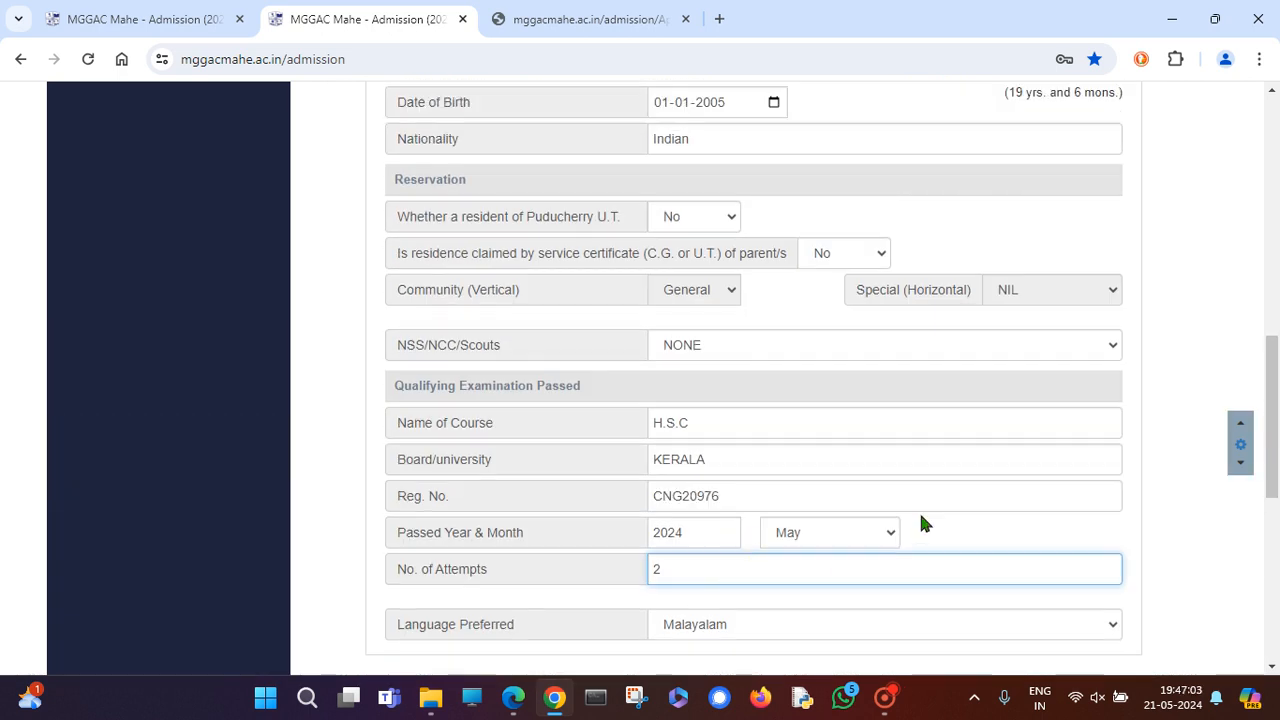
scroll(557, 523, "down", 3)
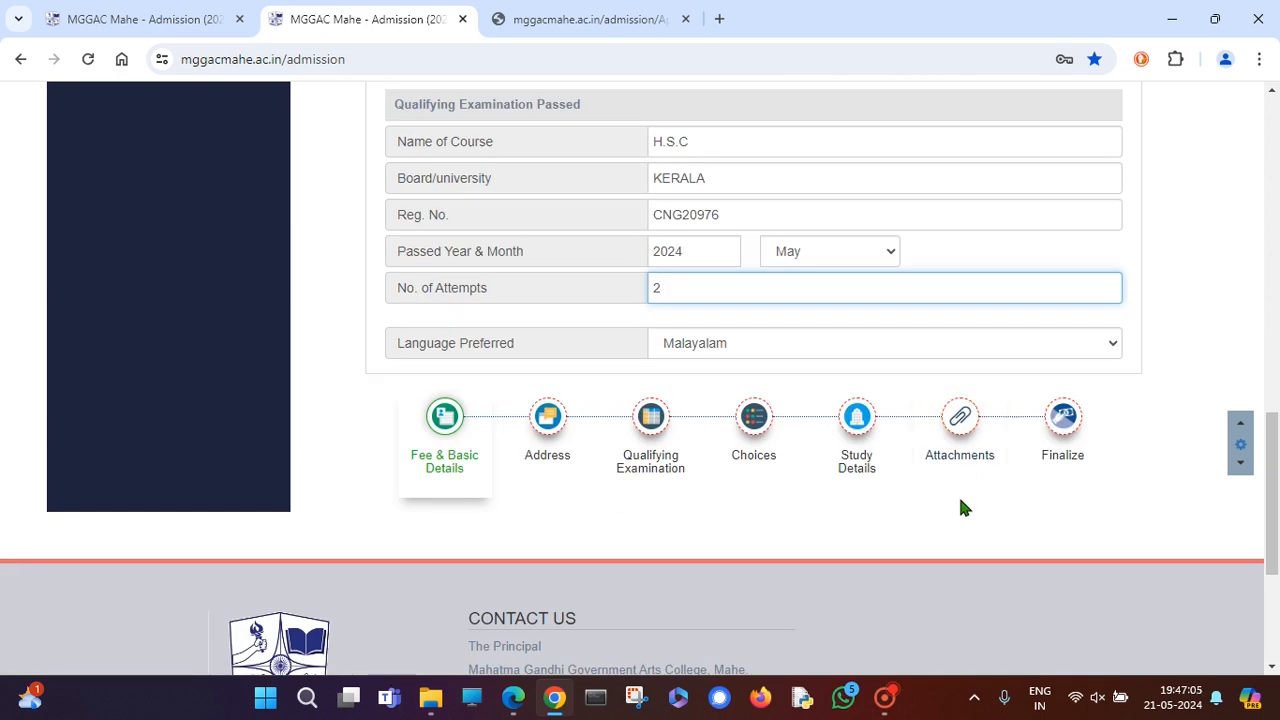
scroll(960, 505, "up", 8)
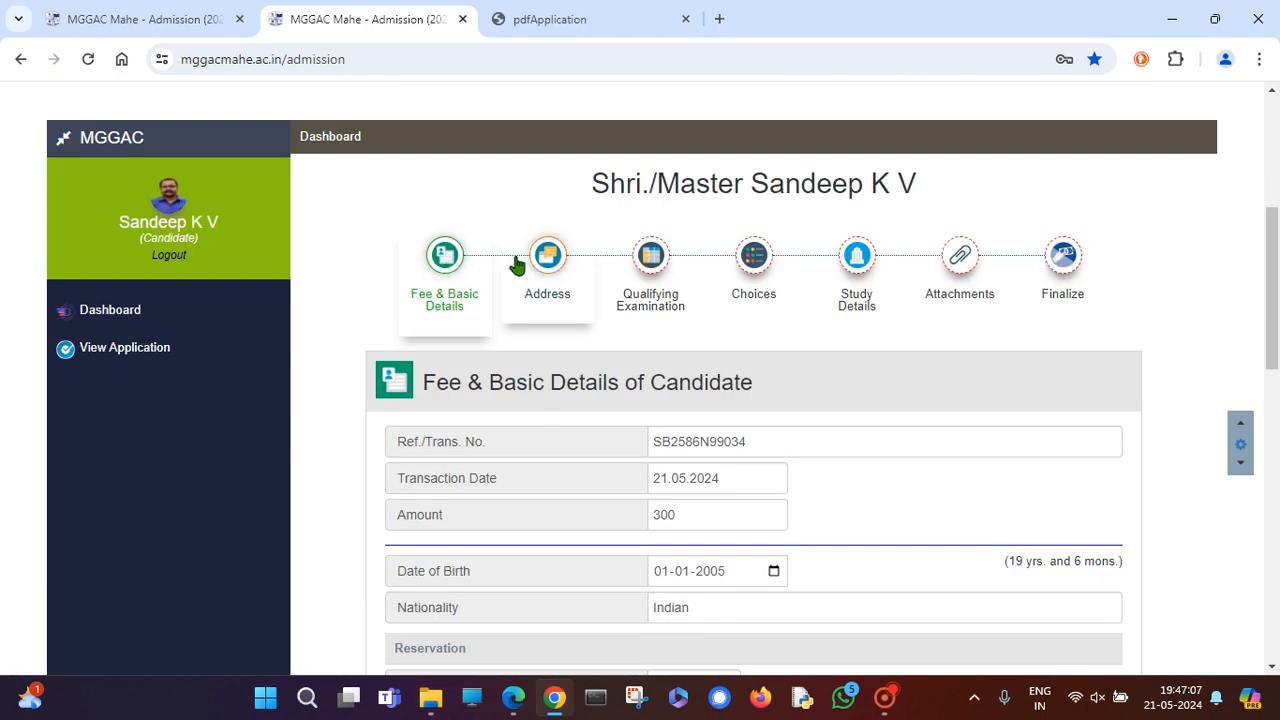
Switch to Address and back to Fee & Basic Details to recheck its fields.
left_click(545, 264)
left_click(438, 268)
scroll(586, 342, "down", 6)
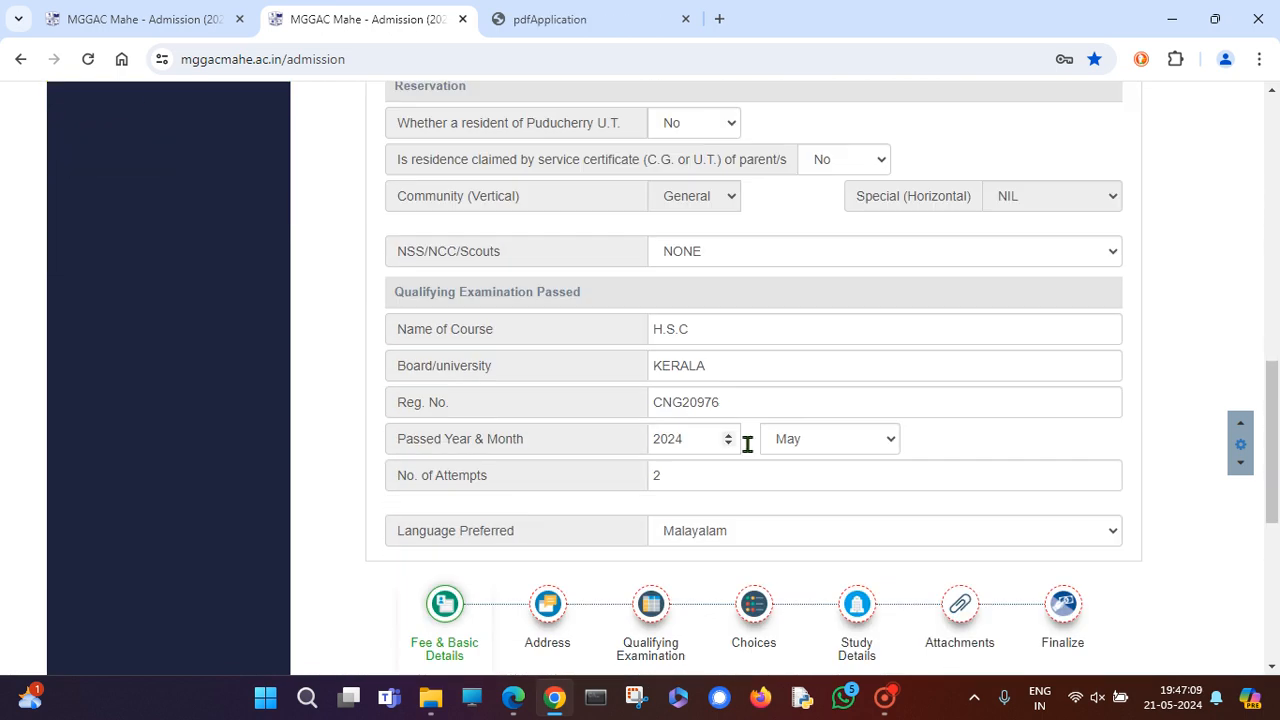
scroll(700, 500, "up", 3)
scroll(850, 495, "down", 3)
scroll(532, 480, "up", 10)
scroll(592, 563, "down", 2)
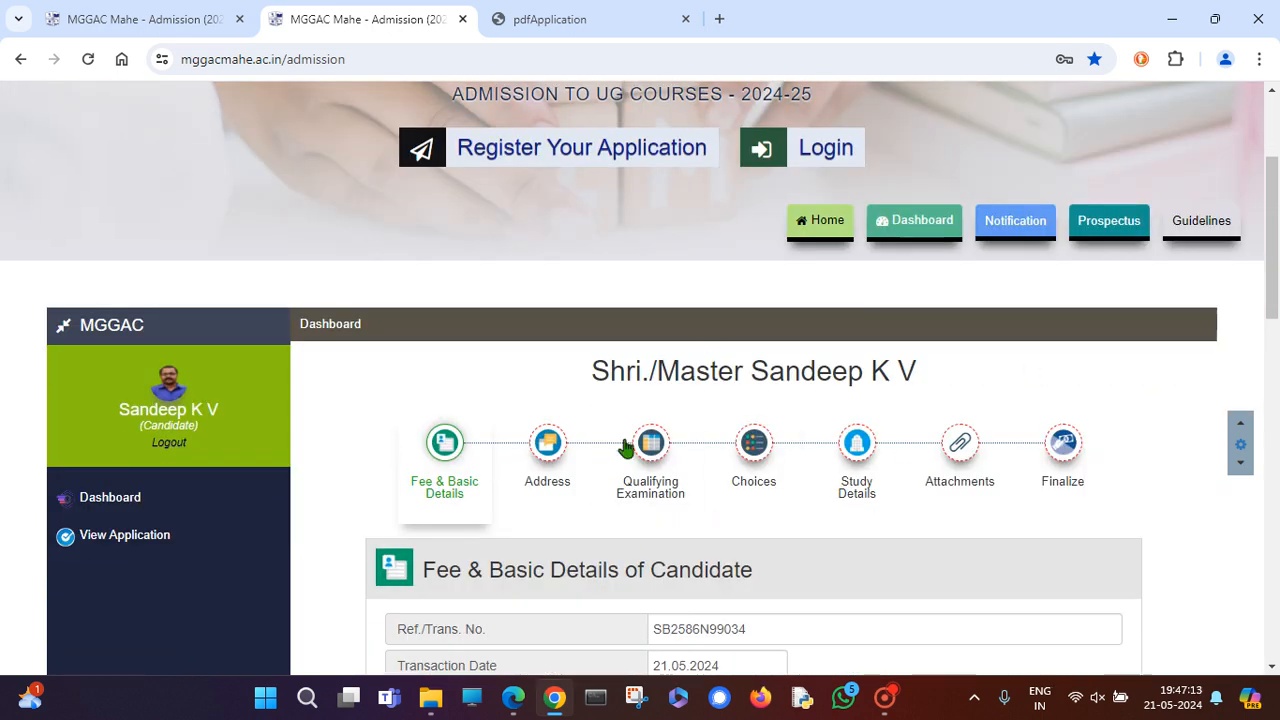
scroll(557, 457, "down", 2)
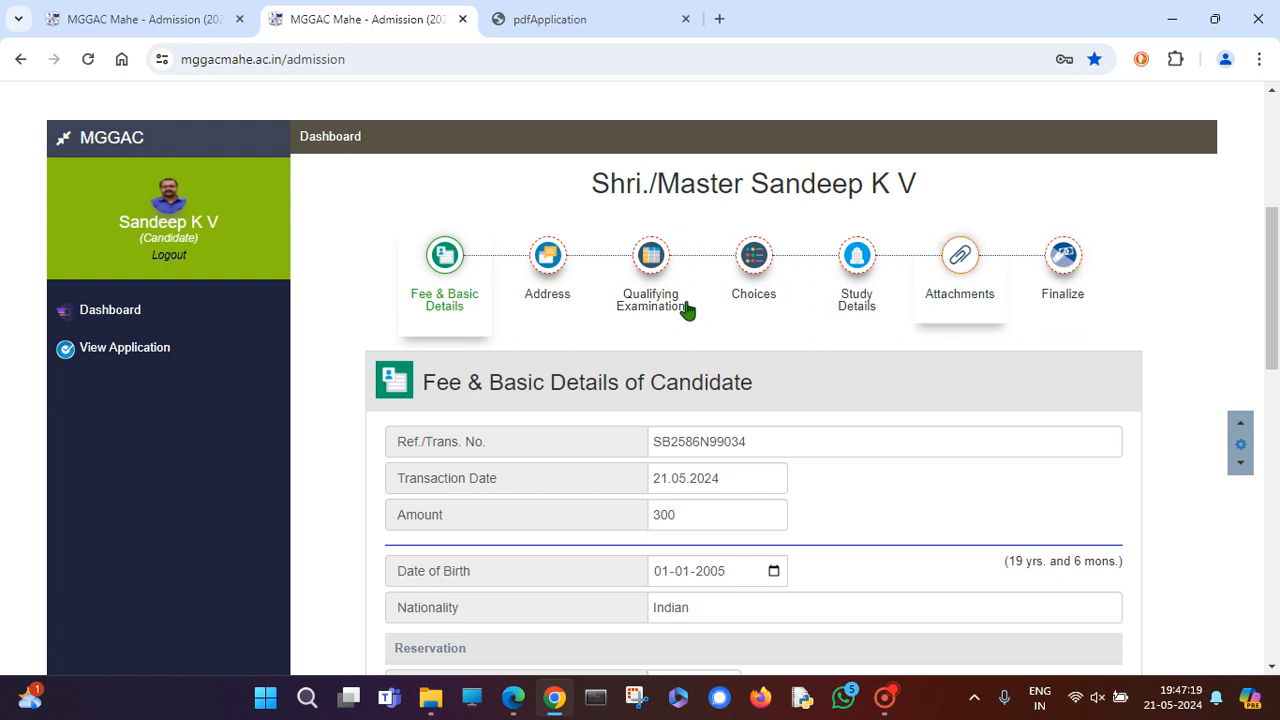
Reopen the submitted application from the Dashboard and check No. of Attempts is 1.
left_click(105, 316)
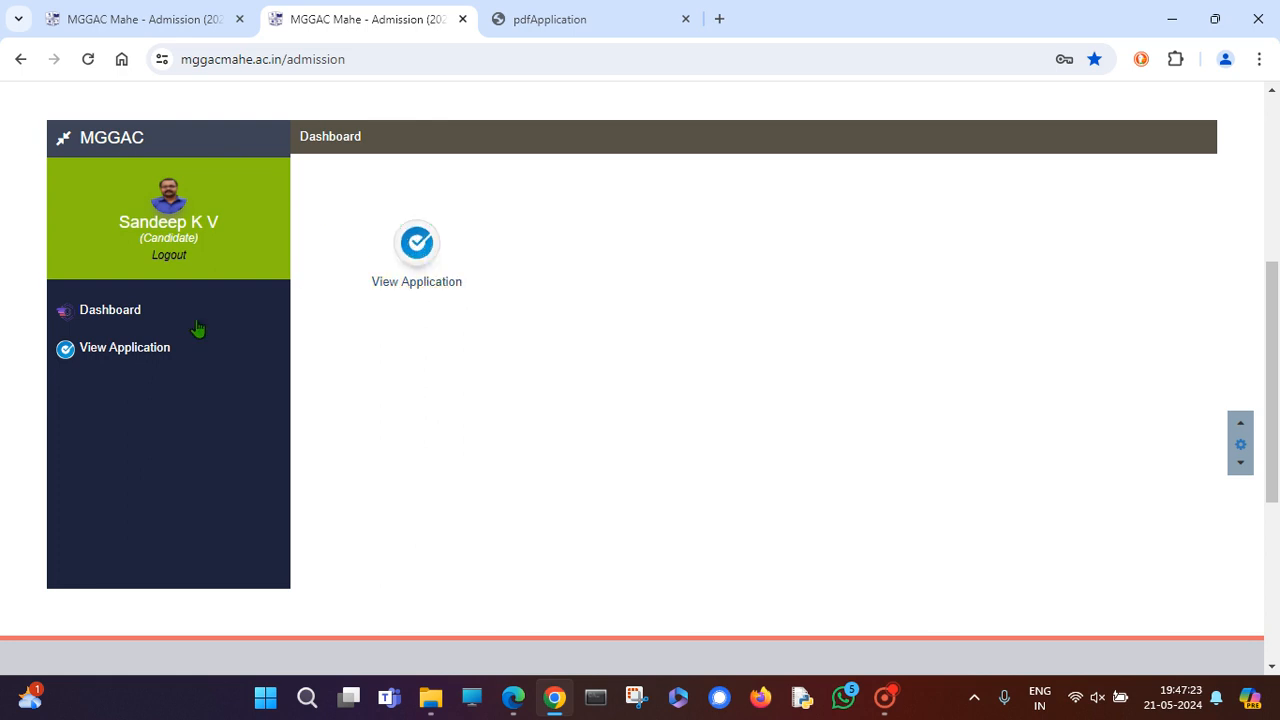
left_click(425, 245)
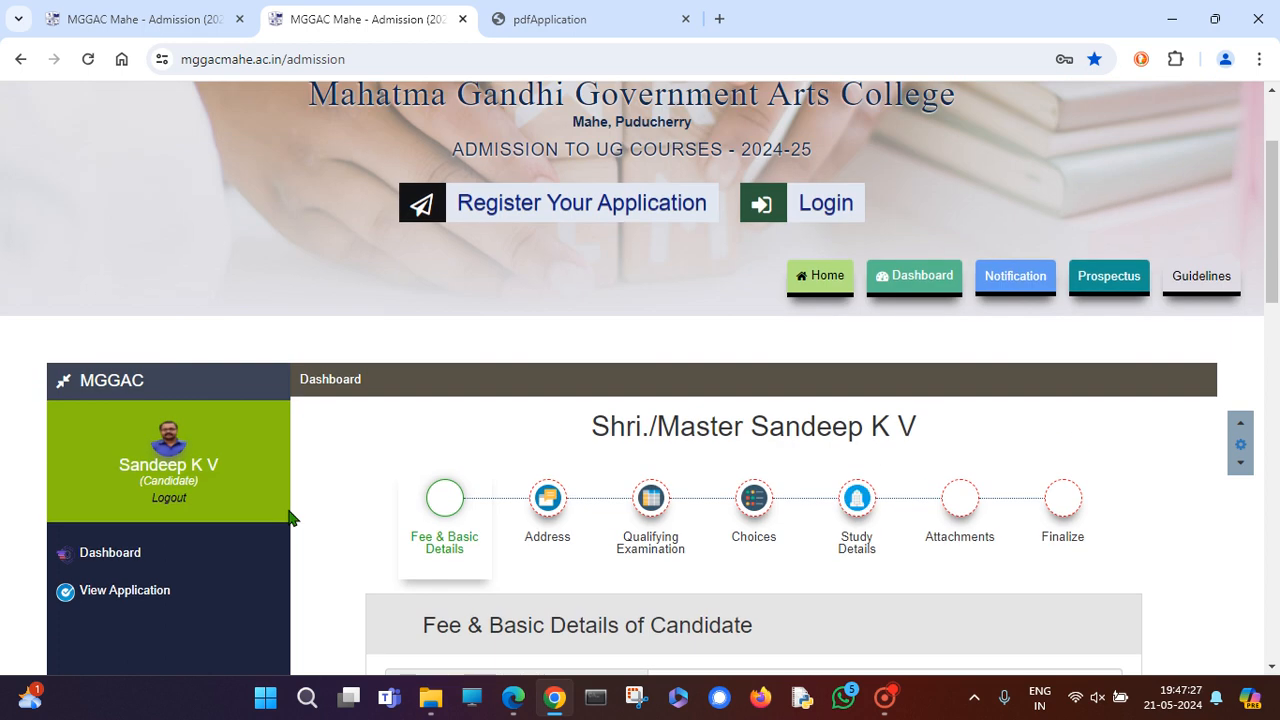
scroll(290, 500, "down", 8)
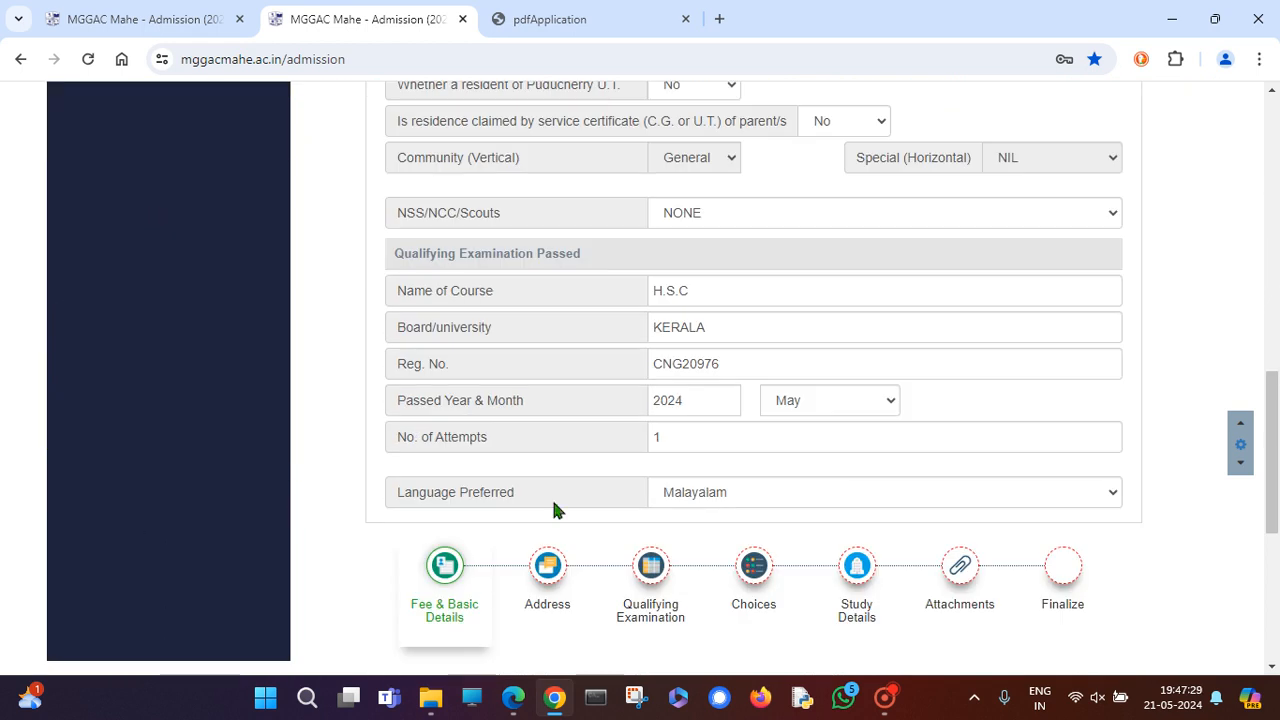
left_click_drag(680, 440, 626, 434)
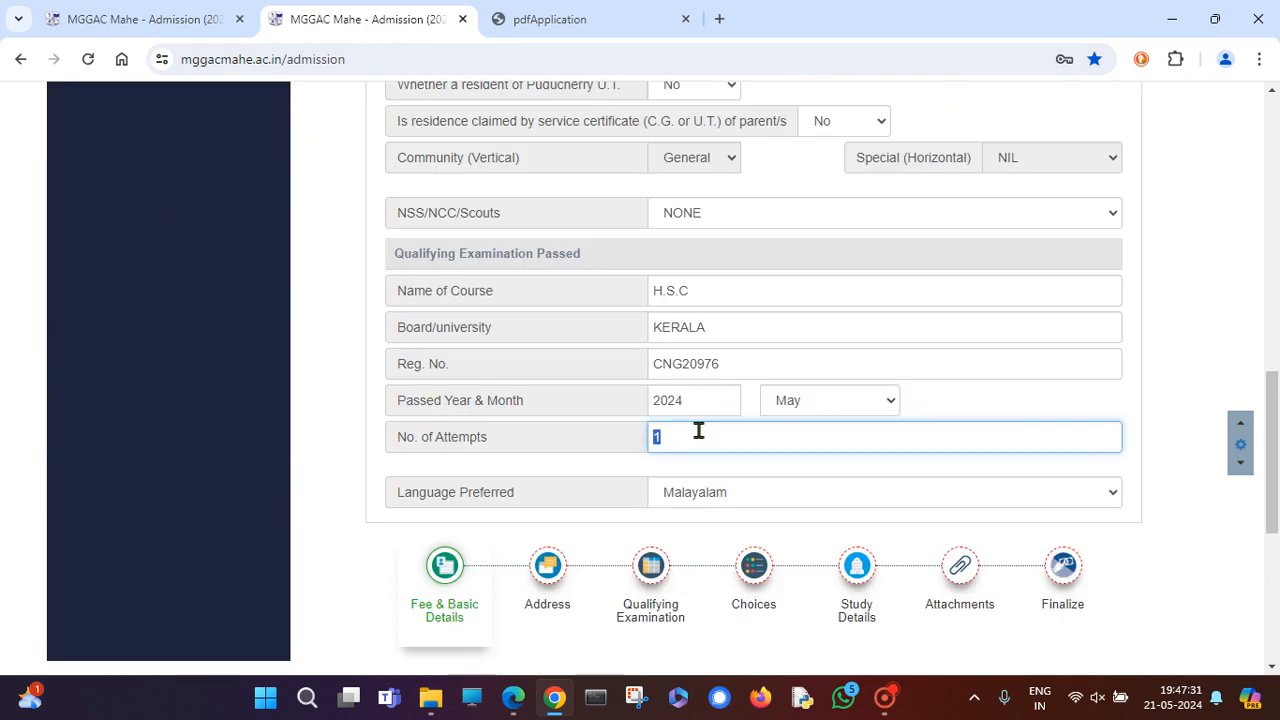
scroll(551, 480, "up", 8)
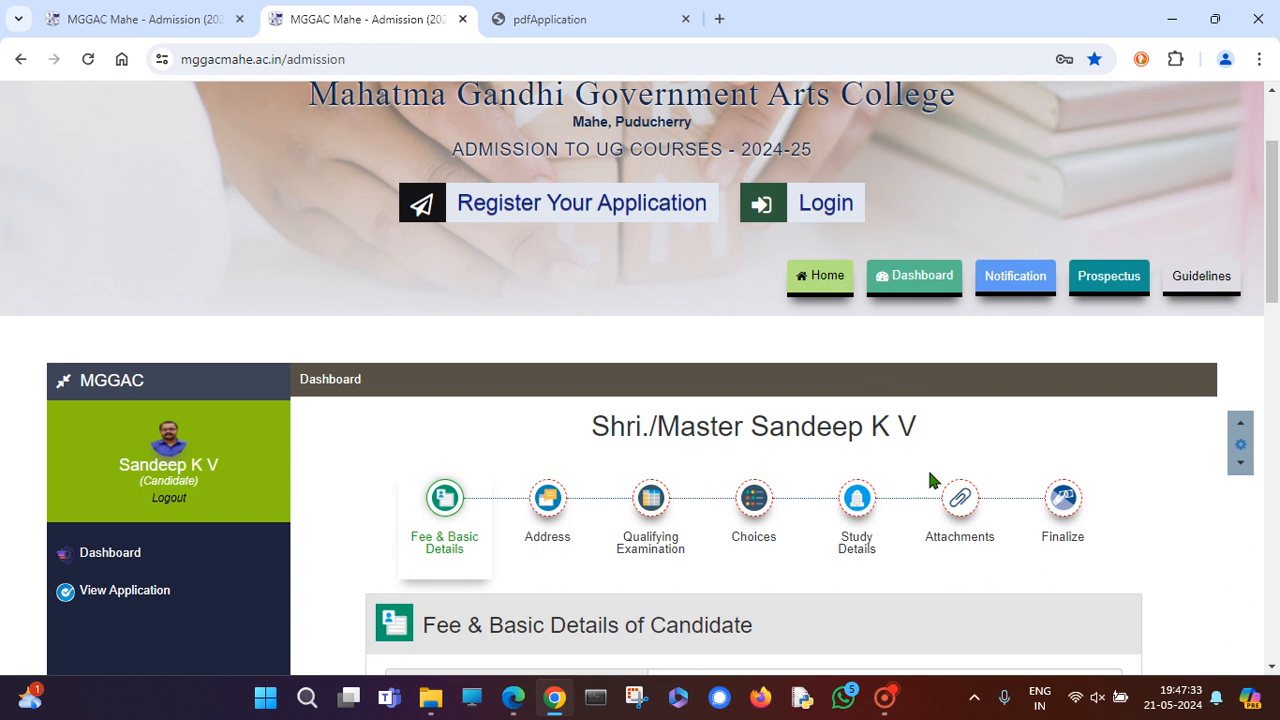
From the Finalize step, open the print preview of the application in its PDF tab.
left_click(1062, 505)
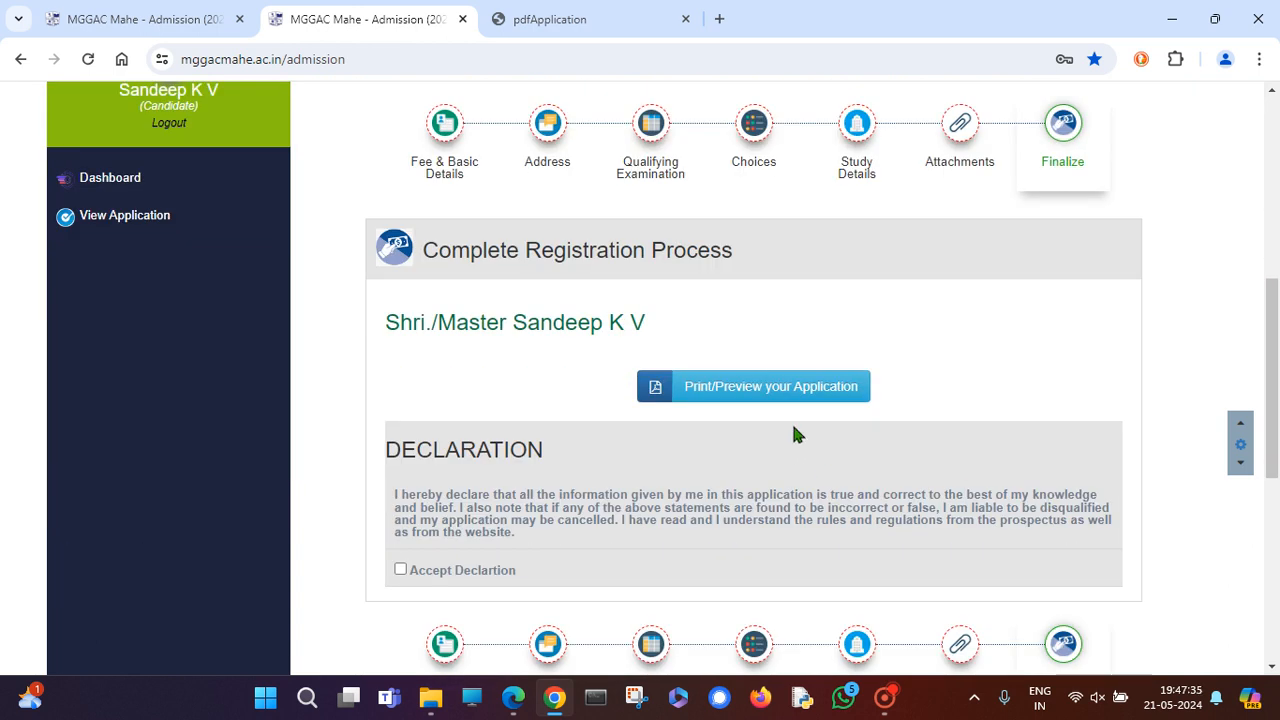
left_click(784, 404)
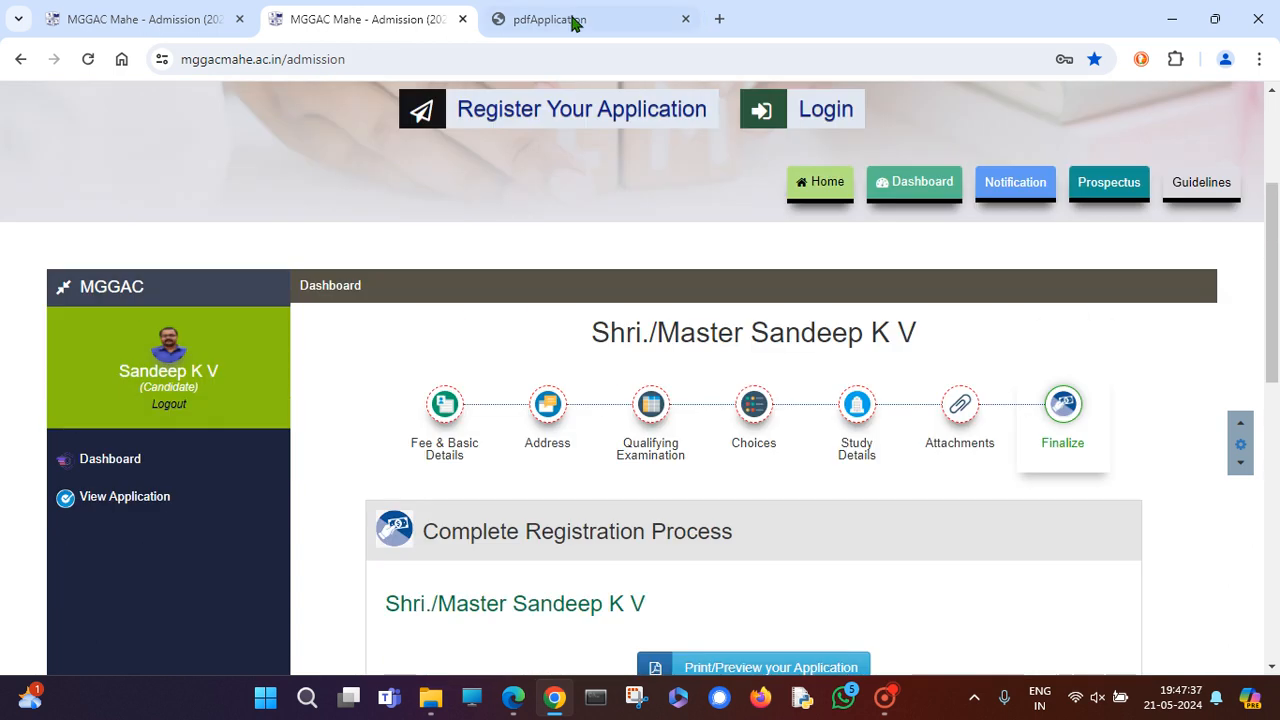
left_click(571, 19)
Scroll through both pages of the PDF and check the Final watermark.
scroll(480, 389, "down", 4)
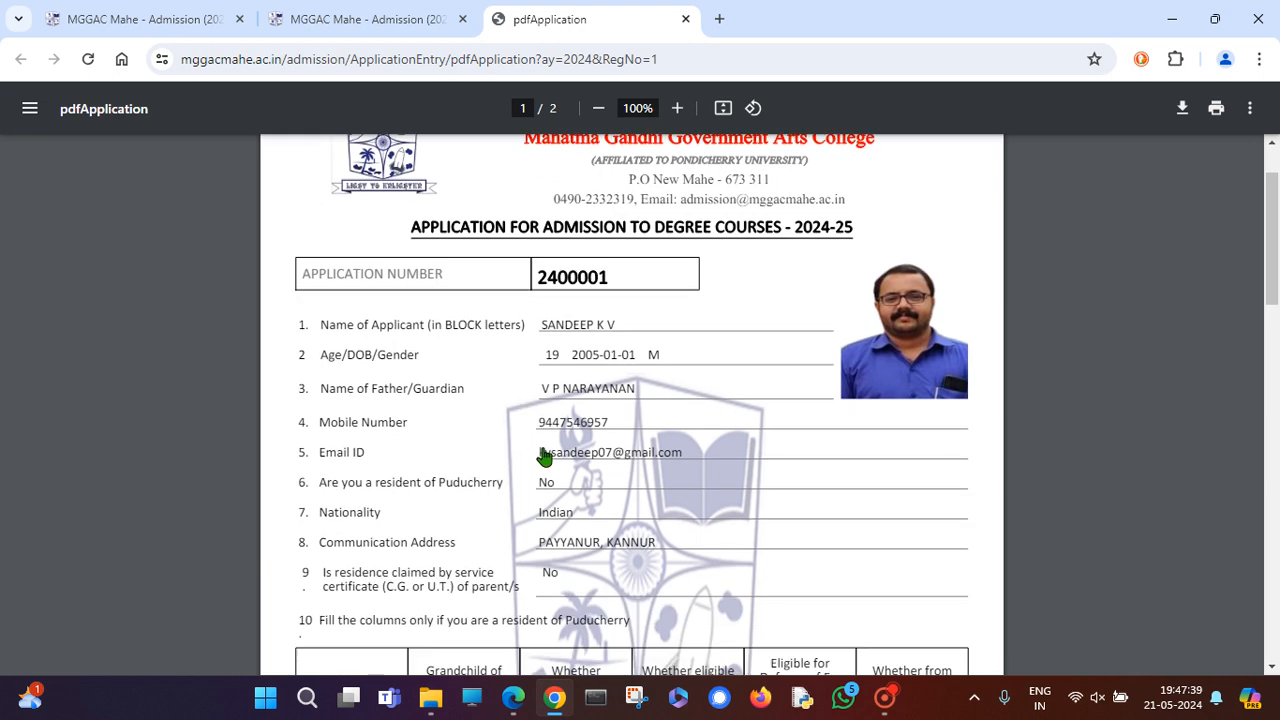
scroll(543, 451, "up", 4)
left_click_drag(283, 197, 345, 168)
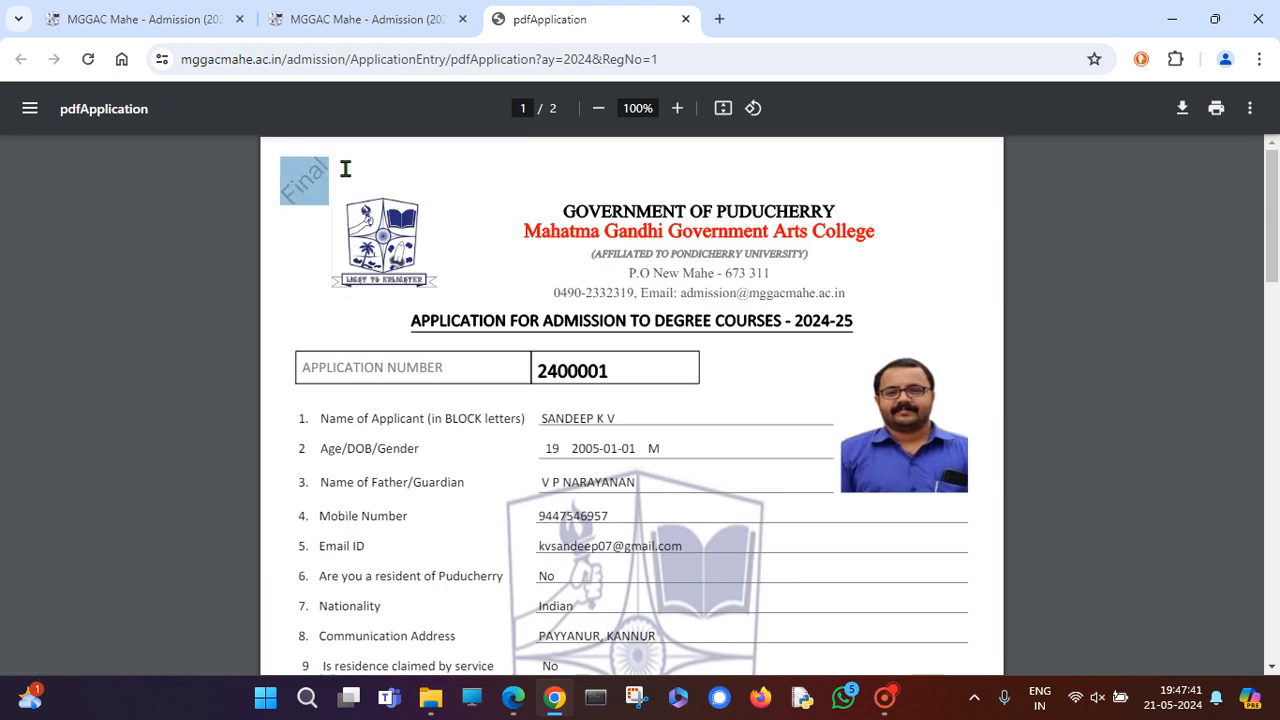
scroll(651, 478, "down", 3)
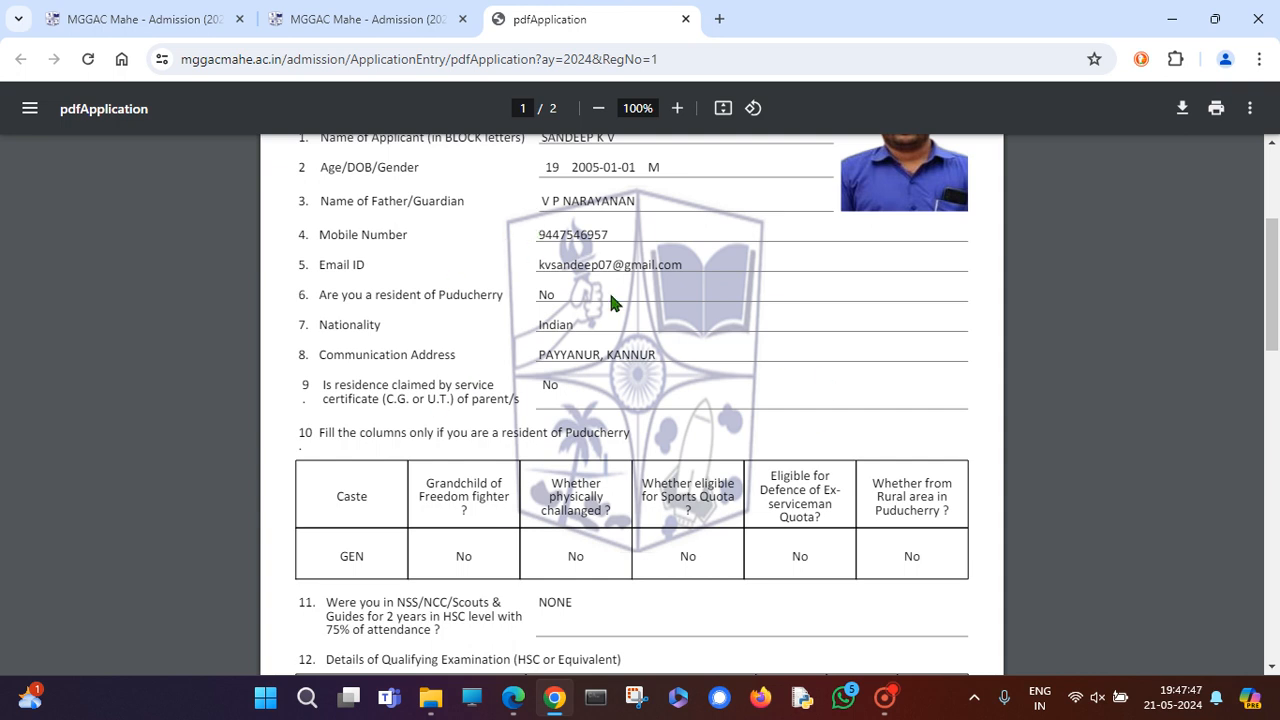
scroll(634, 508, "up", 3)
scroll(632, 507, "down", 9)
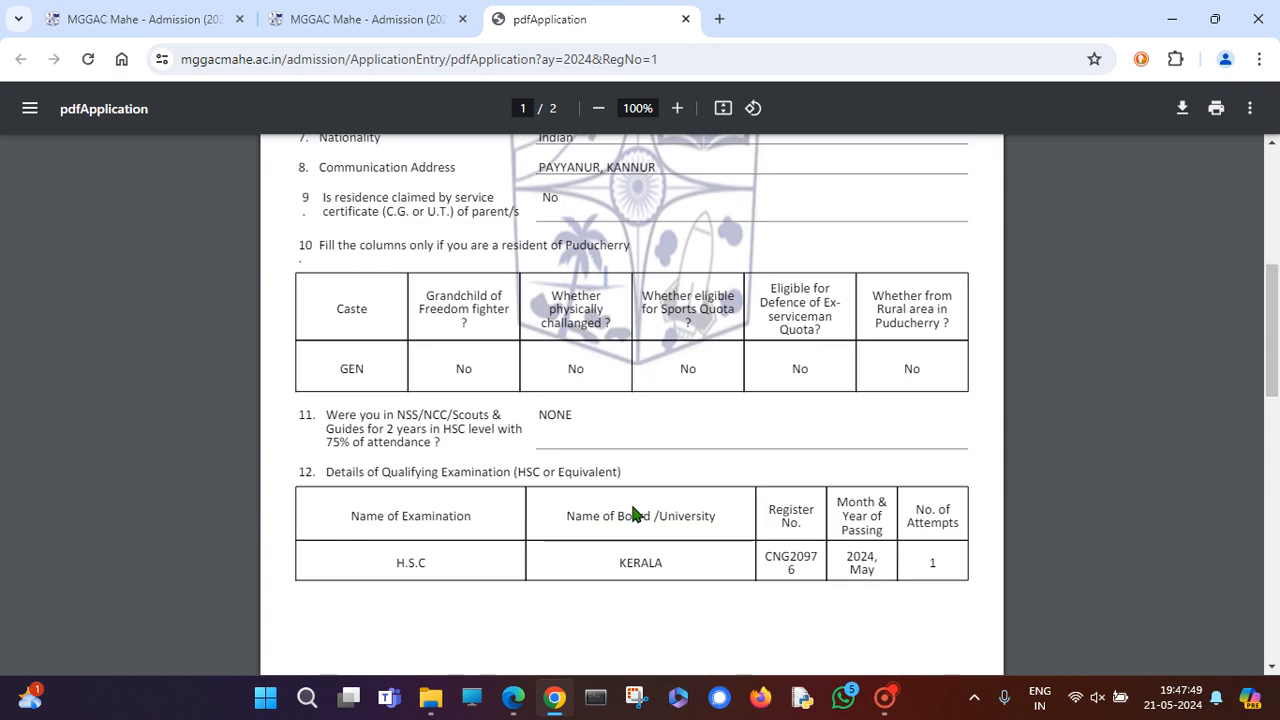
scroll(632, 512, "up", 10)
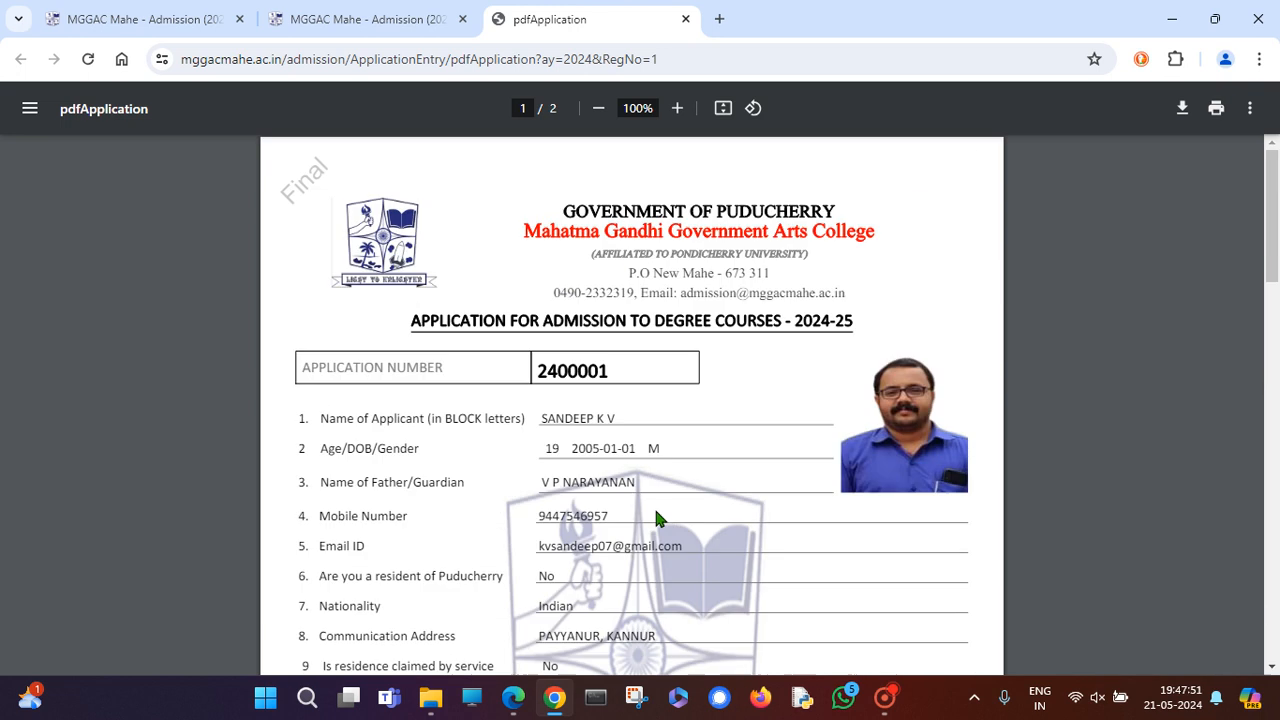
left_click_drag(340, 150, 287, 198)
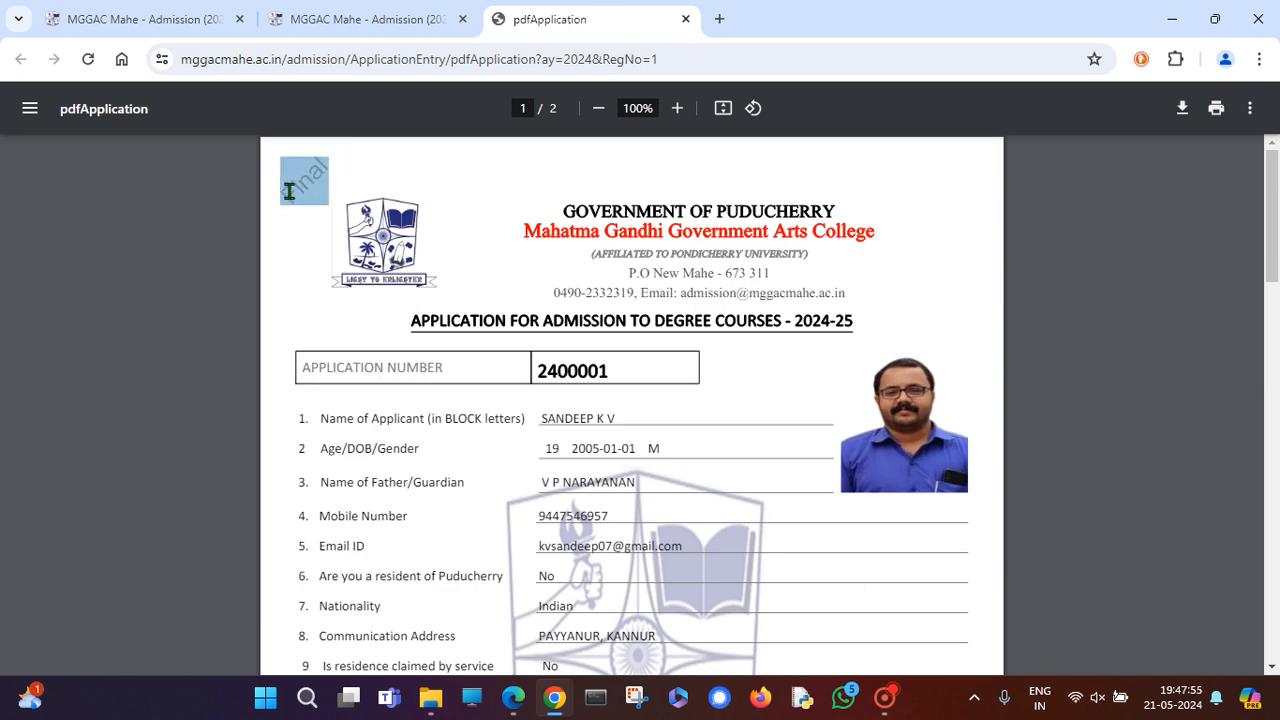
left_click(715, 598)
left_click_drag(344, 183, 289, 197)
scroll(735, 470, "down", 3)
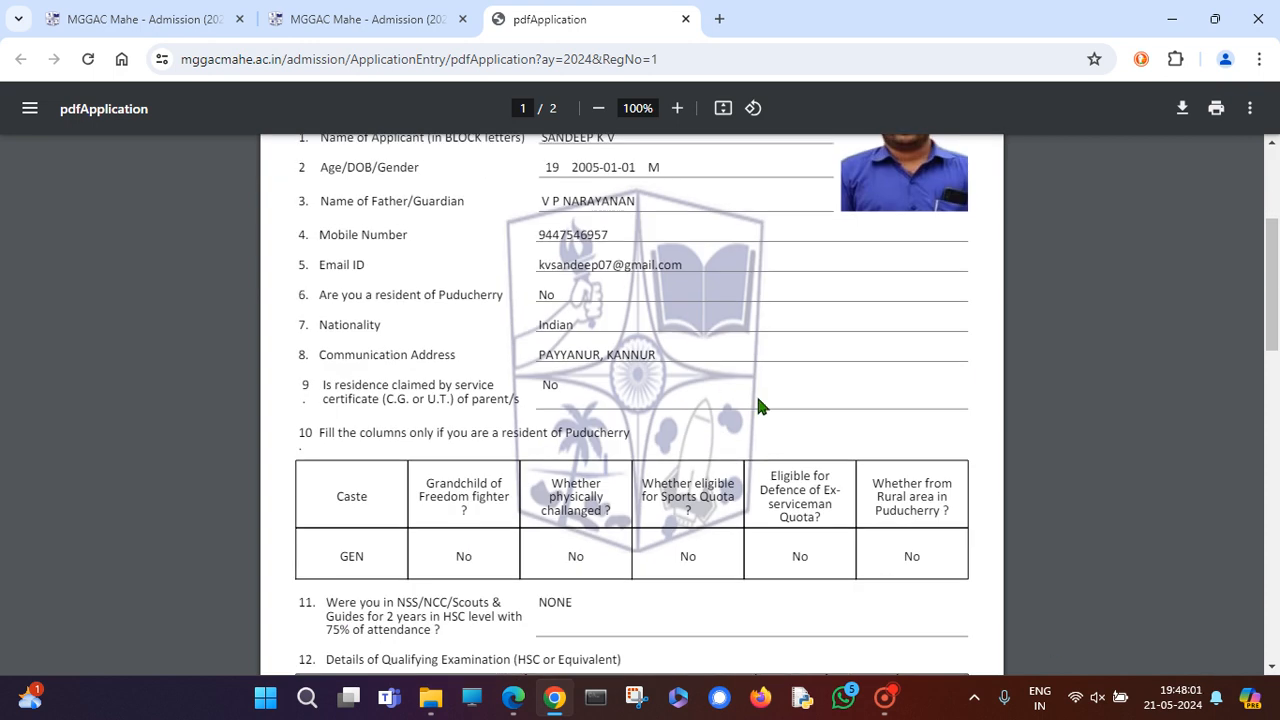
scroll(603, 562, "down", 15)
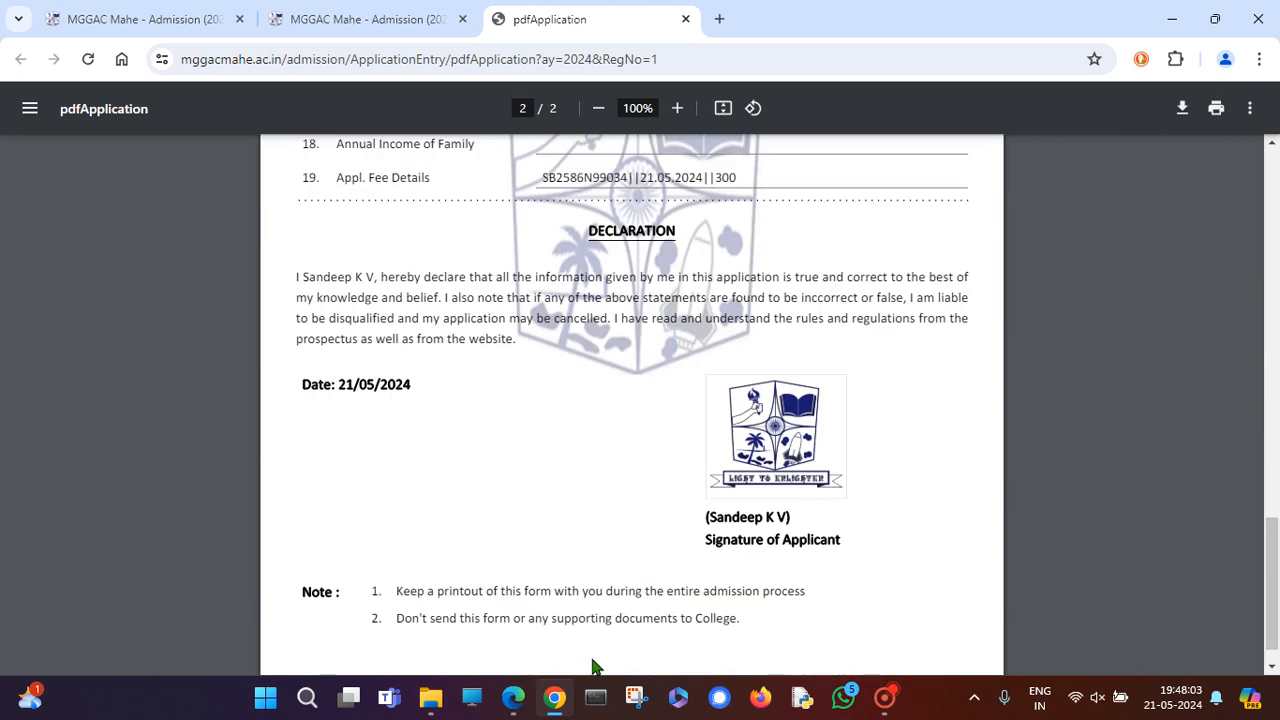
scroll(596, 667, "up", 15)
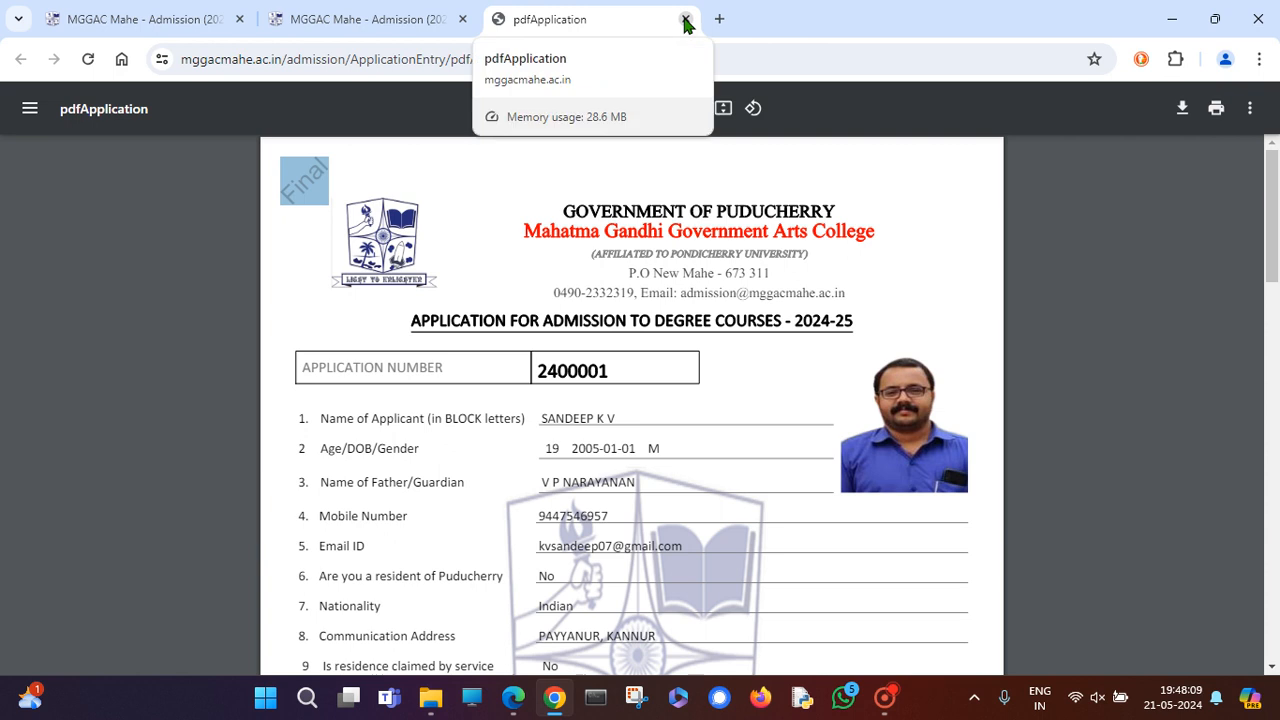
Pause and resume the Captura recording, then log the candidate out from the dashboard.
left_click(884, 697)
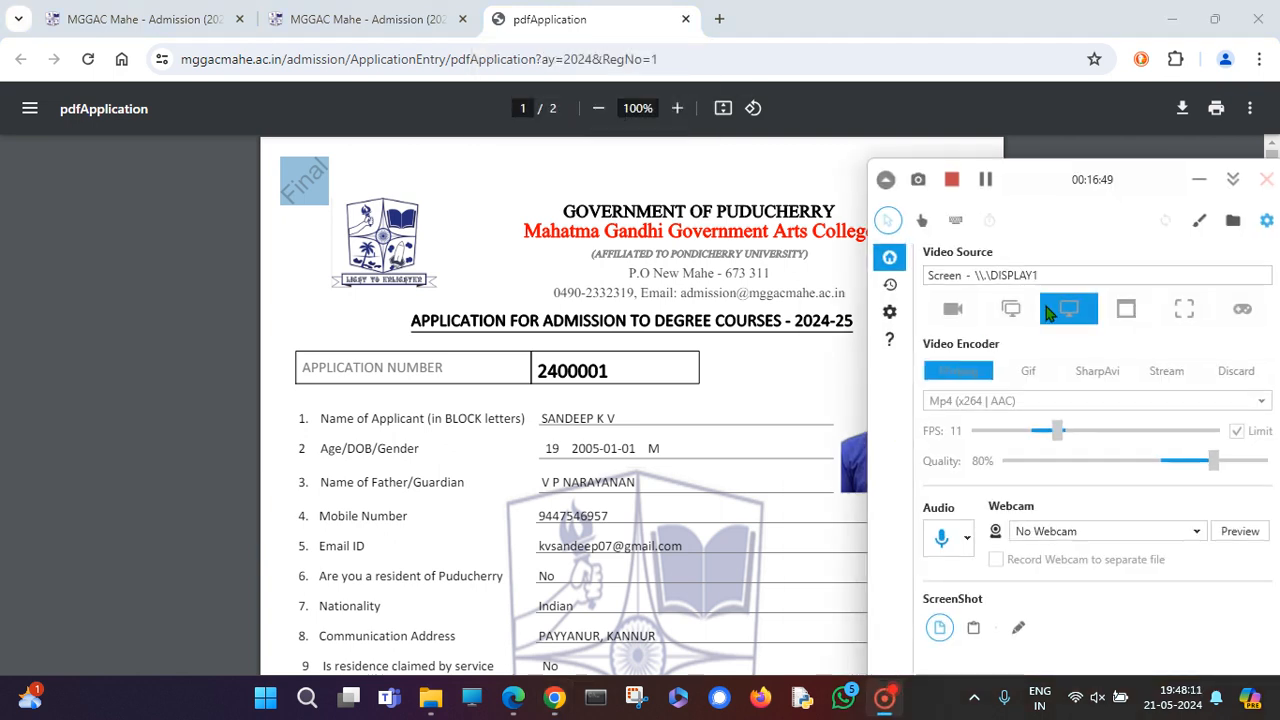
left_click(984, 183)
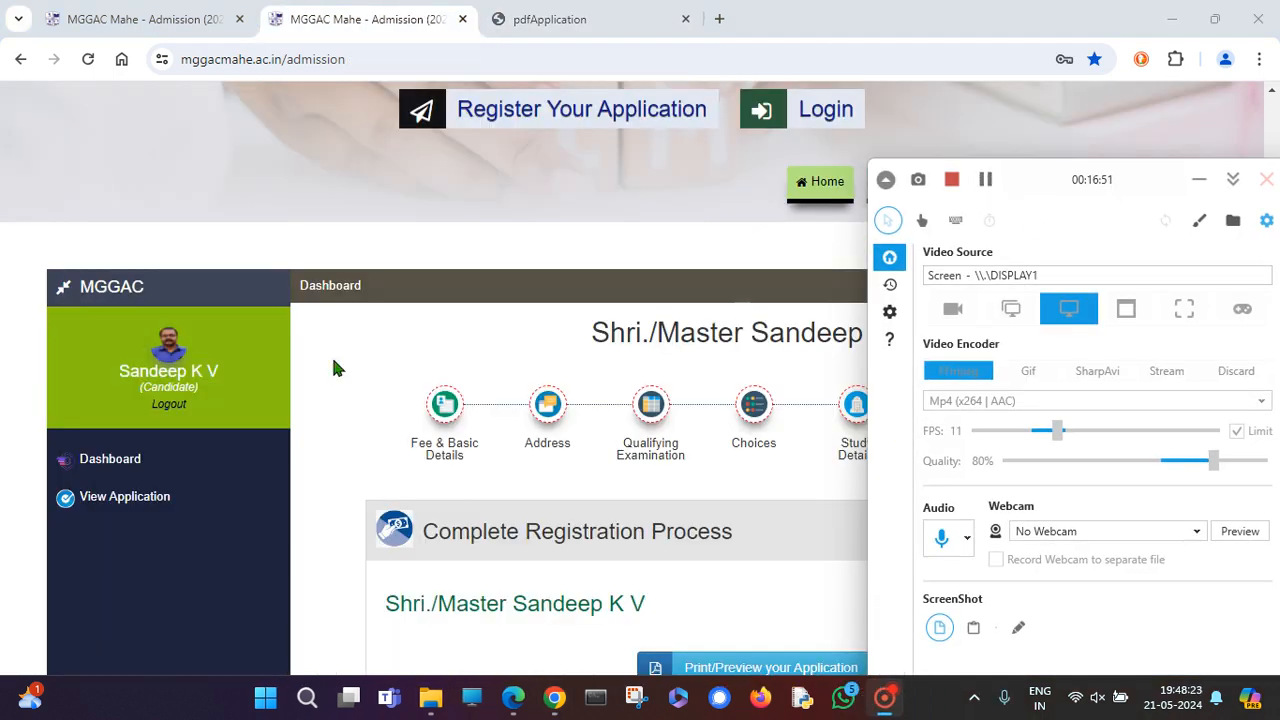
left_click(174, 413)
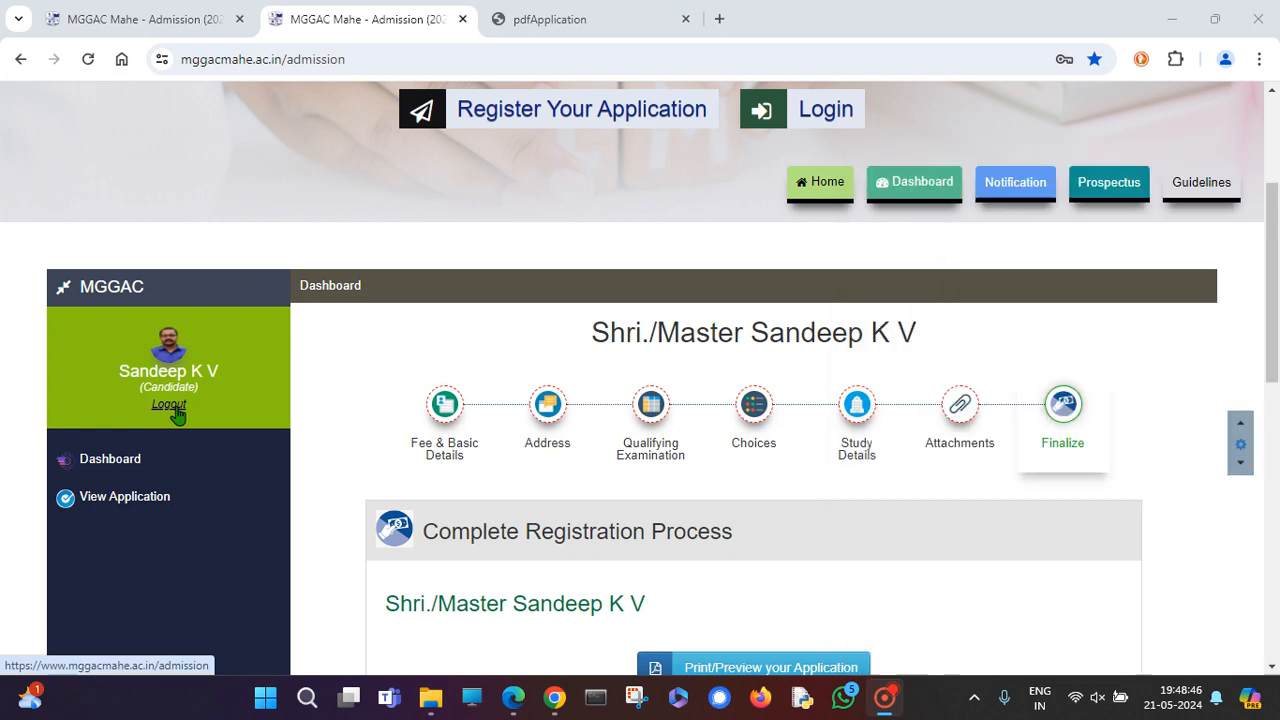
After logout, view the Login page, then go back to the admission Home page.
left_click(897, 703)
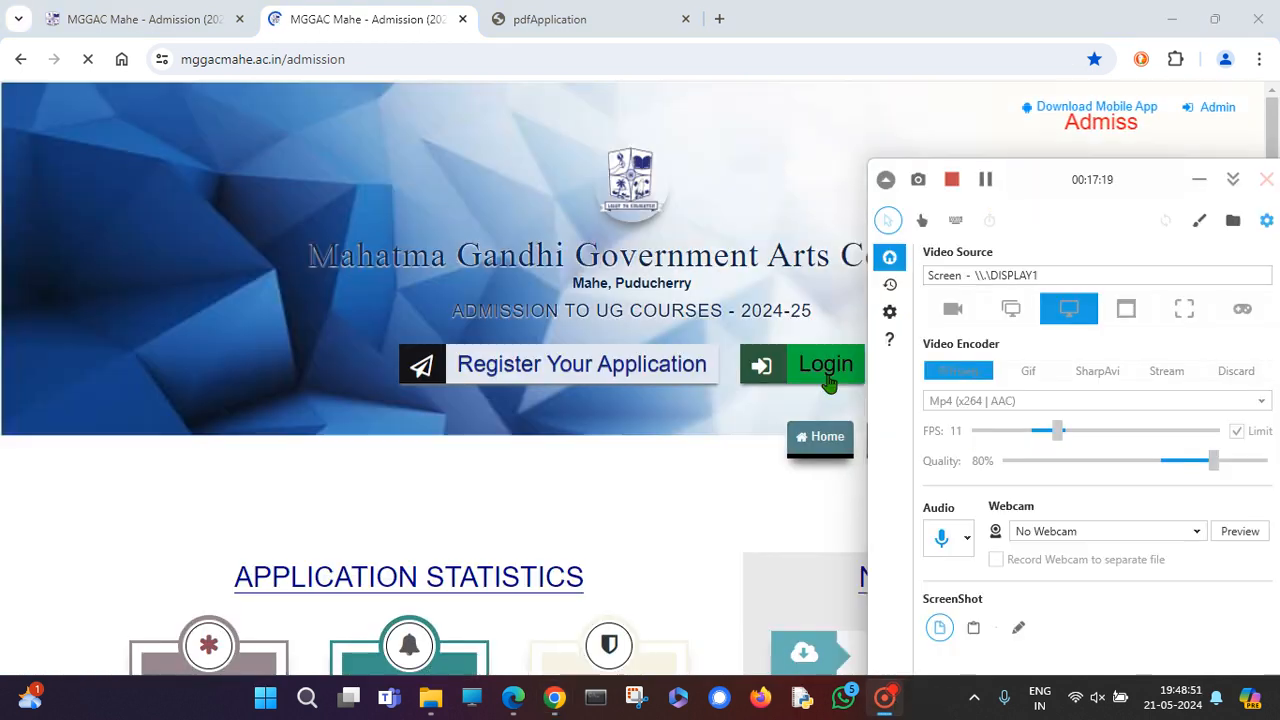
left_click(827, 376)
scroll(563, 522, "down", 9)
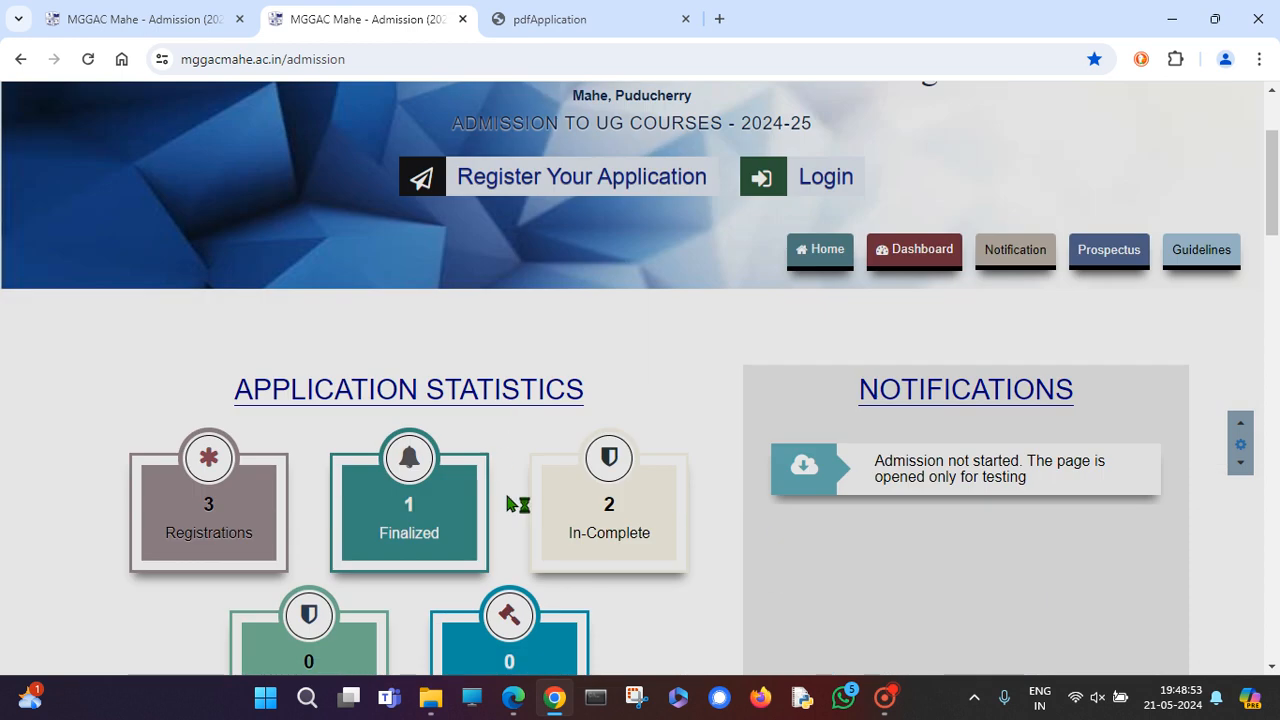
scroll(566, 520, "up", 5)
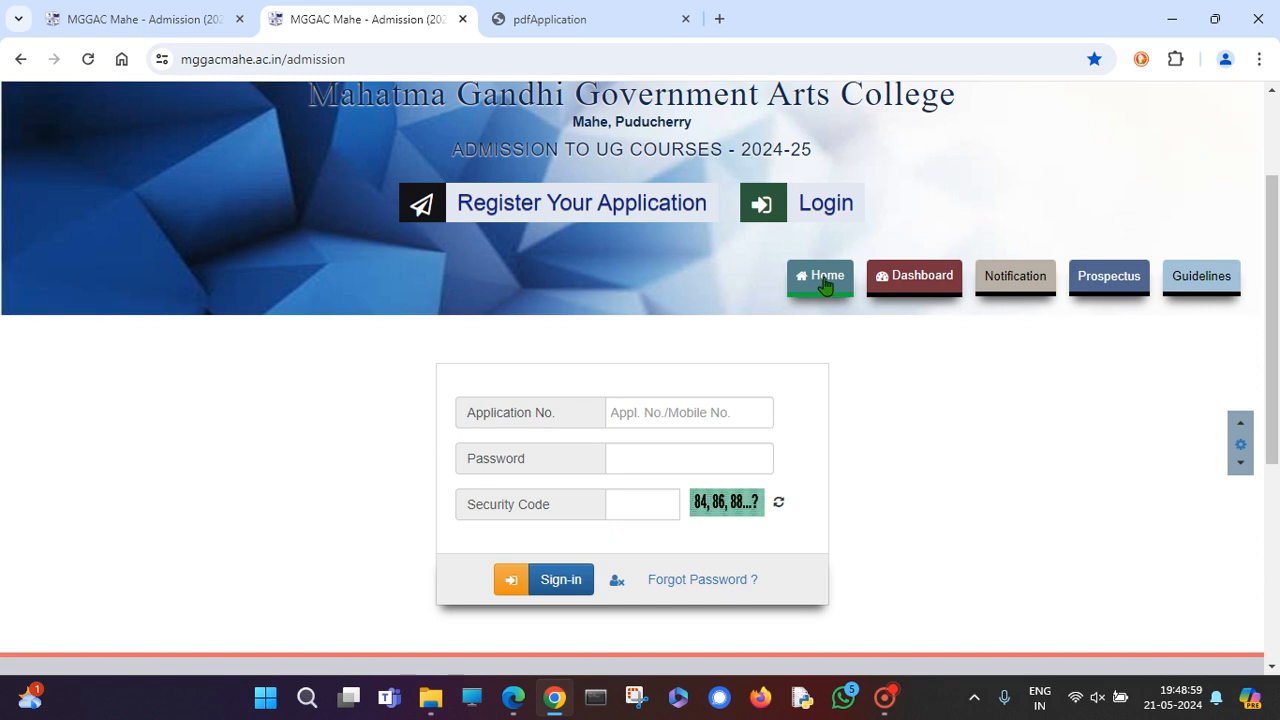
left_click(826, 280)
View the list of 3 registered candidates, then return to the home page statistics.
scroll(689, 379, "down", 3)
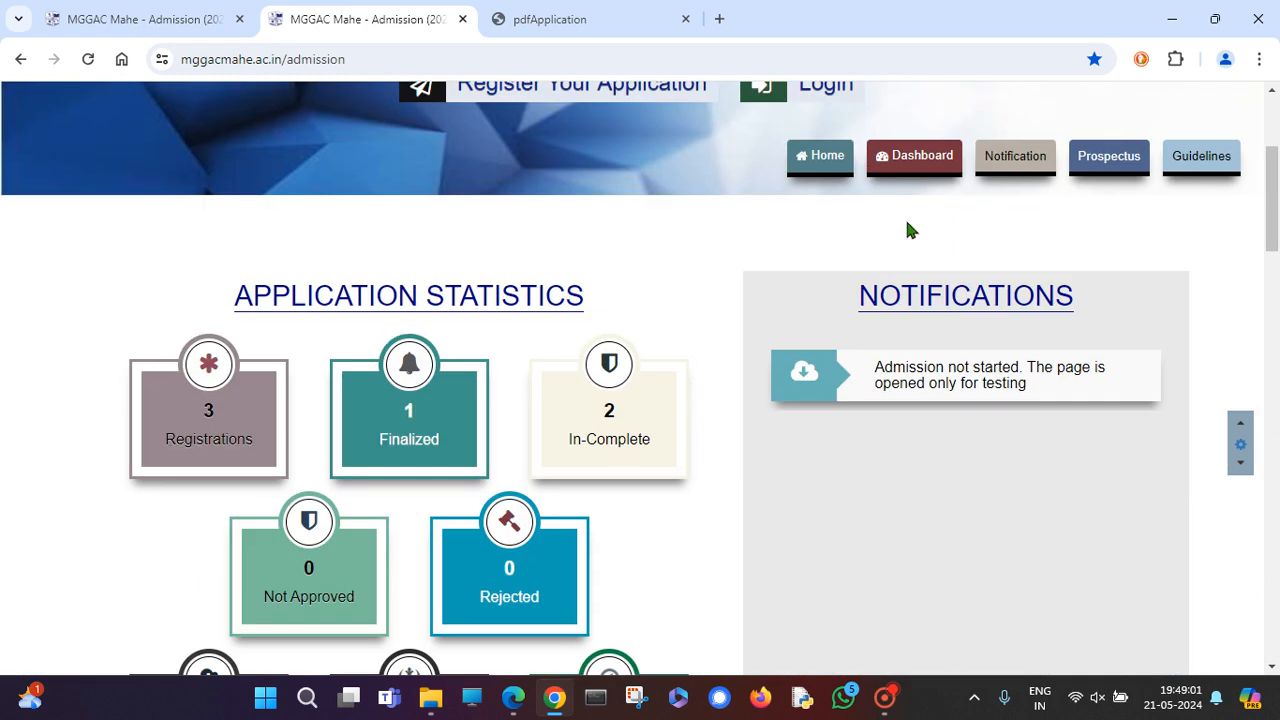
scroll(250, 368, "up", 3)
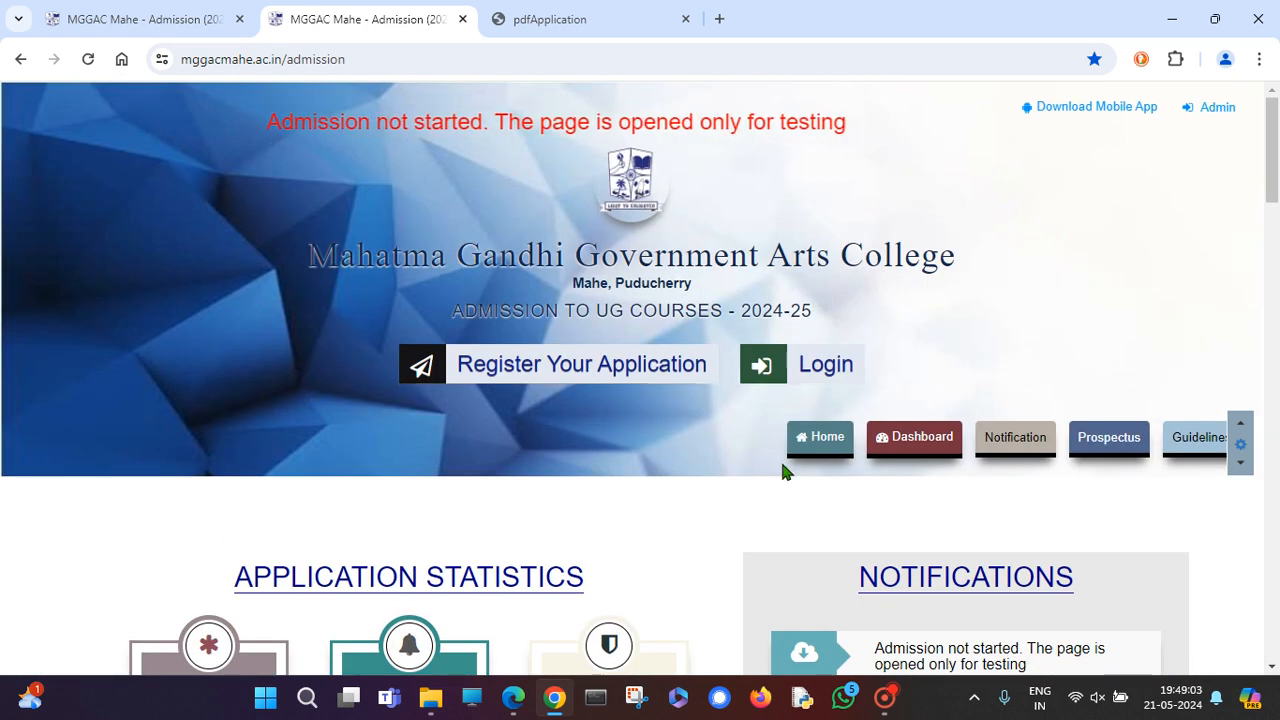
scroll(322, 432, "down", 3)
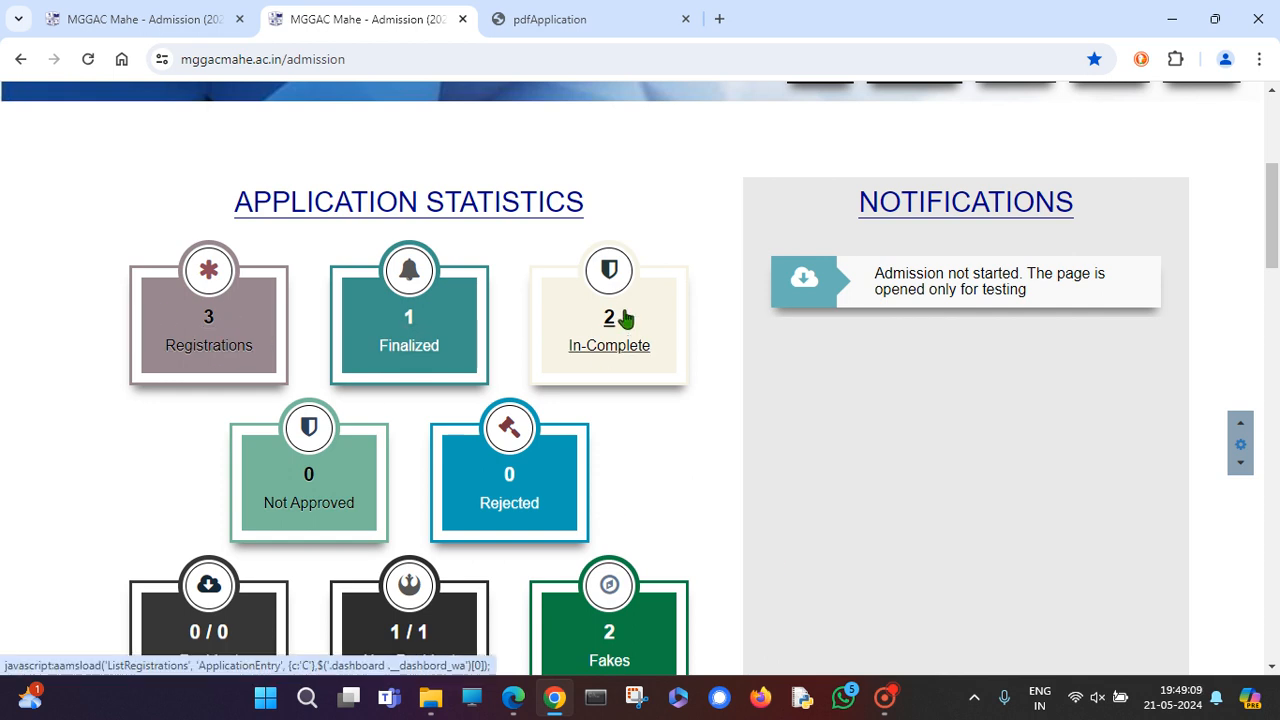
left_click(211, 321)
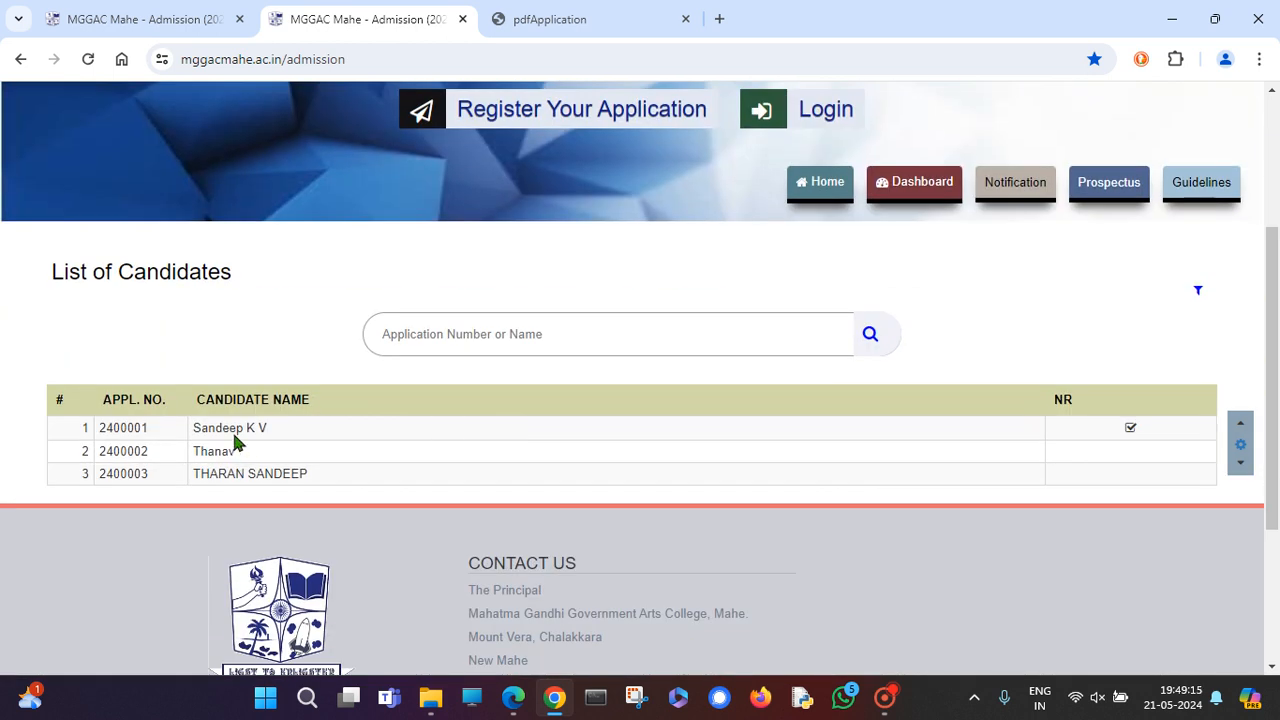
left_click_drag(220, 473, 236, 473)
left_click(800, 188)
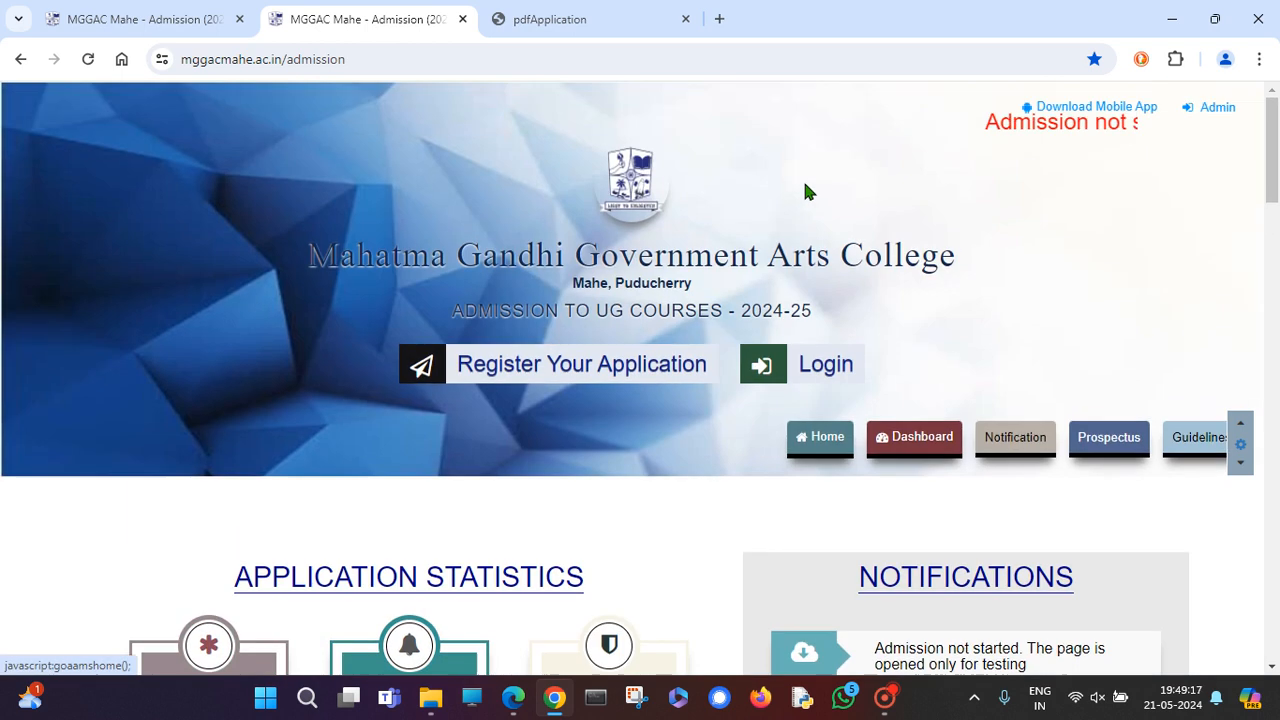
scroll(680, 294, "down", 4)
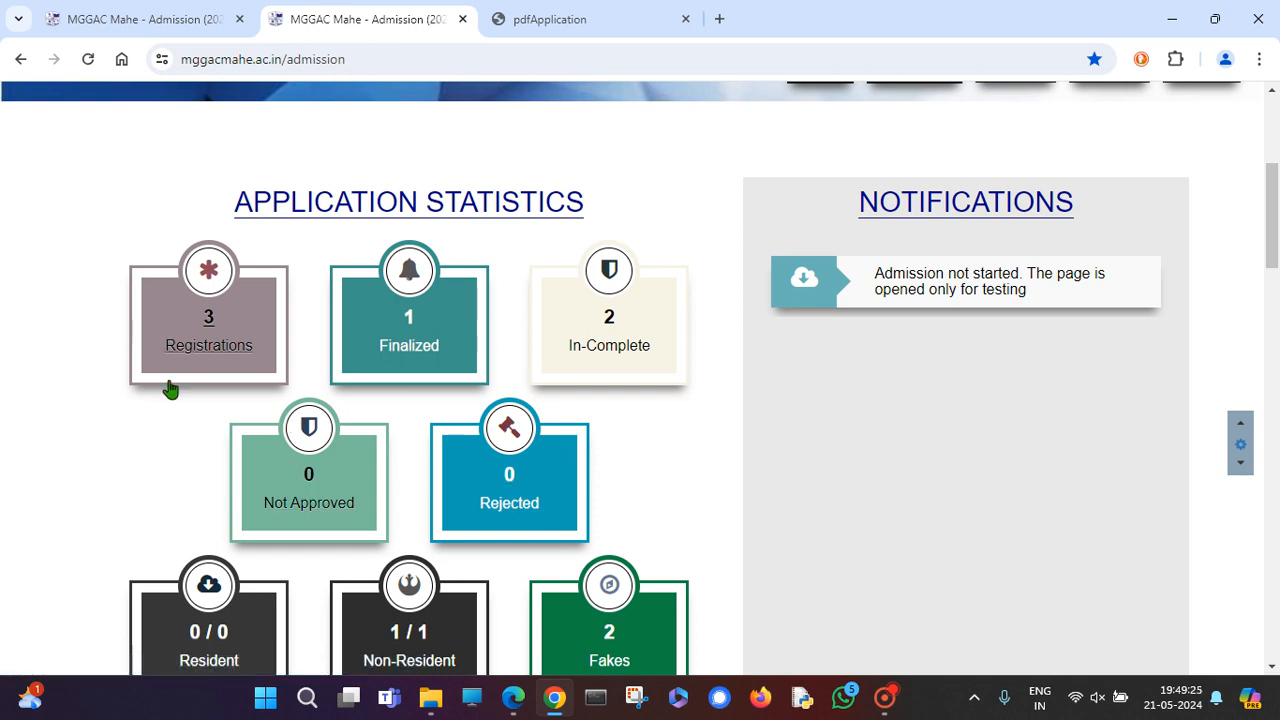
scroll(628, 392, "down", 1)
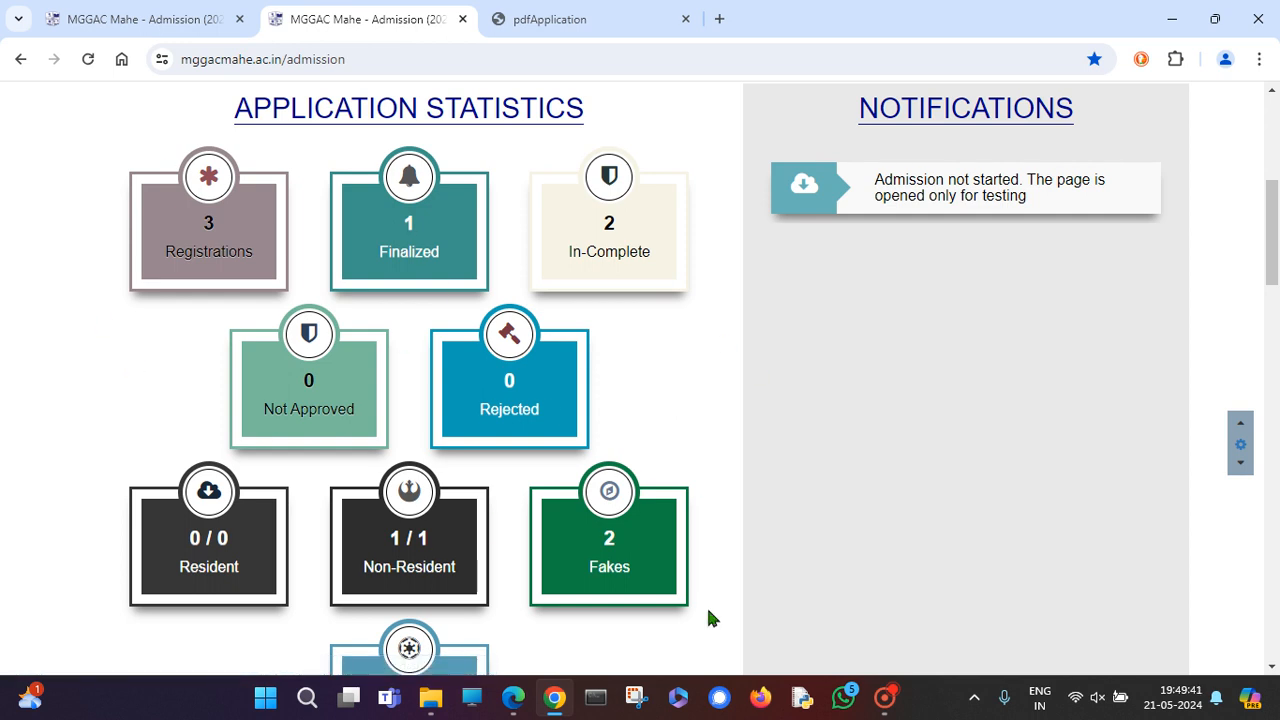
scroll(566, 423, "down", 1)
scroll(428, 538, "down", 1)
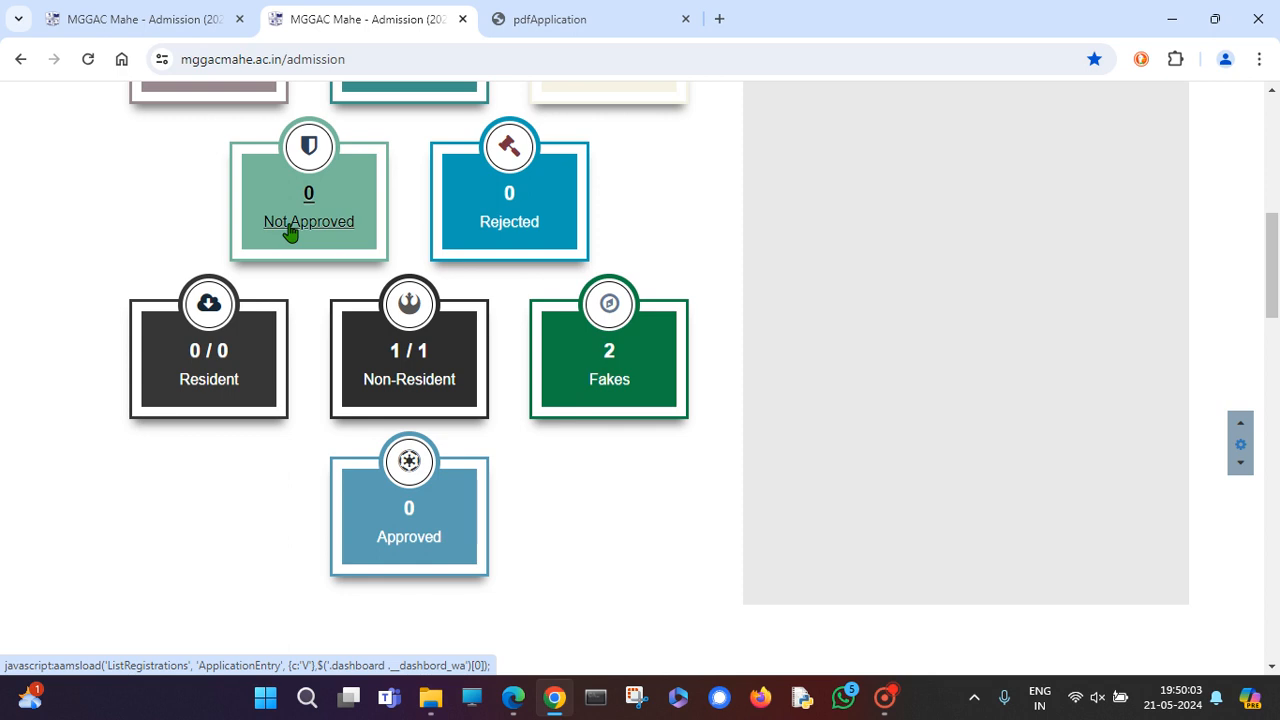
scroll(766, 134, "up", 1)
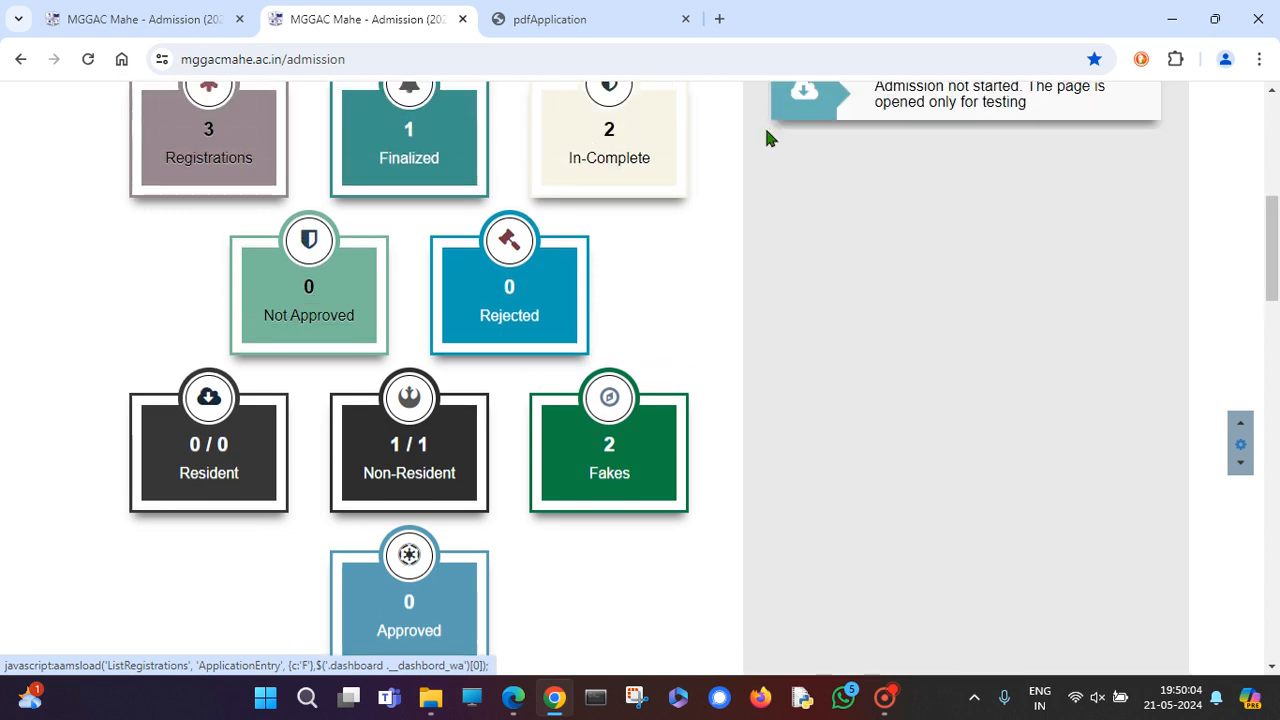
left_click(333, 328)
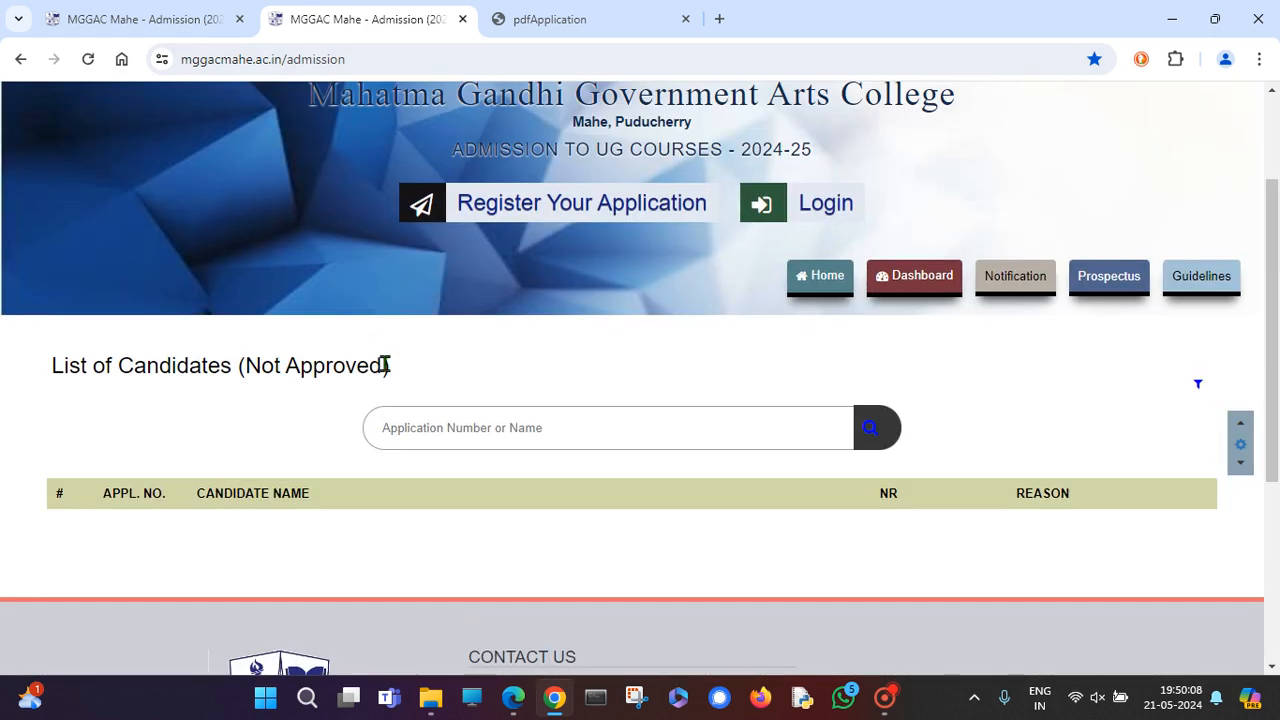
scroll(385, 365, "down", 2)
left_click_drag(139, 303, 200, 306)
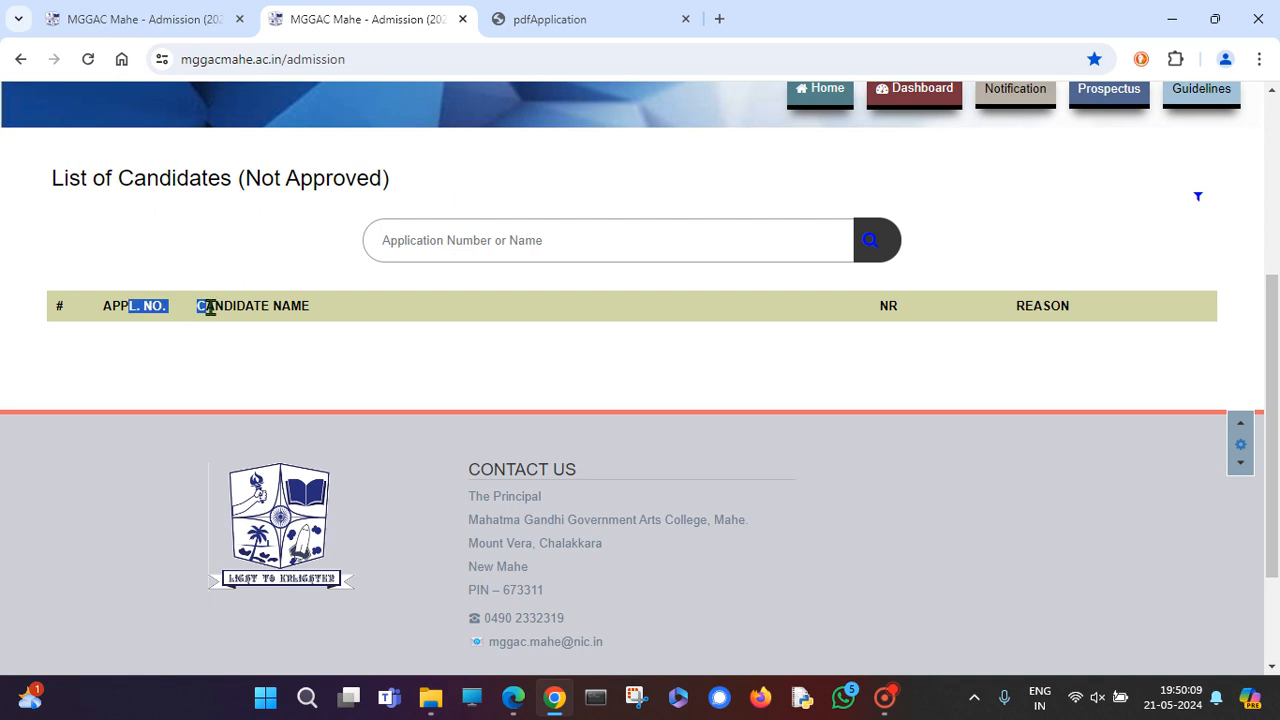
left_click(297, 304)
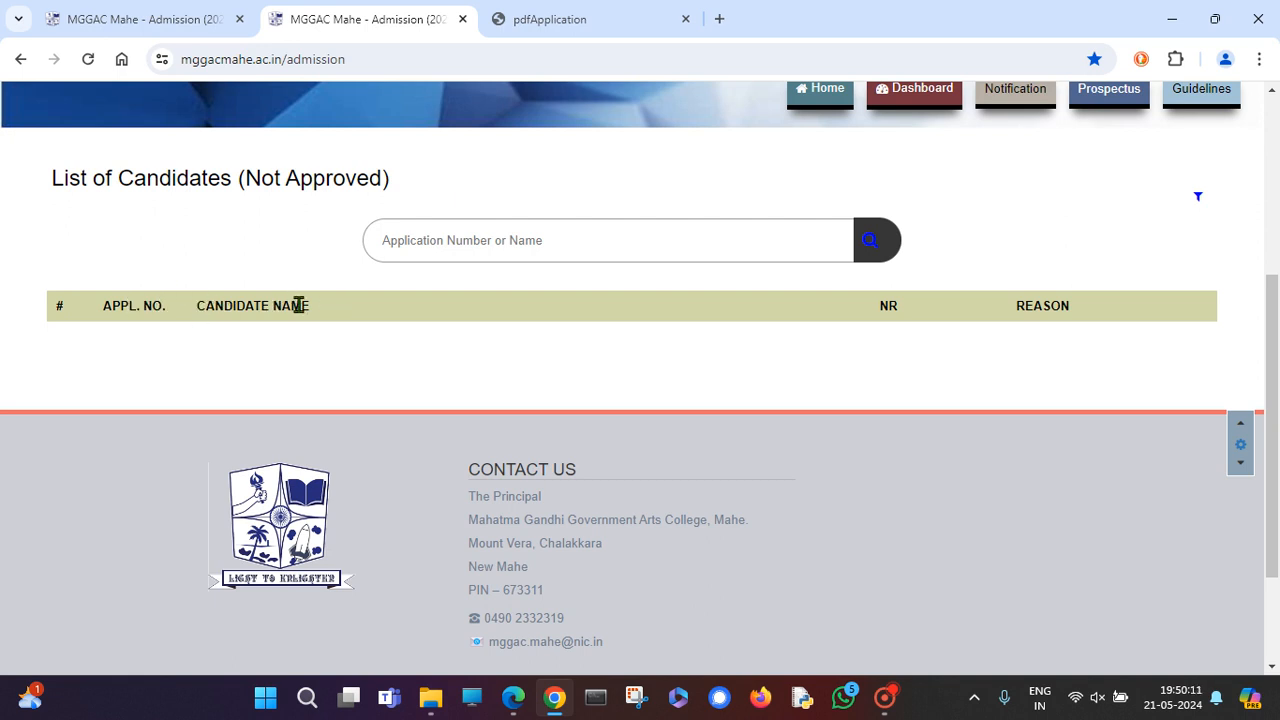
left_click_drag(1017, 302, 1090, 312)
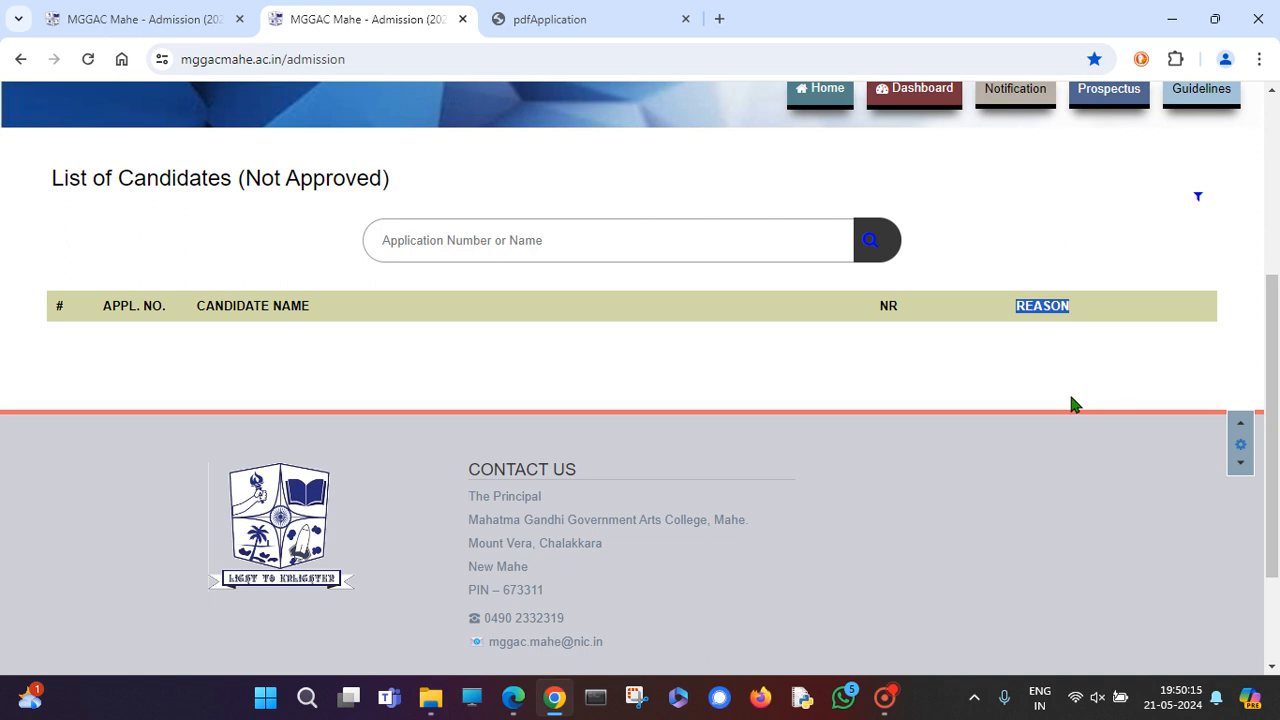
scroll(1070, 403, "up", 1)
left_click(823, 196)
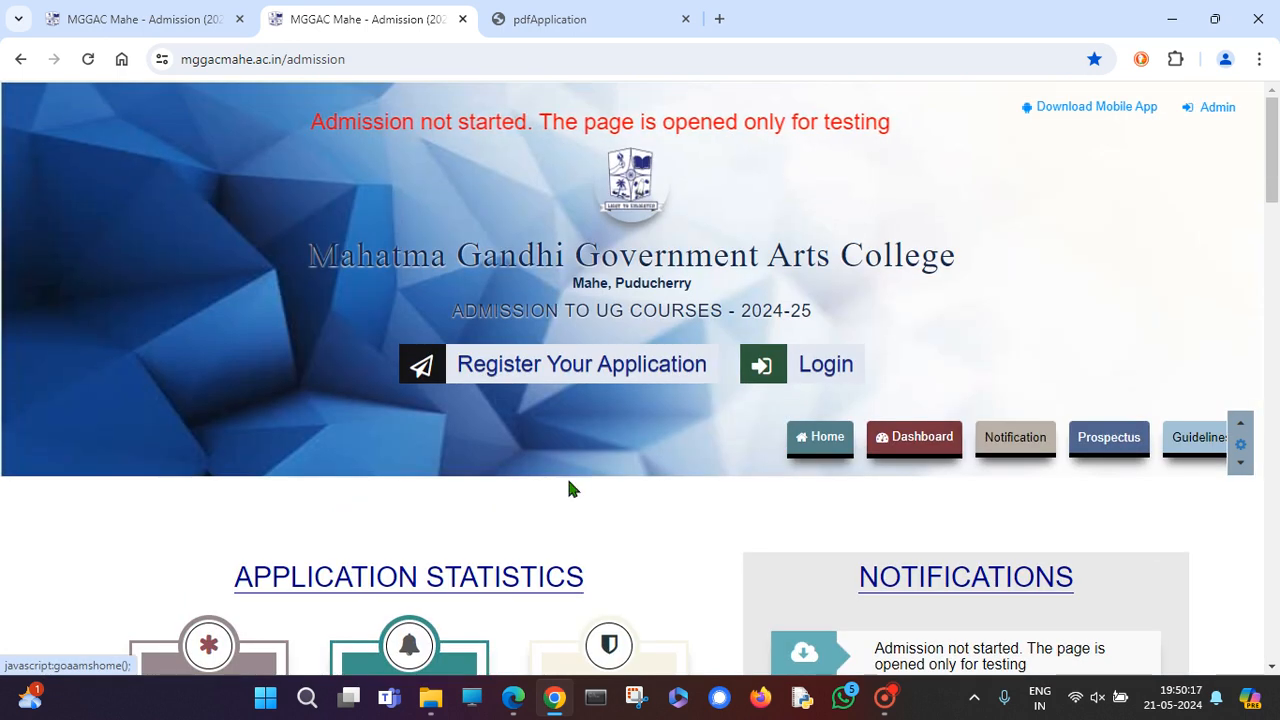
Scroll to Application Statistics (3 registrations, 1 finalized, 2 in-complete) and bring up the Captura recorder.
scroll(575, 465, "down", 4)
scroll(814, 314, "up", 4)
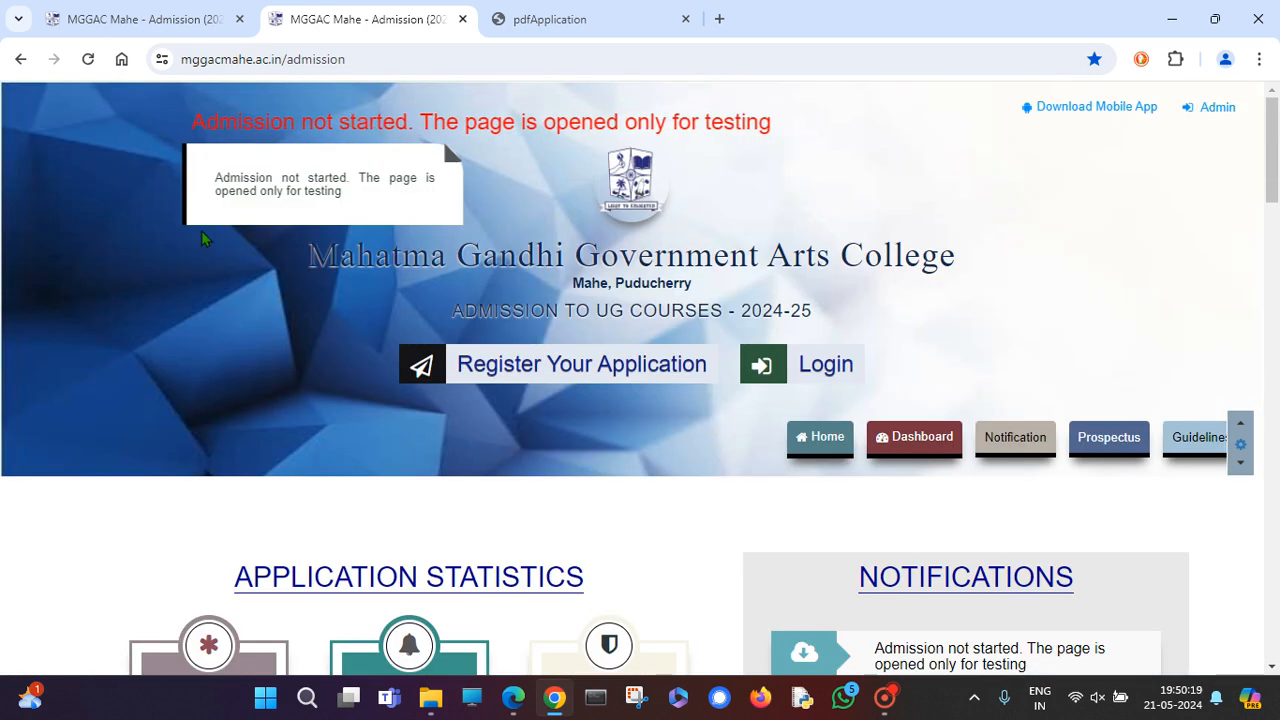
scroll(707, 464, "down", 3)
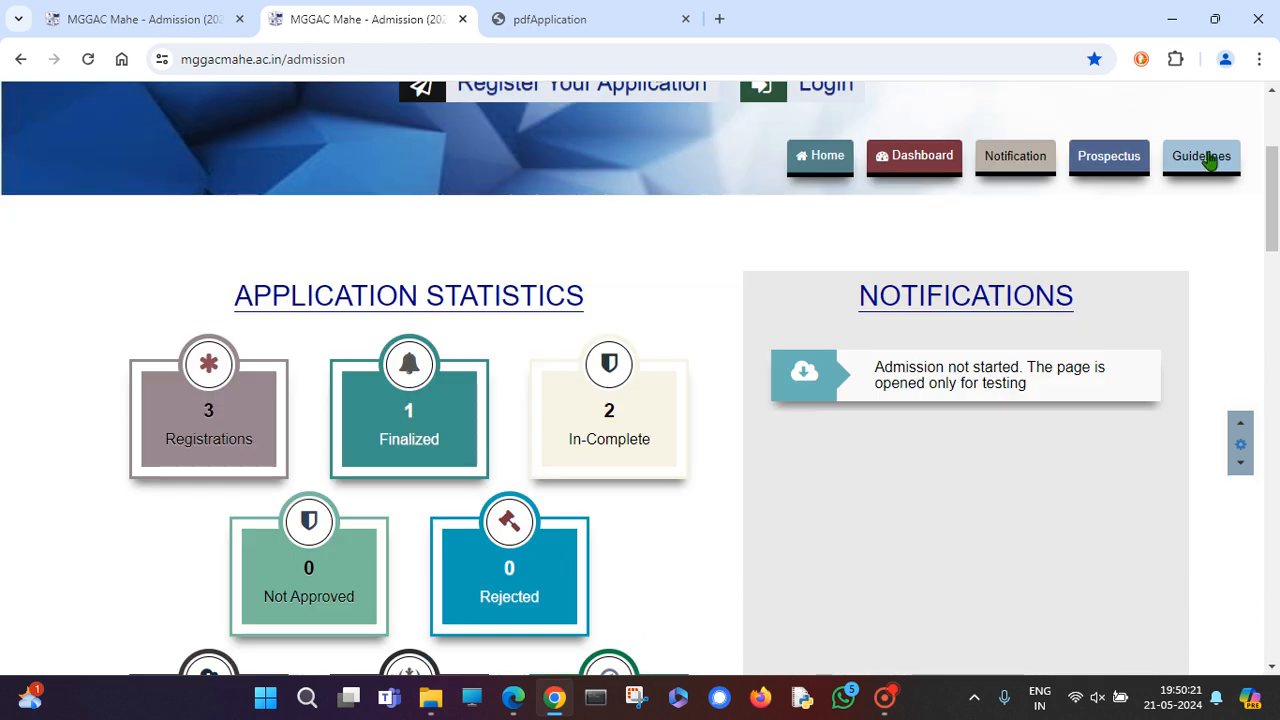
mouse_move(924, 377)
left_click(888, 700)
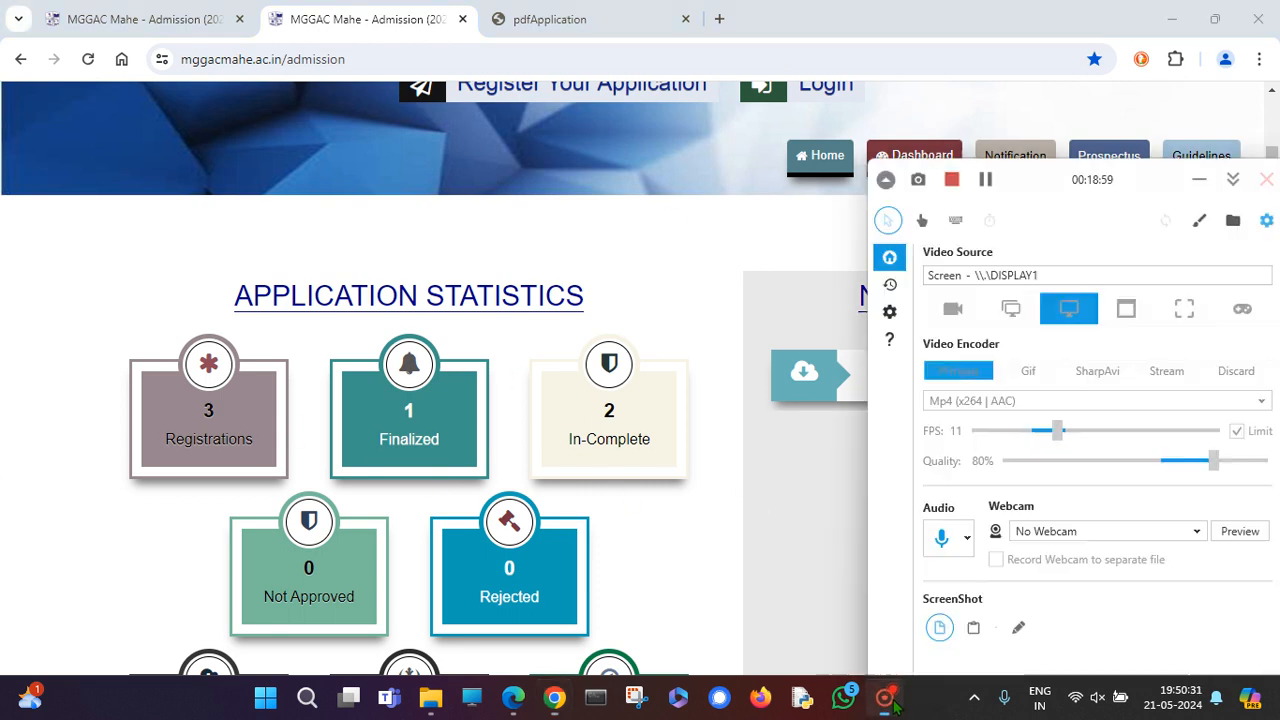